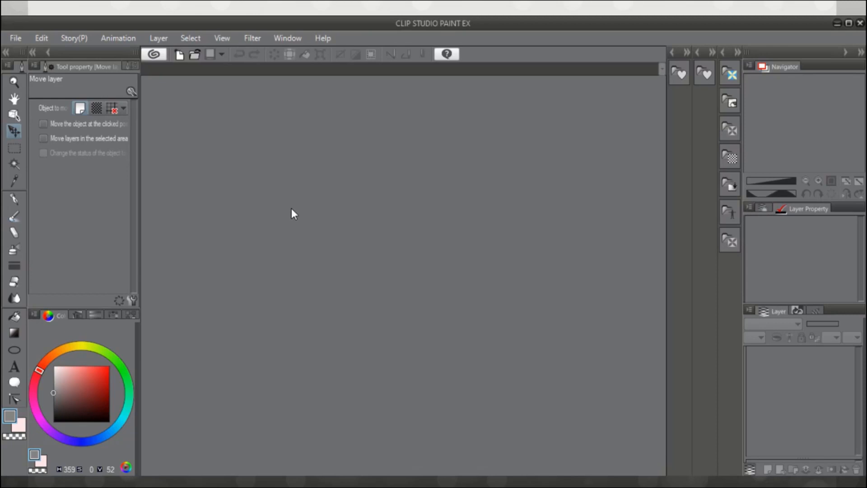
Step: Start a new 2300 x 3700 px illustration canvas at 300 dpi with the file name Tutorial and Gray as basic expression color
left_click(11, 37)
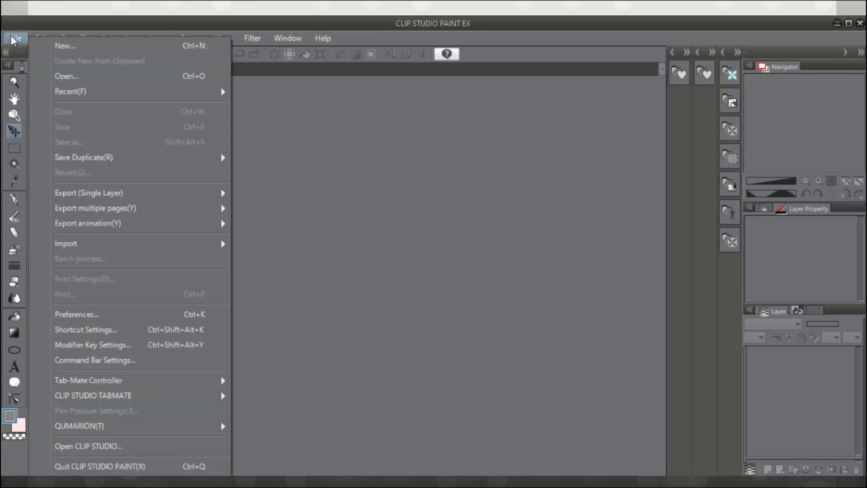
left_click(44, 44)
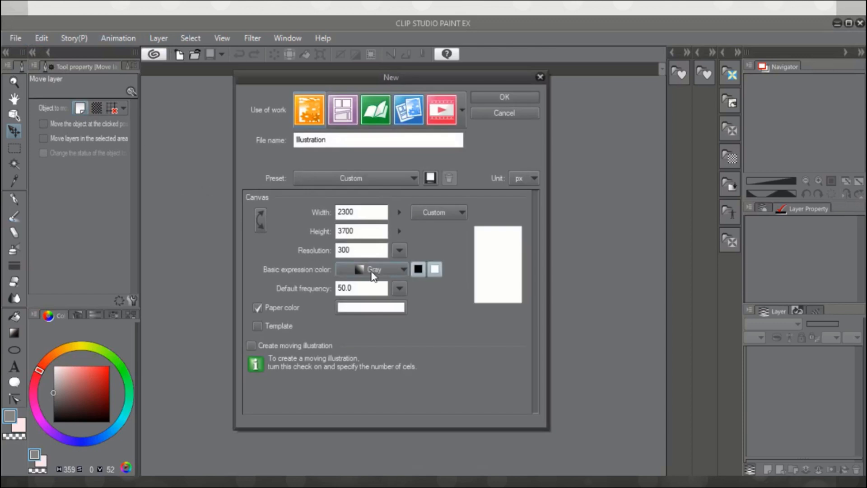
left_click(371, 270)
left_click(364, 300)
left_click(282, 136)
key("ctrl+a")
key("BackSpace")
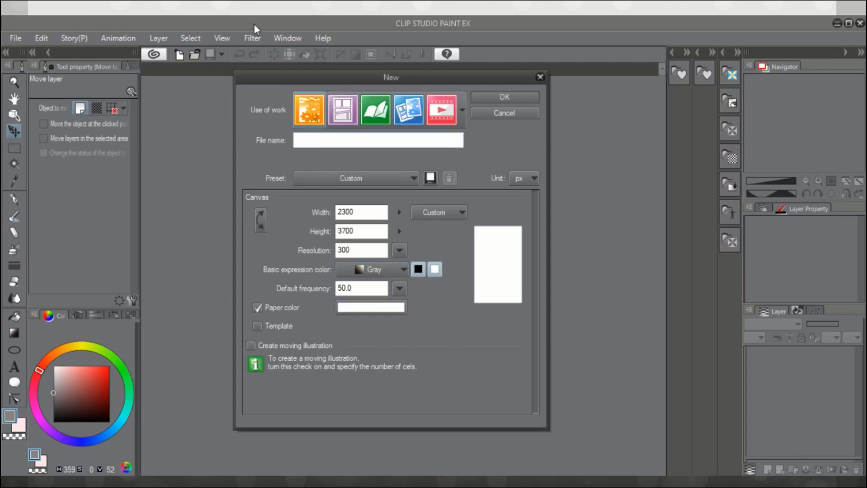
type("Tutorial")
Step: Try Monochrome as the basic expression color, set it back to Gray, and create the canvas
left_click(392, 267)
left_click(381, 323)
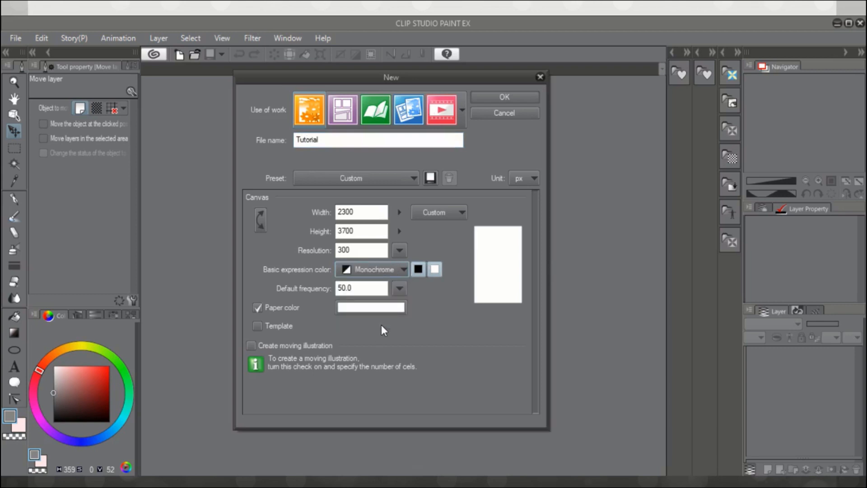
left_click(367, 269)
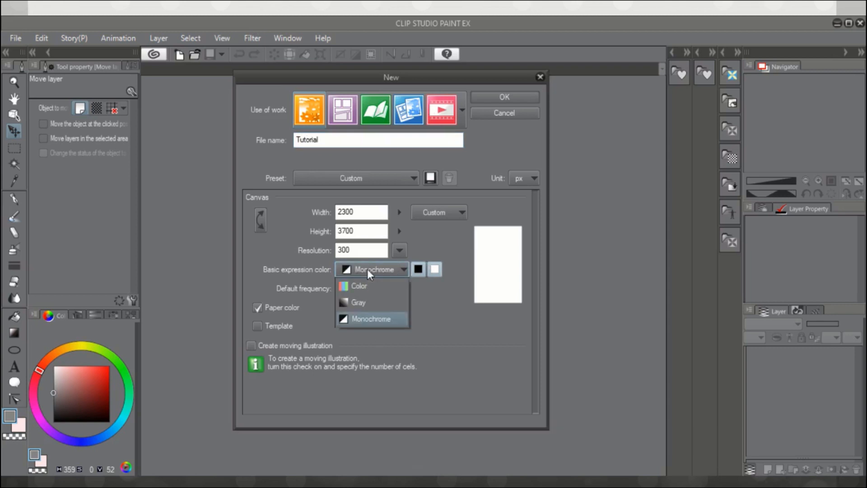
left_click(367, 305)
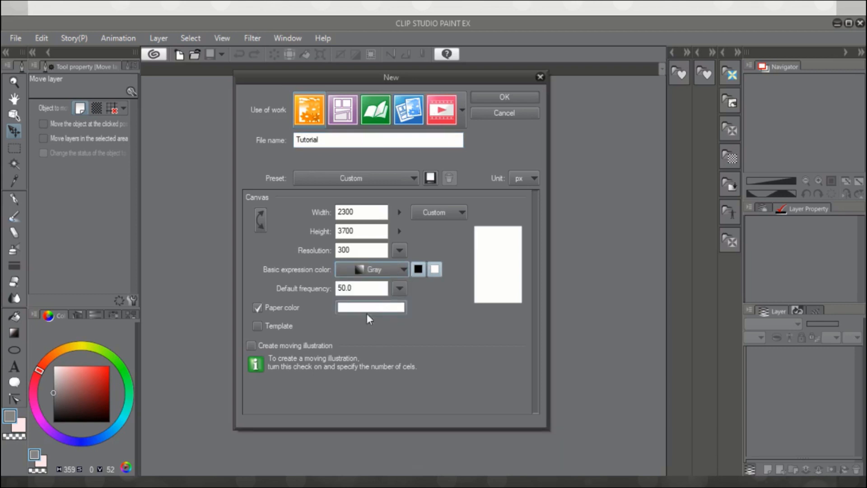
left_click(501, 97)
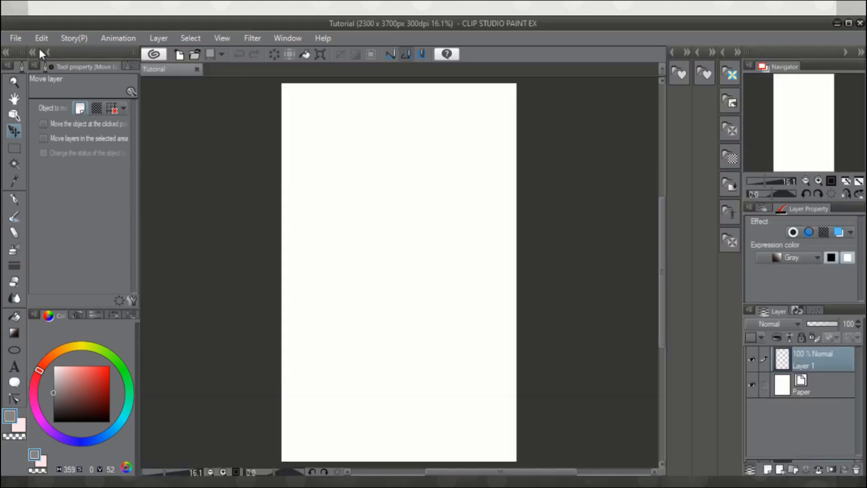
Step: Review the expression color options in the canvas properties and for Layer 1, keeping both set to Gray
left_click(43, 37)
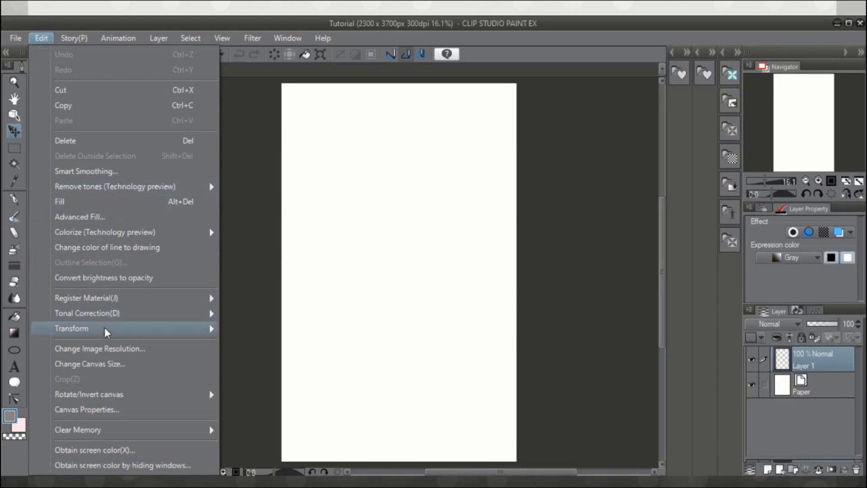
left_click(128, 408)
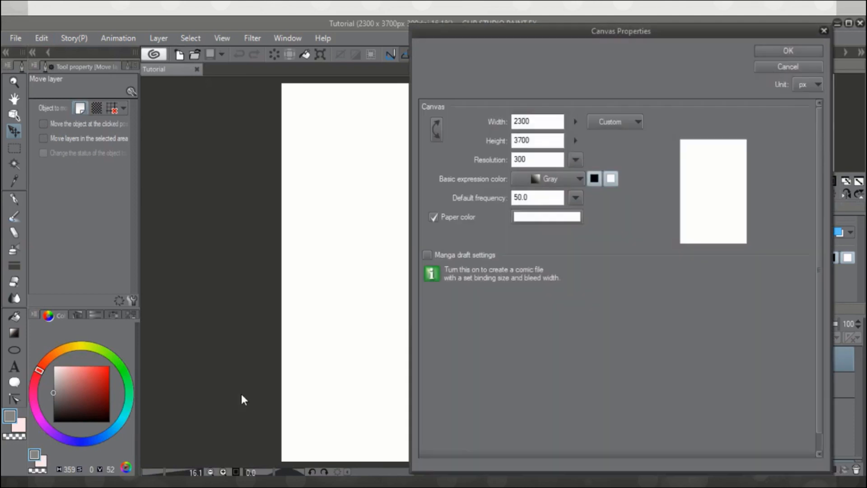
left_click(557, 183)
left_click(559, 183)
left_click(787, 67)
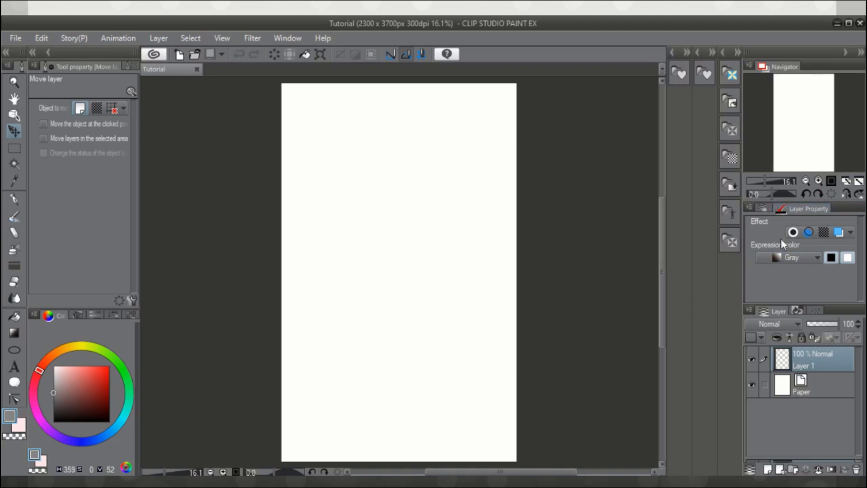
left_click(782, 261)
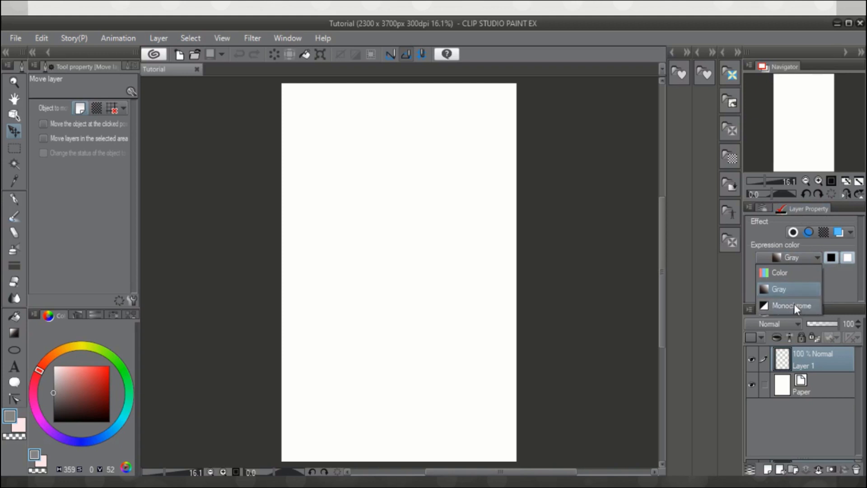
left_click(792, 291)
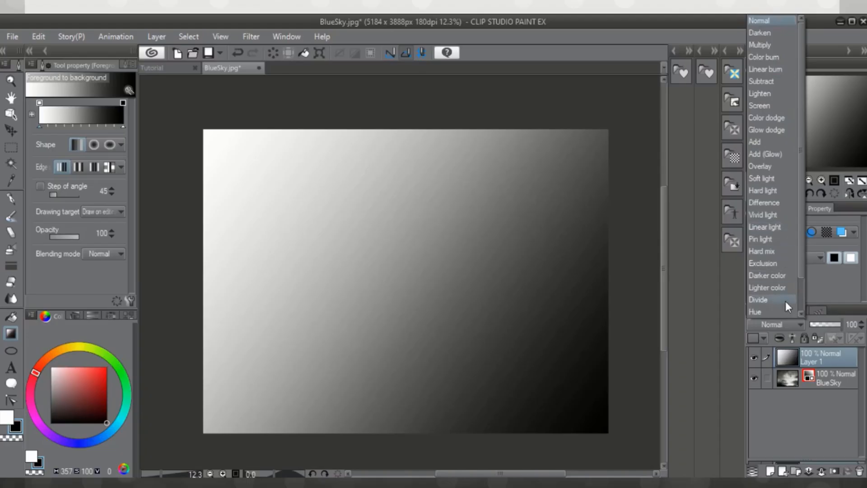
Step: Try the Overlay, Add and Add (Glow) blending modes on the gradient layer above the BlueSky photo
left_click_drag(802, 266, 796, 207)
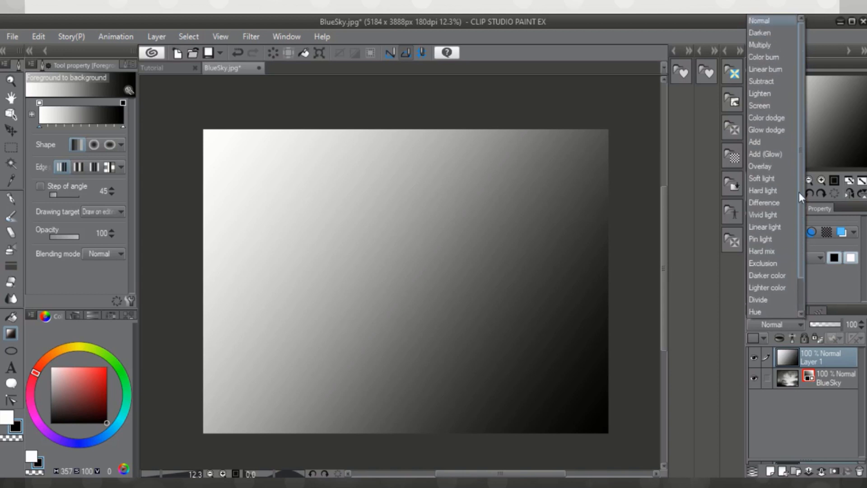
left_click(779, 167)
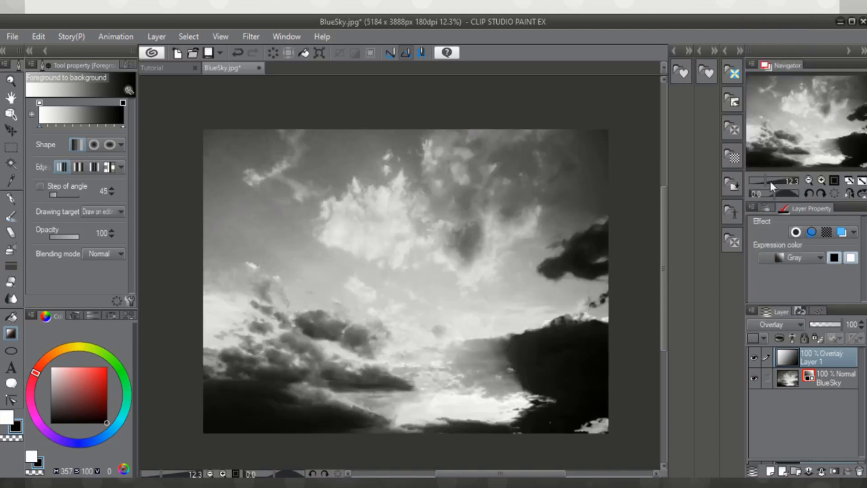
left_click(764, 324)
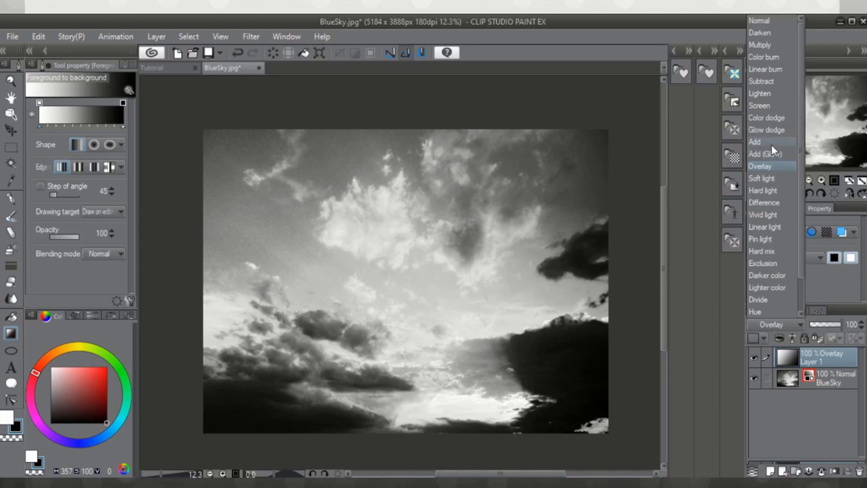
left_click(772, 143)
left_click(777, 322)
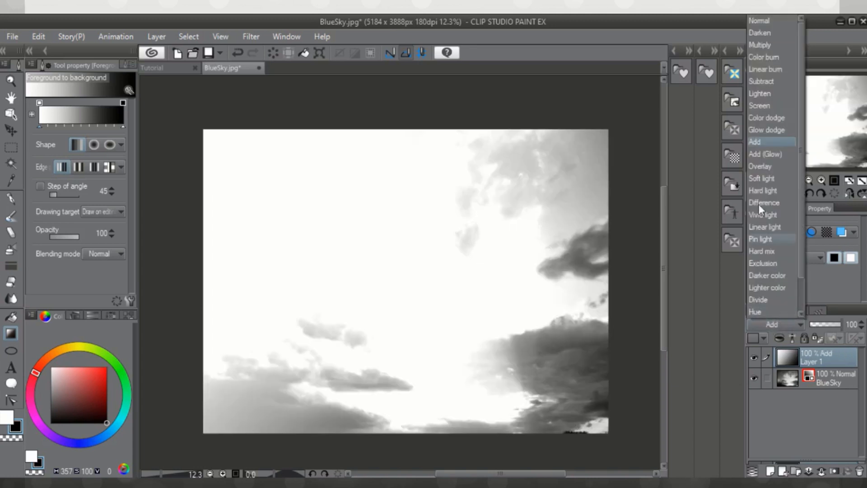
left_click(768, 154)
Step: Try the Divide and Color blending modes on the gradient layer above the BlueSky photo
left_click(770, 323)
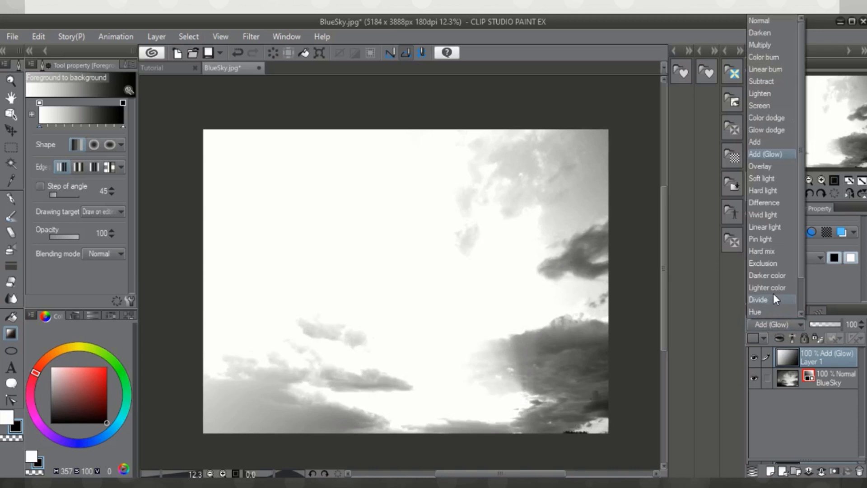
left_click(770, 300)
left_click(776, 324)
scroll(773, 269, "down", 1)
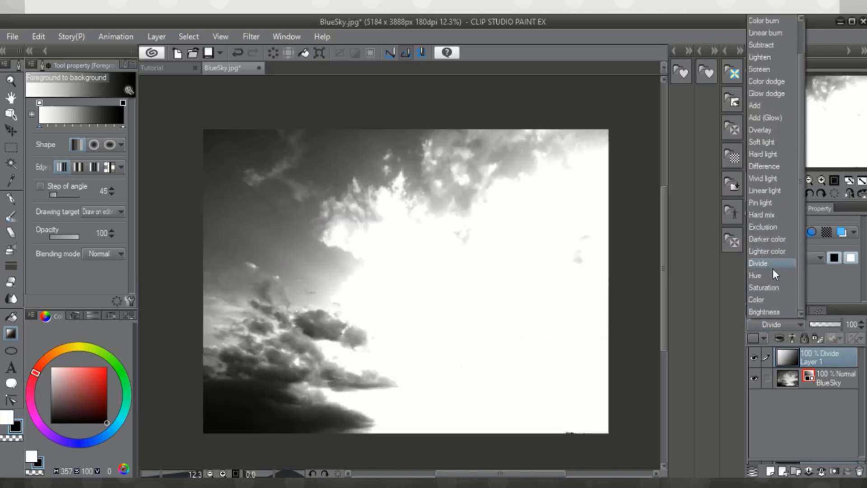
left_click(773, 299)
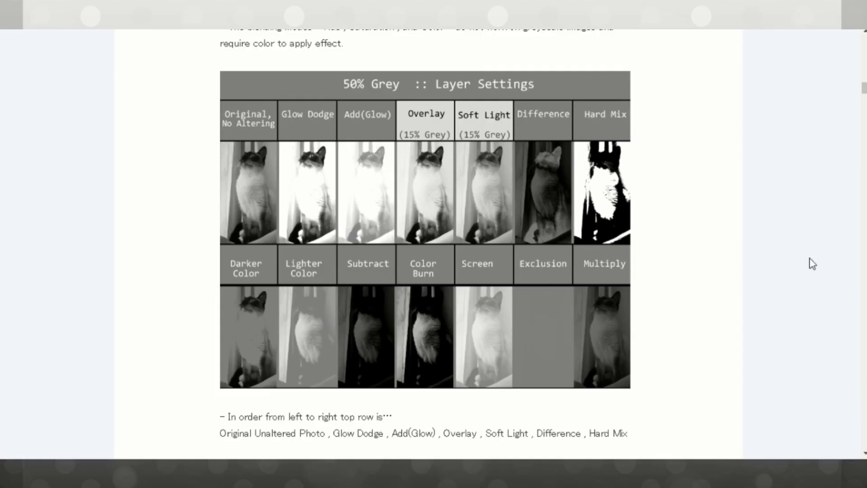
Step: Examine the 50% Grey layer settings charts comparing blending modes on the cat photo
scroll(813, 264, "down", 2)
scroll(813, 264, "down", 8)
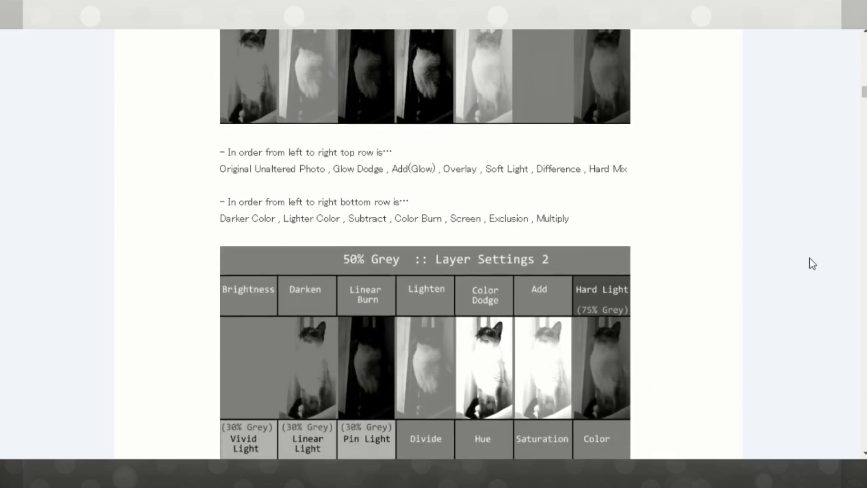
scroll(813, 264, "down", 2)
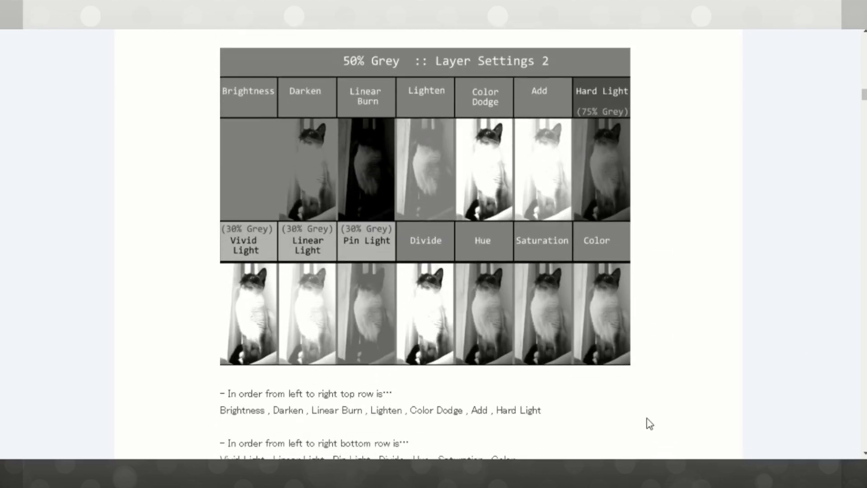
scroll(648, 422, "down", 2)
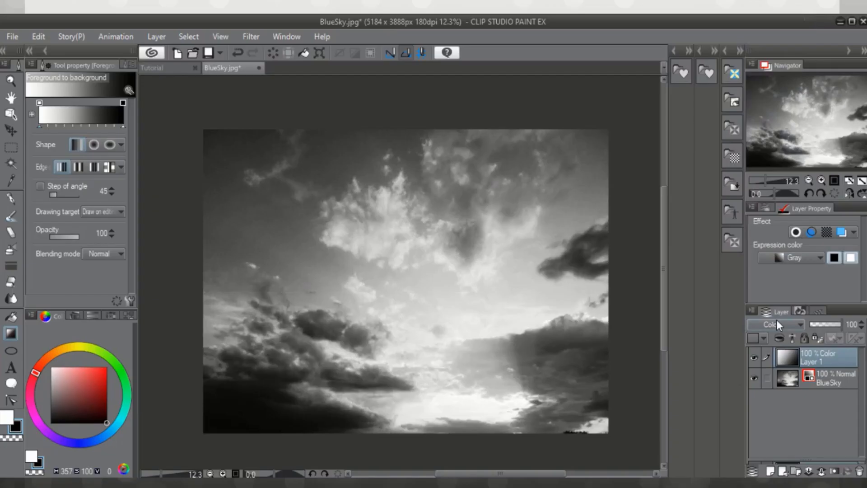
Step: Try the Multiply and Glow dodge blending modes on the gradient layer over the BlueSky photo, ending with Hue
left_click(776, 319)
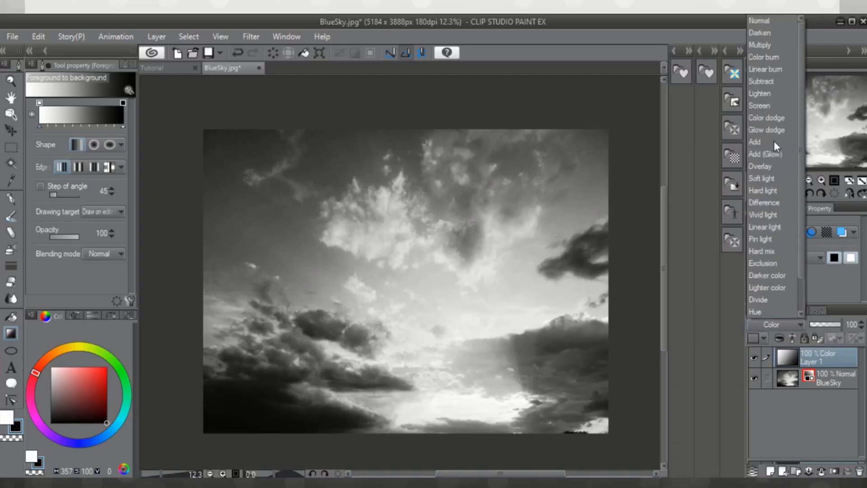
left_click(773, 46)
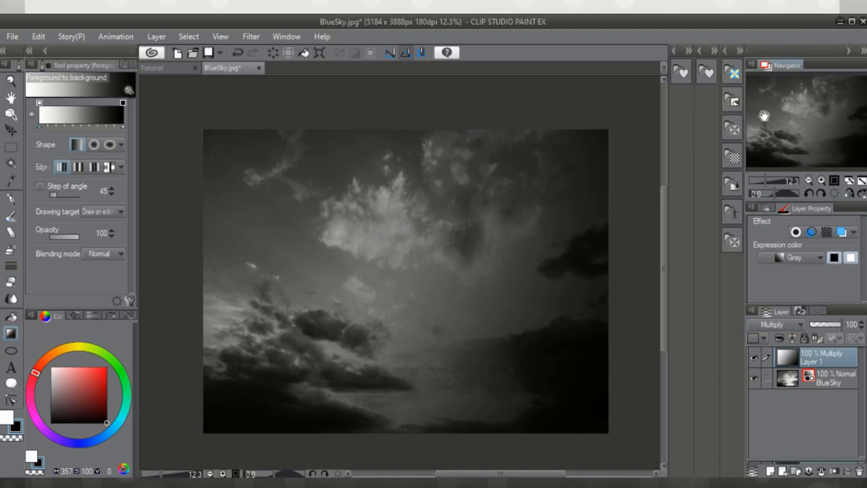
left_click(782, 325)
key("Escape")
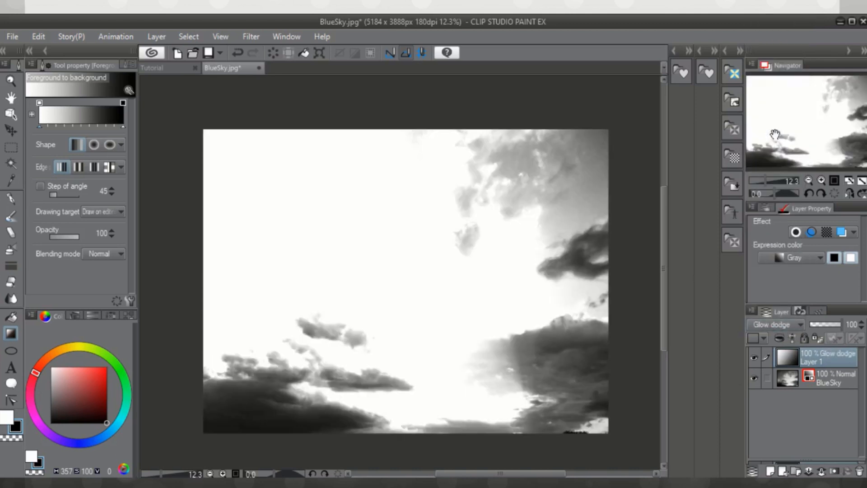
left_click(785, 329)
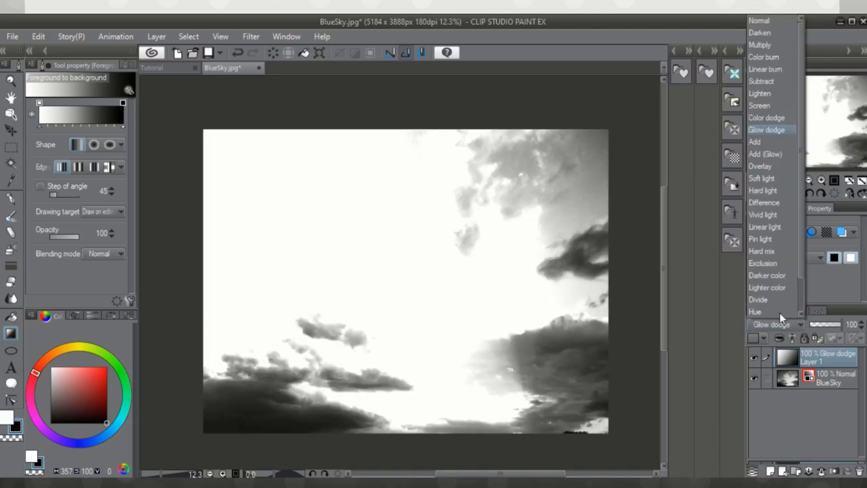
left_click(776, 311)
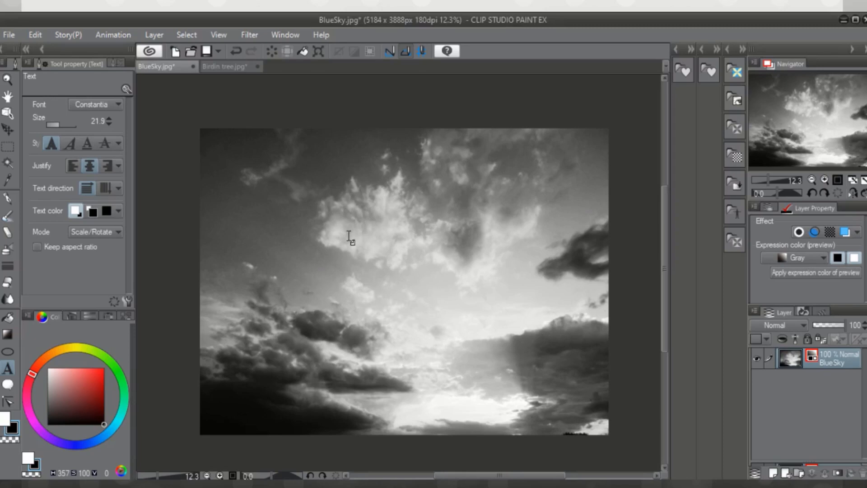
Step: Apply the line extraction effect to the BlueSky photo layer and raise its threshold of fill in black
left_click(7, 125)
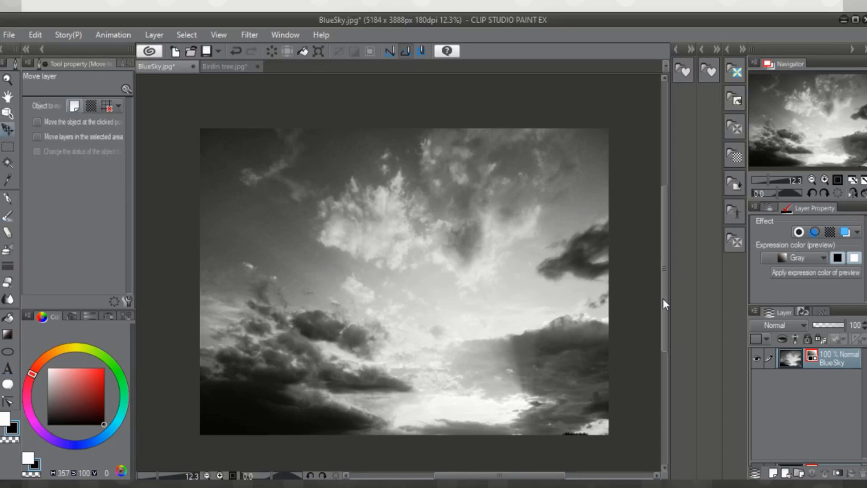
left_click(815, 231)
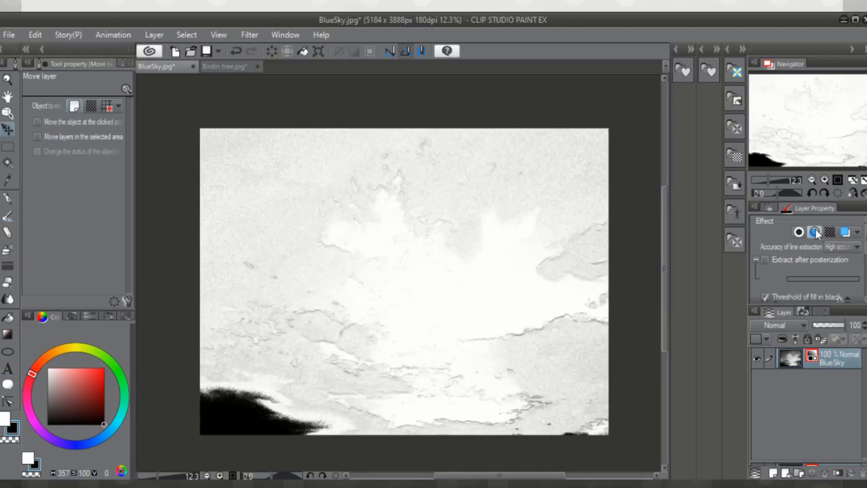
scroll(811, 244, "down", 3)
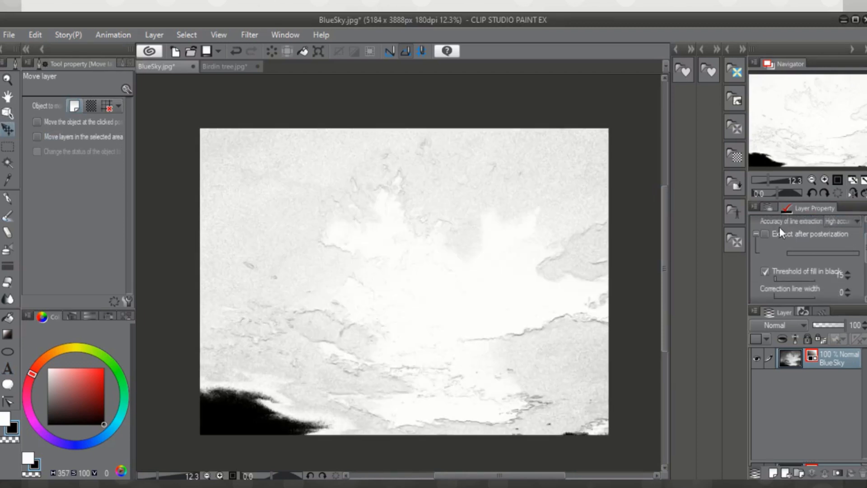
left_click_drag(778, 275, 782, 279)
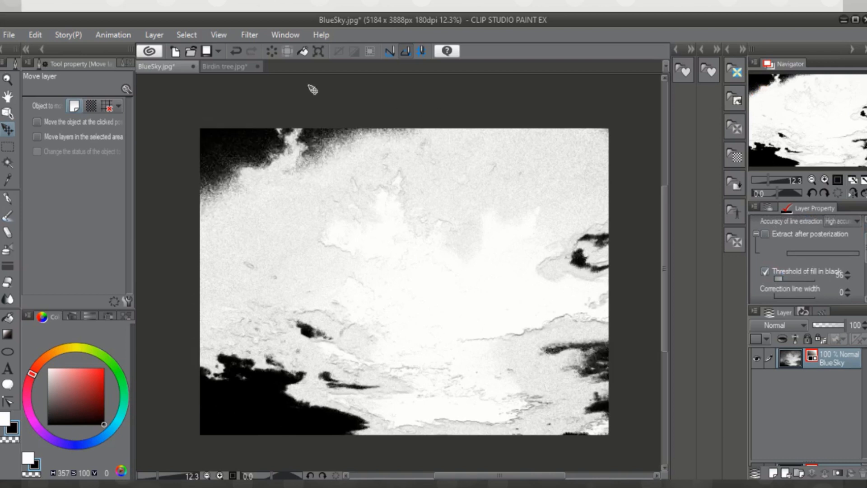
Step: Switch to the Birdin tree image, apply the line extraction effect to its layer, and increase the threshold of fill in black
left_click(236, 68)
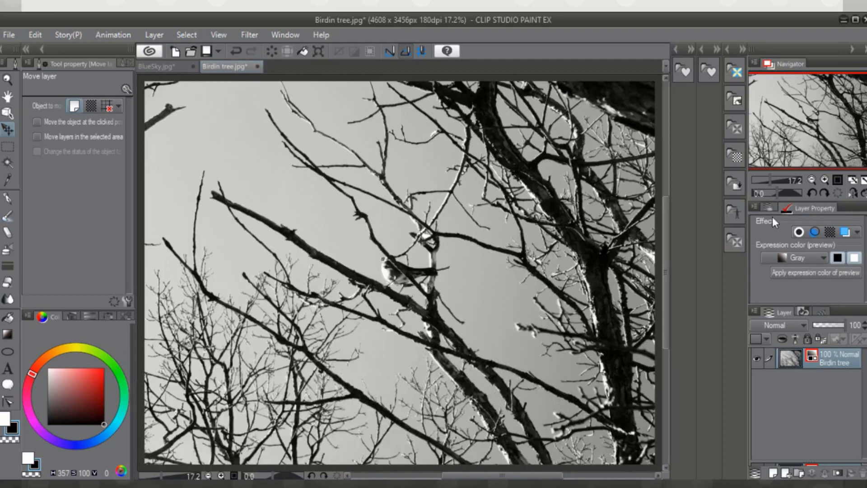
left_click(814, 231)
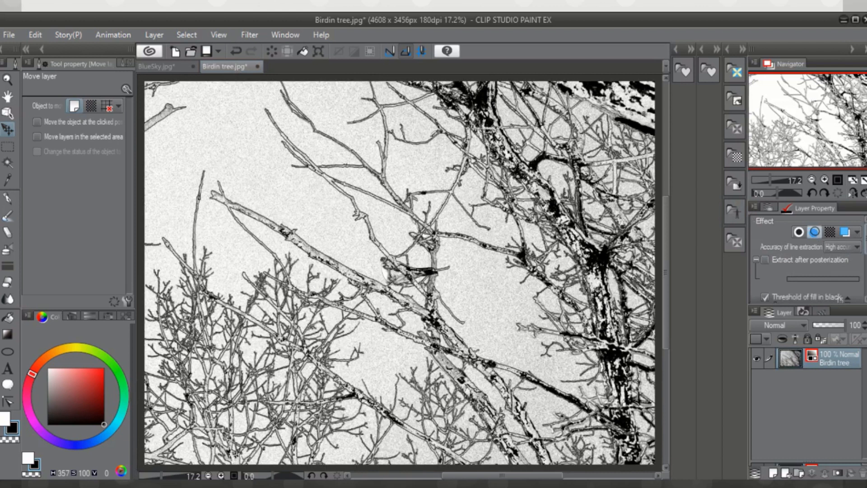
scroll(784, 256, "down", 3)
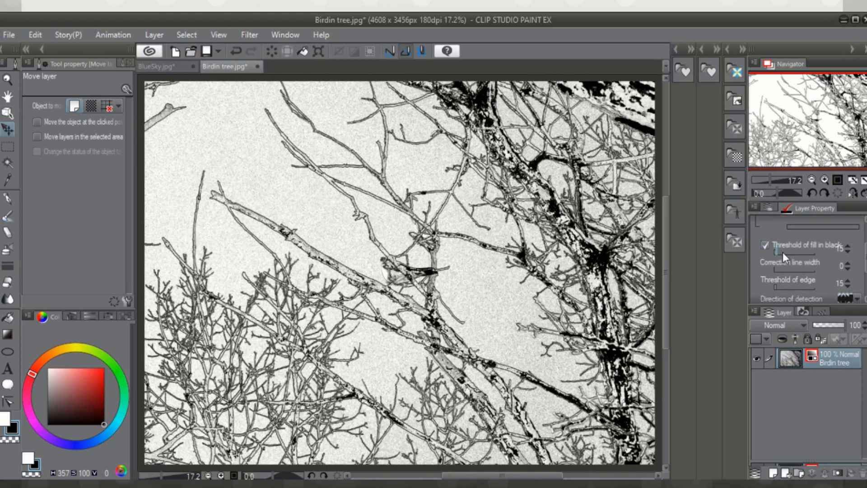
left_click(782, 252)
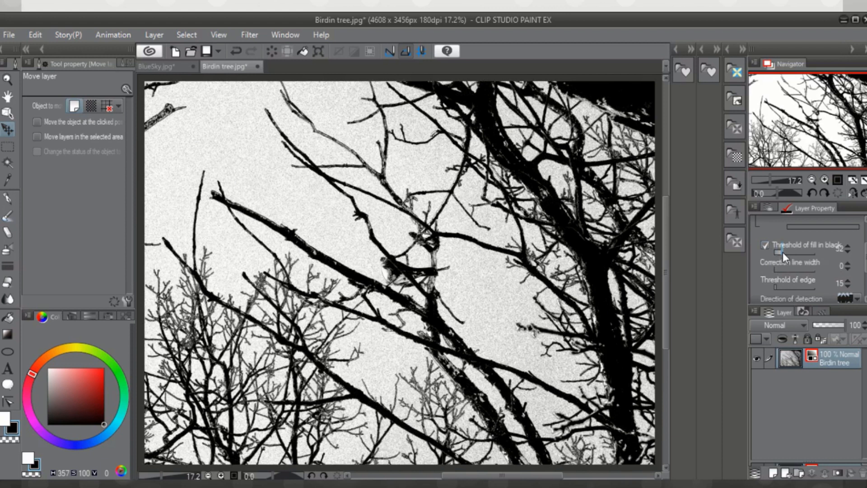
Step: Lower the Birdin tree layer's threshold of fill in black and raise its threshold of edge to 80
left_click(779, 254)
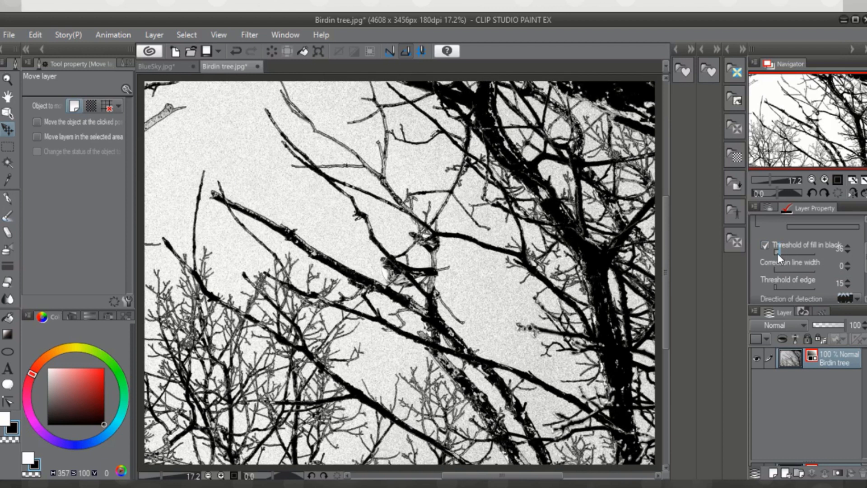
left_click_drag(865, 260, 866, 240)
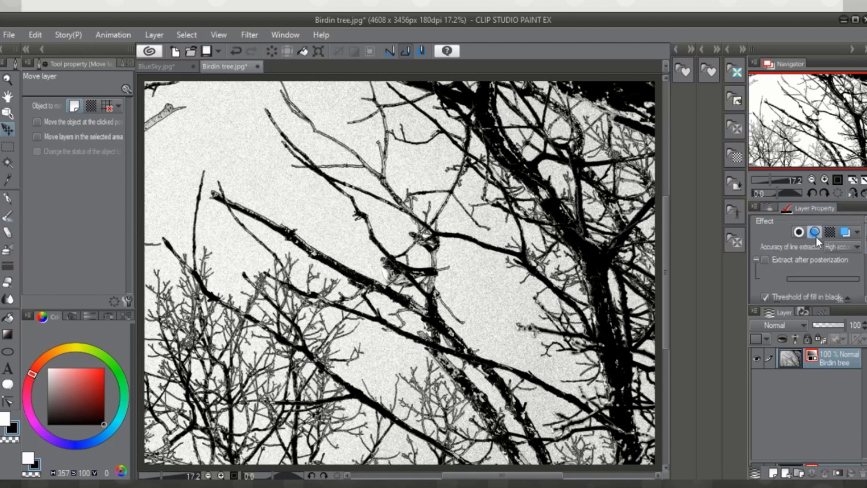
scroll(786, 247, "down", 5)
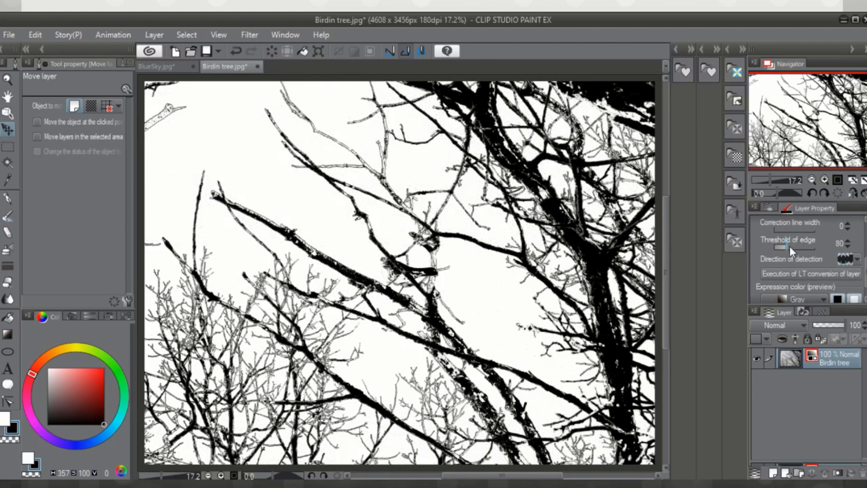
Step: Try higher thresholds of fill in black, settle on 120, and set the correction line width to 2
scroll(787, 246, "up", 3)
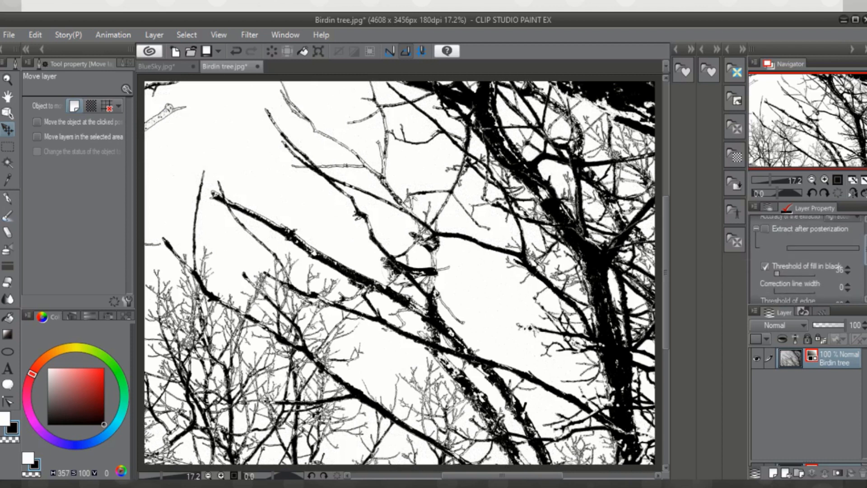
left_click_drag(782, 270, 800, 268)
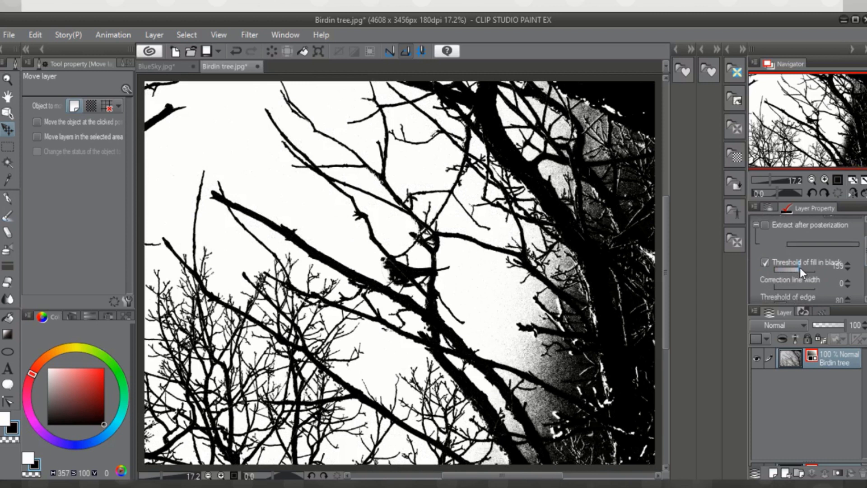
left_click_drag(800, 268, 814, 267)
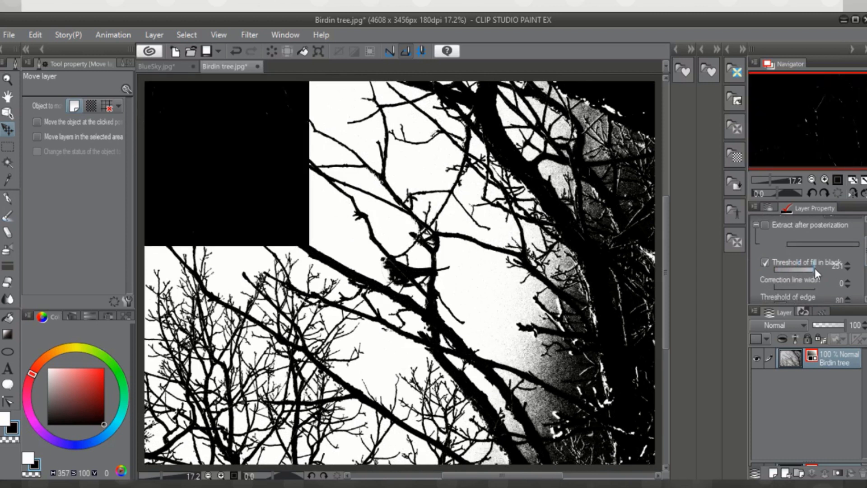
left_click(793, 272)
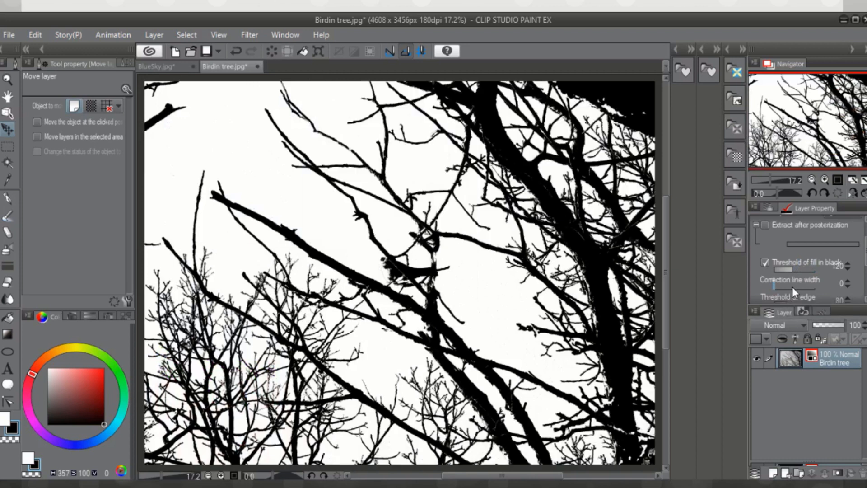
left_click(796, 286)
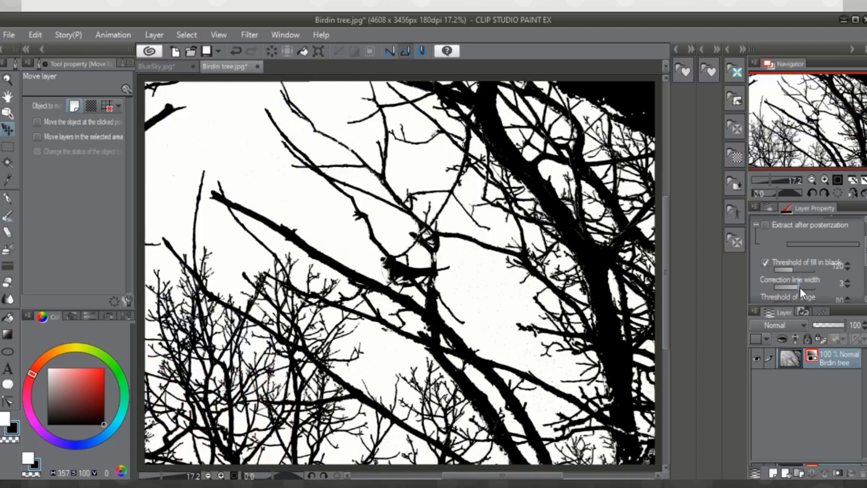
left_click(808, 287)
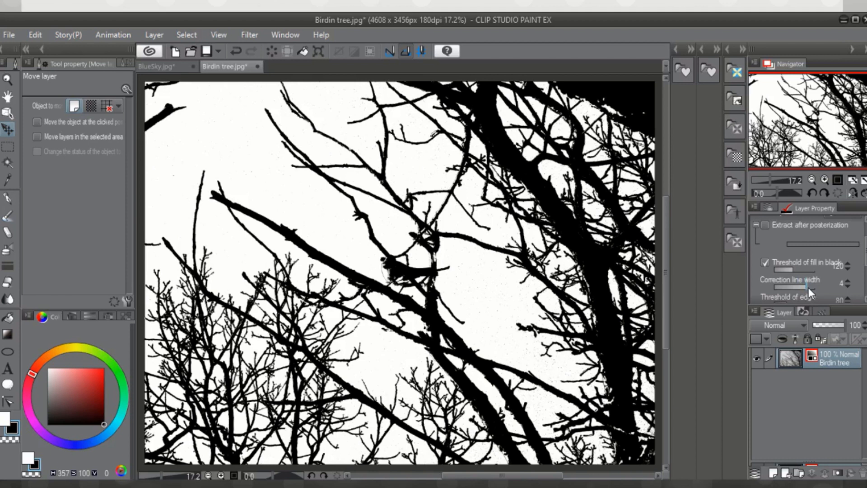
left_click_drag(808, 287, 790, 287)
Step: Try threshold of edge values from 32 up to 255, and settle on 124
scroll(775, 279, "down", 2)
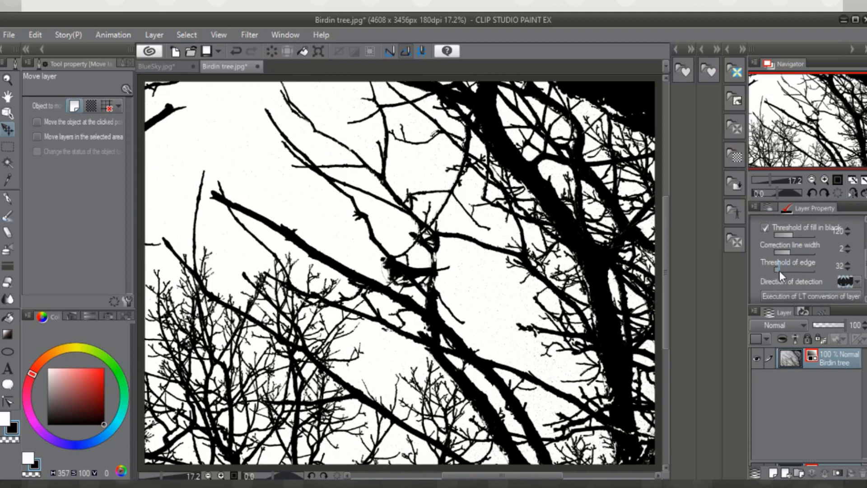
left_click_drag(779, 270, 803, 270)
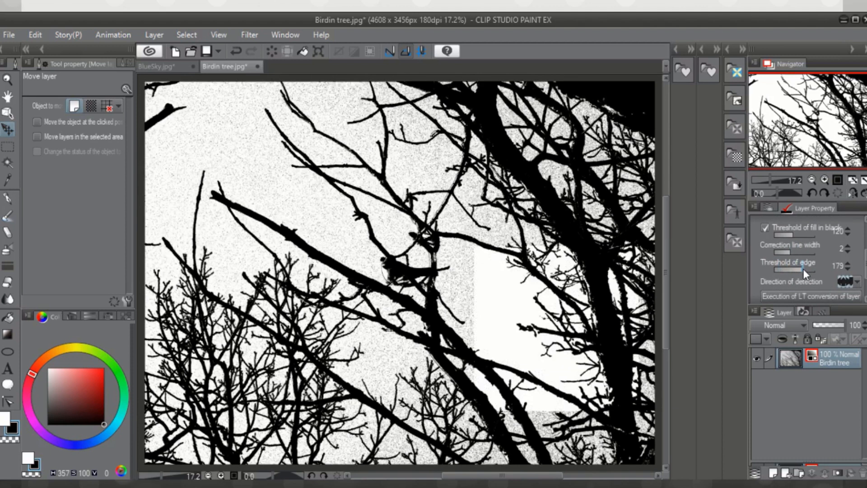
left_click_drag(803, 269, 823, 264)
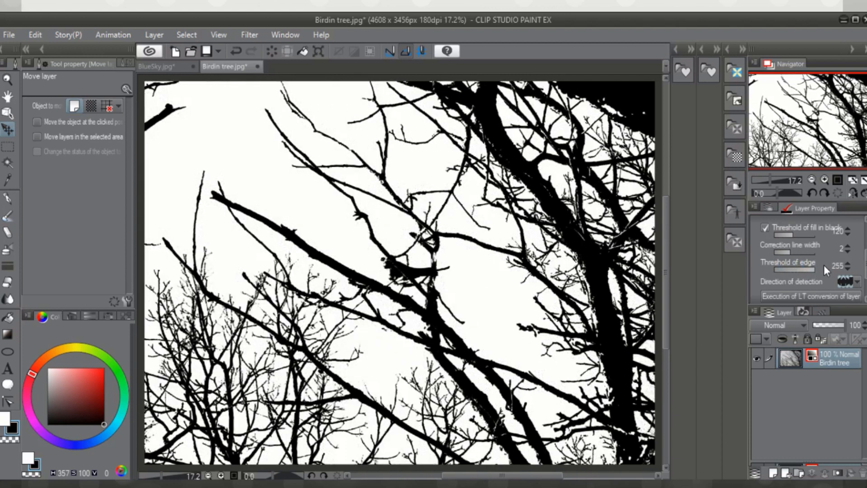
left_click_drag(798, 269, 794, 269)
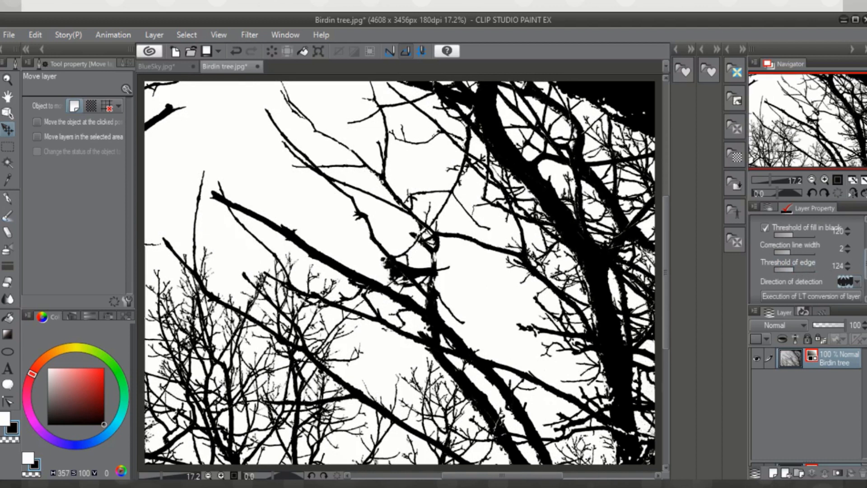
Step: Toggle the Left and Up directions of detection to compare their effect on the extracted lines
scroll(841, 253, "down", 2)
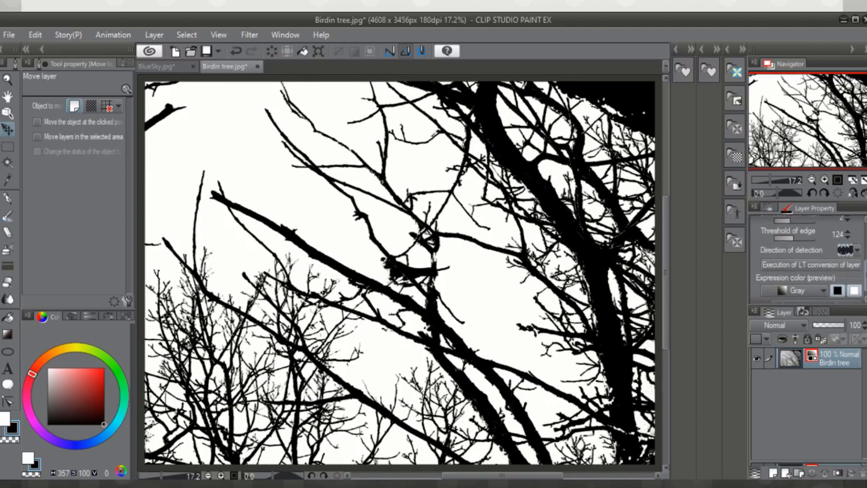
left_click(857, 248)
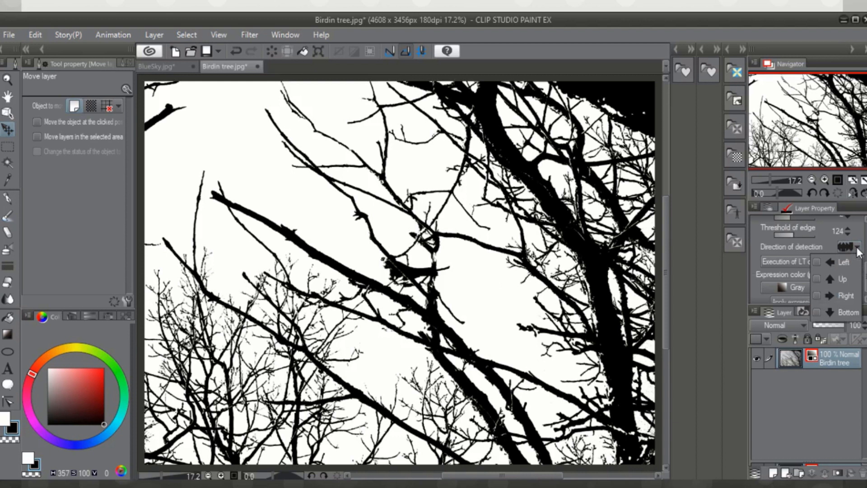
left_click(818, 263)
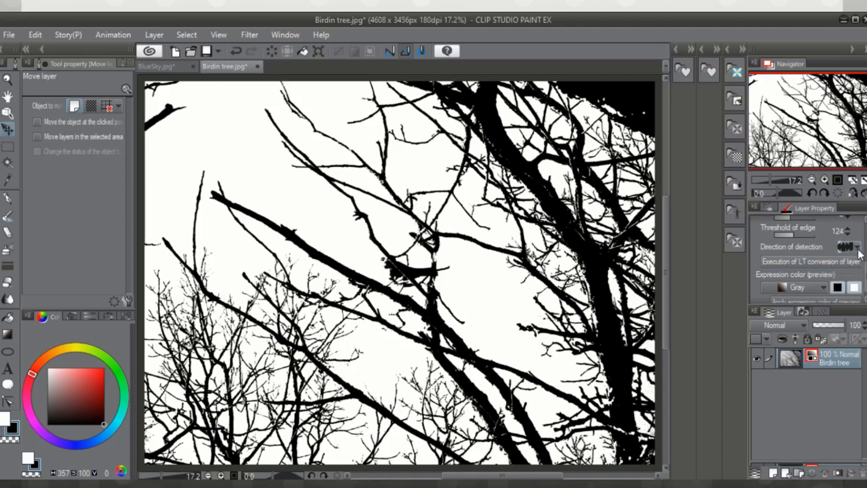
left_click(818, 281)
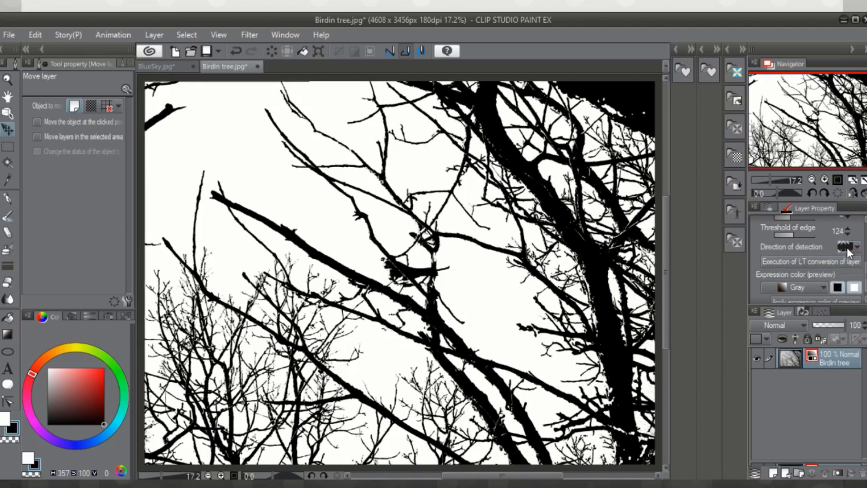
Step: Try extraction after posterization with the 75 and 50 tone boundaries shifted toward the dark end, and turn it off again
scroll(808, 257, "up", 4)
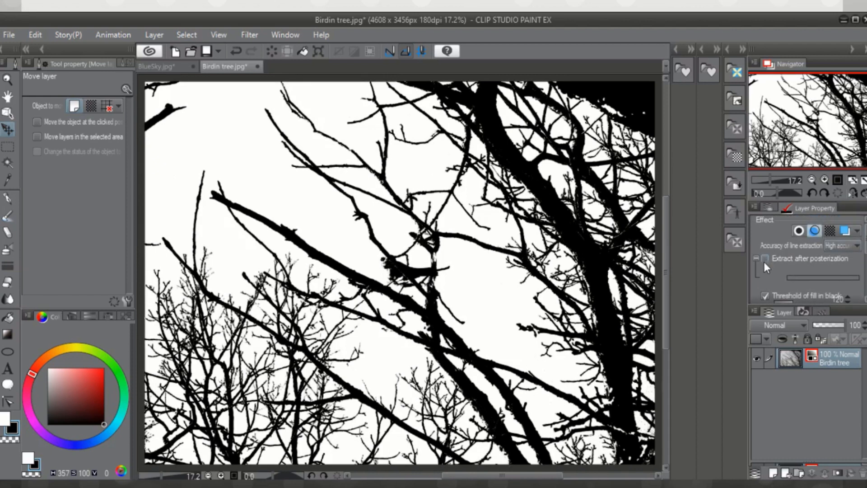
left_click(764, 262)
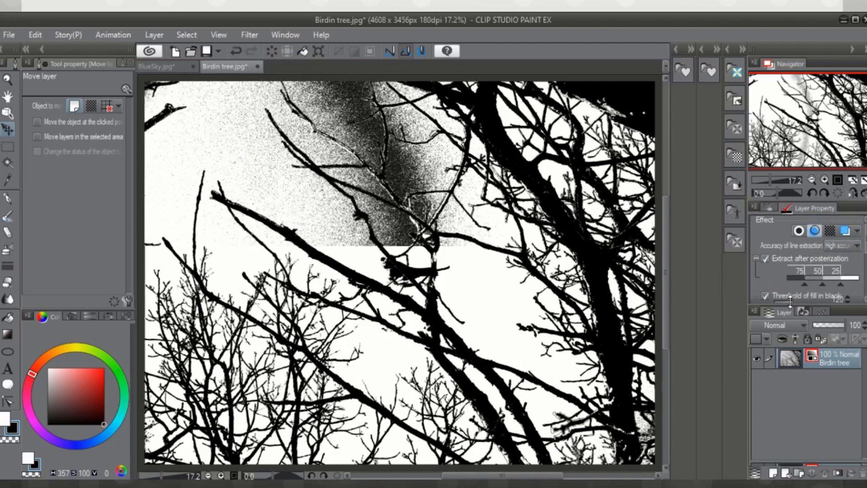
left_click_drag(806, 286, 795, 289)
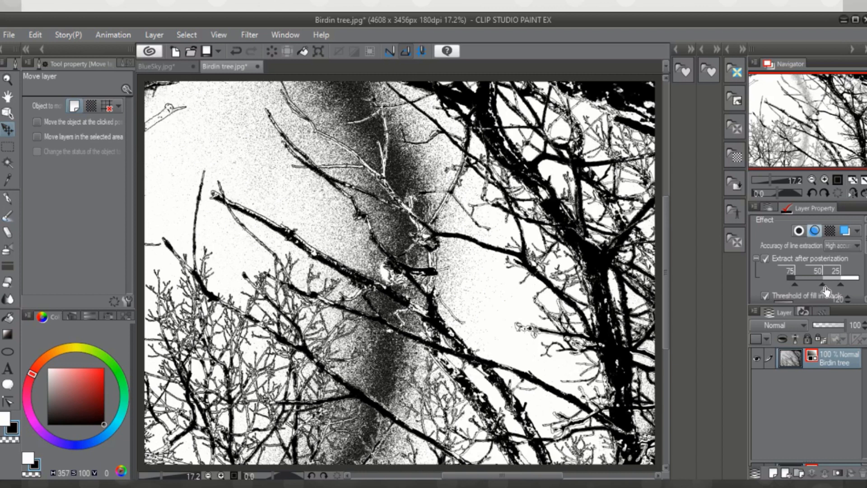
left_click_drag(825, 289, 812, 286)
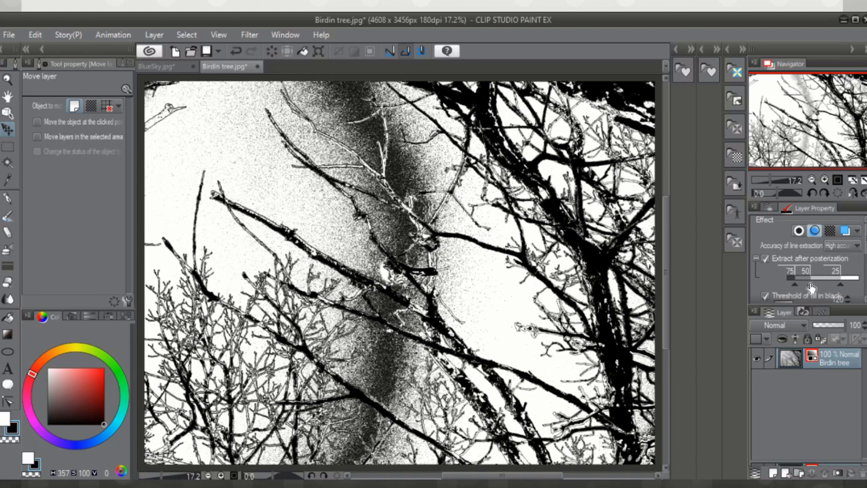
left_click(766, 260)
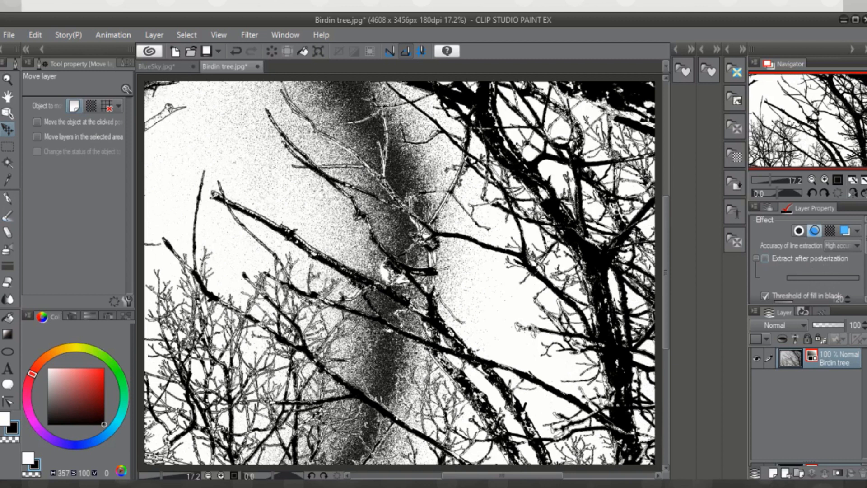
Step: Start an LT conversion of the Birdin tree layer and set its threshold of fill in black to 67
scroll(858, 292, "down", 3)
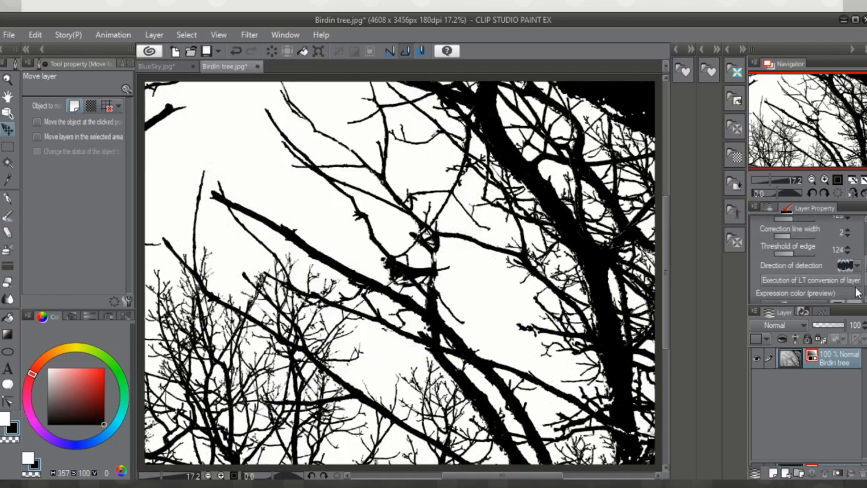
left_click(827, 282)
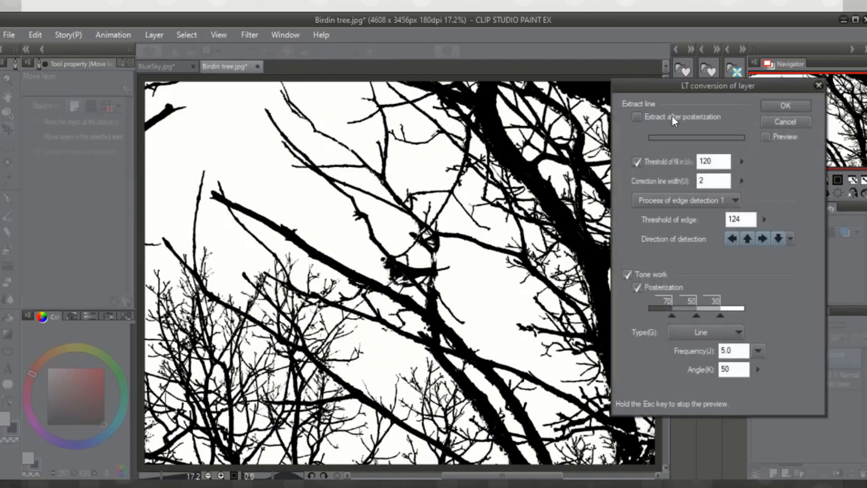
left_click_drag(686, 88, 602, 92)
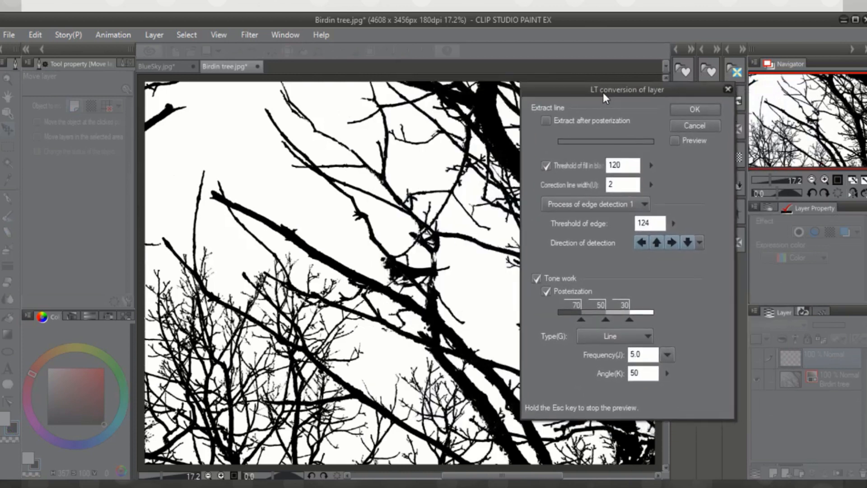
left_click(546, 165)
left_click(546, 165)
left_click(652, 166)
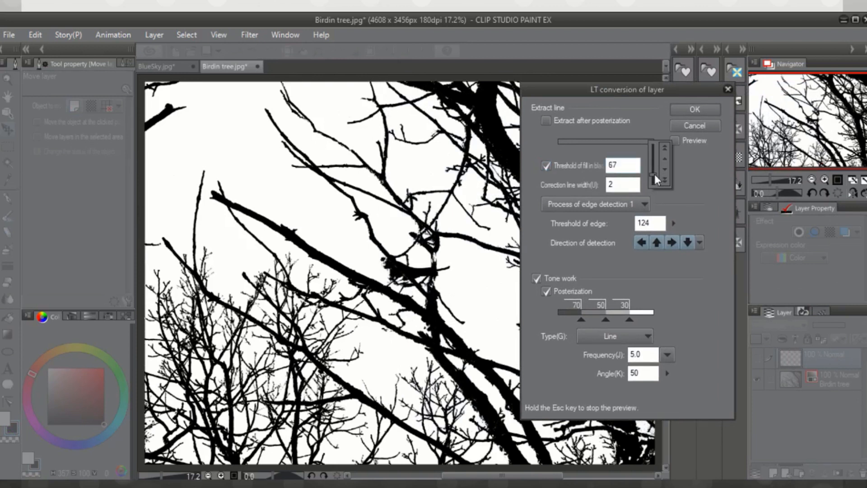
left_click(697, 180)
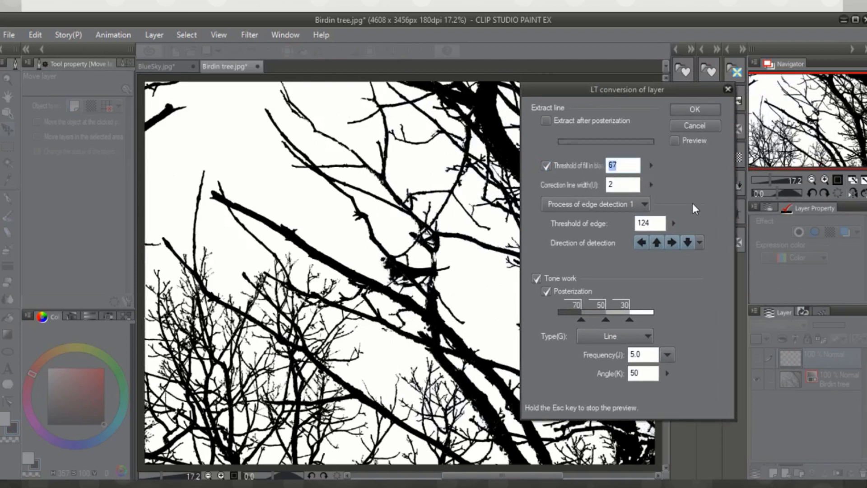
Step: Keep Line as the tone type, preview the LT conversion, and apply it
left_click(633, 336)
left_click(632, 334)
left_click(674, 141)
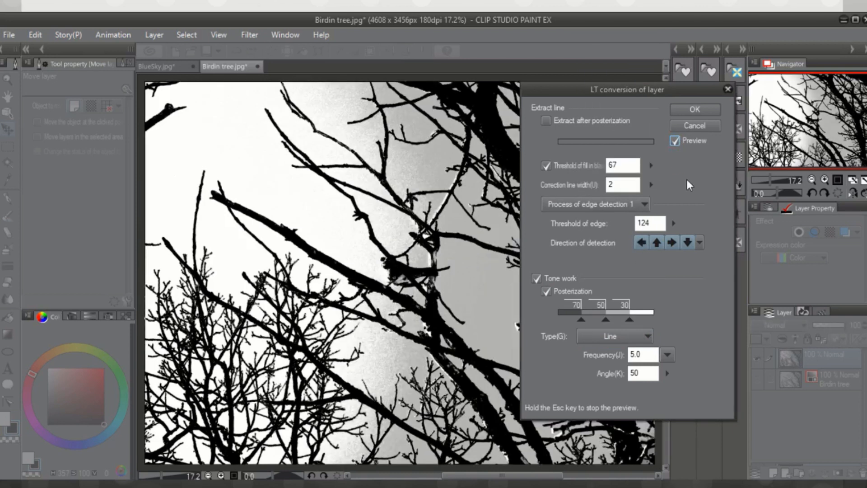
left_click(689, 112)
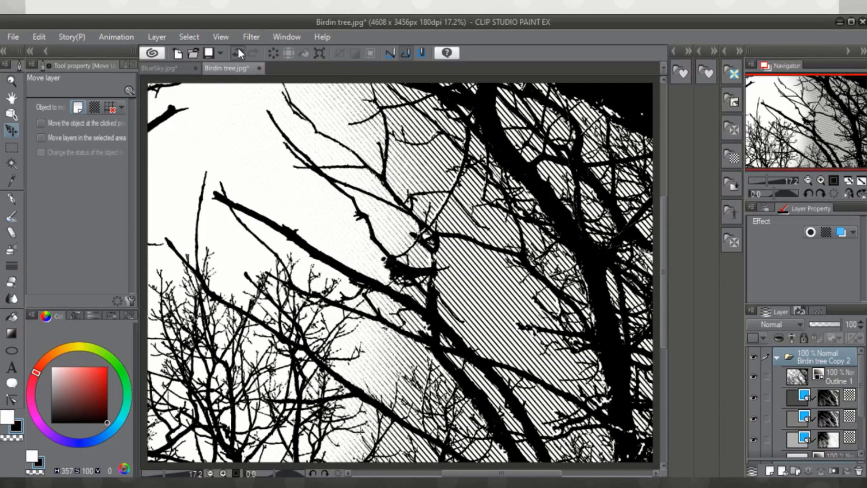
Step: Undo the LT conversion and the duplicated Birdin tree layer
left_click(238, 51)
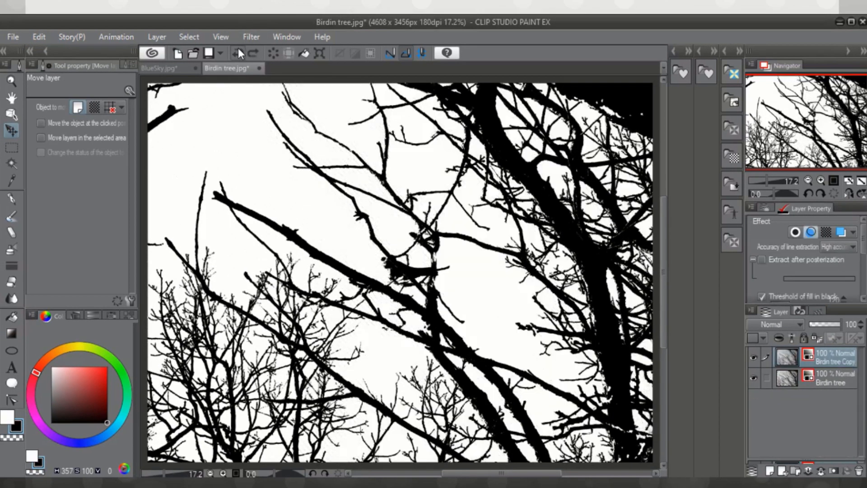
left_click(238, 49)
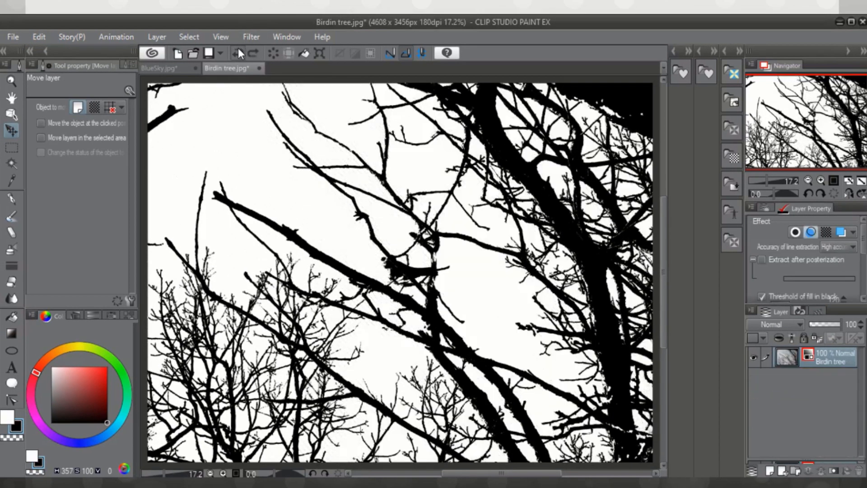
left_click(154, 39)
left_click(246, 291)
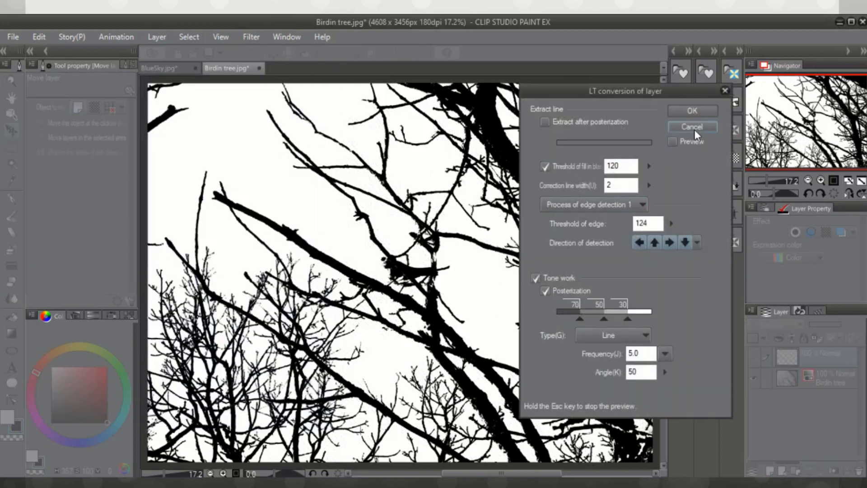
left_click(694, 128)
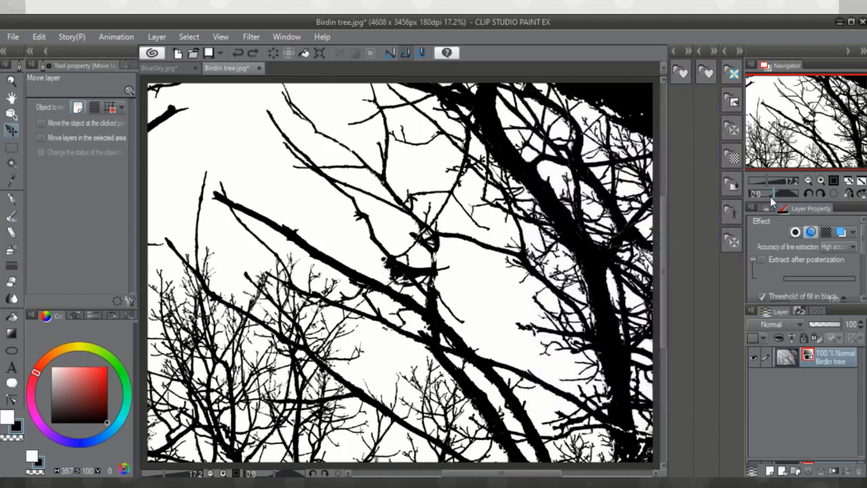
scroll(804, 260, "down", 3)
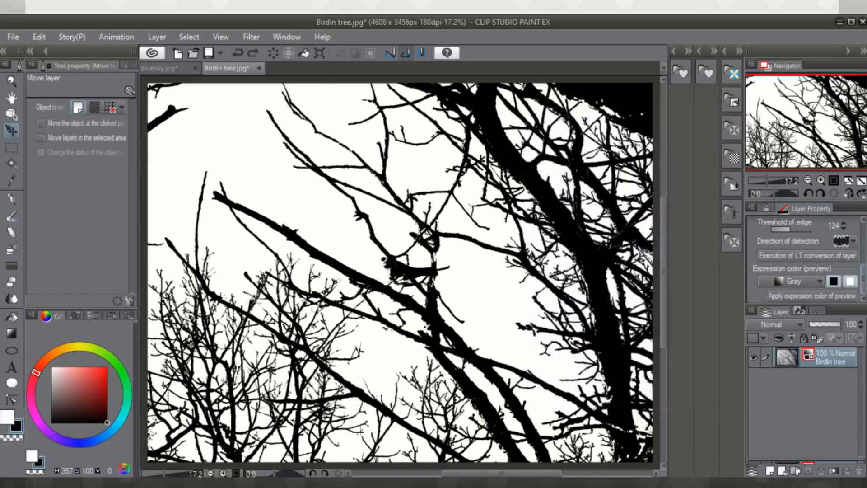
left_click(795, 256)
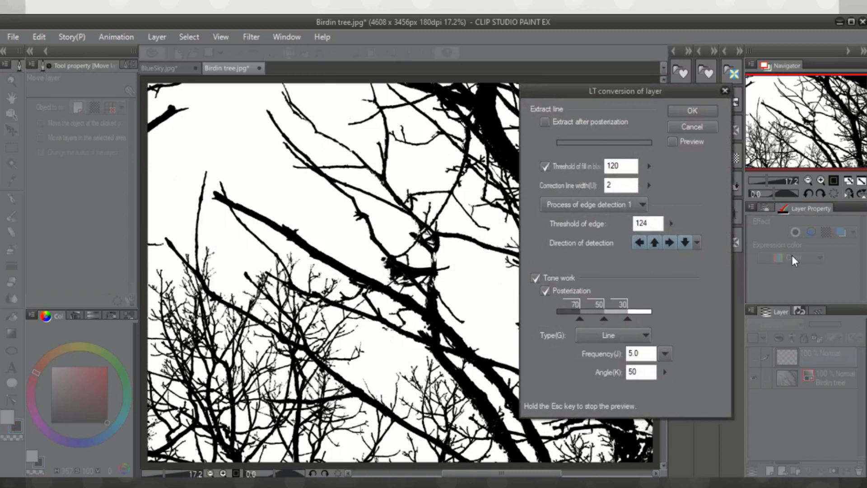
left_click(690, 125)
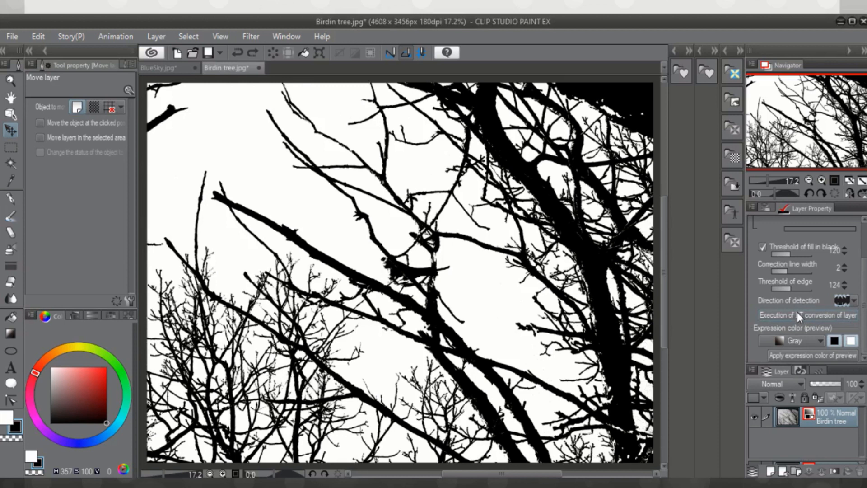
Step: Run an LT conversion of the Birdin tree layer with preview on, keeping the Line tone type, and apply it
left_click(797, 315)
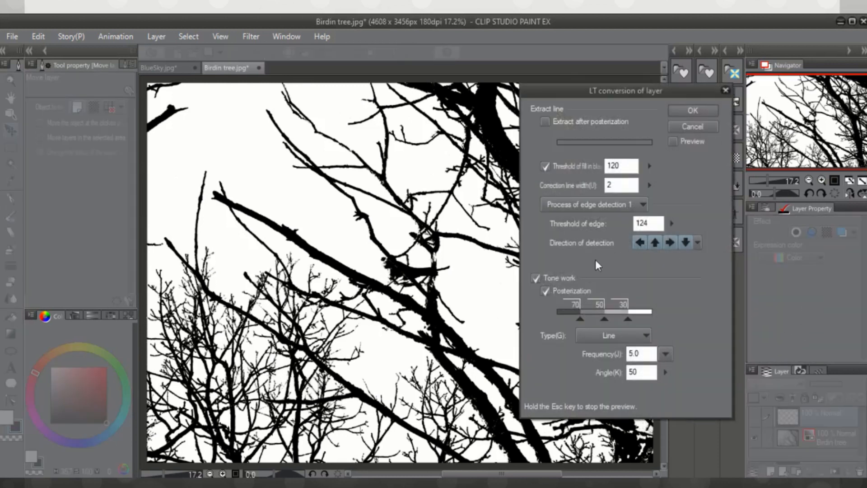
left_click(673, 141)
left_click(611, 335)
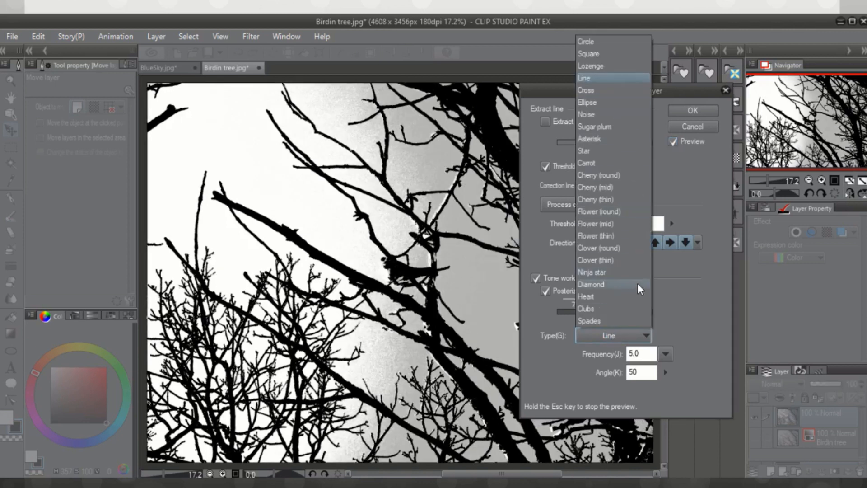
left_click(682, 279)
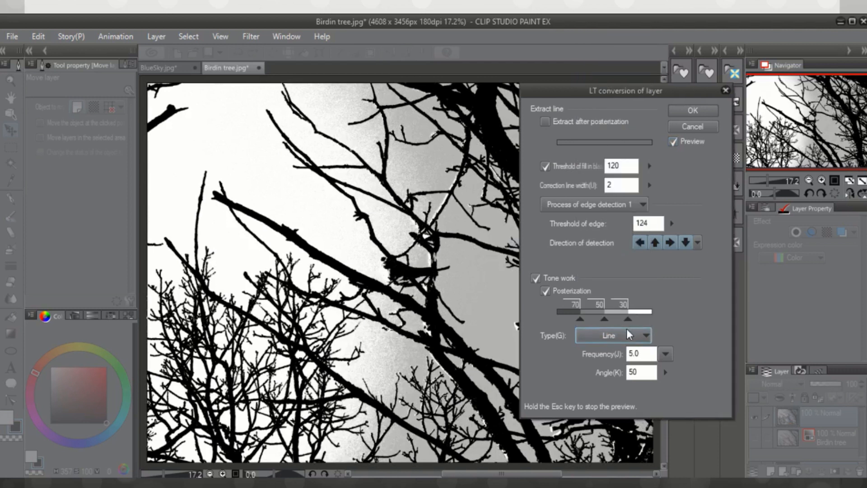
left_click(628, 335)
left_click(675, 274)
left_click(687, 113)
left_click(572, 324)
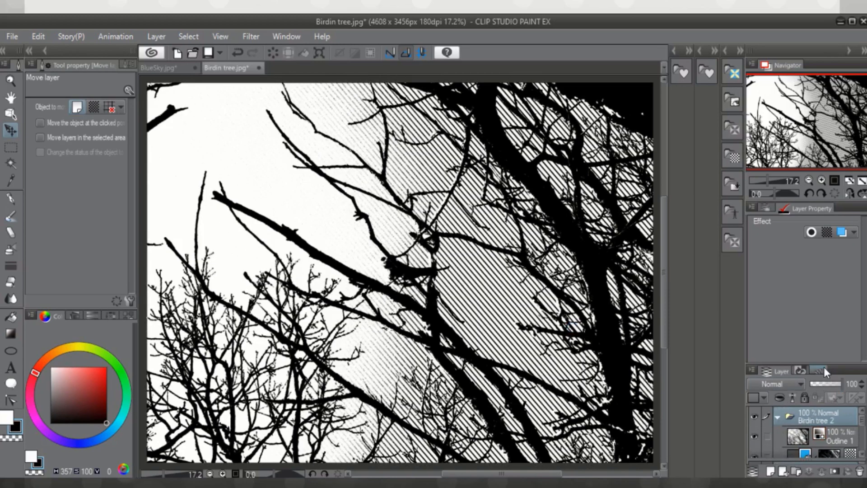
Step: Enlarge the layer list and select the tone layer directly below Outline 1 in the Birdin tree 2 folder
left_click_drag(841, 361, 840, 290)
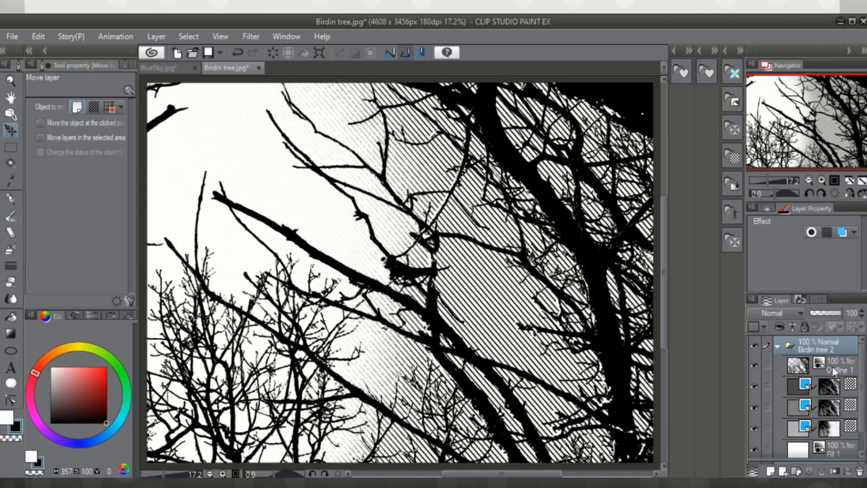
left_click(805, 385)
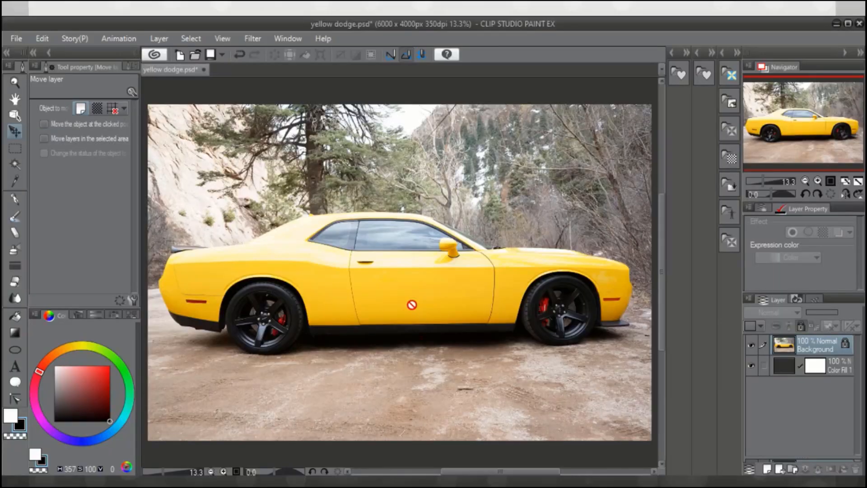
Step: Try selecting patches of the dirt ground with the Magic wand set to From all layers, and deselect them
left_click(15, 148)
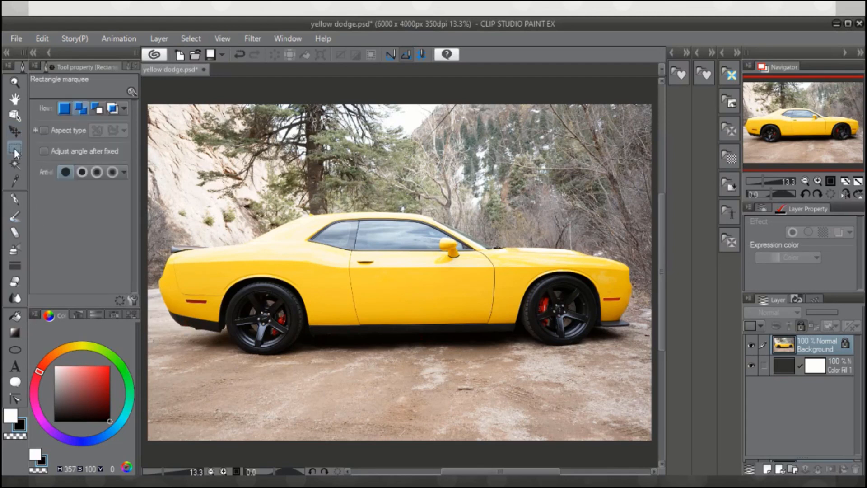
left_click(132, 64)
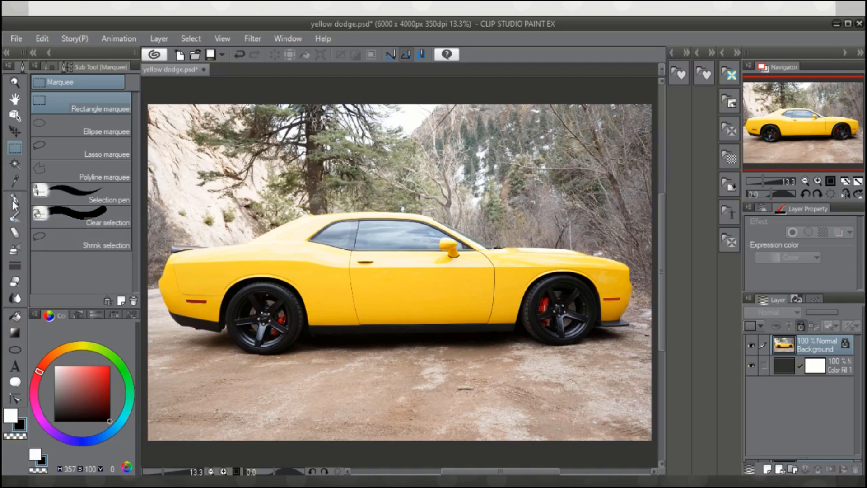
left_click(12, 169)
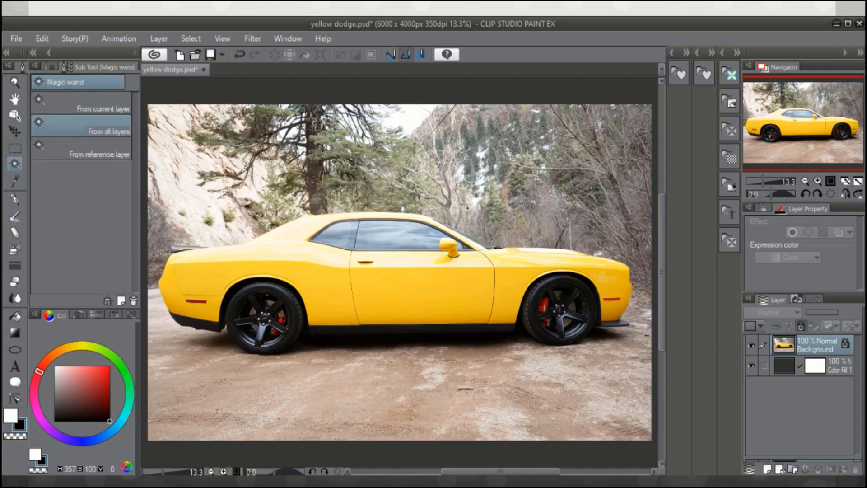
left_click(483, 357)
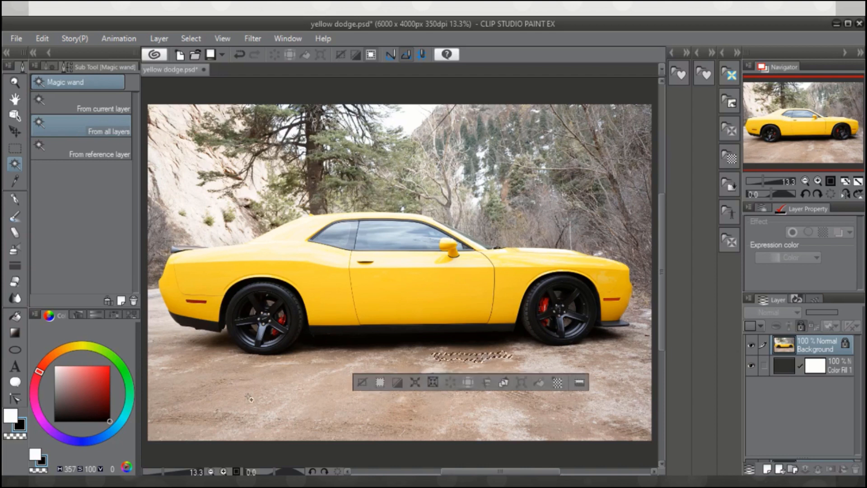
left_click(317, 398, "shift")
left_click(584, 367, "shift")
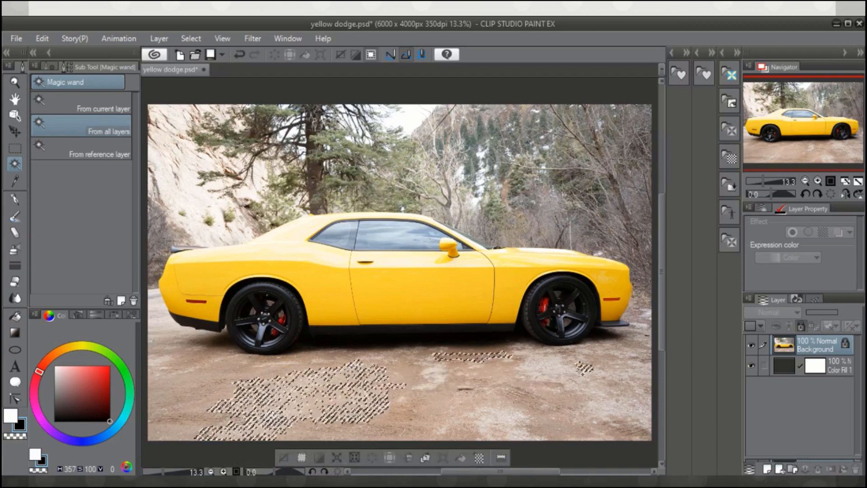
left_click(537, 384, "shift")
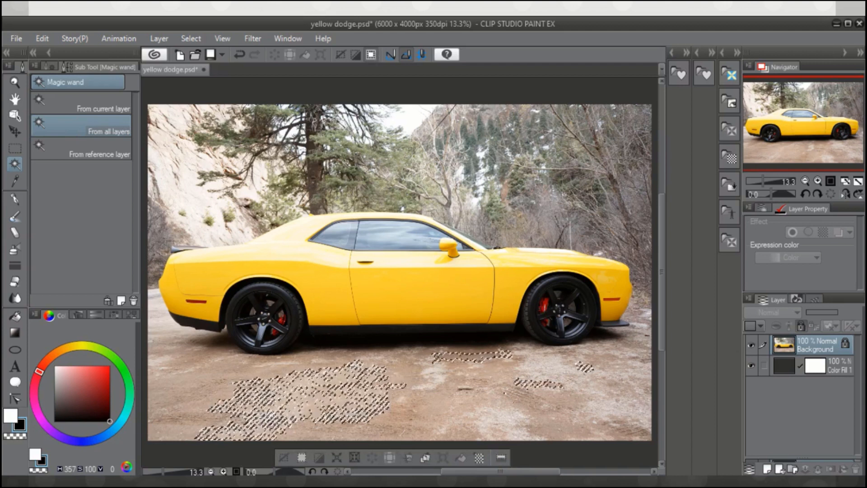
left_click(284, 458)
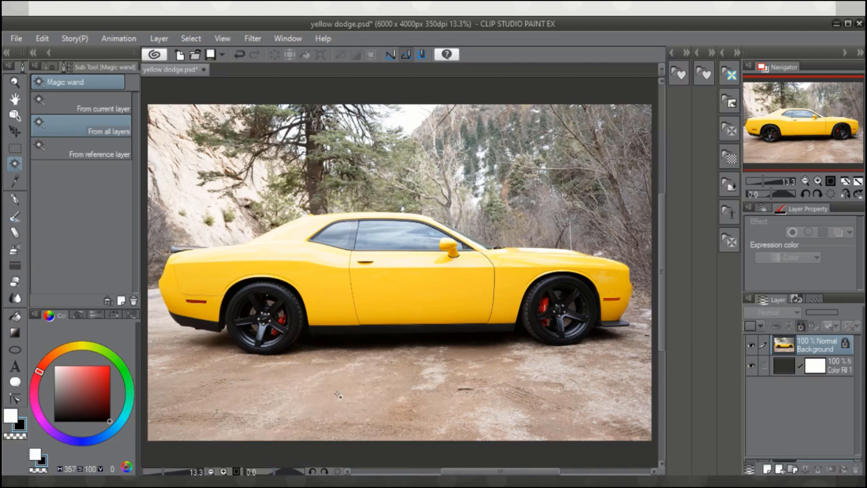
Step: Try selecting the yellow car body by adding door, rear and front fender areas with the Magic wand, and deselect everything
left_click(399, 296)
left_click(306, 250, "shift")
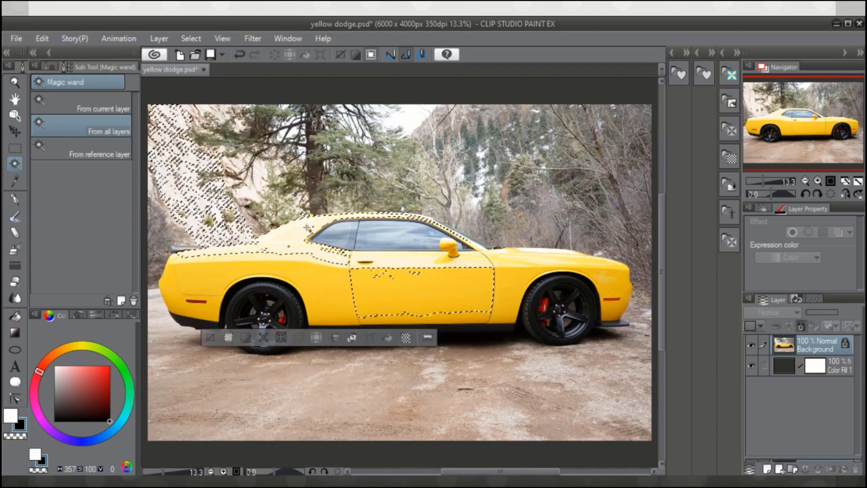
left_click(177, 262, "shift")
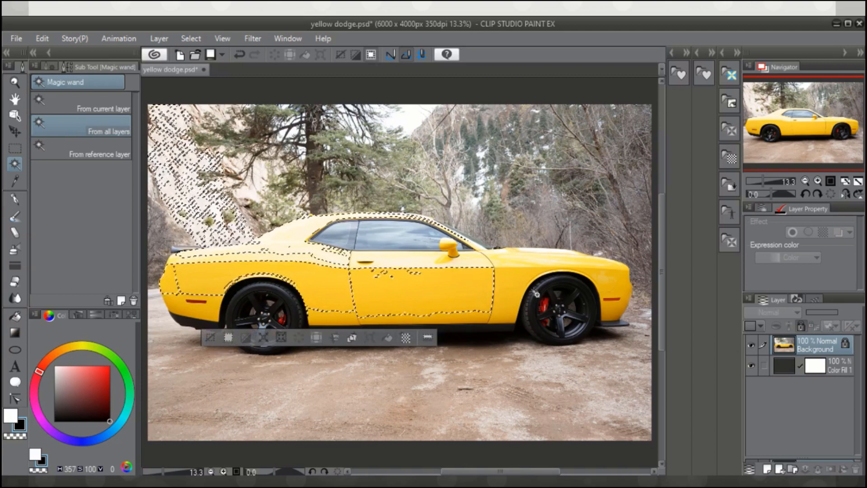
left_click(544, 255, "shift")
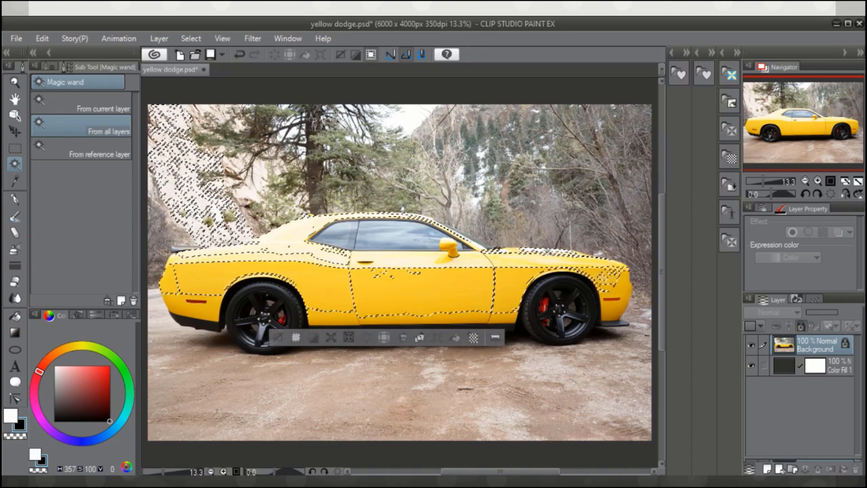
left_click(275, 337)
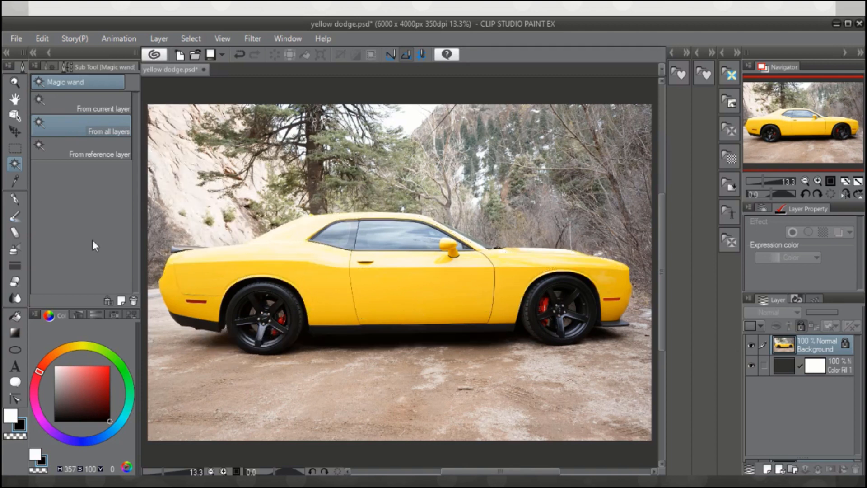
Step: Try a Lasso marquee selection along the car's roof, hood and front bumper, and deselect it
left_click(15, 148)
left_click(107, 151)
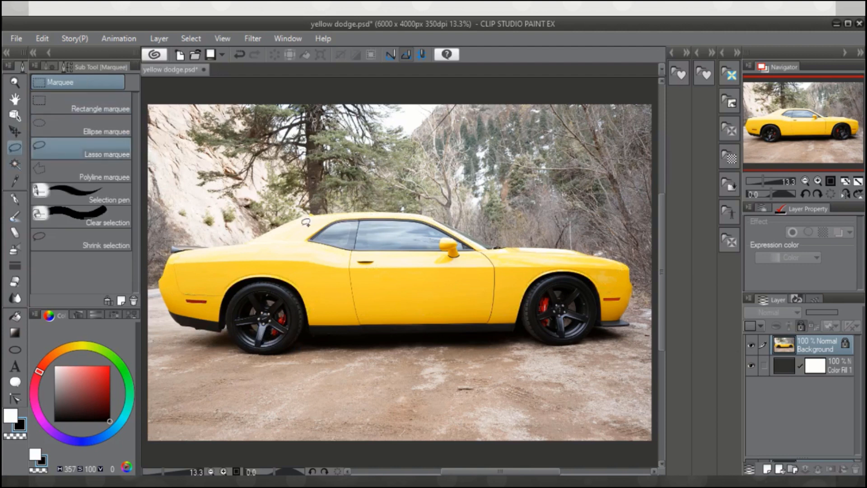
mouse_move(366, 209)
left_mouse_down()
mouse_move(435, 223)
mouse_move(493, 251)
mouse_move(574, 252)
mouse_move(624, 270)
mouse_move(631, 290)
mouse_move(619, 322)
mouse_move(559, 332)
left_mouse_up()
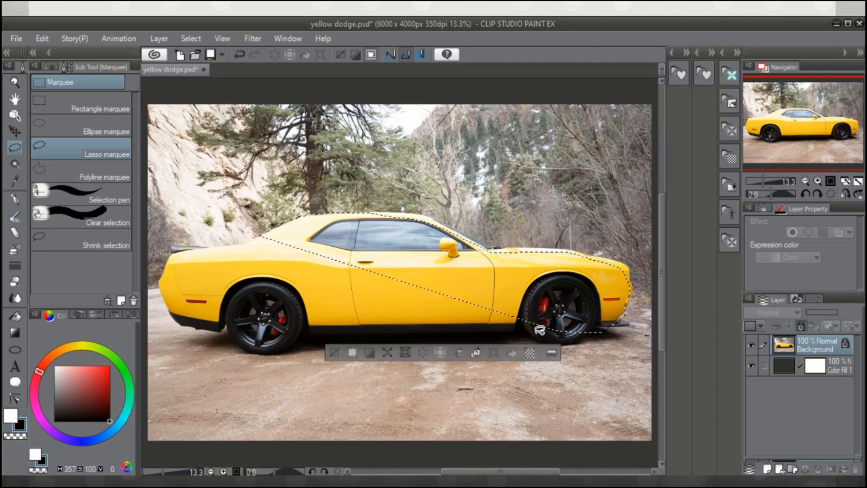
left_click(332, 354)
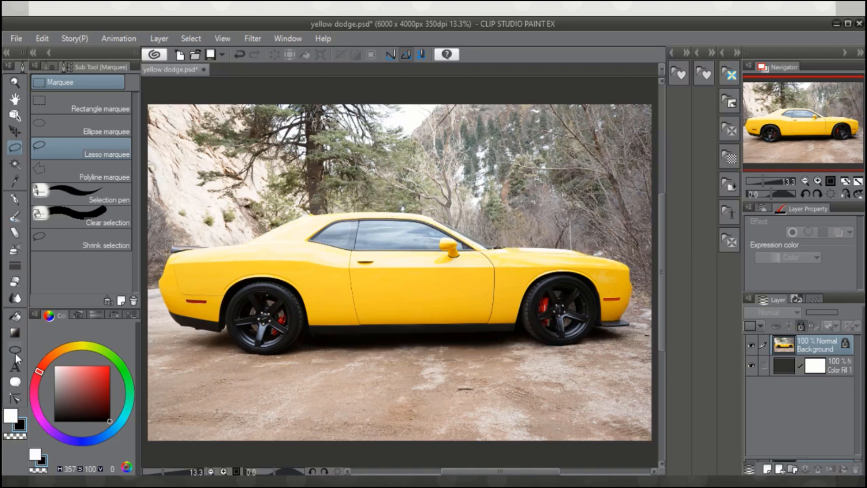
Step: Choose the Continuous curves figure tool and add a new raster layer above the Background car photo
left_click(16, 351)
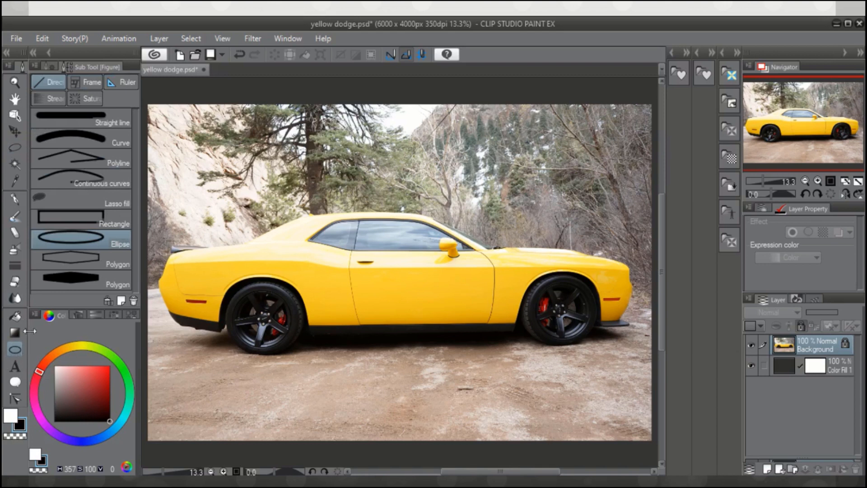
left_click(84, 174)
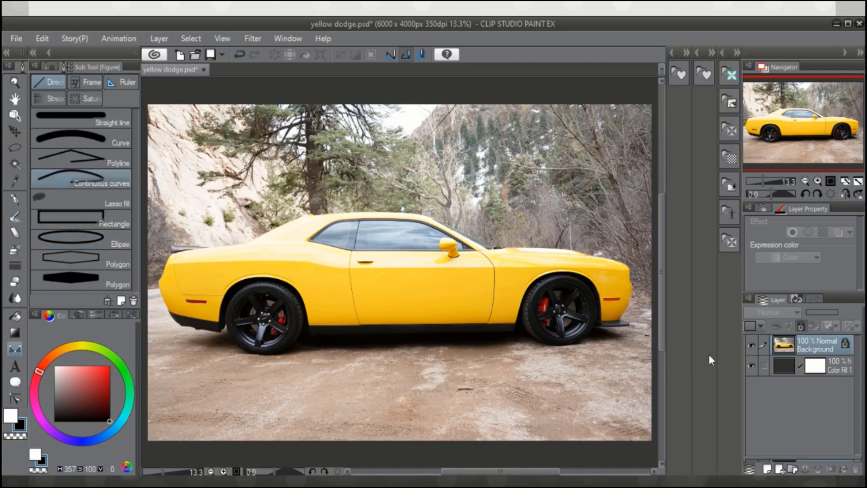
left_click(748, 299)
left_click(641, 36)
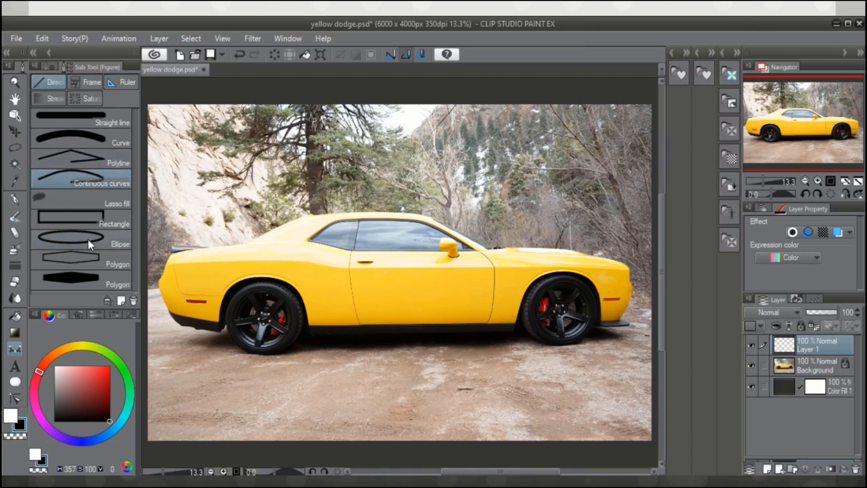
Step: Switch the figure tool to Curve and display its tool properties
left_click(79, 138)
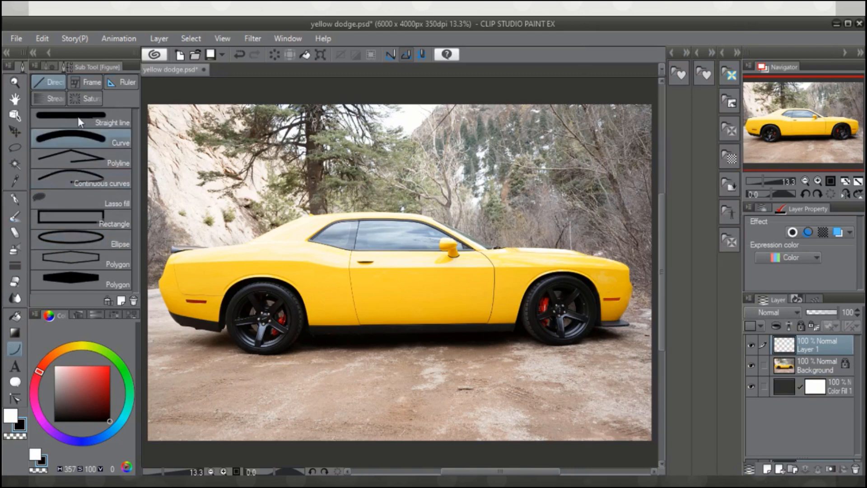
left_click(48, 66)
left_click_drag(61, 113, 63, 112)
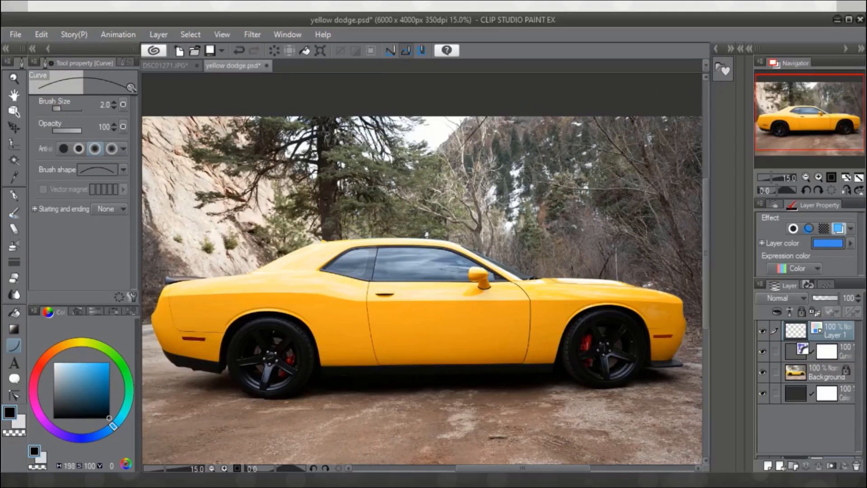
left_click(124, 63)
left_click(52, 64)
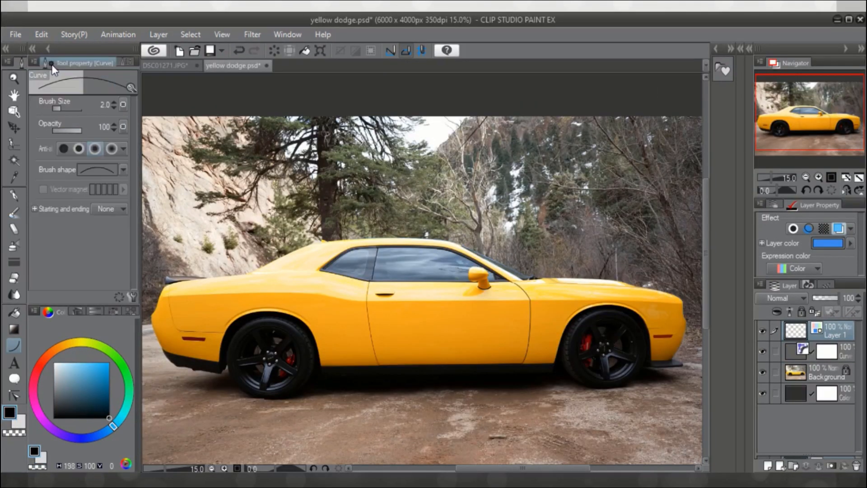
Step: Trace the rounded tip and lower edge of the black front splitter with the Curve tool on Layer 1
scroll(217, 203, "down", 1)
scroll(581, 339, "up", 6)
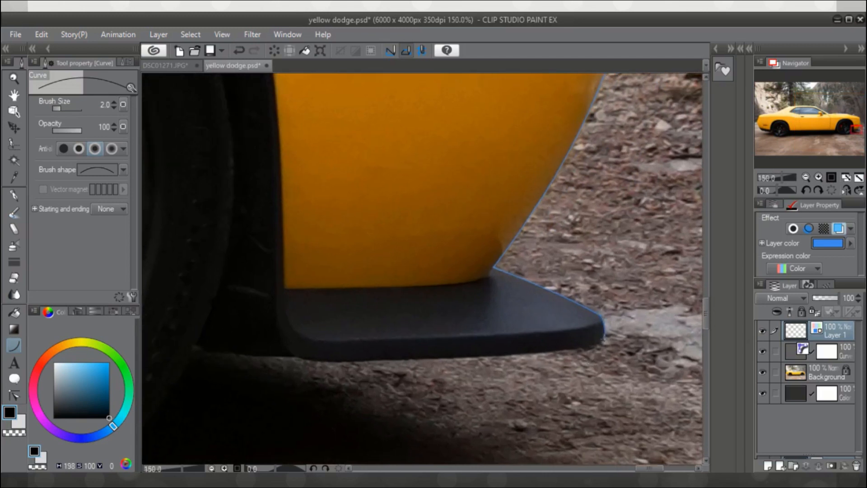
left_click_drag(604, 337, 302, 360)
left_click(604, 344)
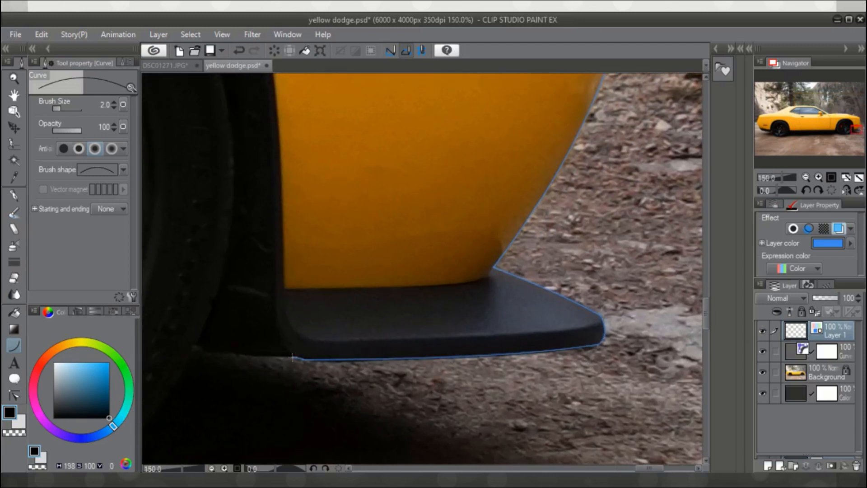
Step: Draw a short curve around the front end of the black side sill behind the front wheel
scroll(293, 358, "down", 4)
scroll(444, 341, "up", 3)
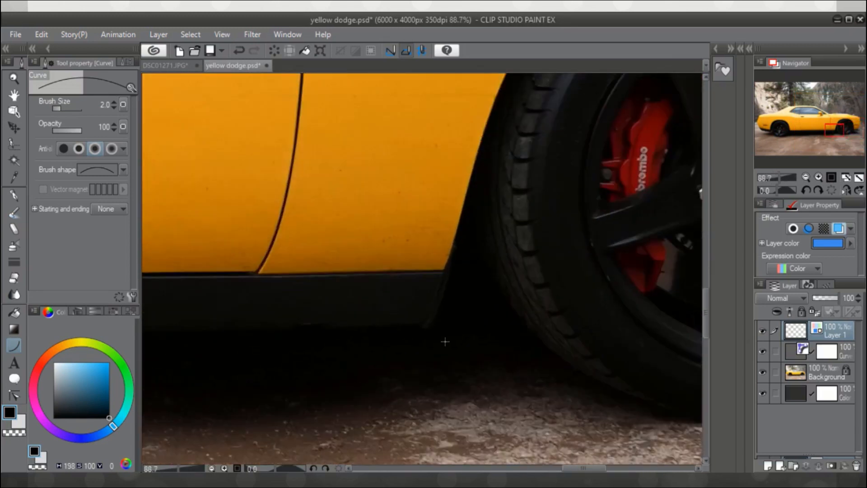
scroll(445, 342, "up", 1)
left_click_drag(475, 238, 449, 324)
Step: Trace the lower edge of the side sill toward the rear wheel, undoing the first curve and redrawing it longer
scroll(440, 325, "down", 3)
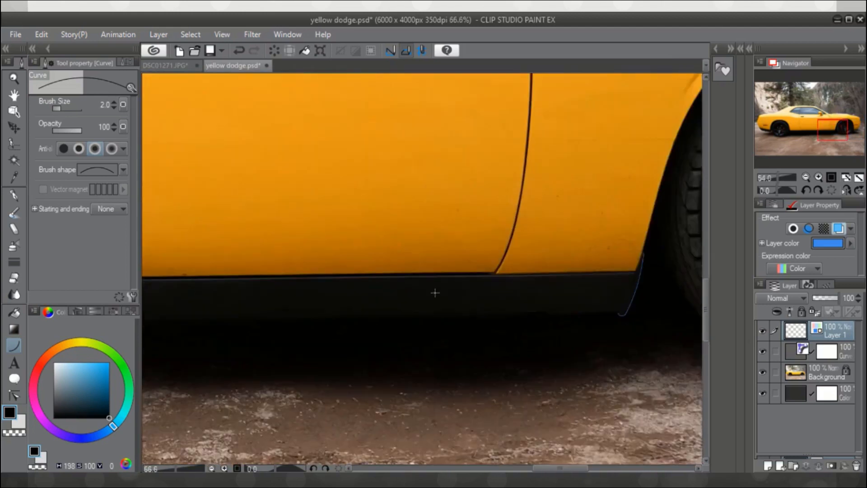
scroll(433, 292, "up", 3)
left_click_drag(654, 324, 351, 333)
key("ctrl+z")
scroll(654, 324, "down", 3)
scroll(646, 328, "down", 2)
left_click_drag(654, 324, 202, 332)
left_click(446, 322)
Step: Trace the small tab under the side sill and the sill's rear corner with short curves
scroll(199, 321, "up", 3)
scroll(218, 313, "up", 3)
mouse_move(293, 332)
left_mouse_down()
mouse_move(287, 355)
mouse_move(269, 334)
left_mouse_up()
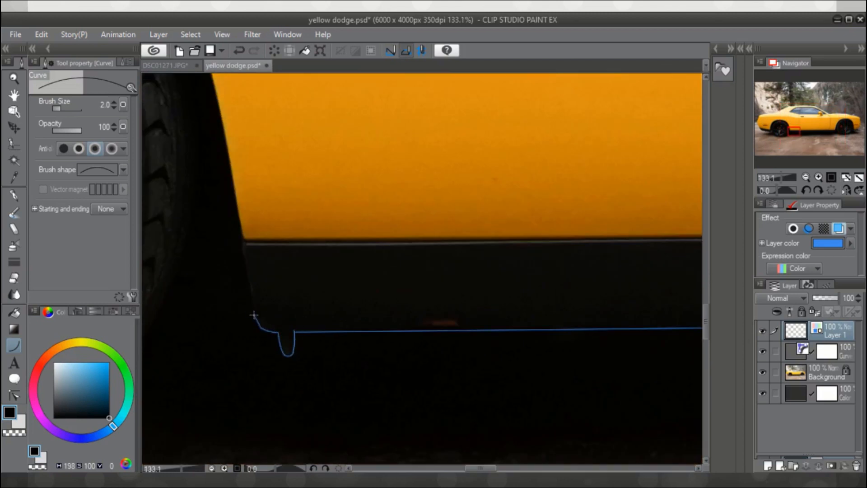
Step: Hide the tone curve correction layer and draw a line from the sill's rear corner to the rear tire
scroll(339, 269, "down", 4)
scroll(161, 246, "up", 3)
left_click(763, 351)
left_click_drag(502, 314, 446, 313)
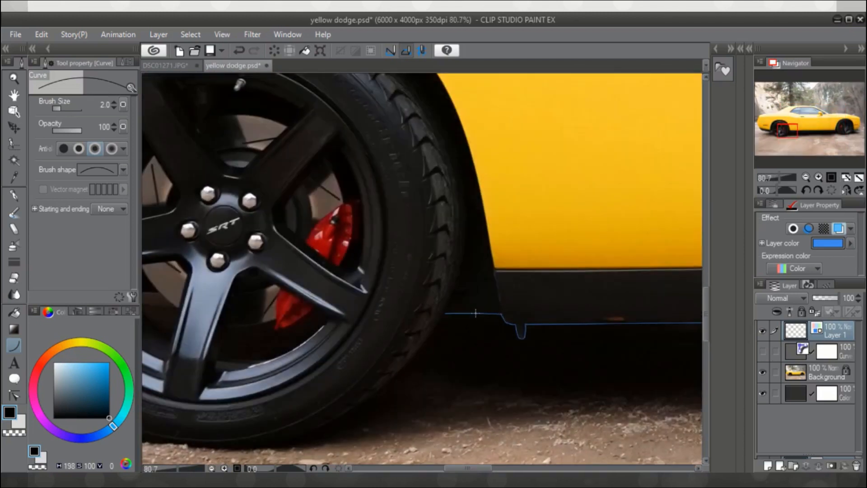
Step: Trace the lower corner of the black rear bumper behind the rear wheel with curves
scroll(475, 313, "down", 3)
scroll(380, 320, "up", 4)
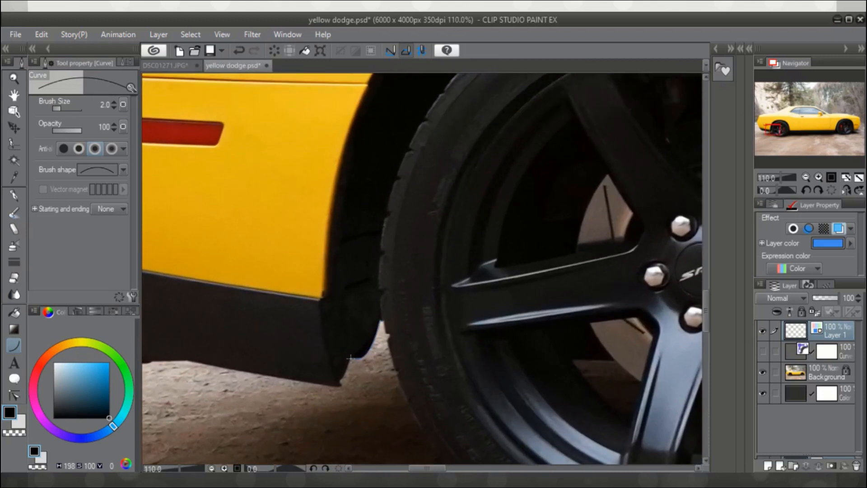
left_click_drag(340, 384, 310, 150)
left_click_drag(309, 150, 310, 338)
left_click_drag(362, 313, 248, 279)
scroll(362, 311, "down", 3)
scroll(352, 361, "up", 2)
Step: Undo the last curves and redraw the curve along the rear bumper's lower edge
left_click(240, 50)
left_click(240, 50)
left_click_drag(350, 414, 290, 406)
left_click(324, 410)
left_click(239, 50)
left_click_drag(350, 414, 258, 401)
left_click(305, 409)
scroll(243, 326, "down", 6)
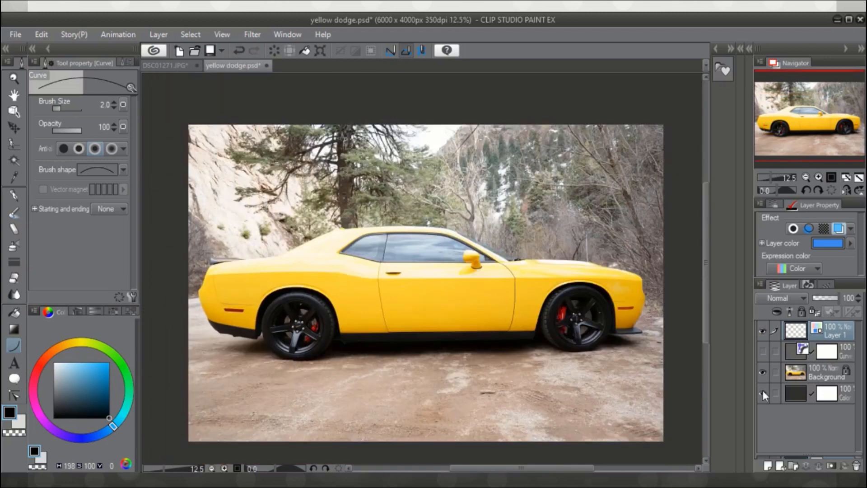
Step: Trace the notched underside of the rear bumper and its rounded corner up to the yellow body
scroll(338, 299, "up", 8)
left_click_drag(338, 299, 267, 275)
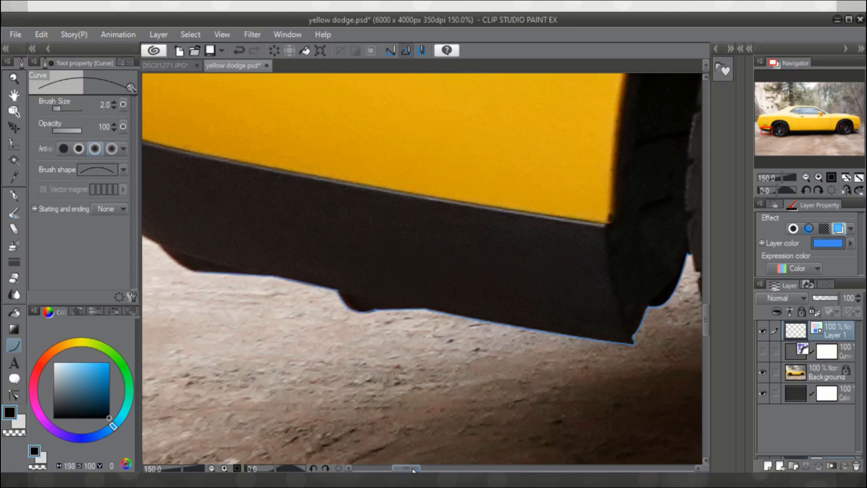
left_click_drag(192, 272, 395, 411)
left_click_drag(357, 382, 238, 231)
left_click(286, 354)
scroll(497, 338, "down", 6)
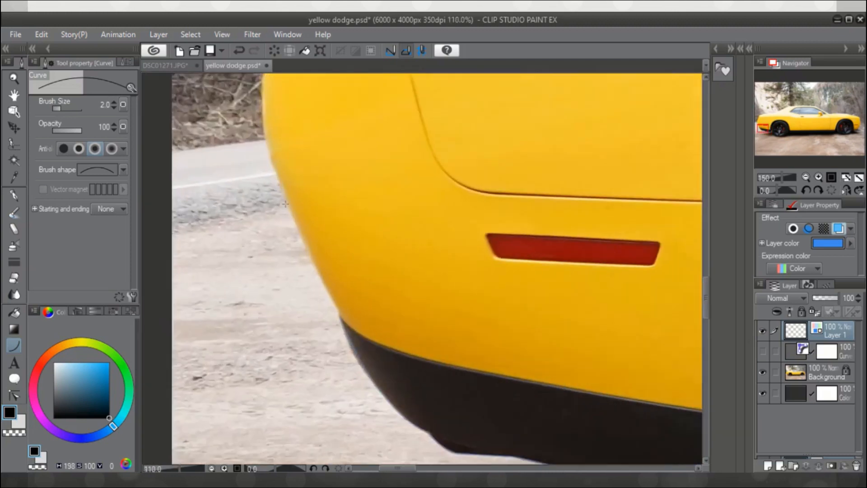
Step: Trace the yellow rear body edge upward from the black bumper with a curve
scroll(706, 296, "up", 1)
left_click_drag(704, 292, 705, 286)
left_click_drag(387, 428, 320, 278)
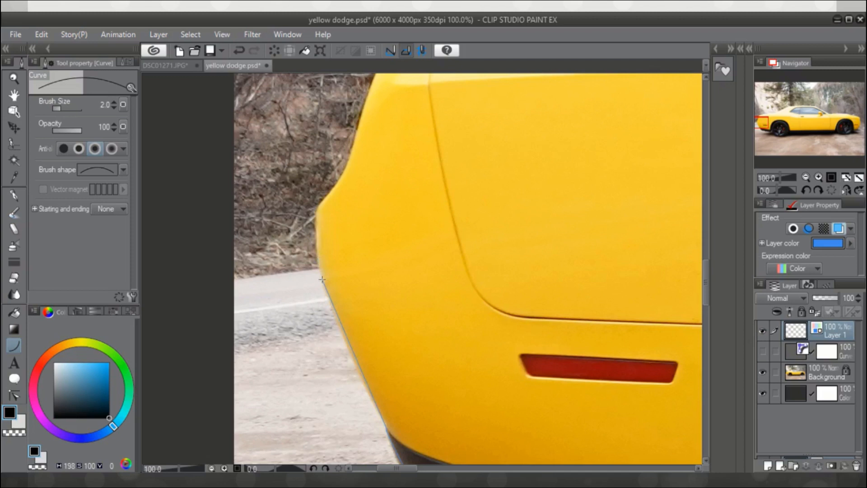
left_click(314, 245)
left_click(127, 62)
left_click(110, 175)
left_click(45, 63)
left_click(319, 208)
left_click(336, 186)
left_click(354, 146)
double_click(371, 88)
left_click_drag(706, 282, 706, 267)
key("ctrl+z")
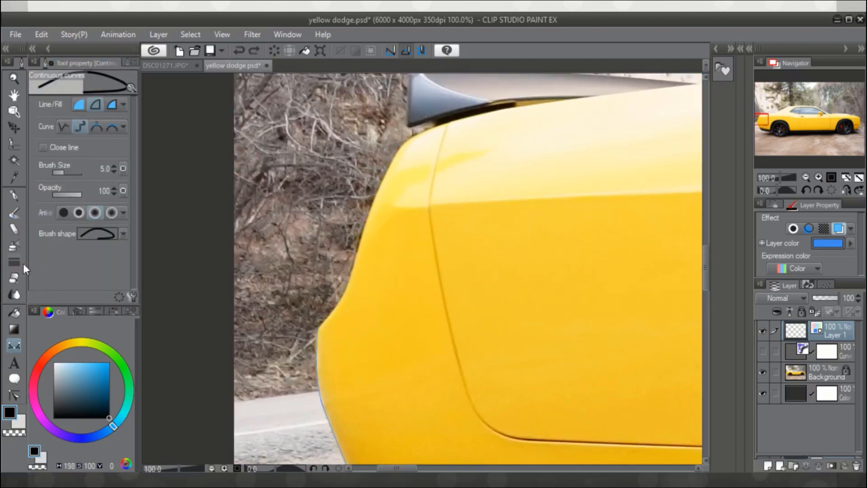
Step: Trace the car's rear edge with the Curve tool, from the bumper's protruding point up toward the spoiler
left_click(127, 63)
left_click(90, 131)
left_click(46, 63)
left_click_drag(319, 328, 341, 304)
left_click(359, 261)
left_click_drag(364, 211, 401, 142)
left_click(382, 172)
Step: Trace the body's upper rear corner and the rear end of the spoiler
scroll(487, 98, "up", 5)
mouse_move(328, 182)
left_mouse_down()
mouse_move(390, 148)
mouse_move(347, 151)
left_mouse_up()
left_click(364, 145)
scroll(342, 365, "down", 6)
scroll(424, 167, "up", 5)
left_click_drag(299, 204, 298, 211)
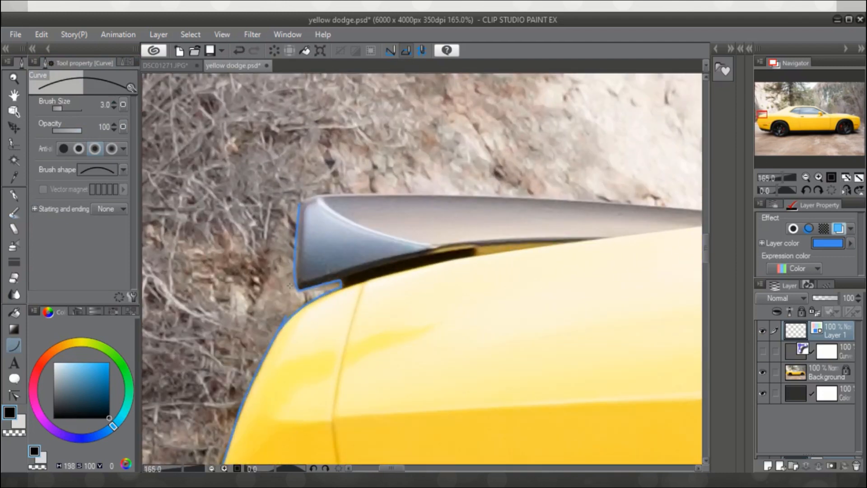
Step: Trace the top edge of the spoiler with one long curve
scroll(309, 262, "down", 7)
scroll(420, 259, "up", 5)
left_click_drag(209, 220, 630, 241)
left_click(259, 218)
scroll(258, 218, "down", 8)
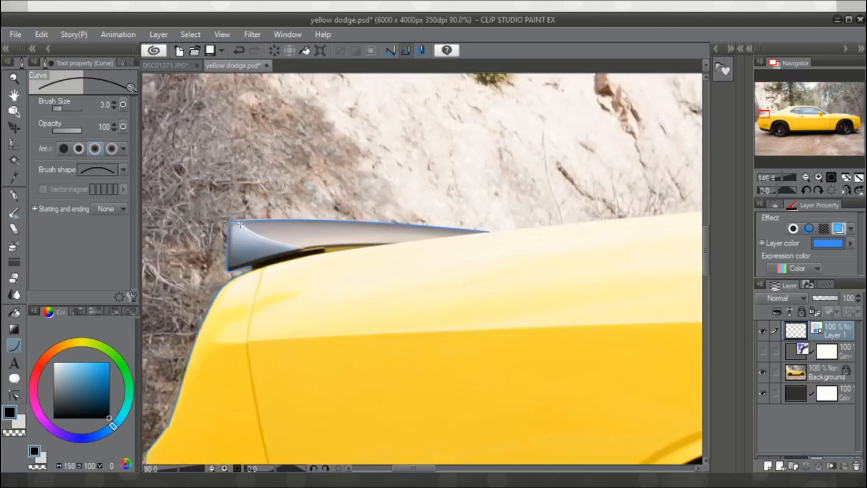
Step: Trace the trunk lid's upper edge and the short bend into the rear roof slope
scroll(586, 206, "up", 8)
left_click_drag(183, 260, 560, 218)
left_click(425, 239)
scroll(425, 236, "down", 10)
scroll(490, 187, "up", 7)
left_click_drag(197, 281, 297, 239)
left_click(234, 266)
Step: Trace the rear roof slope up to the small antenna fin
scroll(233, 263, "down", 7)
scroll(361, 201, "up", 6)
left_click_drag(168, 281, 495, 129)
left_click(313, 208)
scroll(312, 208, "down", 5)
scroll(620, 120, "up", 7)
left_click_drag(270, 179, 379, 161)
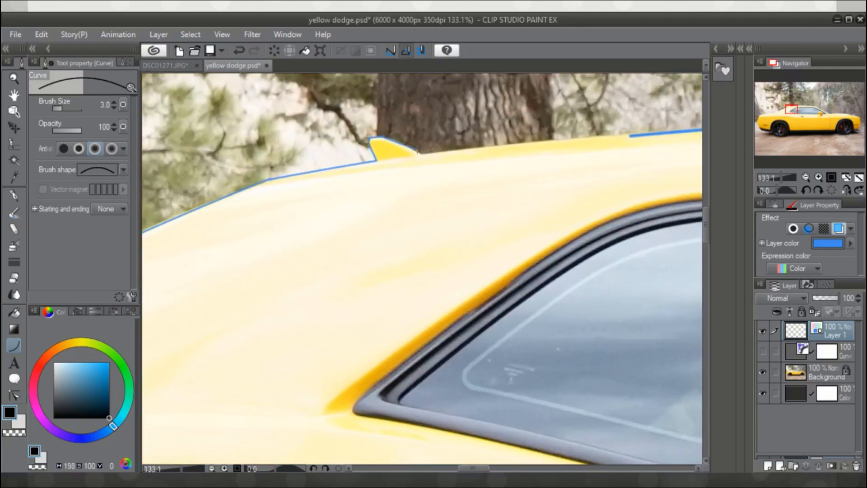
Step: Erase the uneven stretch of line on the roof and redraw the roof edge with one long curve
scroll(262, 213, "down", 12)
scroll(359, 179, "up", 6)
key("e")
left_click(127, 62)
left_click(107, 92)
left_click_drag(384, 201, 590, 202)
key("u")
mouse_move(648, 194)
left_mouse_down()
mouse_move(342, 199)
mouse_move(261, 213)
left_mouse_up()
left_click(439, 193)
Step: Examine the traced outline along the roof, side sill and front wheel
scroll(439, 193, "down", 6)
scroll(632, 212, "up", 4)
scroll(465, 158, "down", 5)
scroll(645, 185, "up", 5)
scroll(422, 271, "down", 5)
scroll(497, 316, "up", 1)
scroll(497, 316, "down", 1)
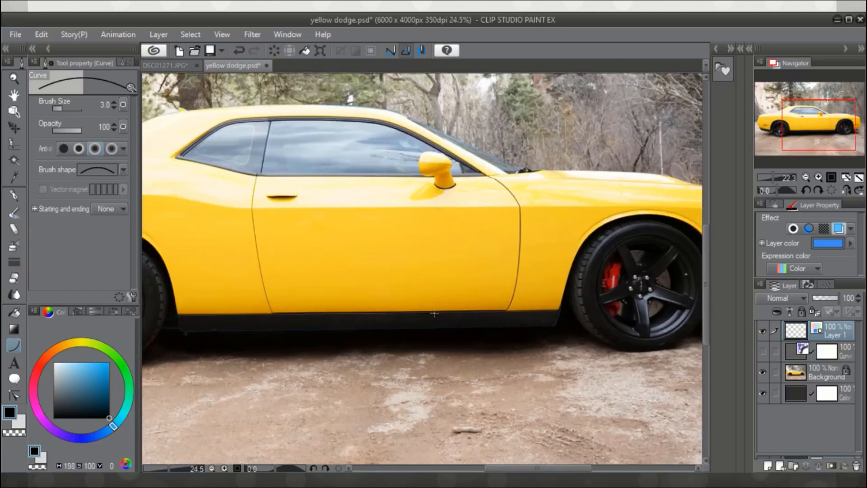
scroll(487, 319, "up", 5)
scroll(596, 293, "down", 3)
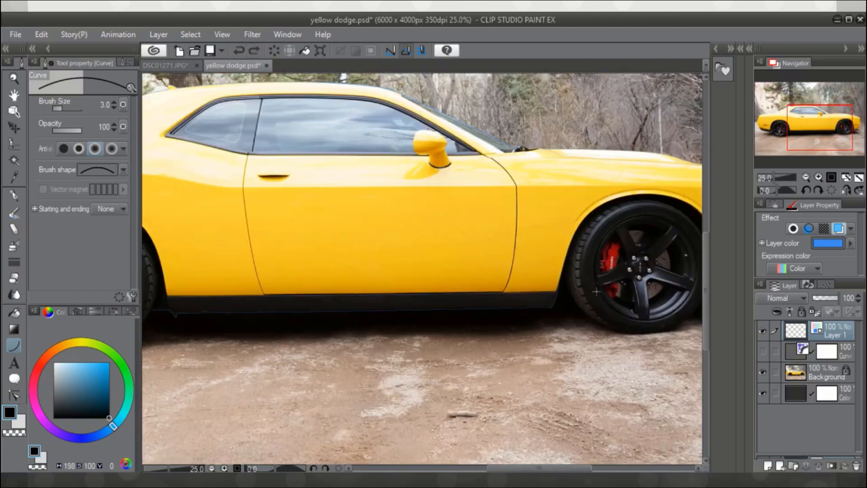
scroll(579, 292, "up", 2)
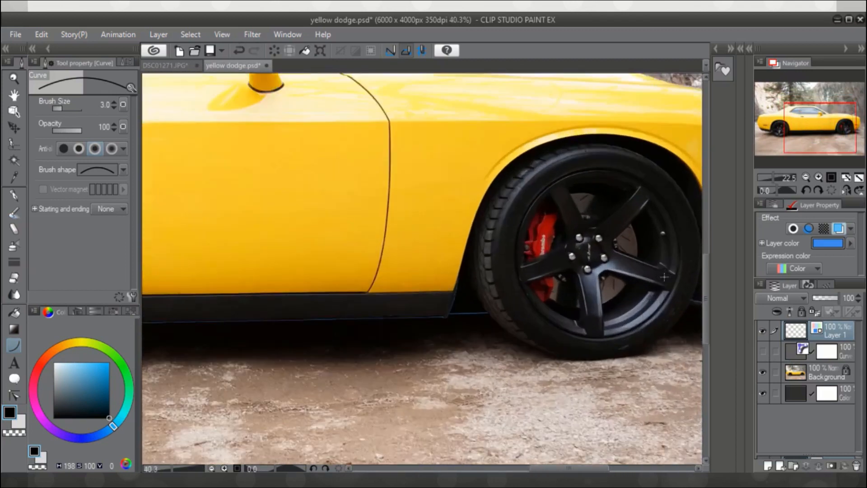
Step: Add a new raster layer and switch to the Ellipse tool with a brush size of 3.0
left_click(768, 466)
left_click(126, 62)
left_click(91, 235)
left_click(57, 62)
scroll(228, 258, "down", 2)
scroll(550, 225, "up", 1)
left_click(114, 171)
left_click(114, 165)
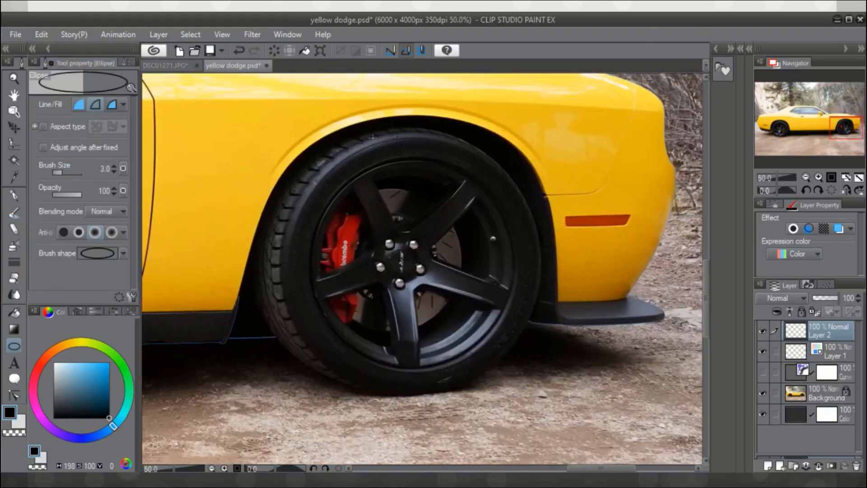
Step: Draw an ellipse around the front tire and transform it to fit the tire's outer edge
left_click_drag(254, 135, 544, 398)
key("ctrl+t")
scroll(328, 333, "up", 1)
left_click_drag(249, 259, 241, 258)
left_click_drag(404, 403, 403, 398)
left_click_drag(565, 400, 567, 403)
scroll(542, 380, "up", 1)
scroll(542, 383, "up", 4)
scroll(533, 367, "down", 4)
left_click(333, 422)
Step: Add a new layer for the rear tire outline and turn on its layer color
scroll(271, 361, "down", 12)
scroll(228, 321, "up", 5)
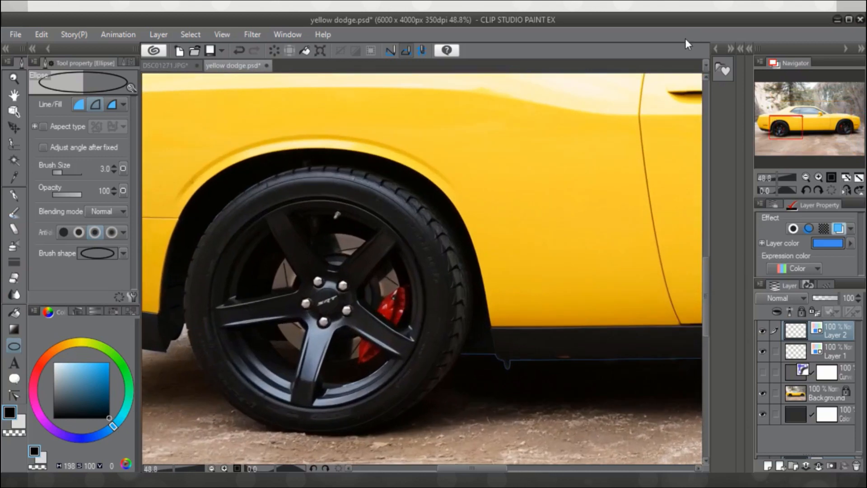
key("ctrl+shift+n")
left_click(837, 231)
Step: Fit an ellipse to the rear tire's outer edge with Free Transform
key("ctrl+t")
key("ctrl+shift+t")
left_click_drag(176, 176, 194, 168)
left_click_drag(323, 435, 321, 437)
left_click_drag(469, 307, 470, 309)
left_click(292, 454)
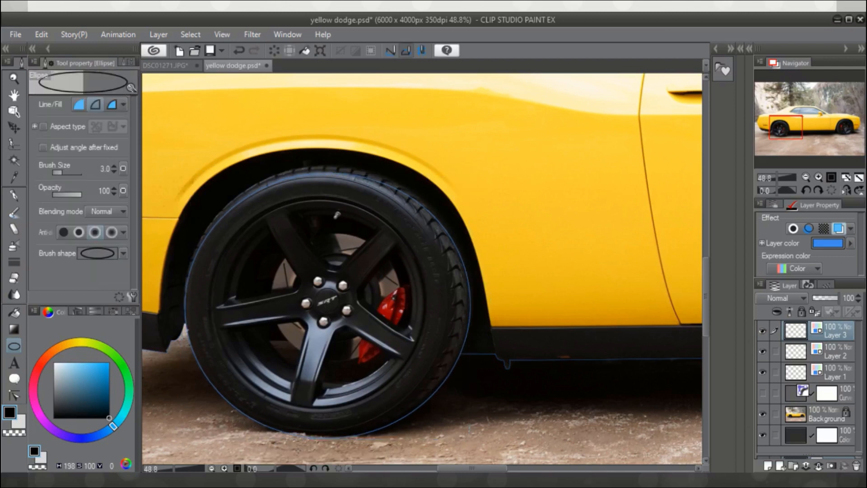
Step: Refine the lower front side of the rear tire ellipse with another Free Transform
scroll(289, 451, "up", 2)
left_click(321, 50)
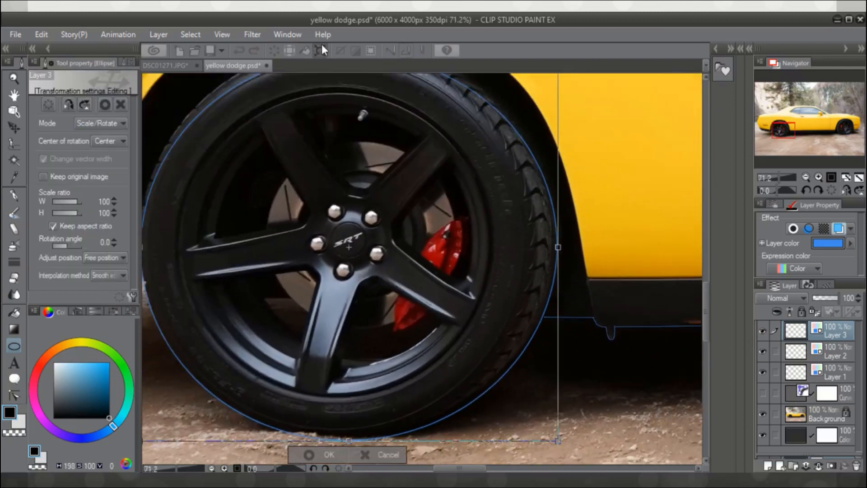
key("ctrl+shift+t")
left_click_drag(558, 440, 553, 438)
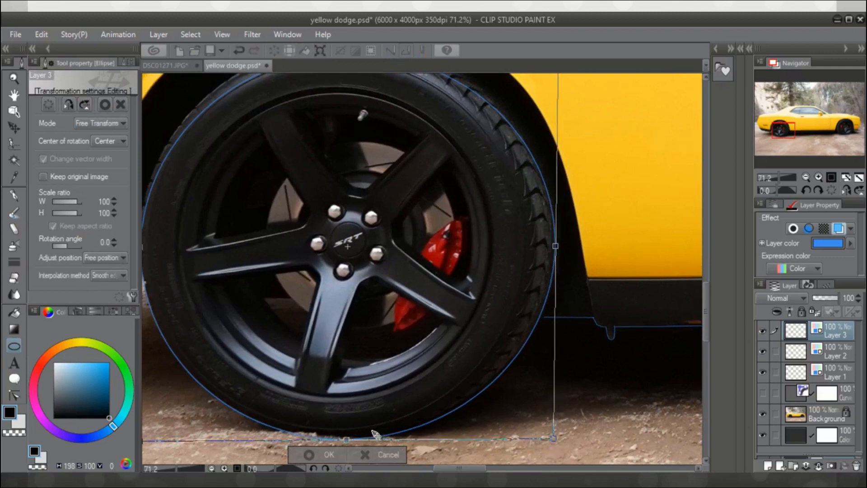
left_click(322, 455)
Step: Close the gap between the side sill line and the rear tire ellipse with the G-pen
left_click_drag(610, 333, 513, 335)
scroll(513, 335, "up", 3)
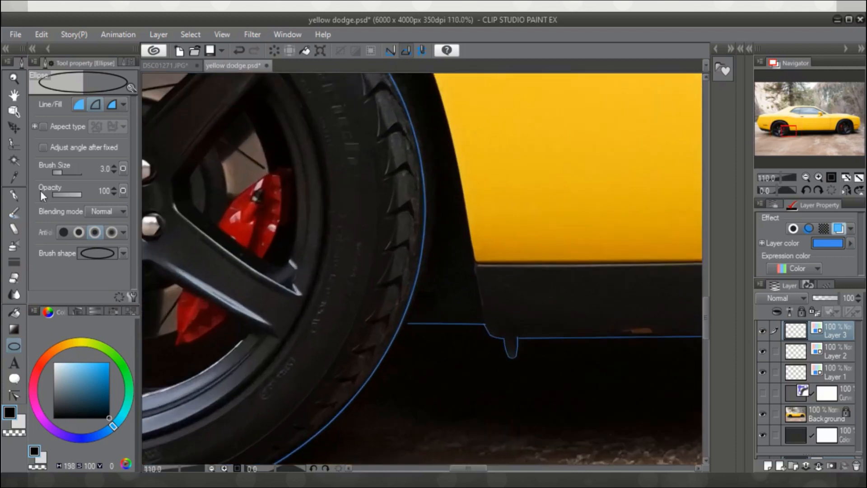
left_click(14, 194)
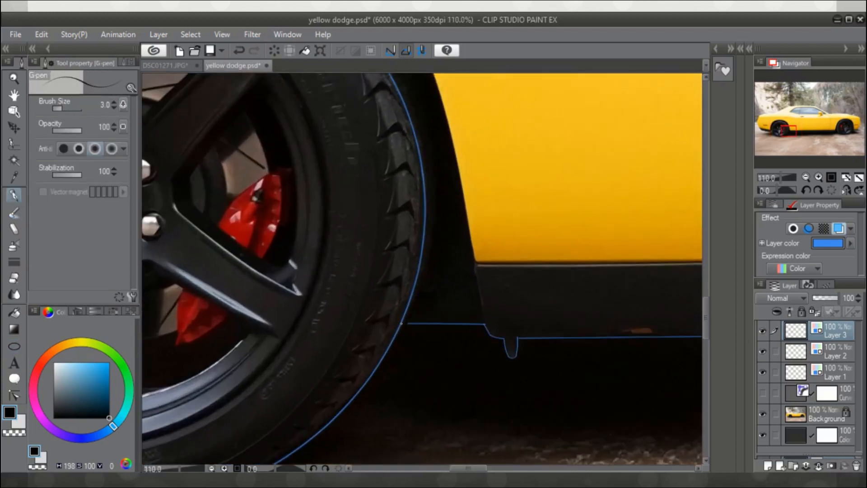
scroll(462, 295, "down", 5)
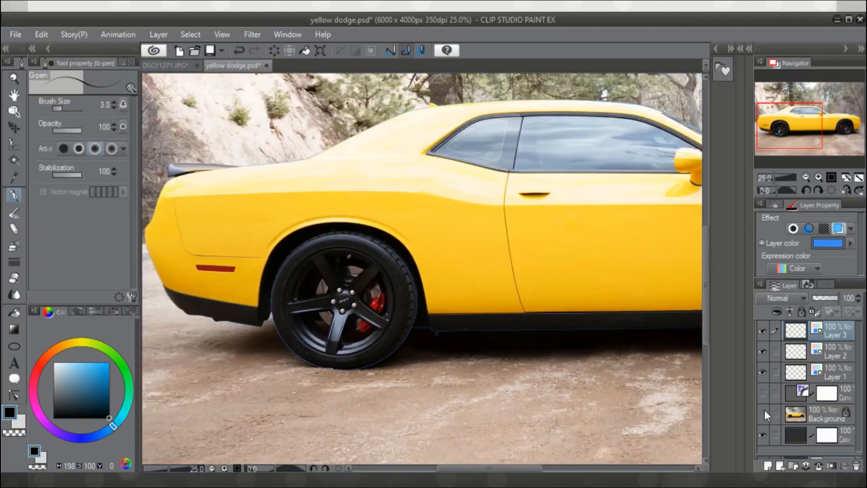
Step: Hide the Background photo and turn off the layer color effect on Layer 3, Layer 2 and Layer 1
left_click(763, 412)
scroll(178, 356, "up", 1)
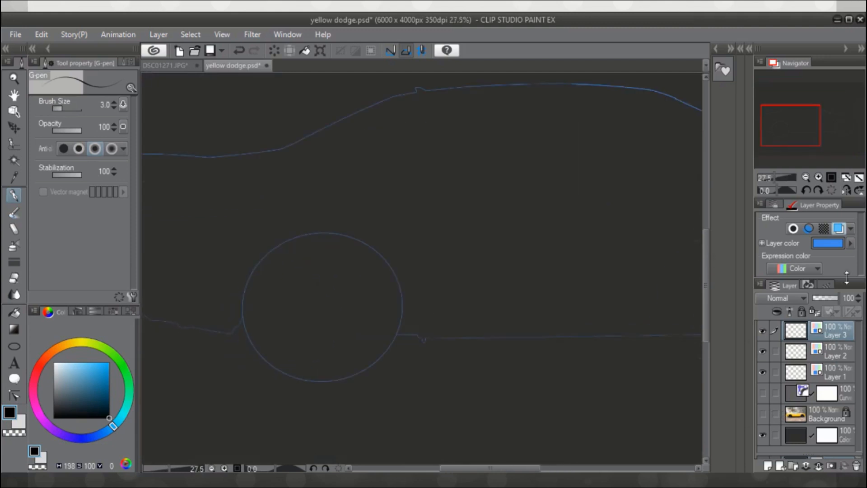
left_click(838, 228)
left_click(835, 352)
left_click(838, 229)
left_click(834, 373)
left_click(839, 229)
Step: Merge Layer 1, Layer 2 and Layer 3 into one and turn on layer color for the merged layer
left_click(833, 332)
left_click(831, 376, "shift")
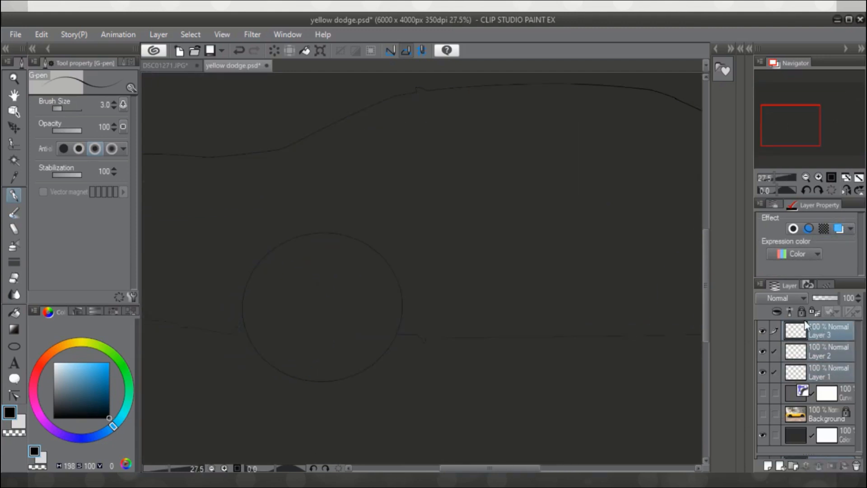
key("alt+shift+e")
left_click(838, 228)
scroll(610, 307, "up", 1)
Step: Select the car's silhouette along its outline with the From all layers auto select tool
left_click(14, 278)
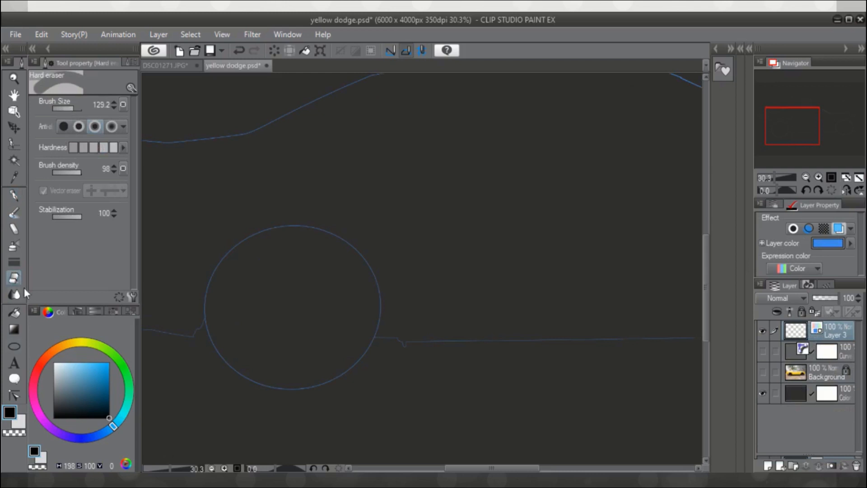
left_click(18, 159)
scroll(315, 294, "down", 4)
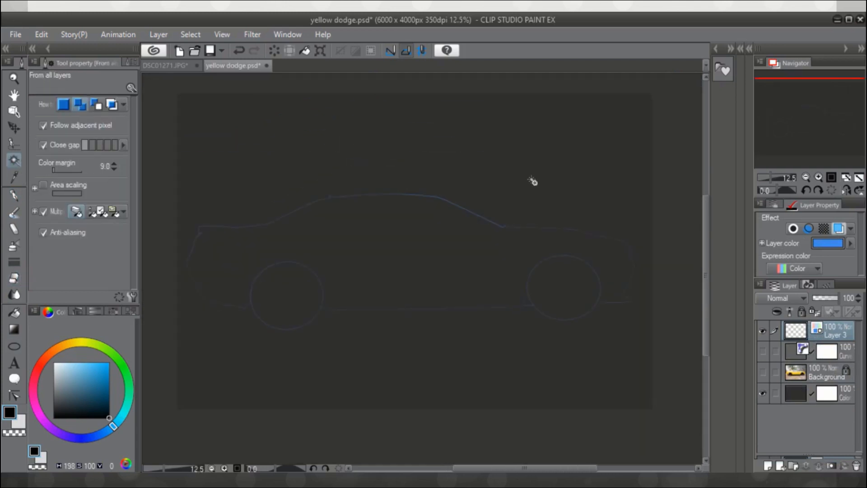
scroll(335, 380, "up", 1)
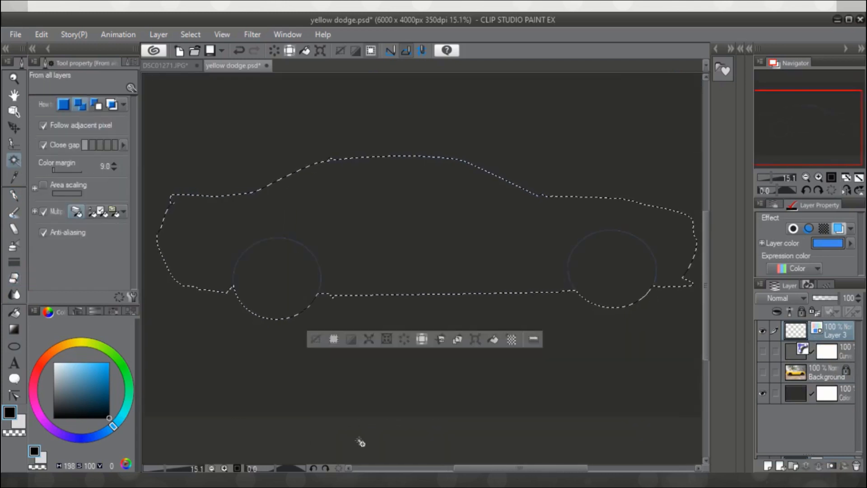
Step: Make the Background photo visible and select it as the active layer
left_click(800, 381)
left_click(763, 375)
scroll(458, 188, "up", 1)
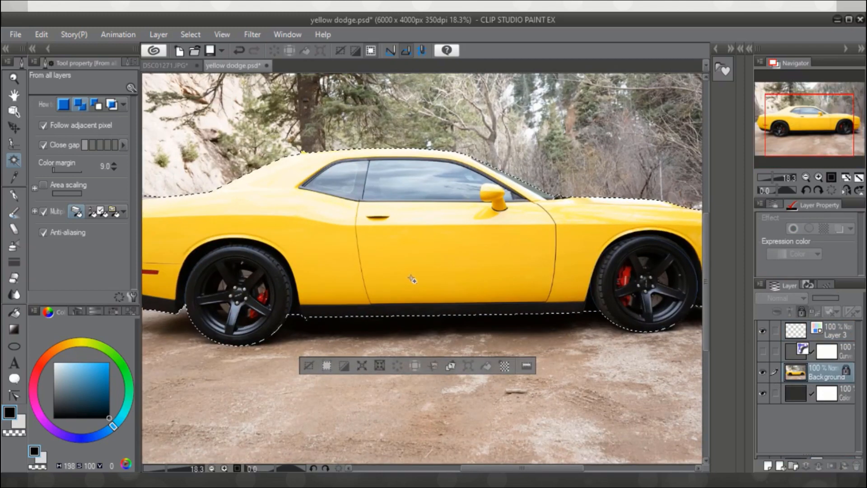
scroll(427, 376, "up", 1)
scroll(427, 376, "down", 2)
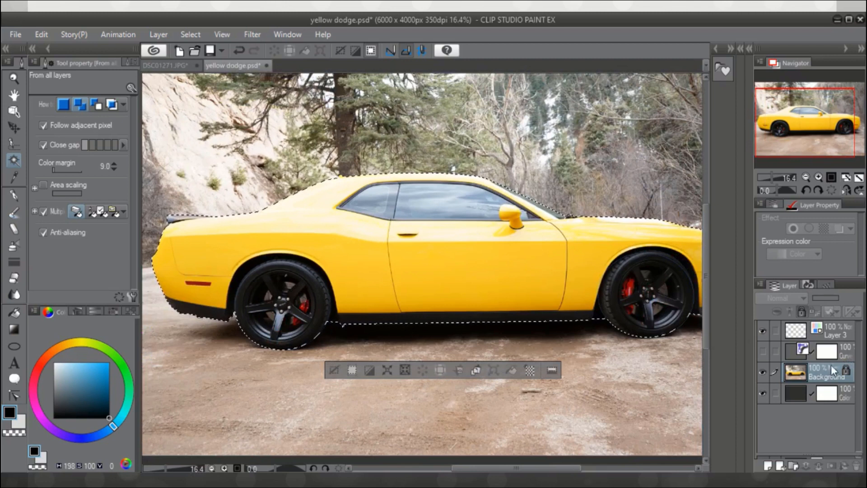
Step: Duplicate the Background layer as an unlocked copy and hide the original
key("ctrl+j")
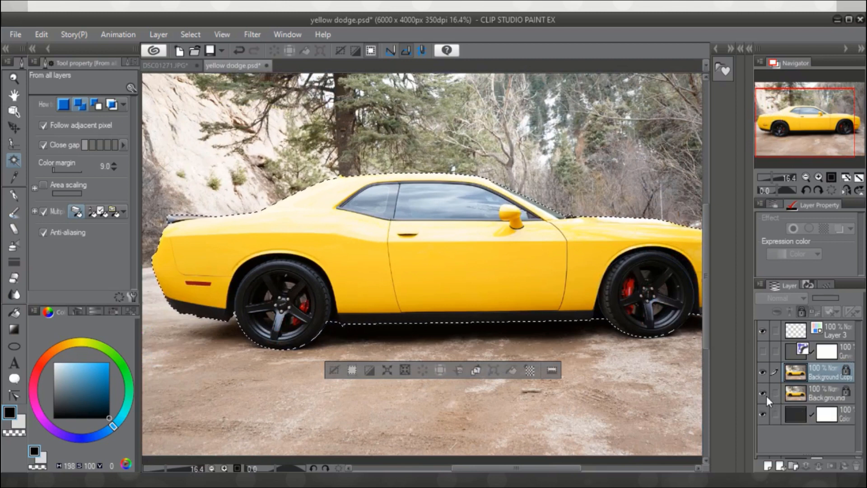
left_click(801, 311)
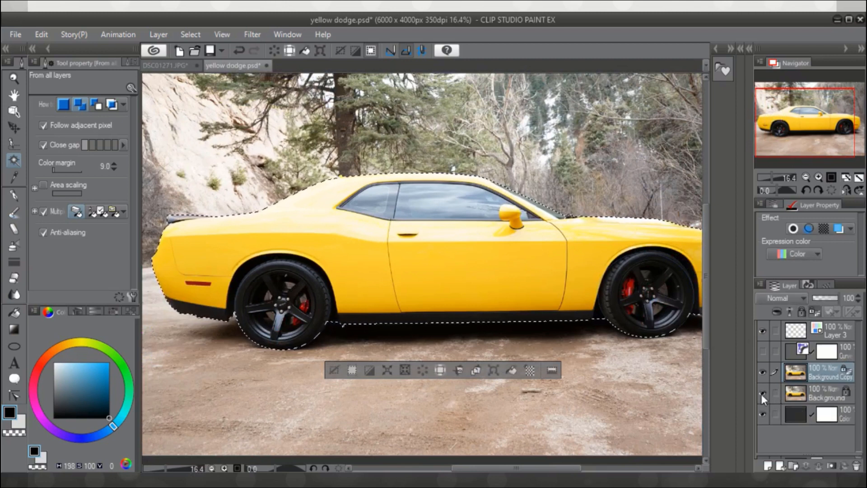
left_click(762, 393)
left_click(814, 311)
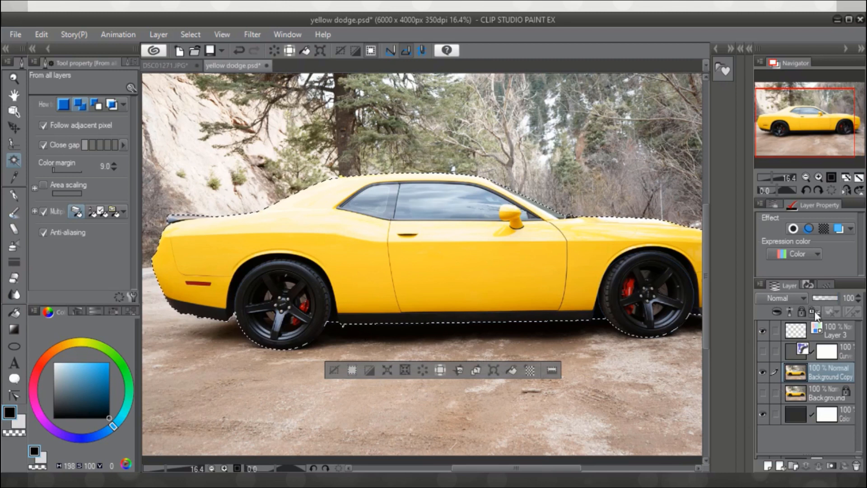
Step: Clear everything outside the car selection on the background copy and deselect
left_click(441, 371)
key("ctrl+d")
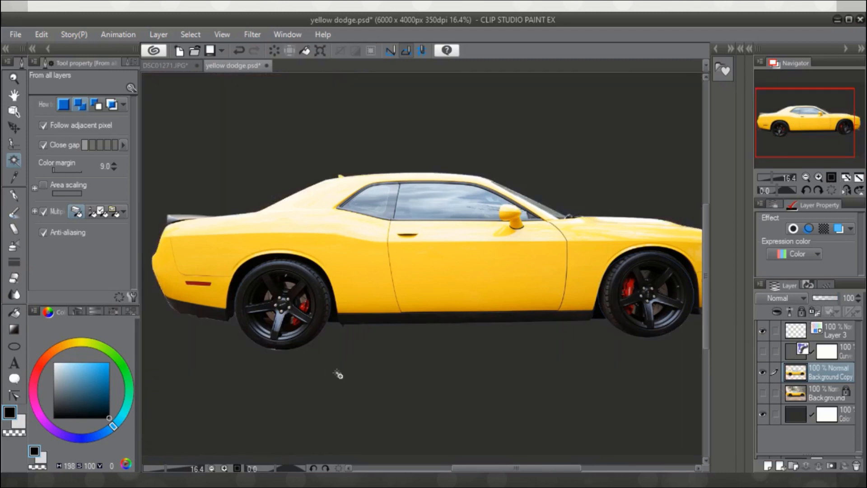
scroll(207, 324, "up", 3)
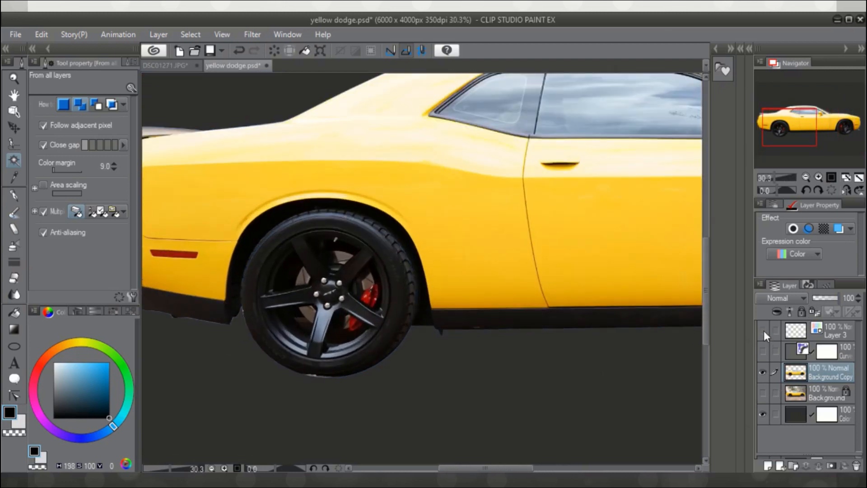
scroll(216, 344, "down", 4)
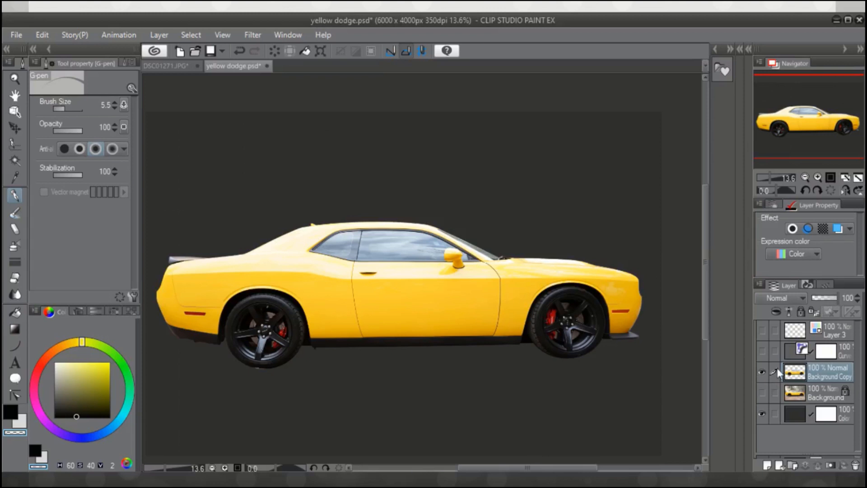
Step: Apply the Extract line effect to the Background Copy car layer and run LT conversion with the black fill threshold at 43
left_click(808, 229)
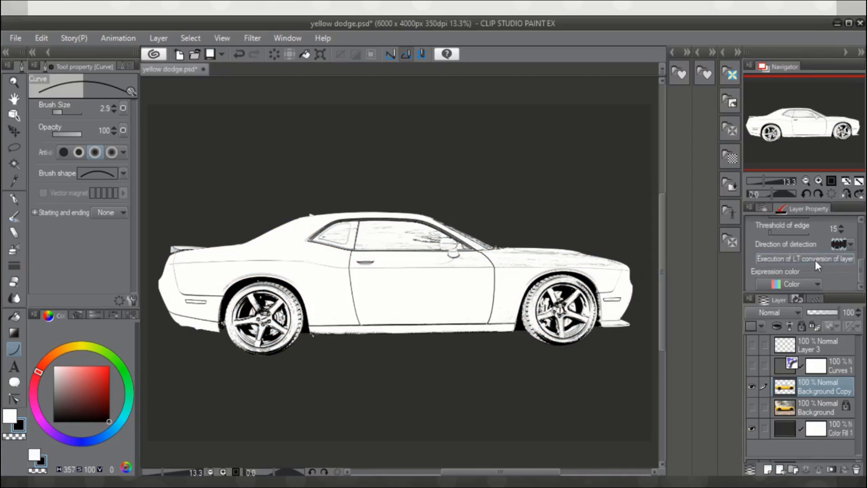
left_click(649, 167)
left_click(654, 160)
left_click(673, 142)
left_click(672, 143)
left_click(649, 168)
left_click(670, 197)
left_click_drag(617, 95, 733, 97)
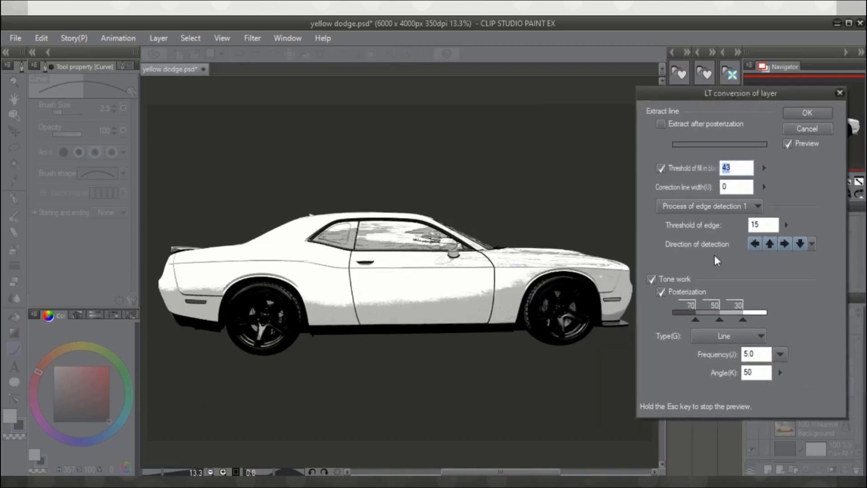
left_click(813, 111)
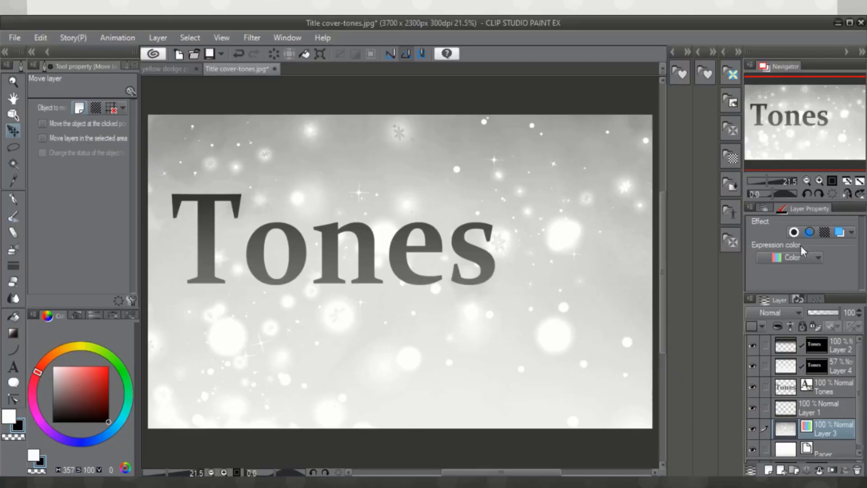
Step: Apply a tone effect to the sparkle background on Layer 3 with its frequency set to 5.0
left_click(824, 232)
left_click_drag(779, 254, 769, 255)
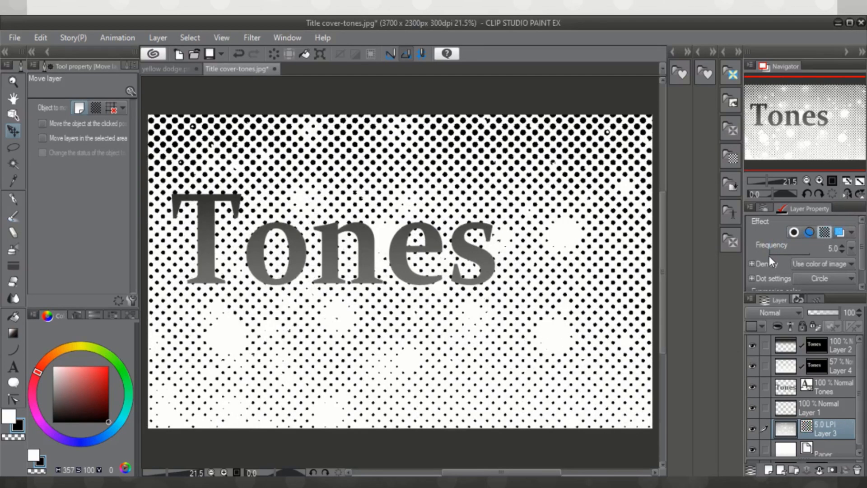
Step: Turn the Tones text layer into a line-shaped tone pattern with a frequency of 5.0
left_click(786, 391)
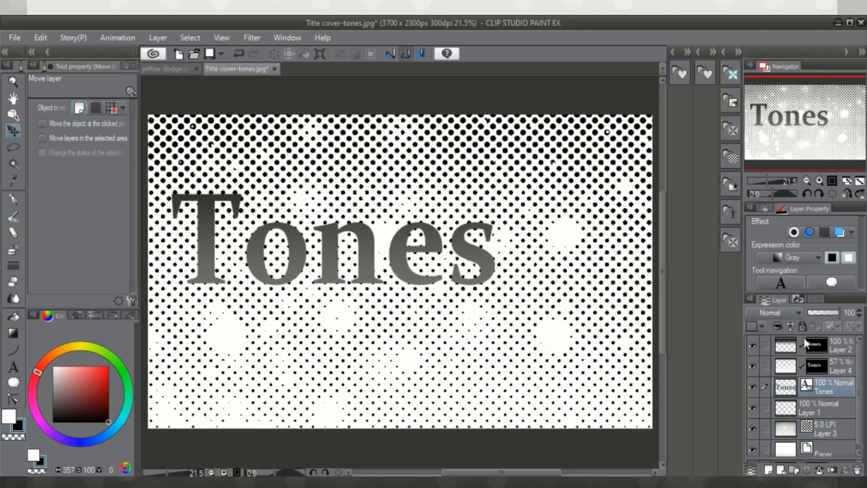
left_click(824, 231)
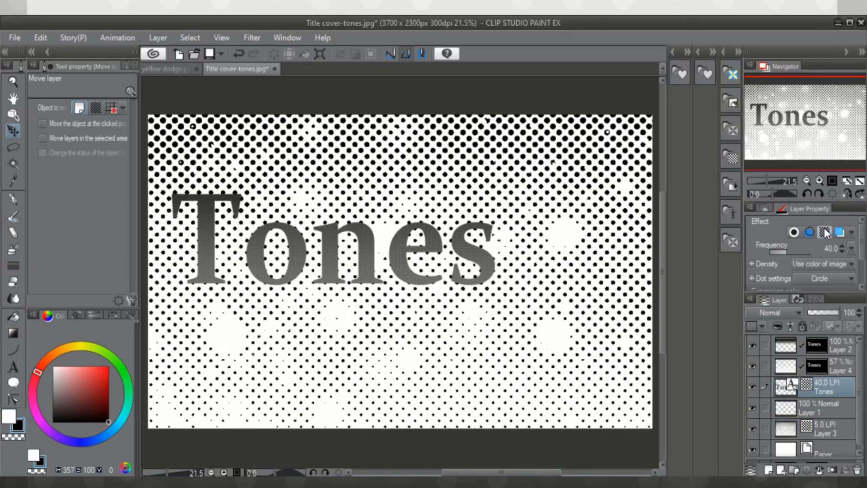
scroll(861, 255, "down", 1)
left_click(845, 259)
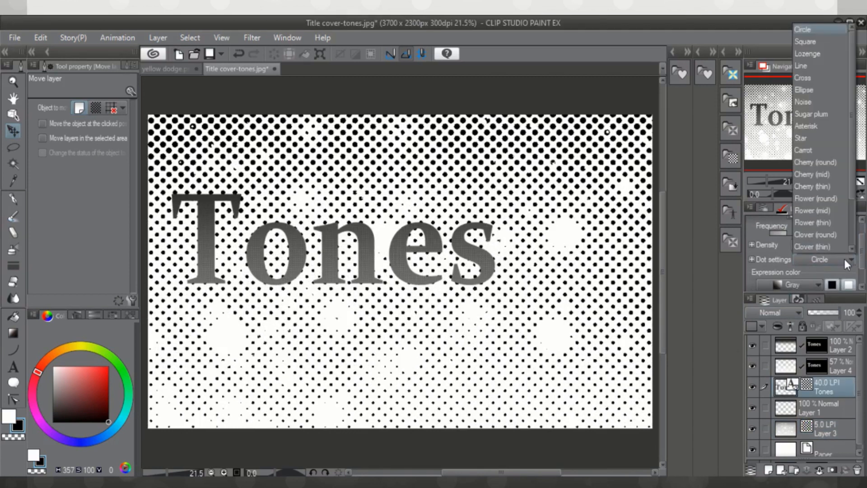
left_click(816, 65)
left_click(777, 232)
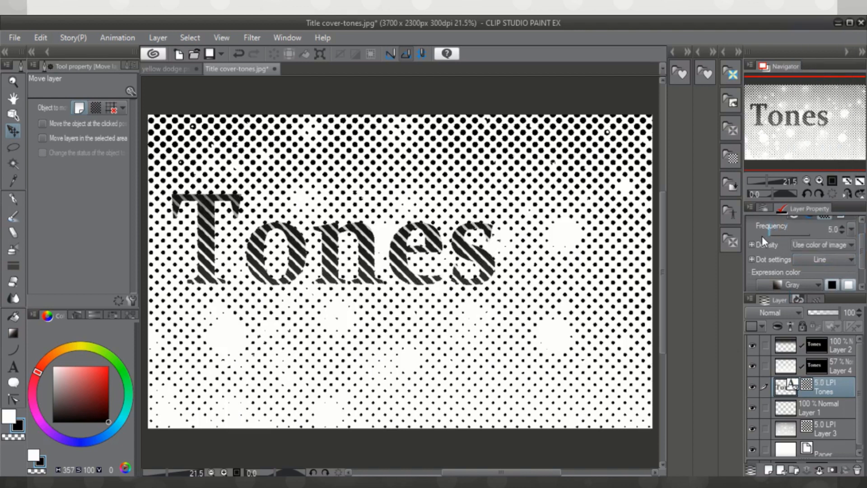
Step: Apply the tone effect to the masked Layer 2 and Layer 4 above the text
left_click(768, 340)
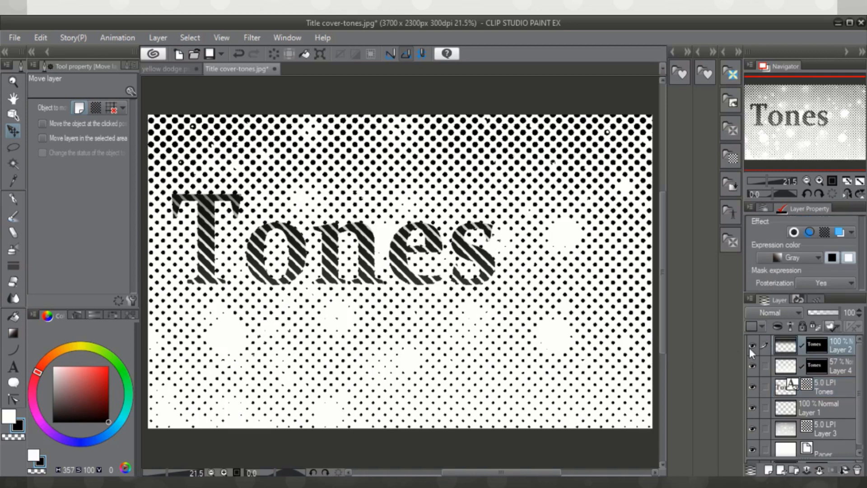
left_click(825, 232)
left_click(787, 369)
left_click(829, 233)
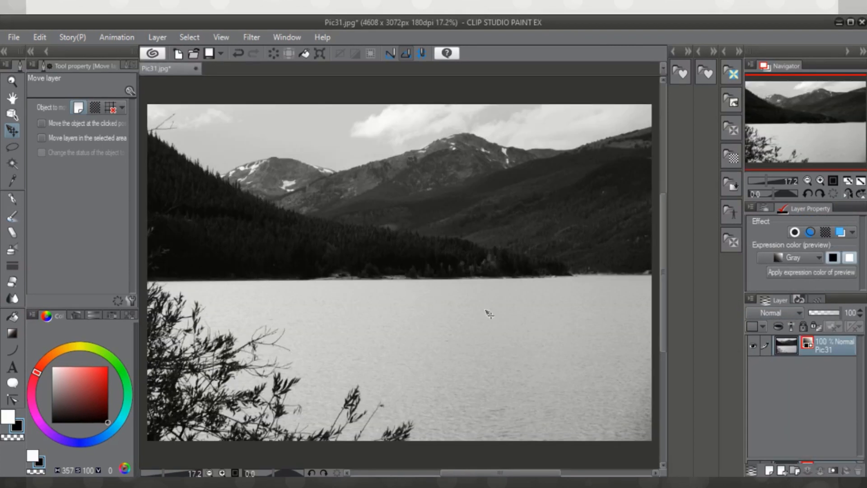
Step: Add a circle tone layer over the Pic31 photo with a frequency of 27.5 and a density of 40
left_click(158, 37)
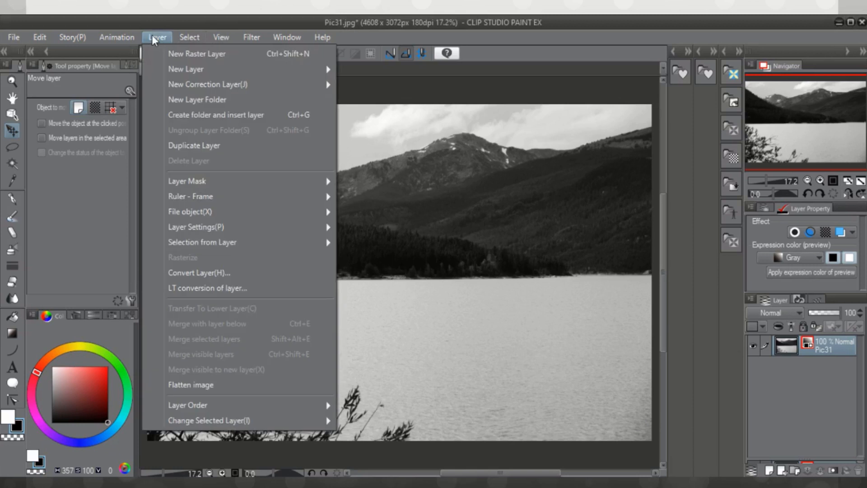
mouse_move(220, 73)
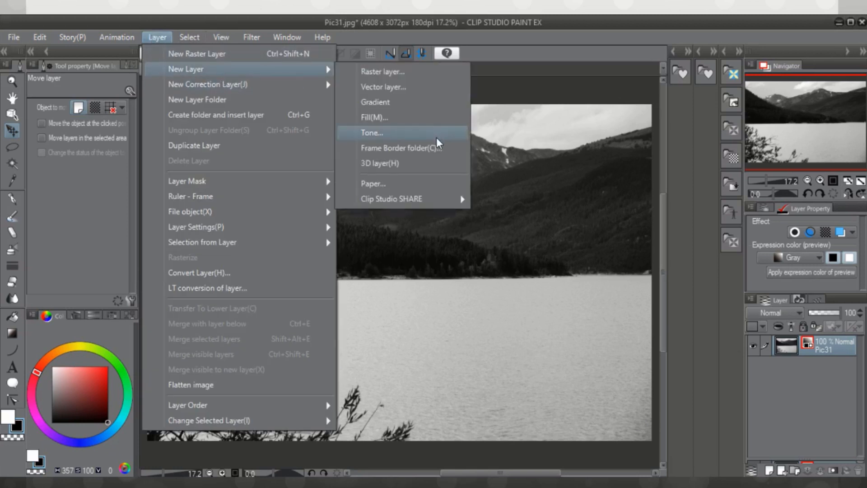
left_click(440, 138)
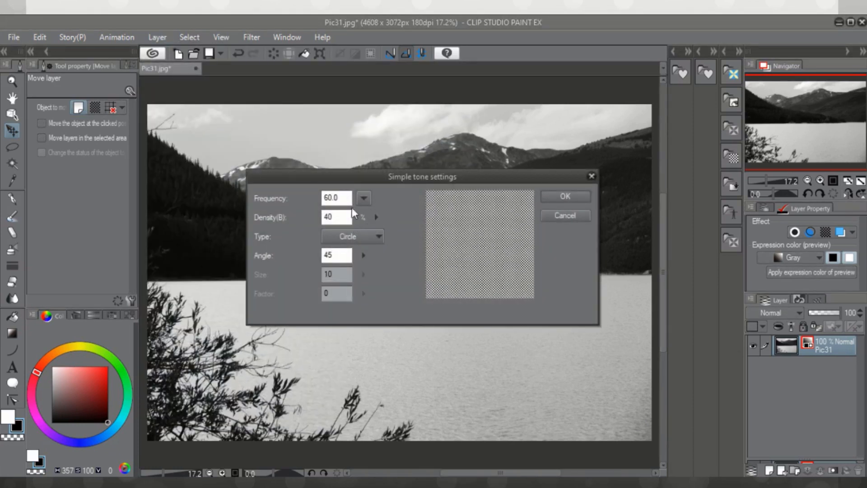
left_click(364, 198)
left_click(365, 212)
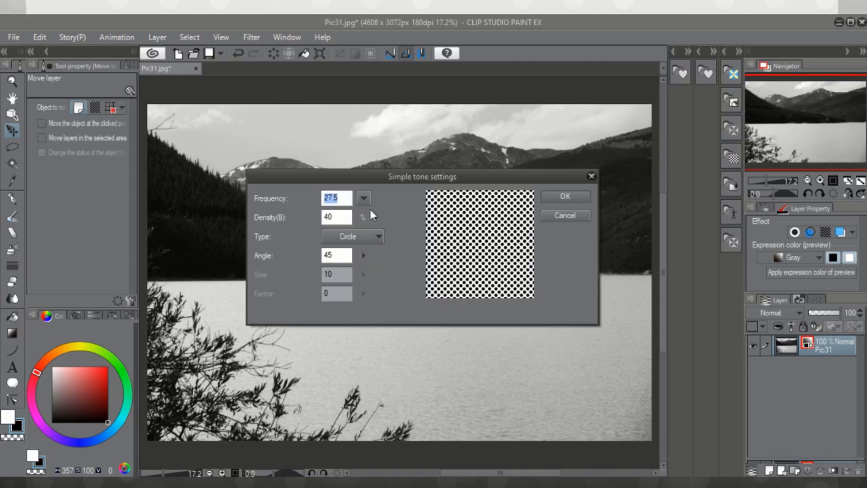
left_click(564, 197)
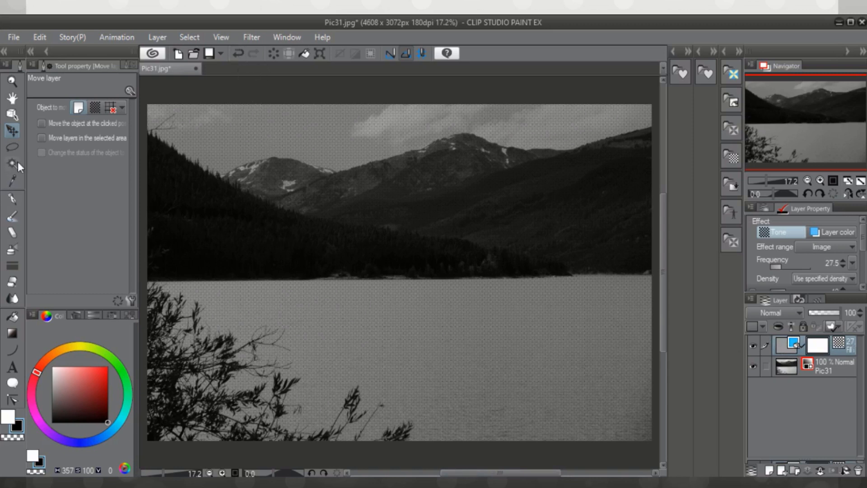
Step: Undo the new tone layer and lasso a large rounded area spanning the dark hillside and the lake
left_click(12, 146)
left_click(241, 56)
mouse_move(368, 183)
left_mouse_down()
mouse_move(275, 234)
mouse_move(390, 408)
mouse_move(434, 244)
mouse_move(381, 184)
mouse_move(367, 183)
left_mouse_up()
Step: Add a tone layer limited to the lassoed area, and undo both the layer and the selection
left_click(158, 37)
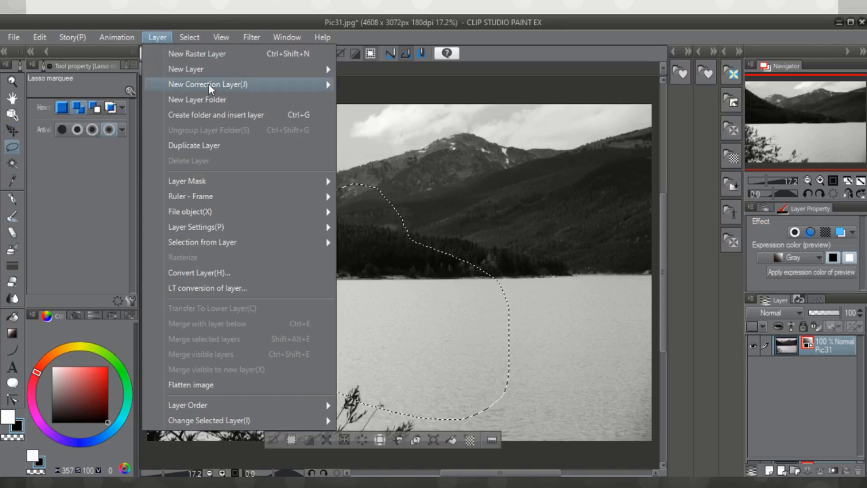
mouse_move(211, 70)
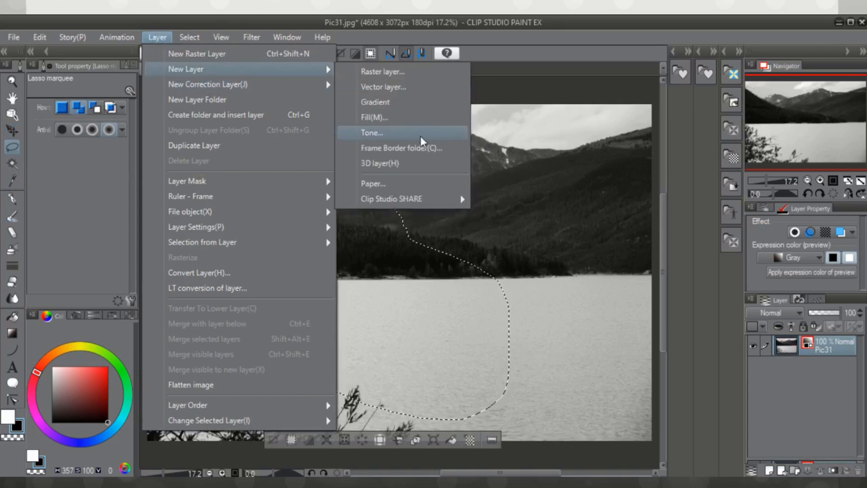
left_click(438, 136)
left_click(577, 194)
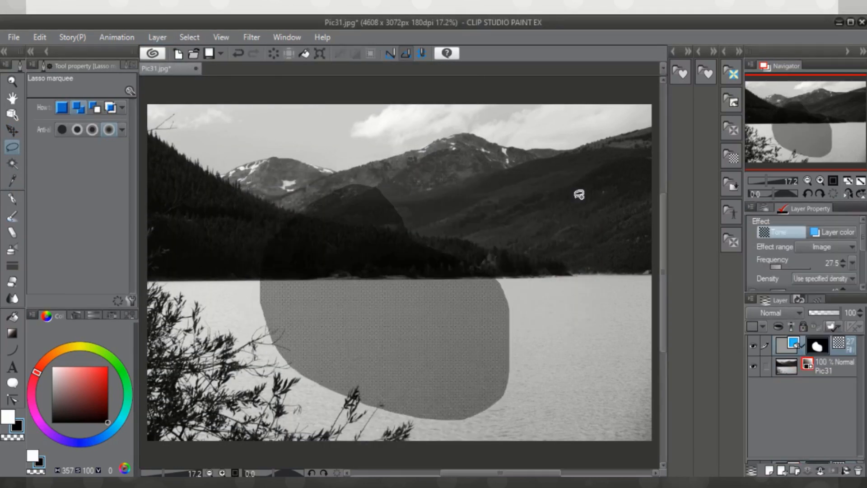
left_click(237, 53)
left_click(238, 52)
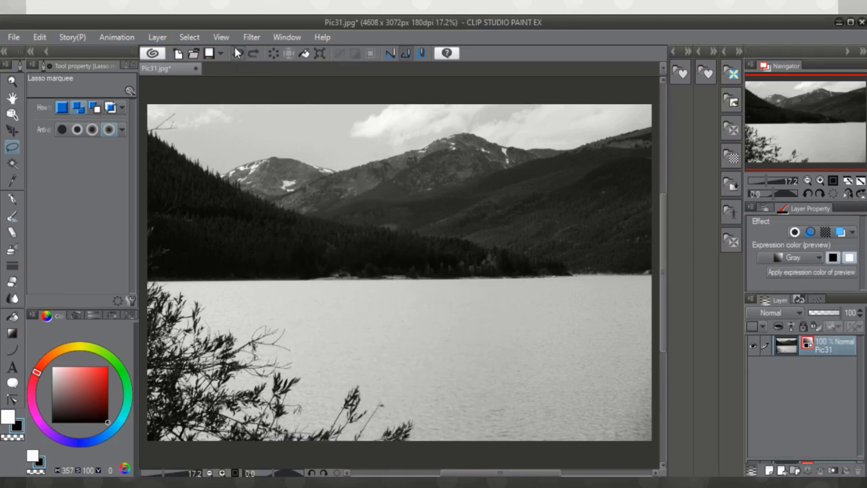
Step: Apply a tone effect to the Pic31 layer itself, using Line dots at a frequency of 5.0
left_click(826, 232)
mouse_move(865, 235)
left_mouse_down()
mouse_move(865, 253)
mouse_move(865, 234)
left_mouse_up()
left_click_drag(780, 252, 766, 254)
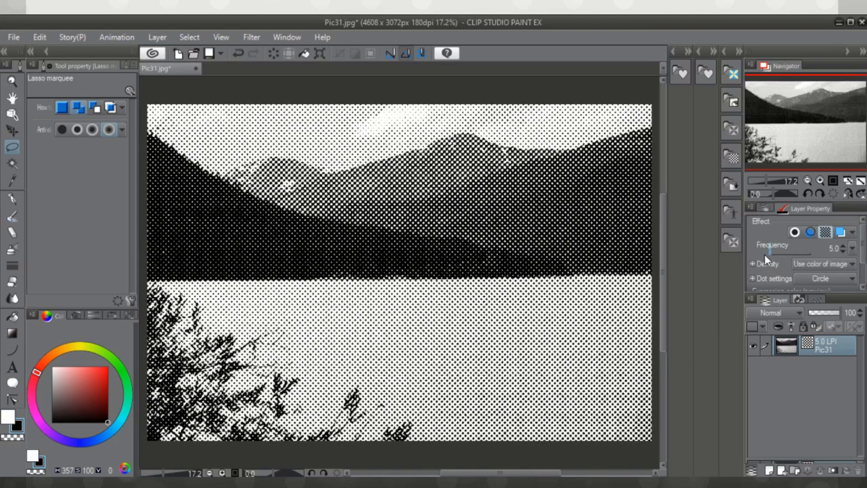
scroll(812, 253, "down", 2)
left_click(839, 265)
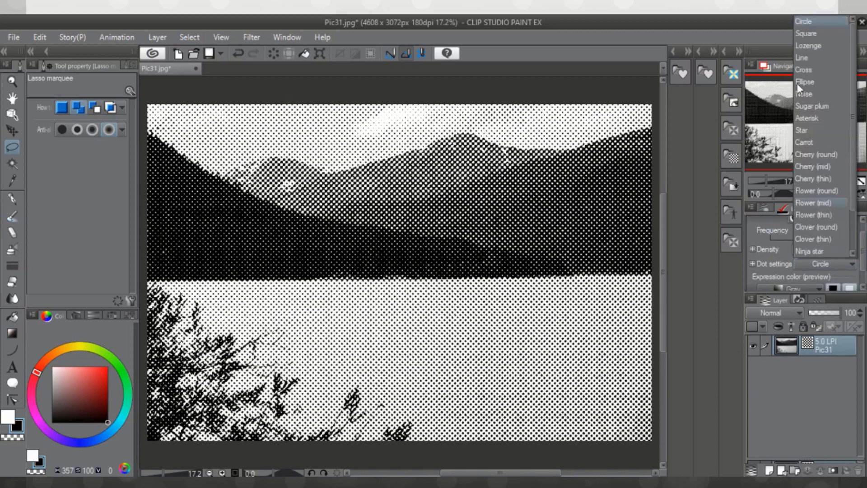
left_click(812, 57)
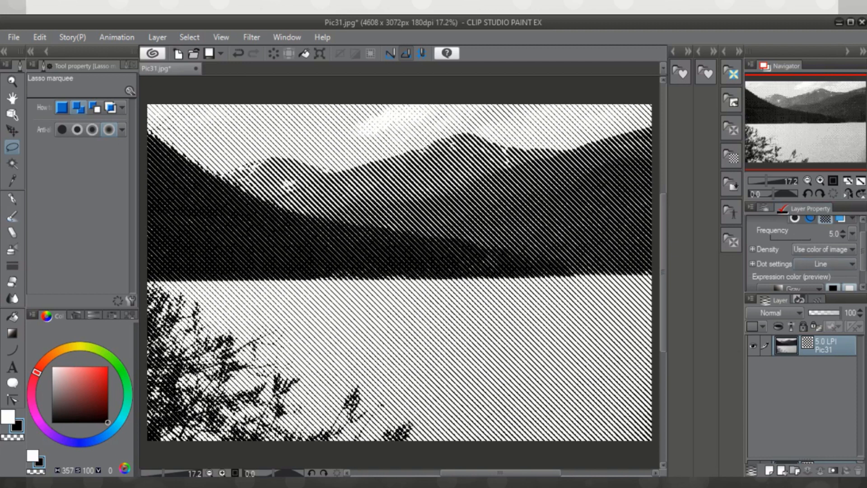
scroll(858, 264, "down", 2)
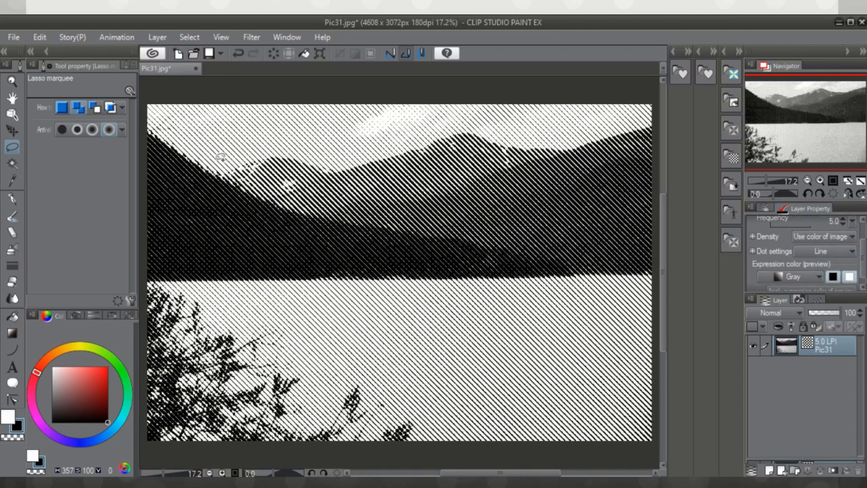
Step: Add a circle tone layer with a frequency of 27.5 and an angle of 20 above Pic31, and delete it again
left_click(167, 40)
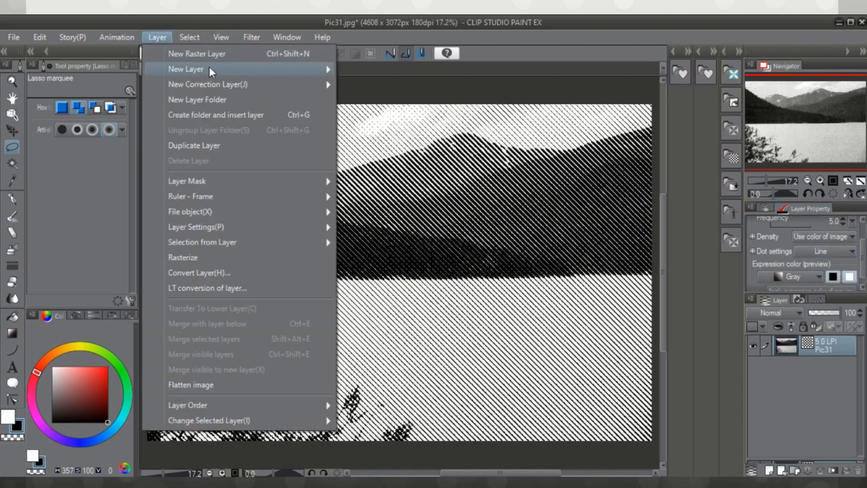
mouse_move(209, 68)
left_click(414, 134)
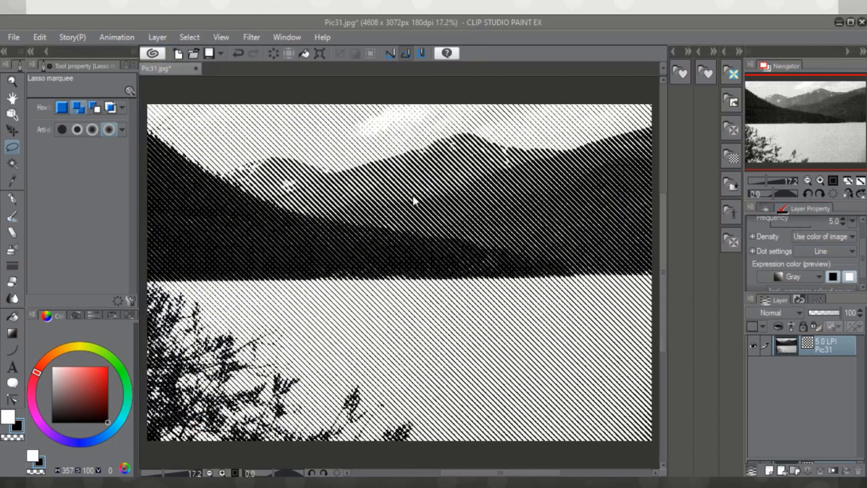
key("BackSpace")
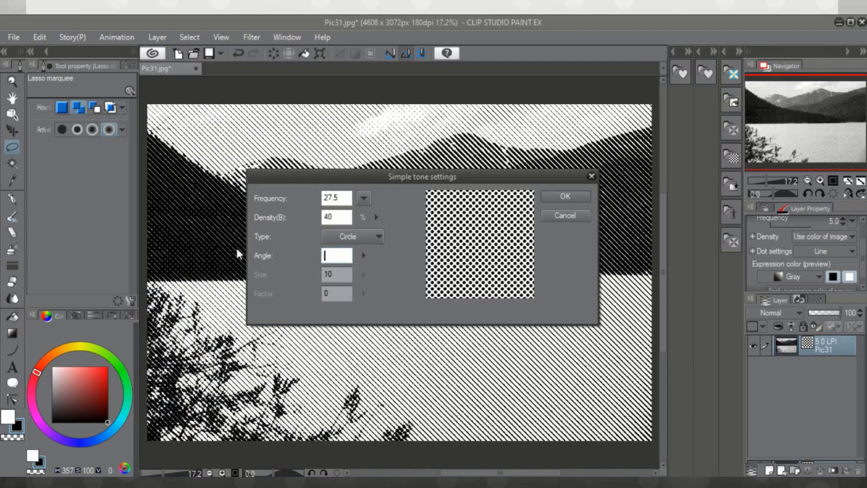
type("20")
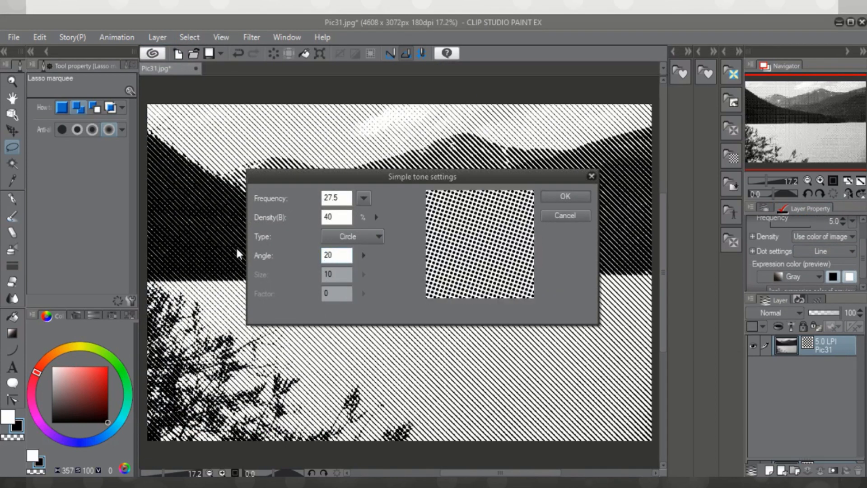
left_click(568, 197)
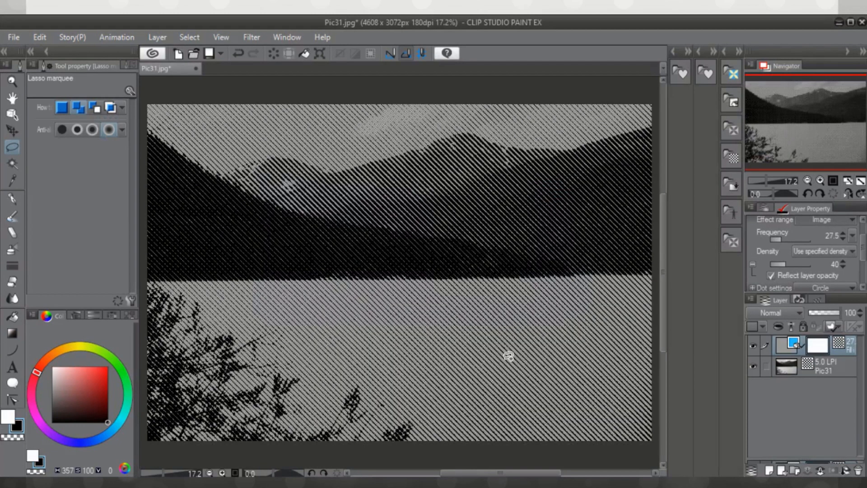
right_click(798, 361)
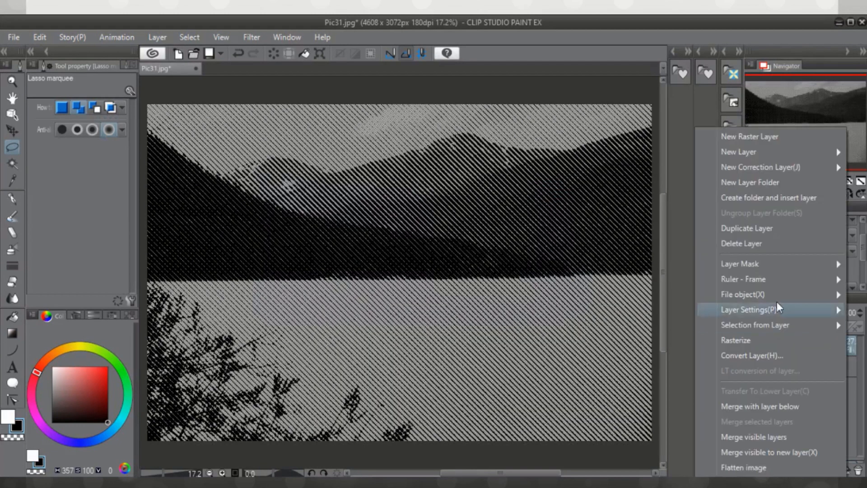
left_click(751, 244)
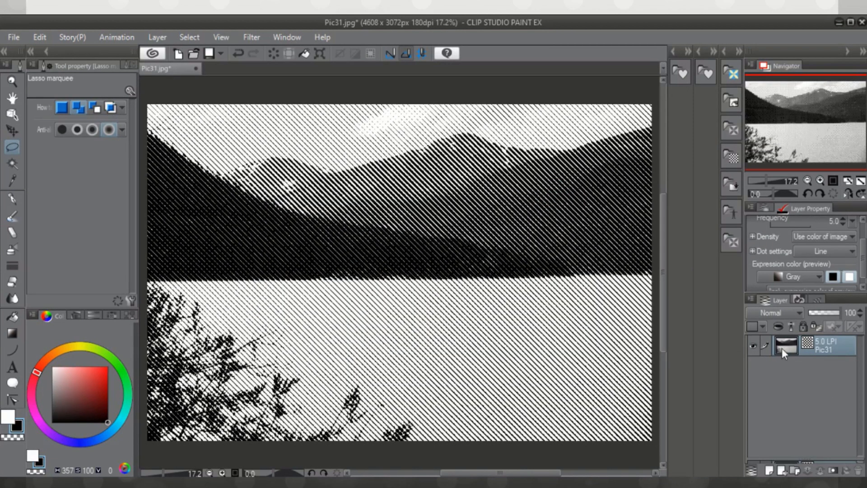
Step: Toggle the tone effect on the Pic31 layer off and on to compare it with the plain grayscale photo
scroll(862, 257, "up", 2)
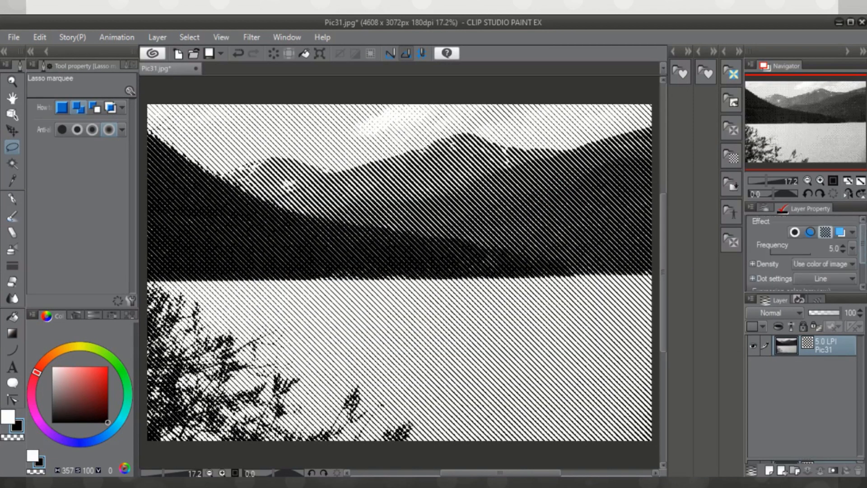
left_click(825, 232)
left_click(825, 232)
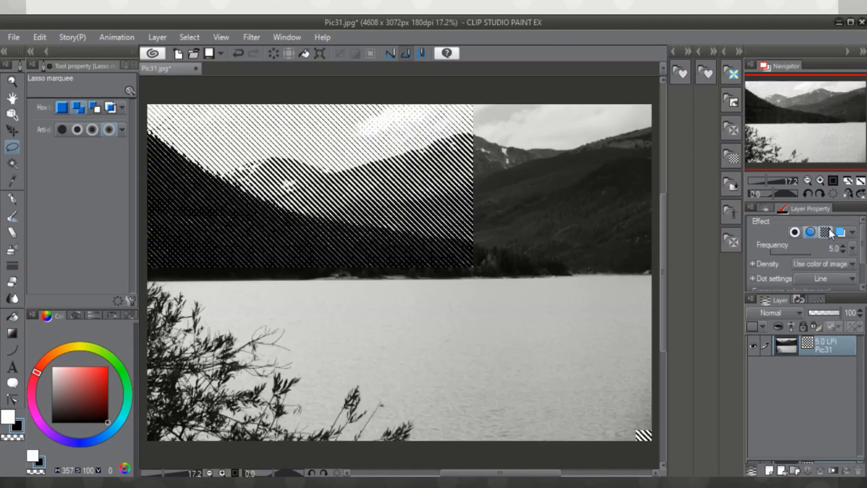
left_click(829, 232)
left_click(829, 232)
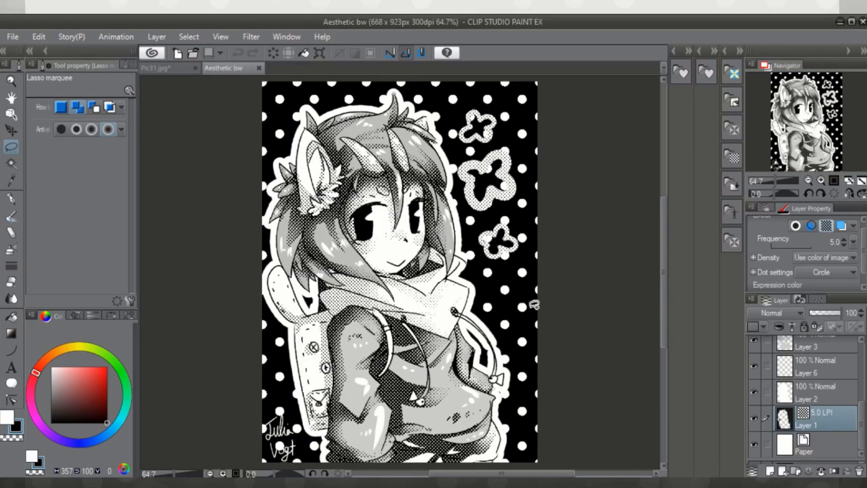
Step: Try a tone frequency of 71.3 on Layer 1 behind the character, and return it to 5.0
left_click_drag(773, 245, 803, 247)
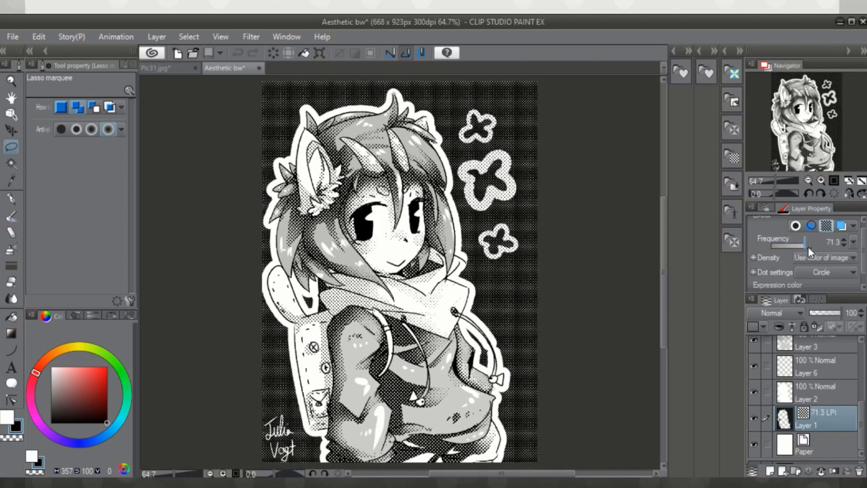
left_click(808, 245)
left_click_drag(808, 245, 766, 245)
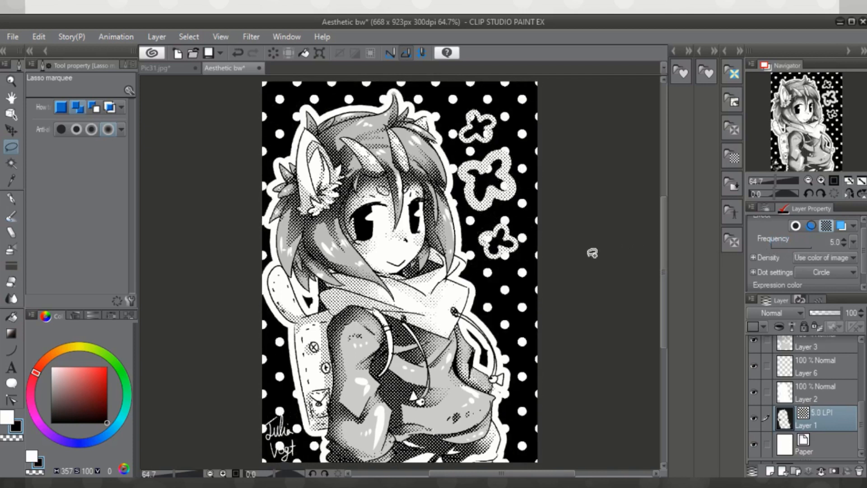
Step: Keep the tone frequency of Layer 1 behind the character at 5.0 and set its density to use the brightness of the image
scroll(594, 250, "down", 1)
scroll(610, 248, "up", 1)
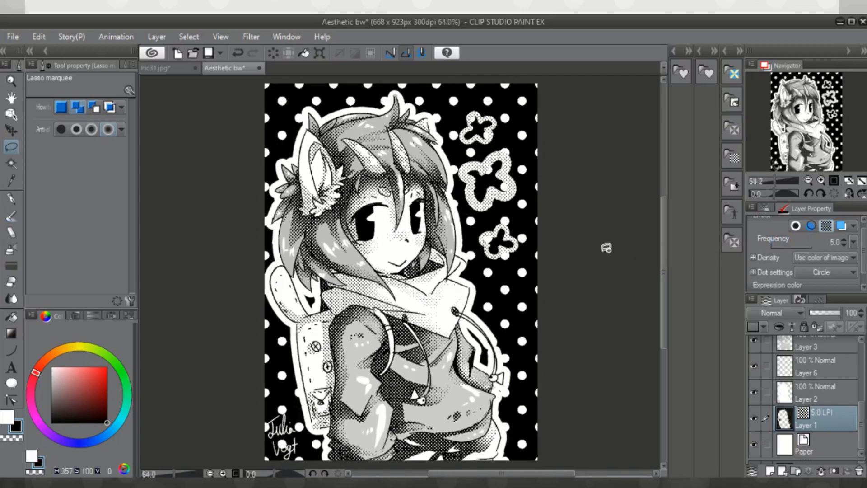
left_click(811, 245)
left_click_drag(804, 249, 758, 247)
left_click(825, 256)
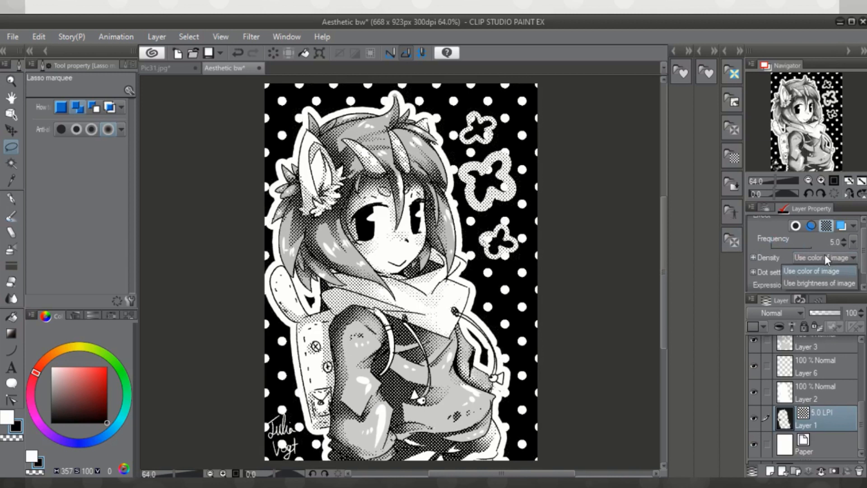
left_click(807, 283)
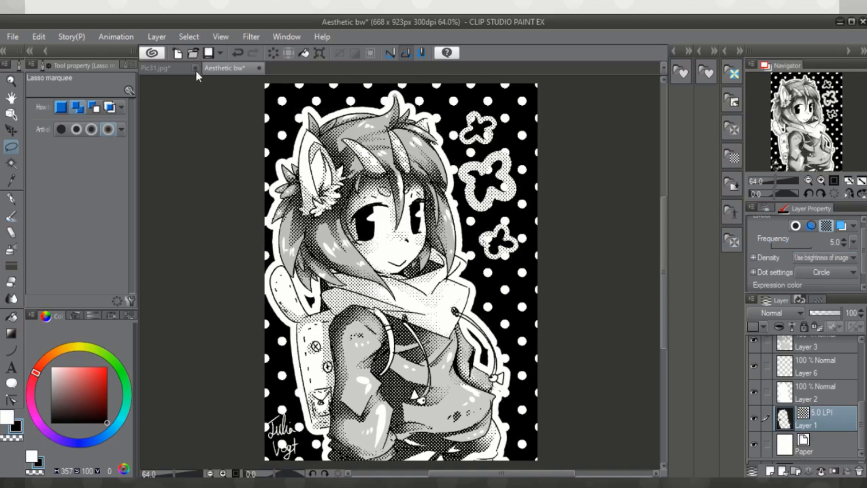
Step: Switch to the Pic31 document, turn the photo's tone effect on and set its density to use the color of the image
left_click(165, 68)
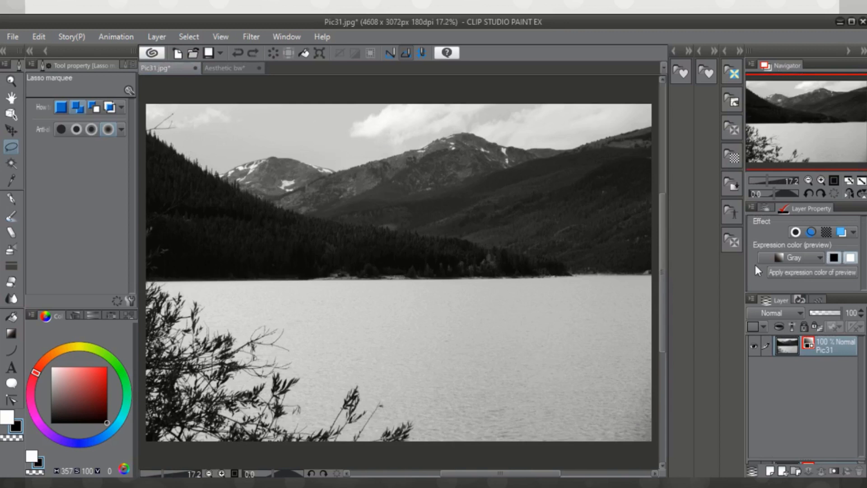
left_click(826, 233)
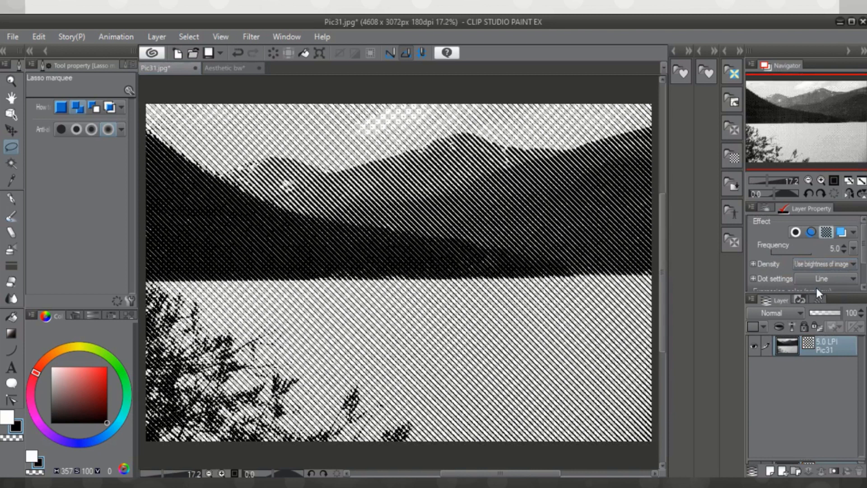
left_click(821, 266)
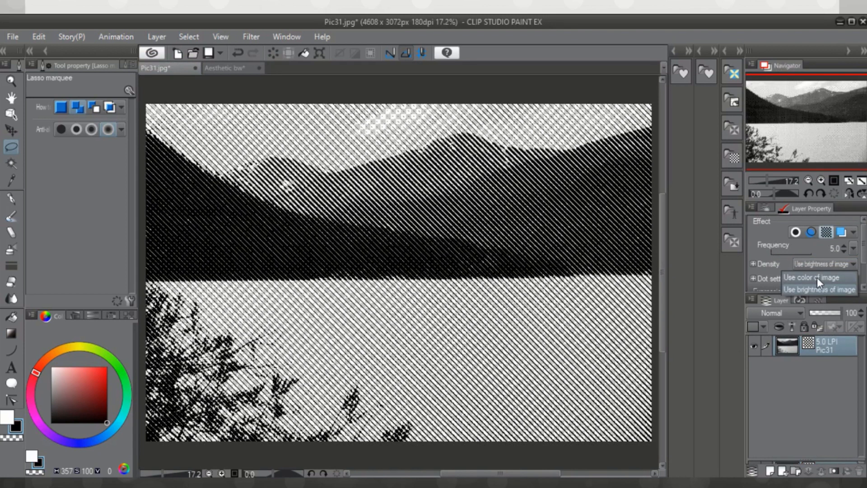
left_click(817, 277)
left_click(827, 280)
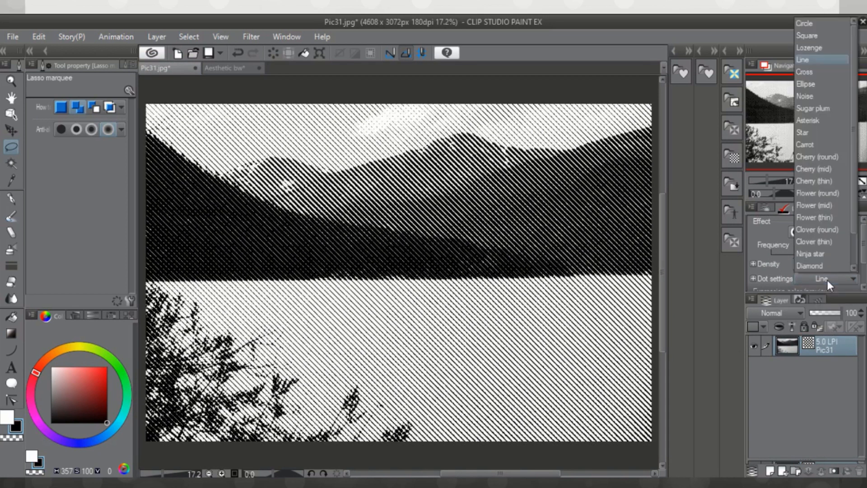
left_click(827, 280)
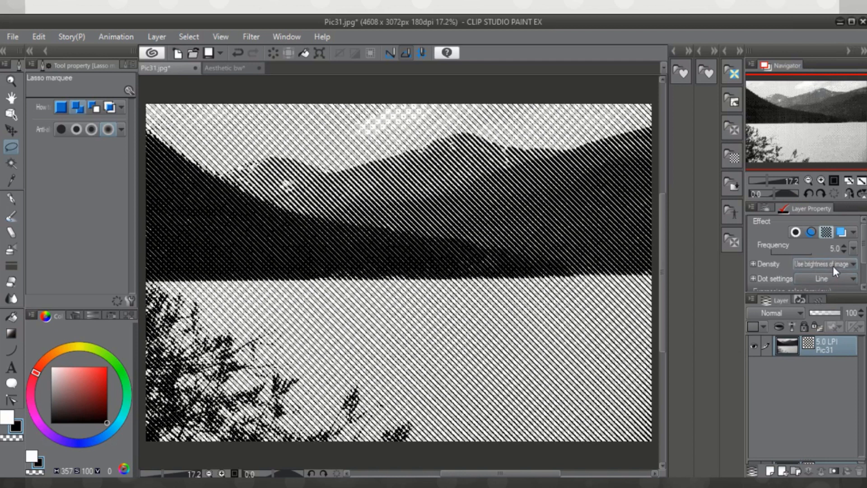
left_click(832, 266)
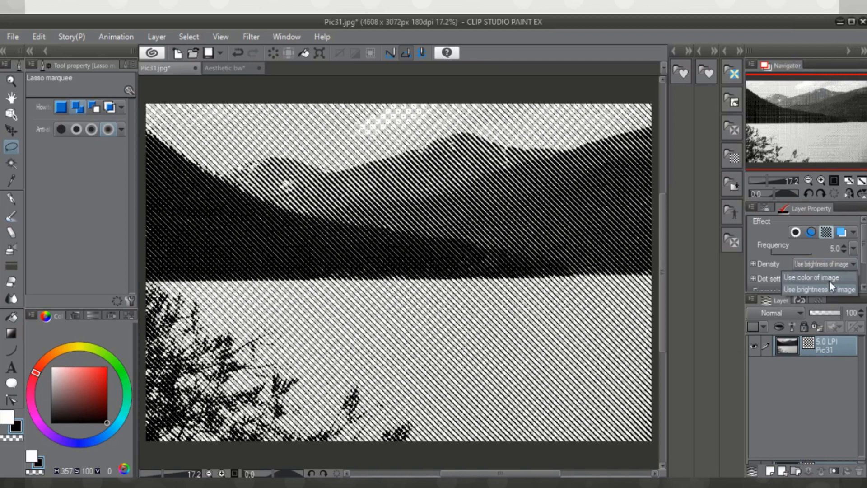
left_click(829, 280)
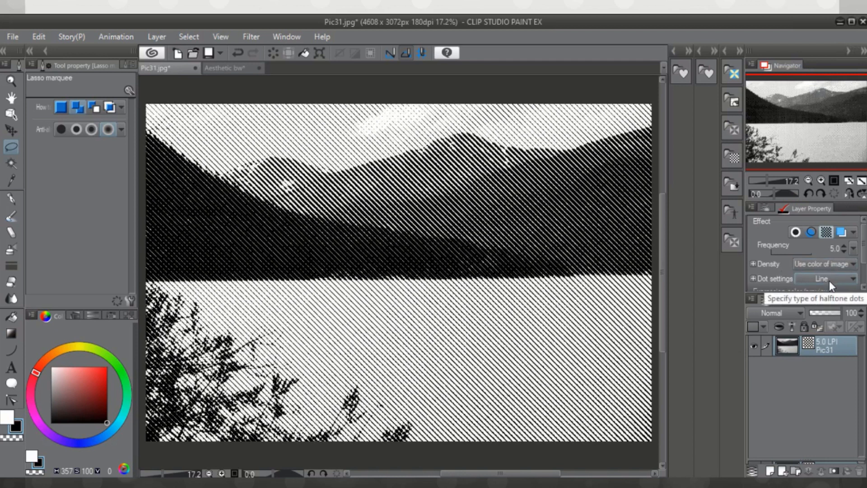
Step: Add a new circle tone layer above Pic31 with frequency 27.5, density 40% and angle 20
left_click(164, 37)
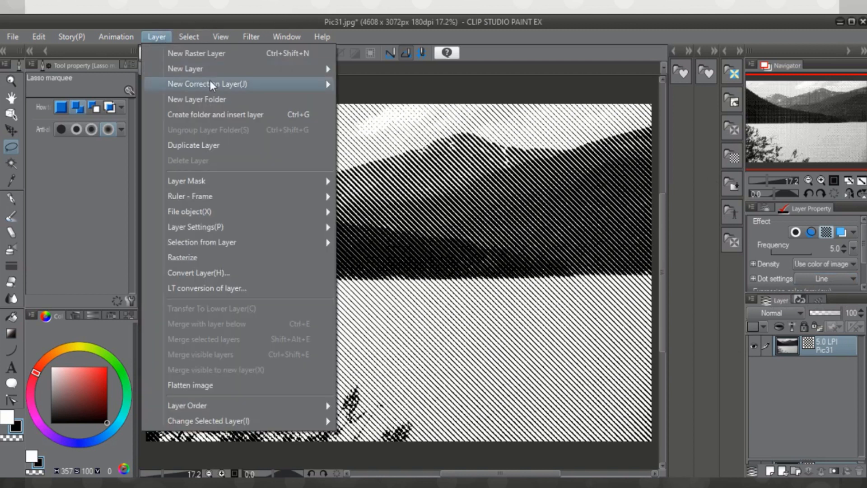
mouse_move(212, 80)
mouse_move(236, 71)
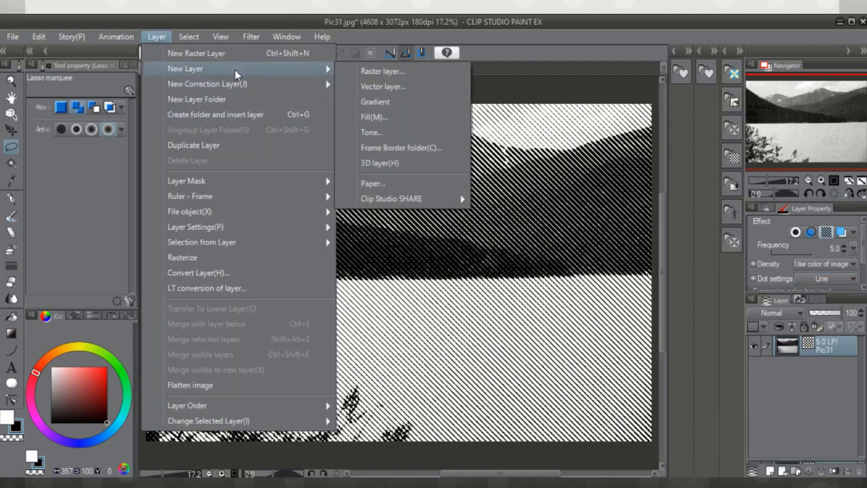
left_click(414, 139)
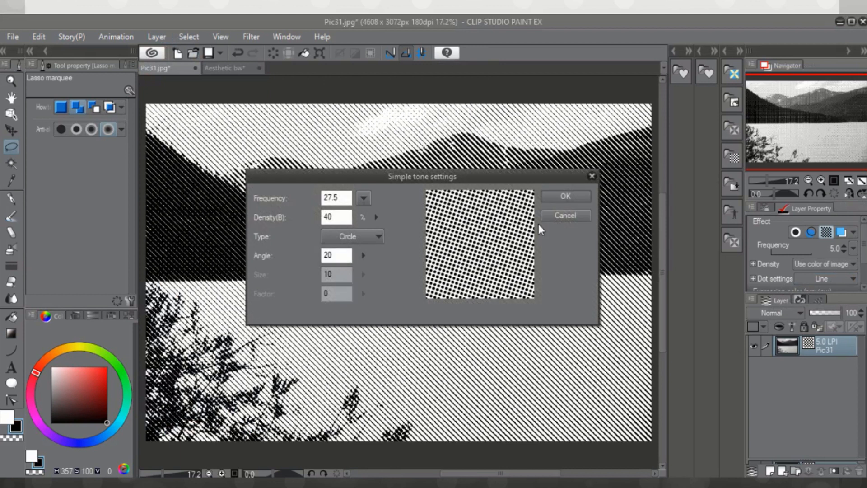
left_click(560, 198)
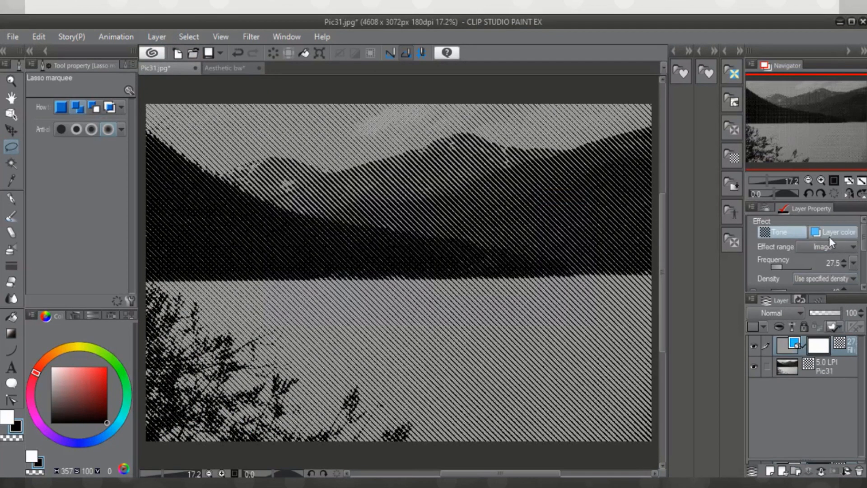
Step: Try the new tone layer's density alternately with the brightness of the image and the color of the image
left_click(823, 278)
left_click(821, 304)
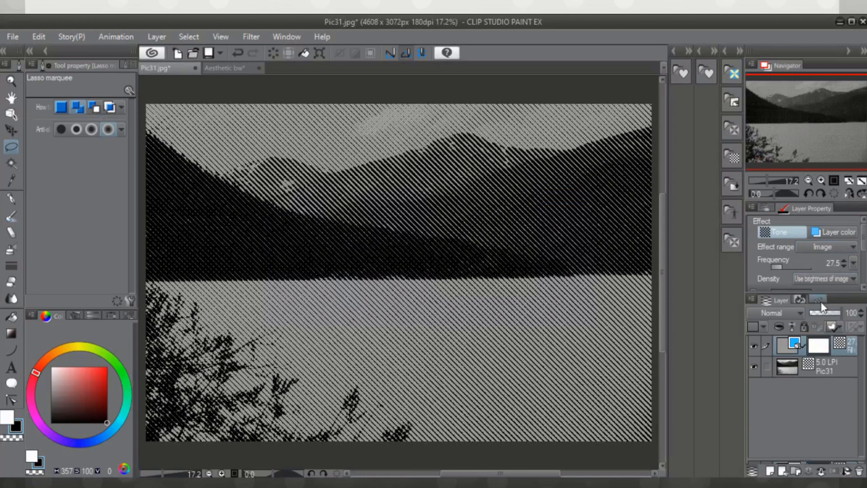
left_click(823, 277)
left_click(820, 292)
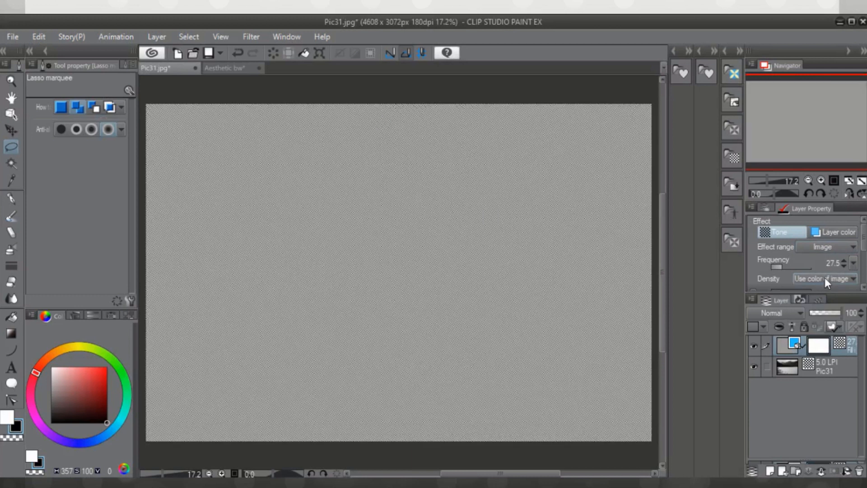
left_click(825, 280)
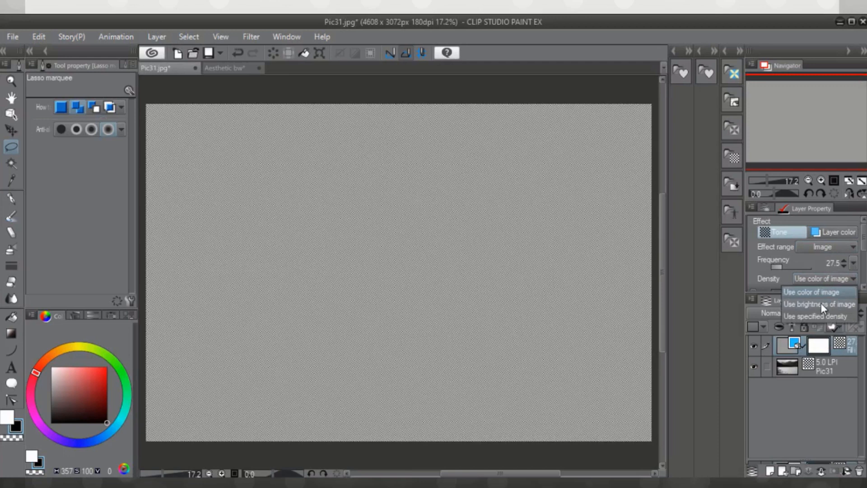
left_click(821, 302)
left_click(819, 278)
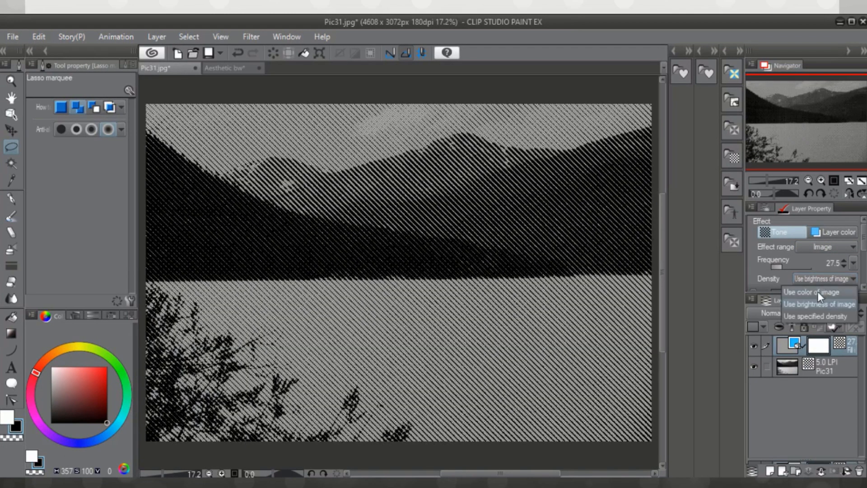
left_click(817, 291)
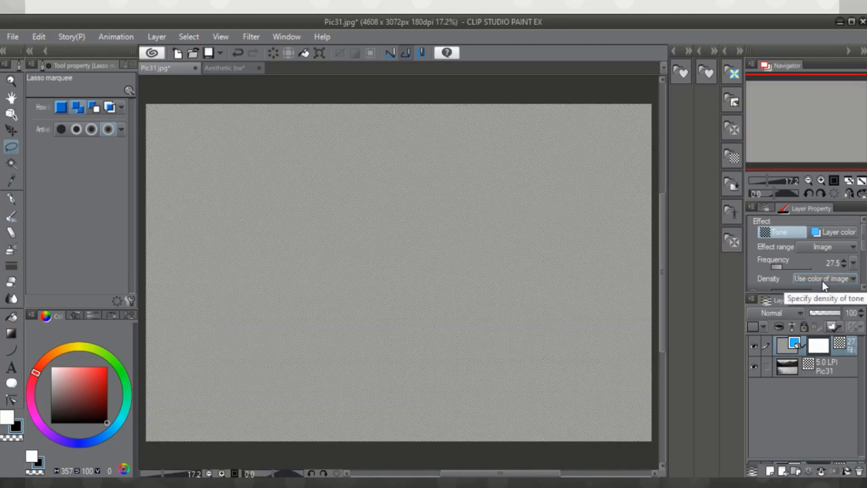
Step: Turn off the tone effect on the Pic31 photo layer and reselect the tone layer above it
left_click(786, 359)
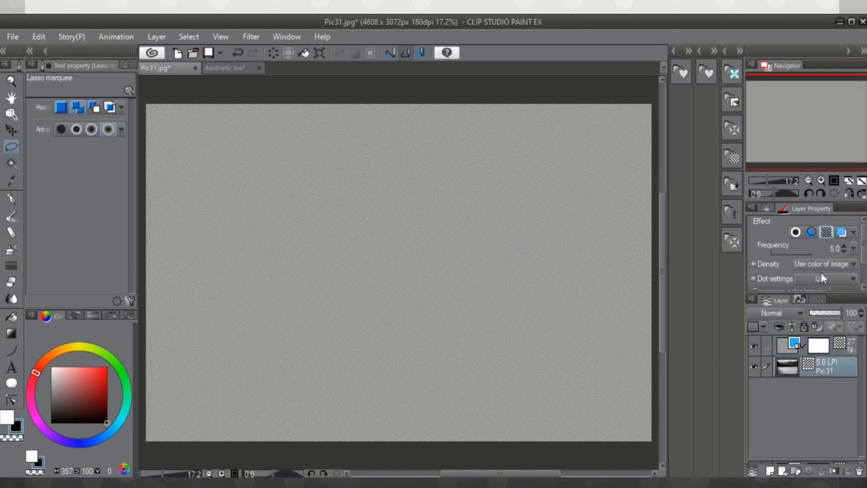
left_click(825, 231)
left_click(786, 345)
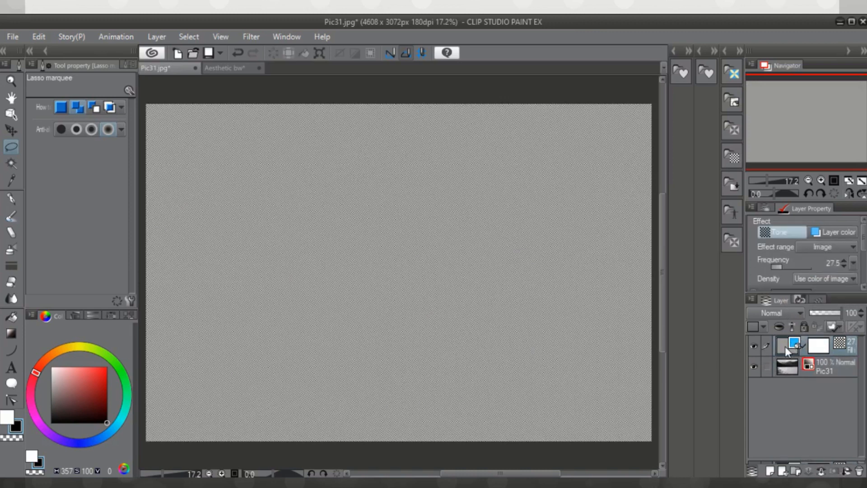
Step: Choose a light gray drawing color and set the tone layer's density to use the brightness of the image
left_click_drag(60, 390, 40, 376)
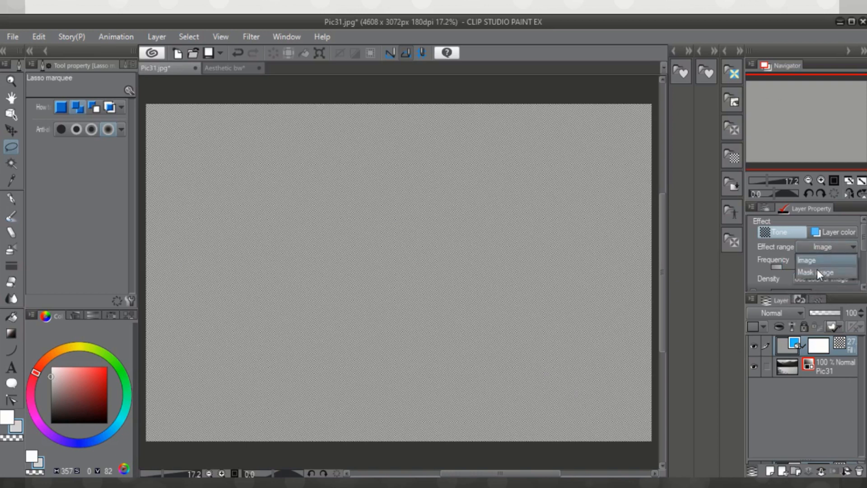
left_click(821, 275)
left_click(820, 302)
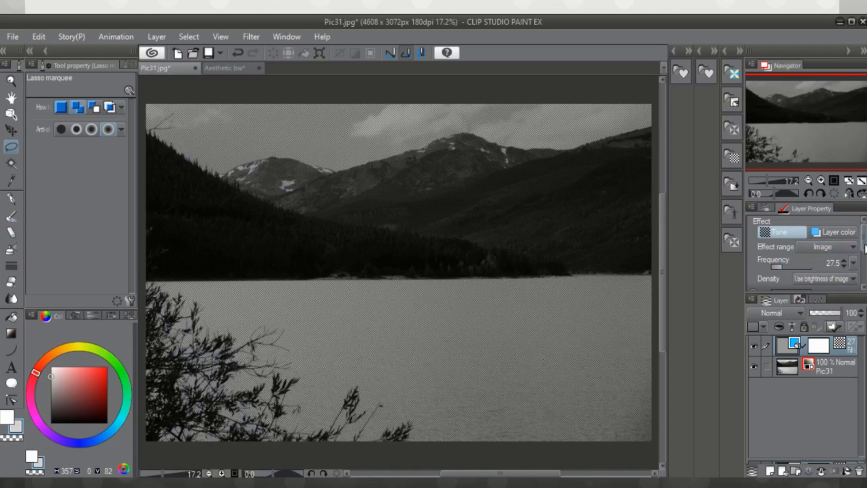
scroll(864, 249, "down", 5)
scroll(864, 241, "up", 5)
scroll(864, 239, "down", 1)
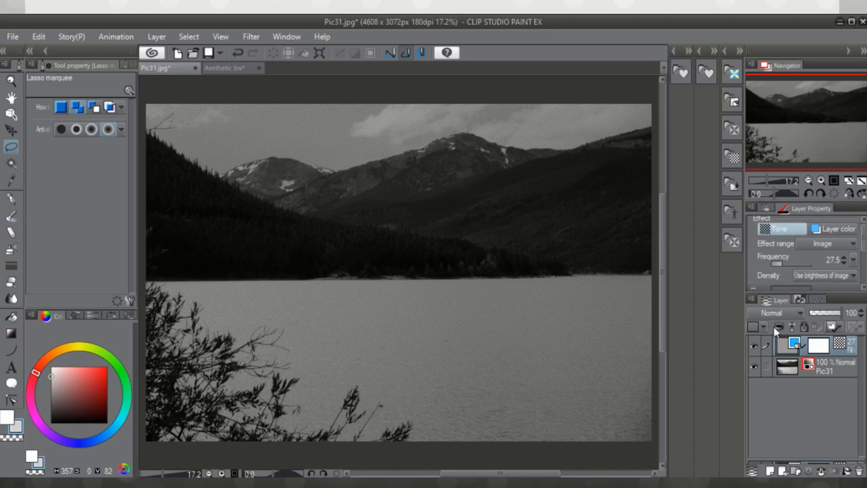
Step: Add a raster layer above the tone layer and fill it entirely with a light gray from the default color set
left_click(752, 299)
left_click(632, 33)
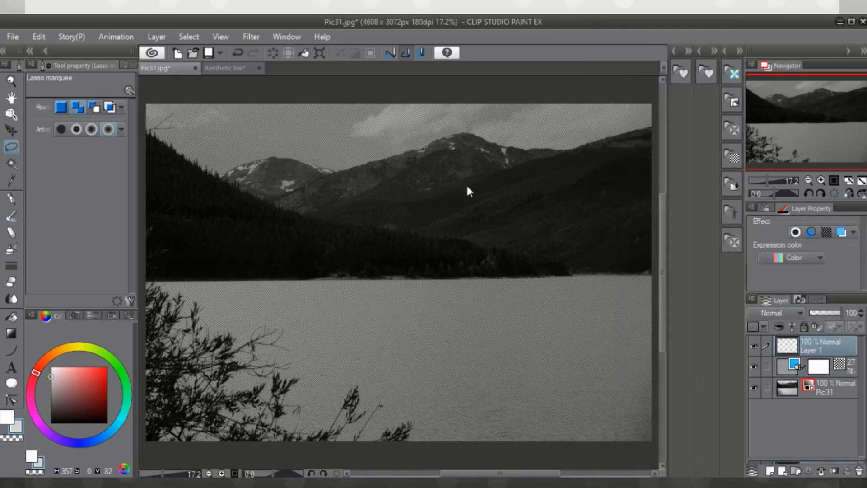
left_click(93, 313)
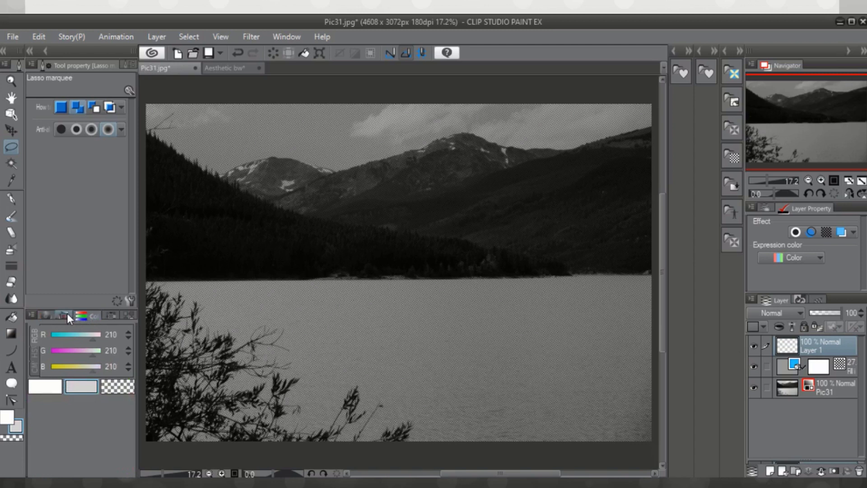
left_click(67, 313)
left_click(108, 316)
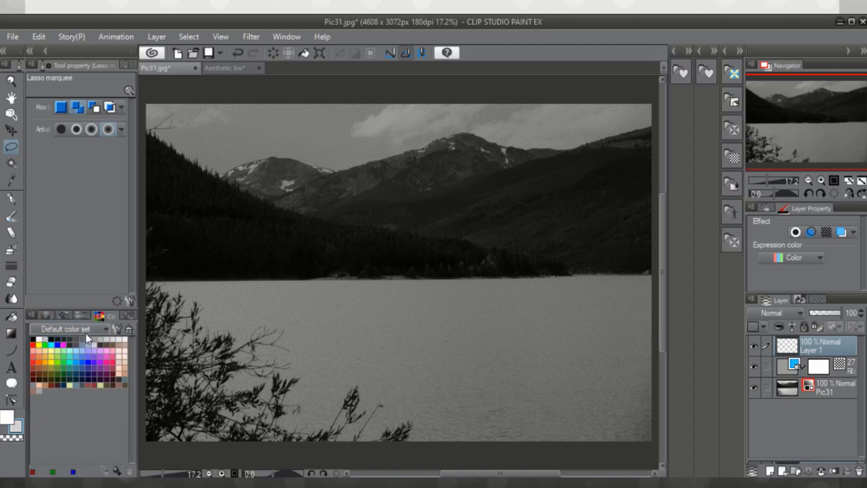
left_click(100, 338)
left_click(11, 316)
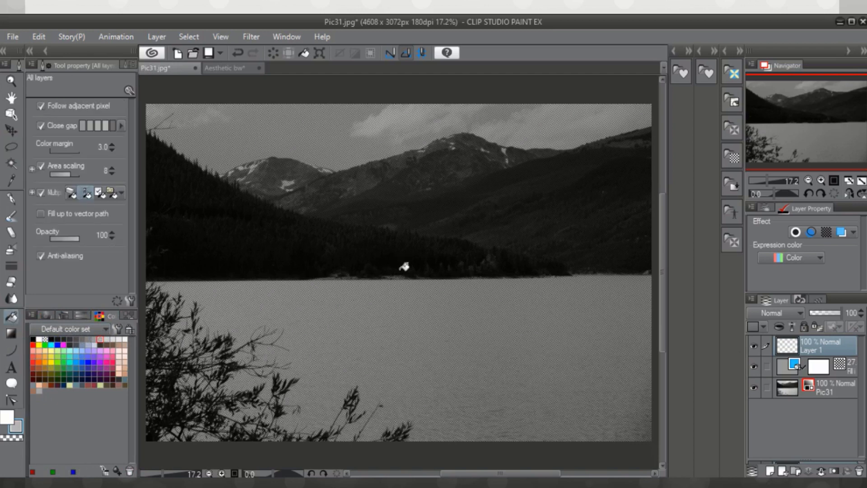
left_click(587, 314)
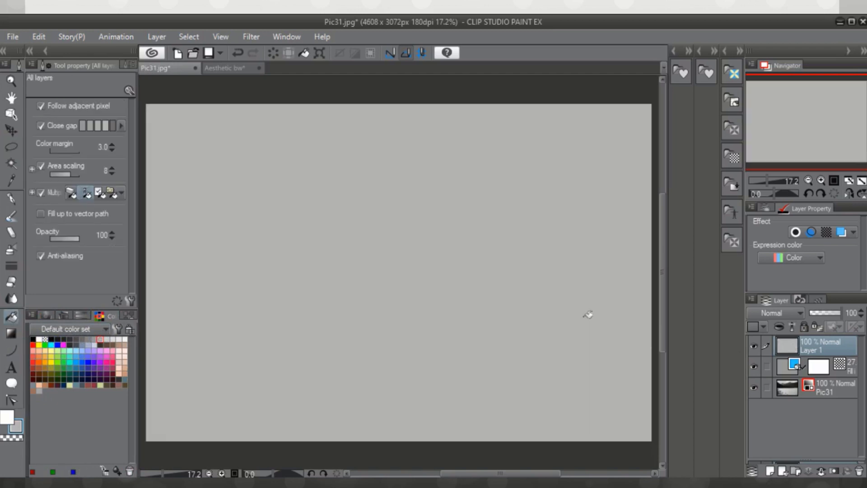
Step: Apply a tone effect to the gray-filled Layer 1 and hide the tone layer beneath it
left_click(826, 232)
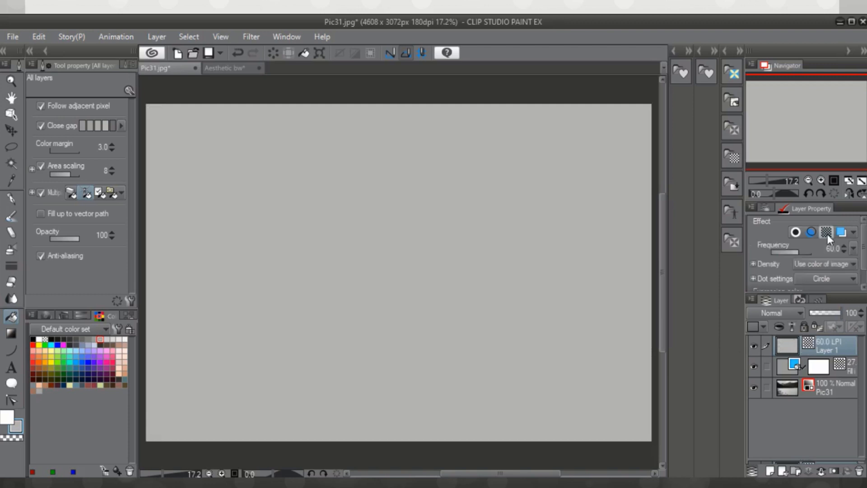
left_click(778, 370)
left_click(754, 366)
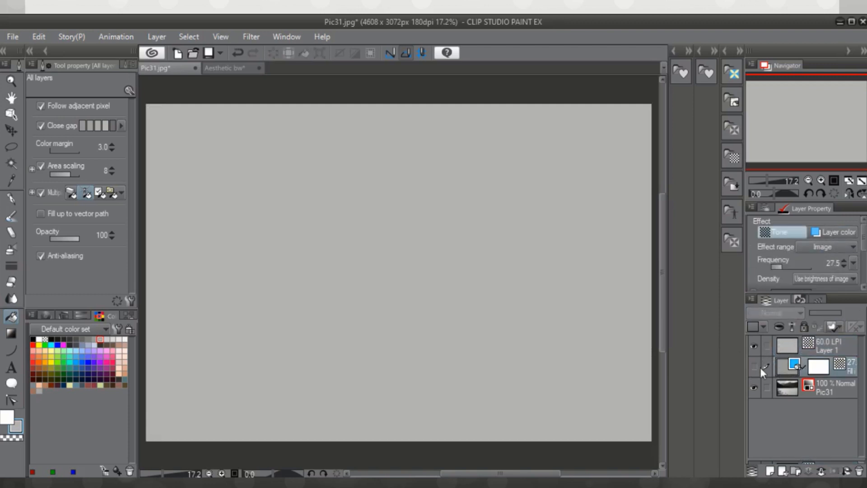
left_click(788, 346)
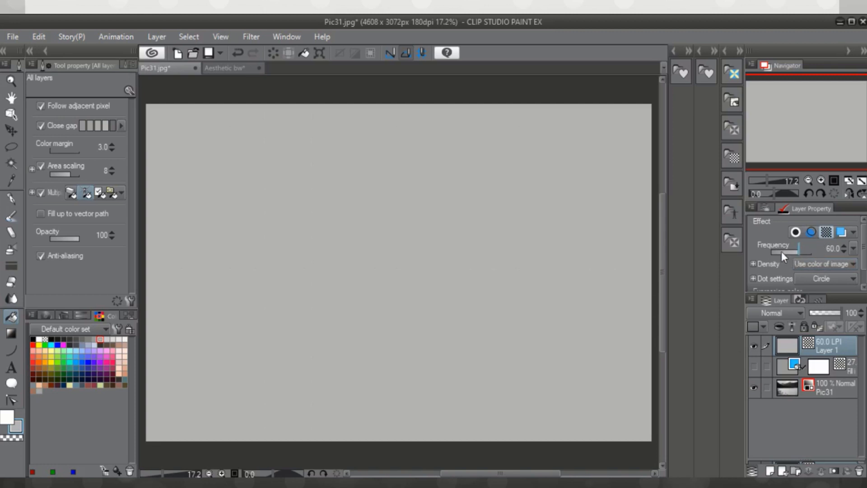
Step: Set Layer 1's tone density to use the brightness of the image and its frequency to 5.0
left_click(832, 266)
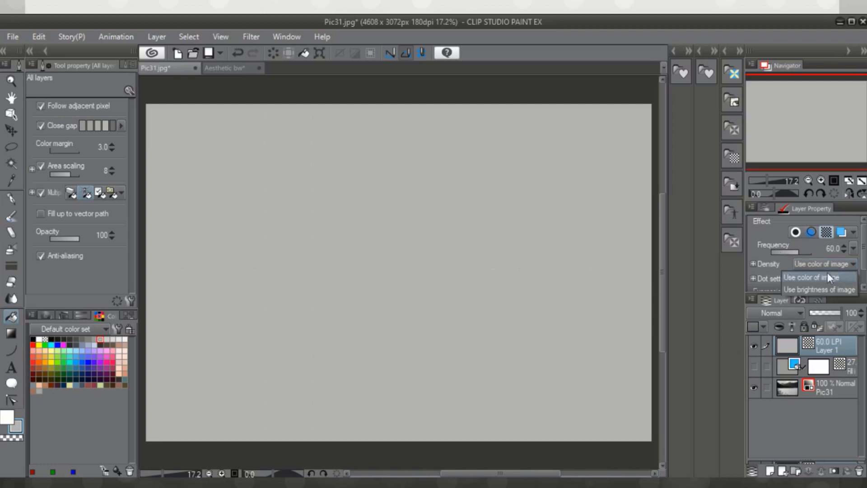
left_click(808, 288)
left_click_drag(796, 250, 754, 252)
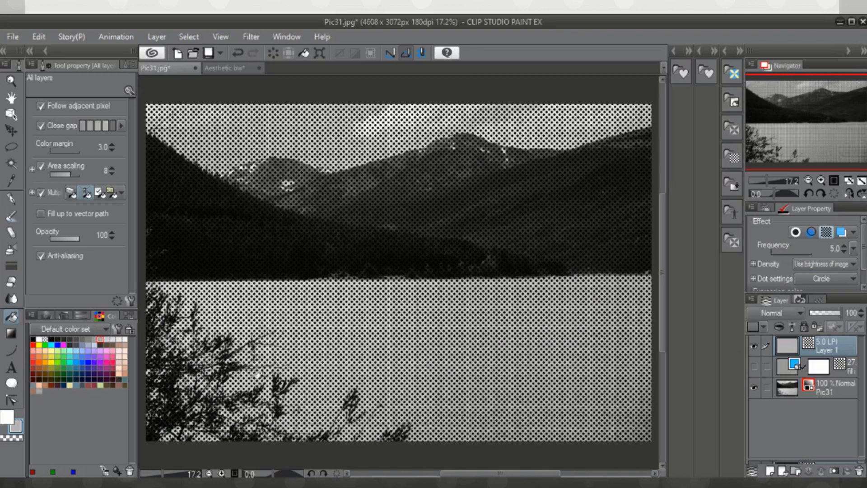
Step: Refill the toned Layer 1 with red (H 0, S 100, V 81), followed by blue (H 234, S 100, V 81)
left_click(44, 317)
left_click(107, 377)
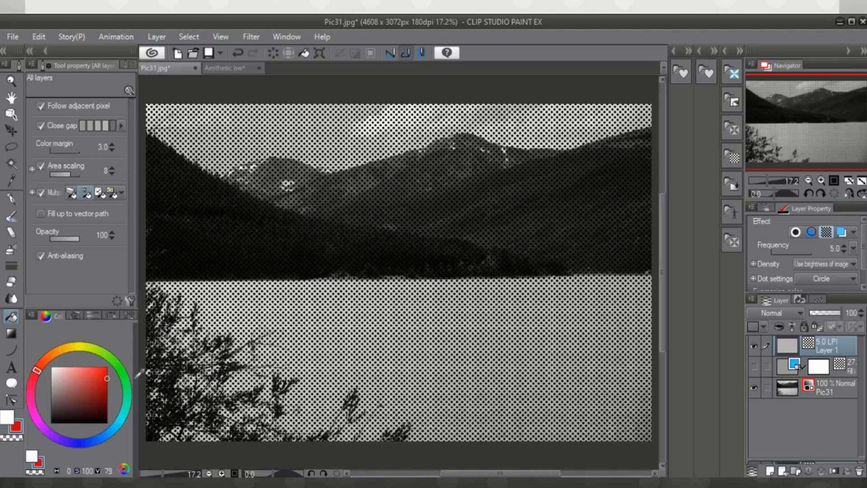
left_click(361, 194)
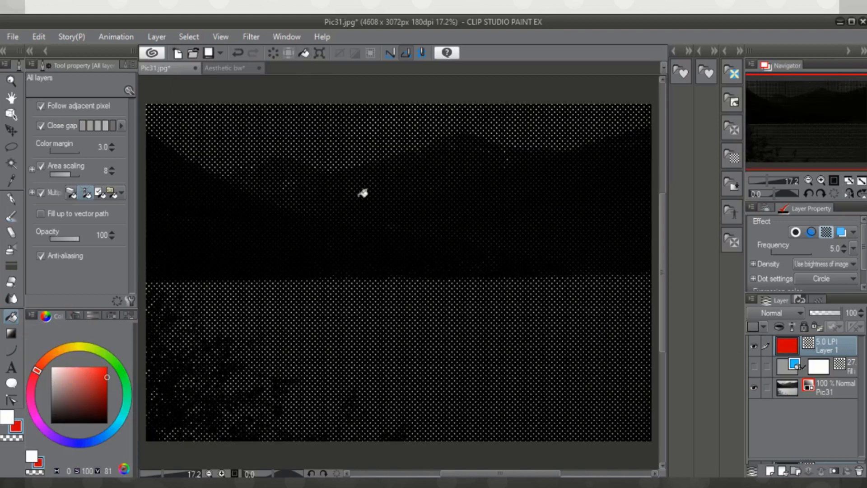
left_click(83, 443)
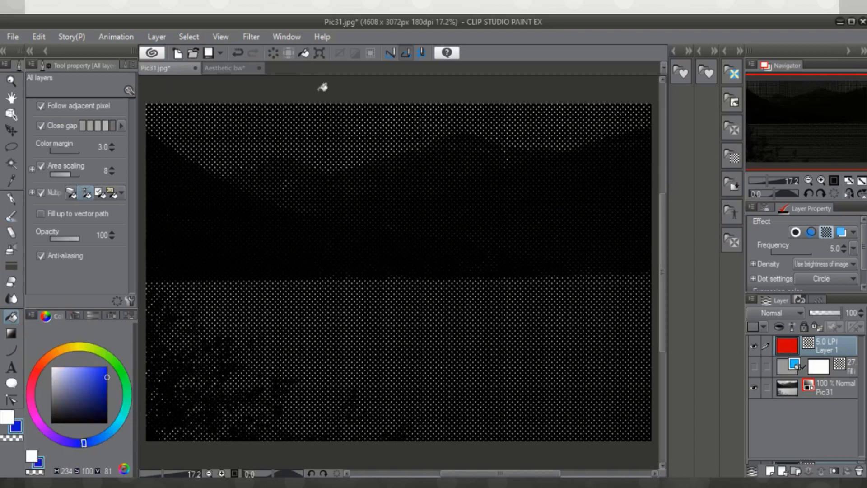
left_click(303, 53)
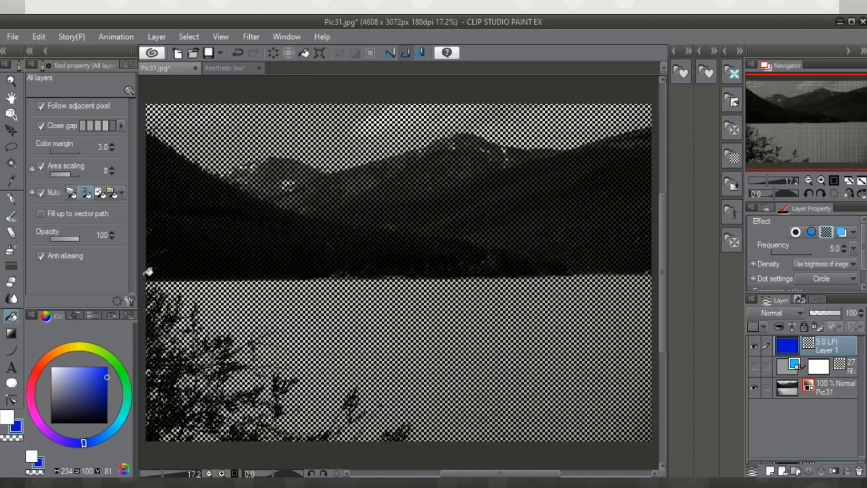
Step: Refill Layer 1 with a medium gray of brightness 56, followed by a dark gray of brightness 25
left_click(51, 391)
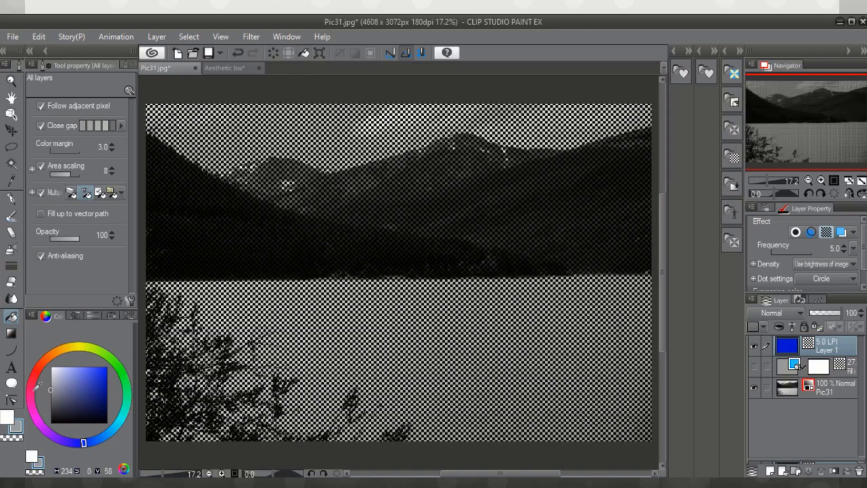
left_click(308, 53)
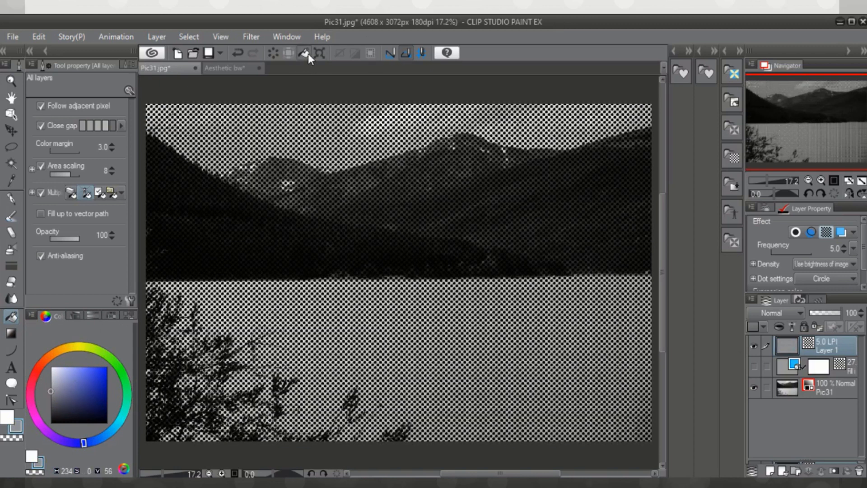
left_click(50, 409)
left_click(305, 55)
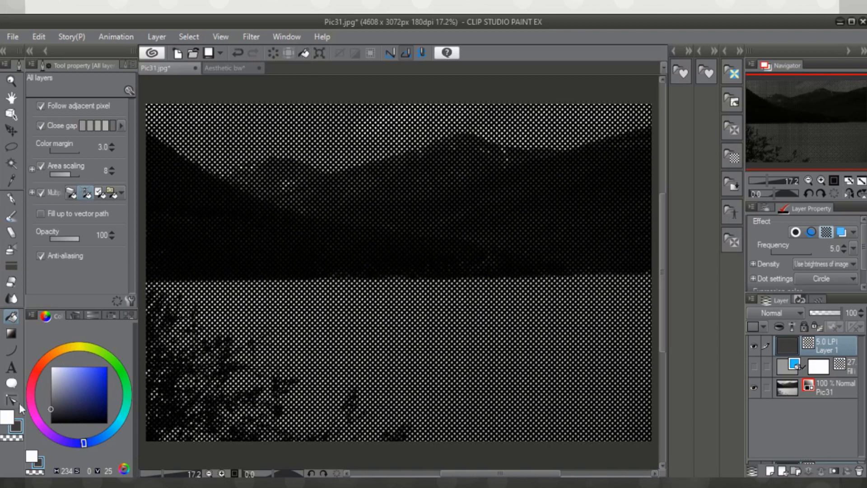
Step: Pick a lighter gray drawing color and try the Overlay and Hard light blending modes on Layer 1
left_click(51, 384)
left_click(778, 312)
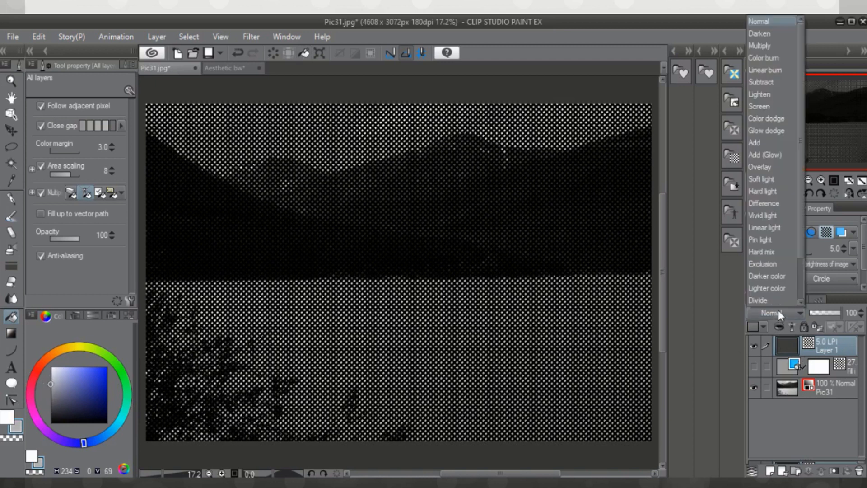
left_click(776, 168)
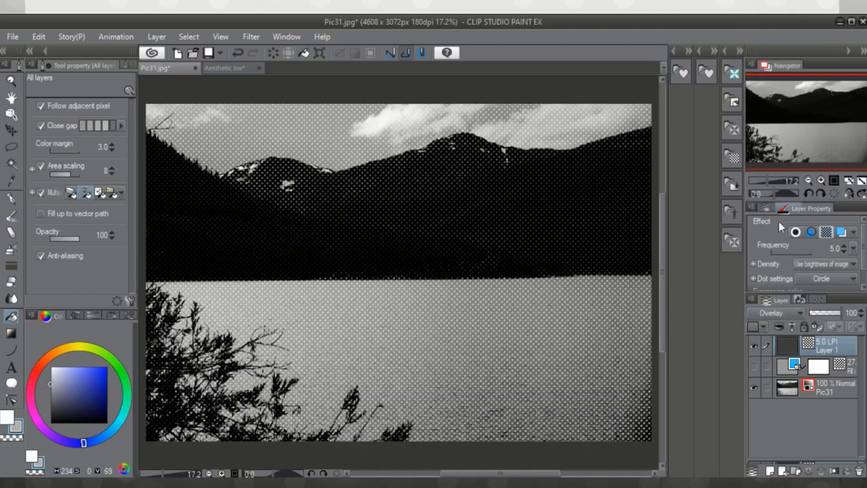
left_click(787, 316)
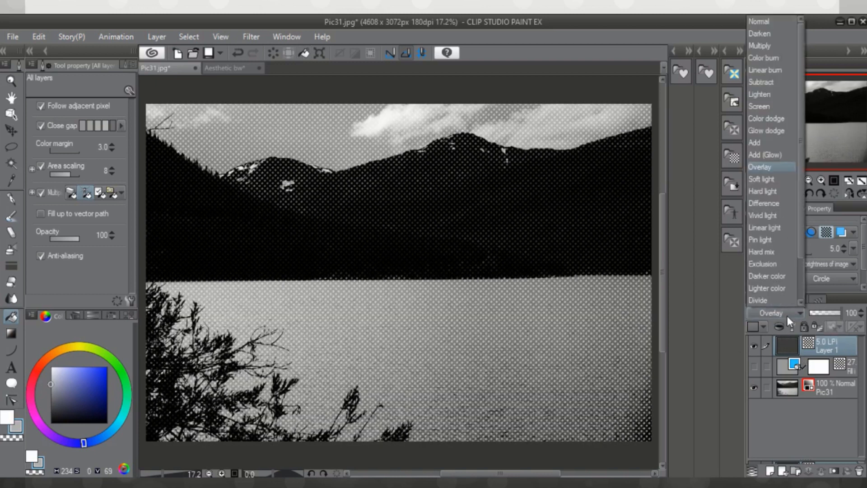
left_click(770, 190)
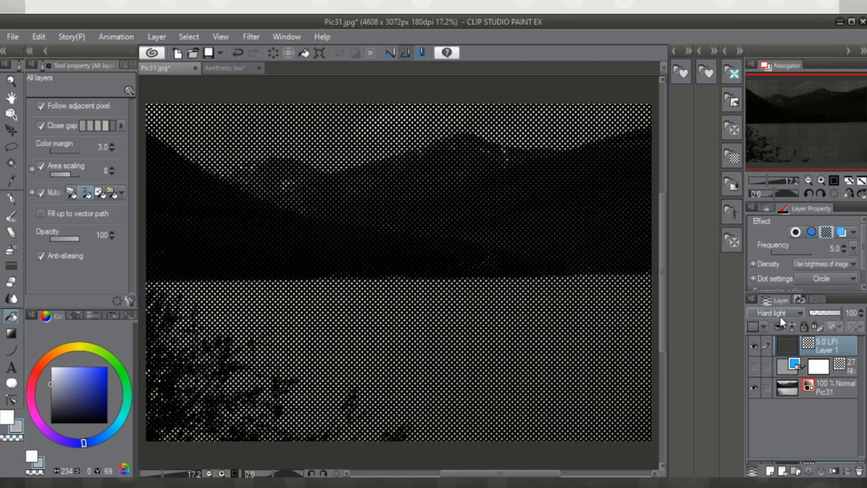
Step: Try the Color dodge and Lighter color blending modes on Layer 1
left_click(780, 314)
left_click(767, 115)
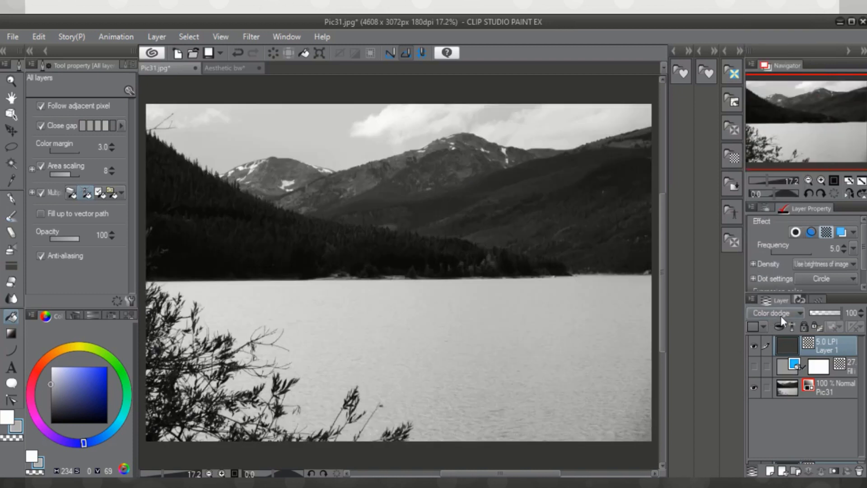
left_click(772, 313)
scroll(767, 278, "down", 4)
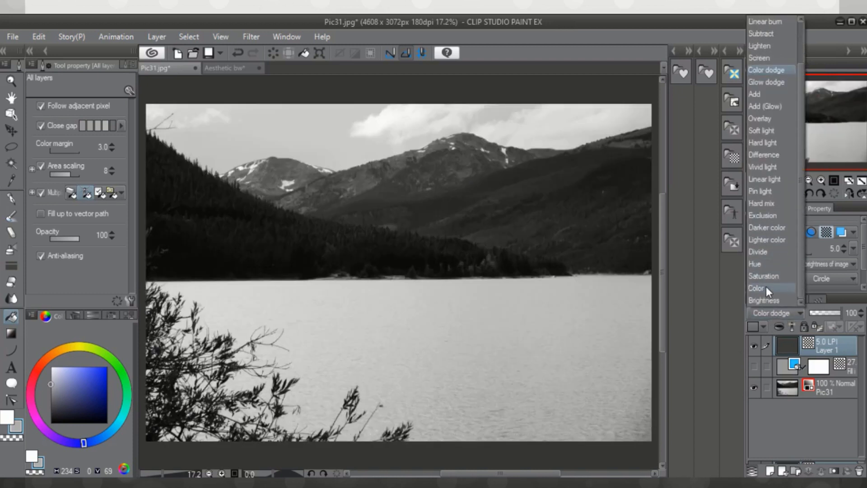
left_click(773, 239)
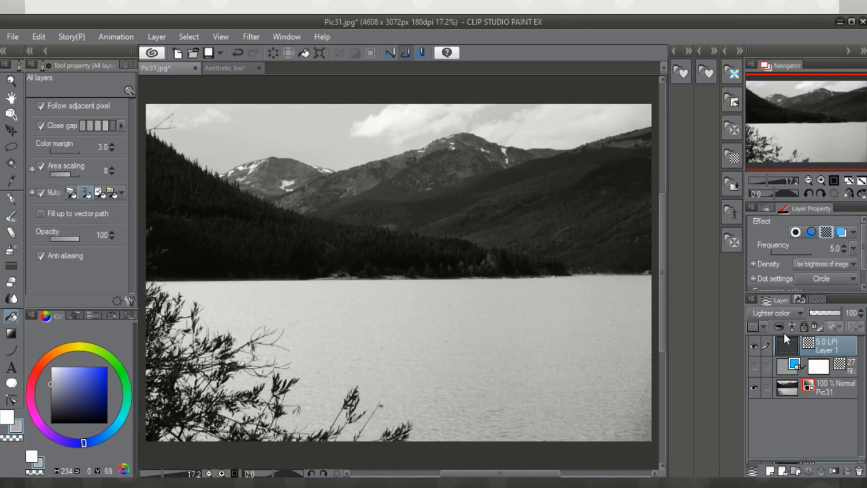
Step: Refill Layer 1 with a light gray of brightness 71 and set its blending mode to Color burn
left_click(51, 383)
left_click(790, 313)
left_click(767, 209)
left_click(771, 310)
left_click(773, 59)
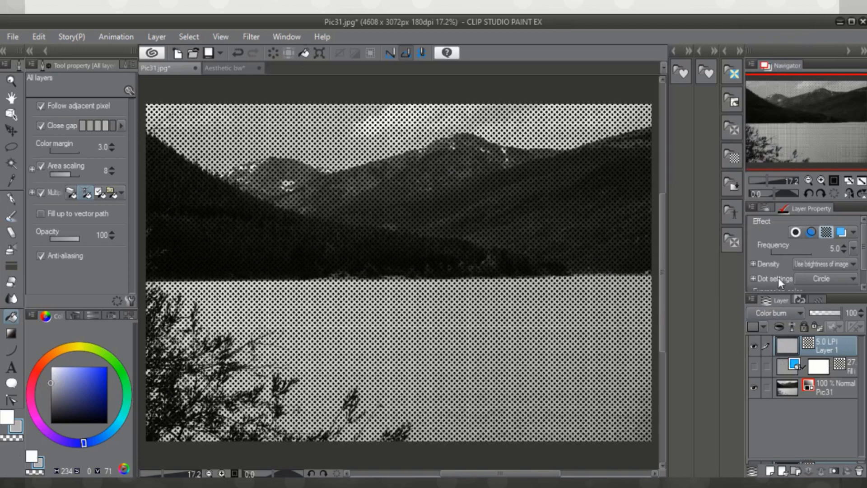
Step: Switch to the Aesthetic bw drawing and merge all of its visible layers
left_click_drag(789, 341, 787, 367)
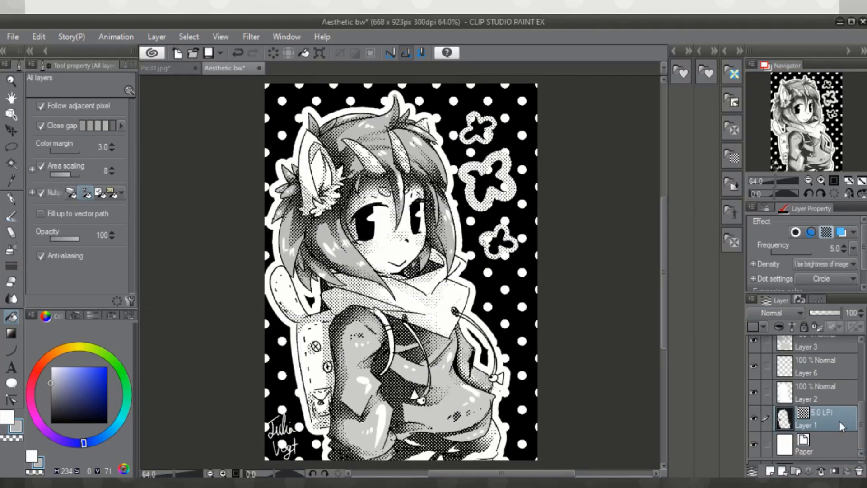
right_click(811, 427)
right_click(811, 427)
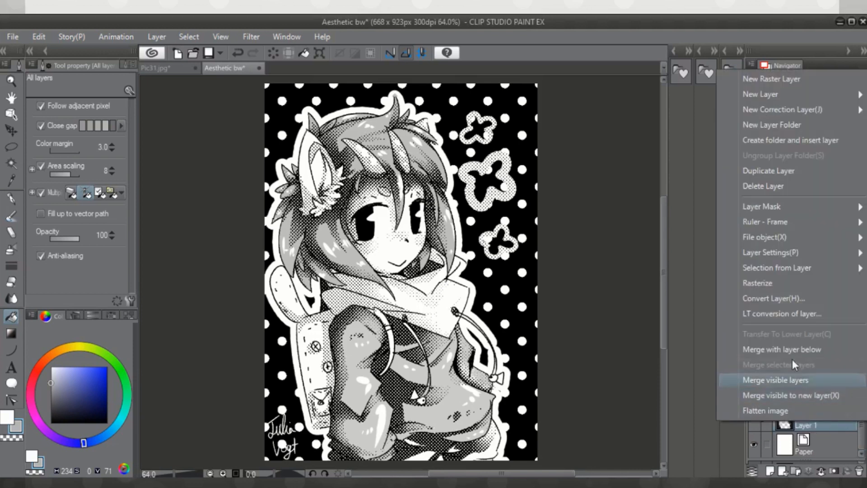
left_click(793, 379)
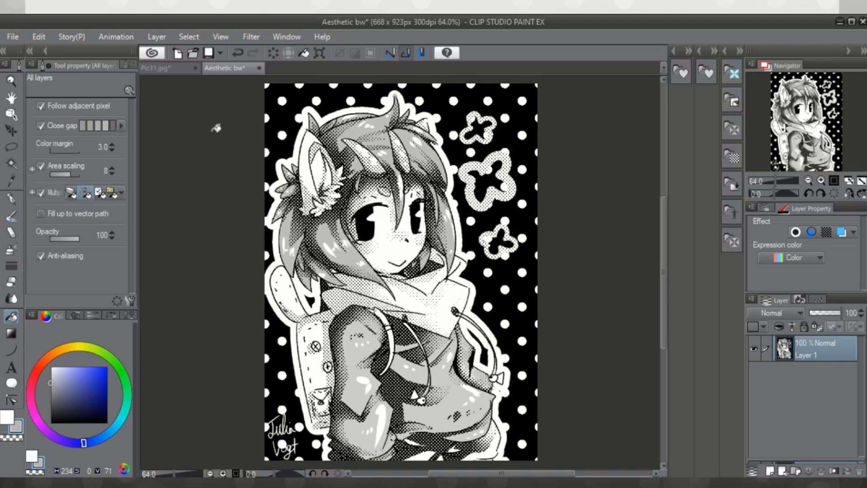
Step: Delete the tones from the merged drawing layer with Remove tones, accepting the server processing notice
left_click(40, 37)
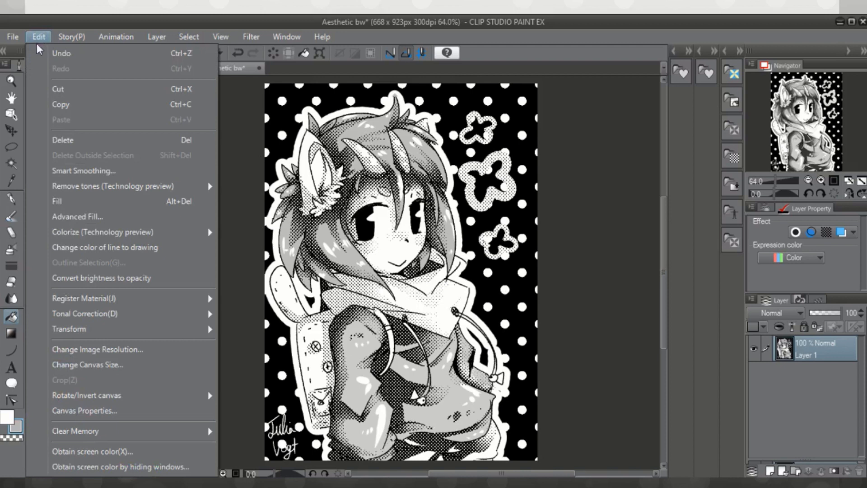
mouse_move(117, 190)
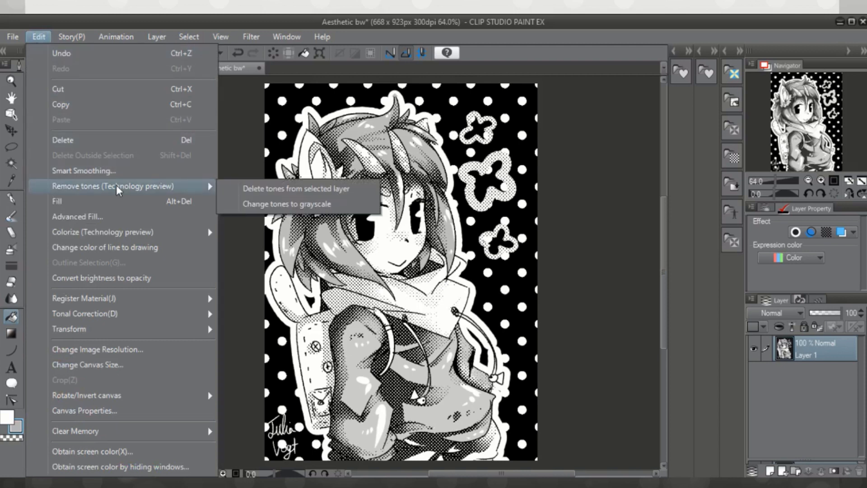
left_click(273, 189)
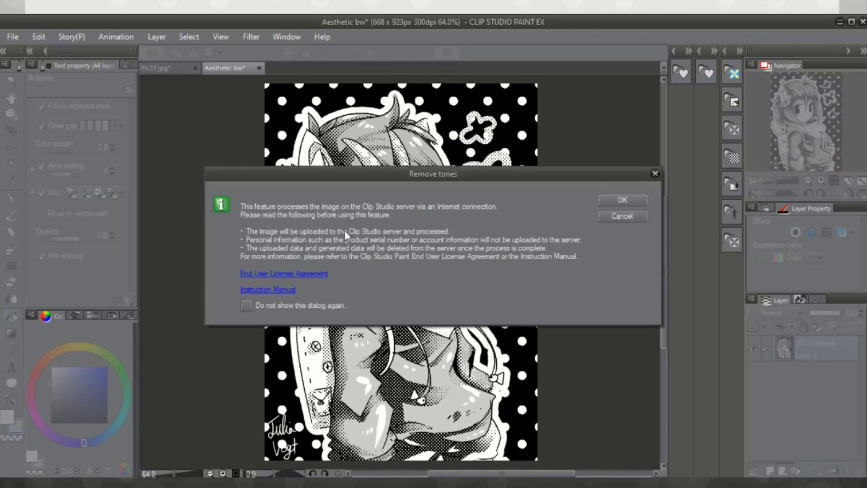
left_click(618, 198)
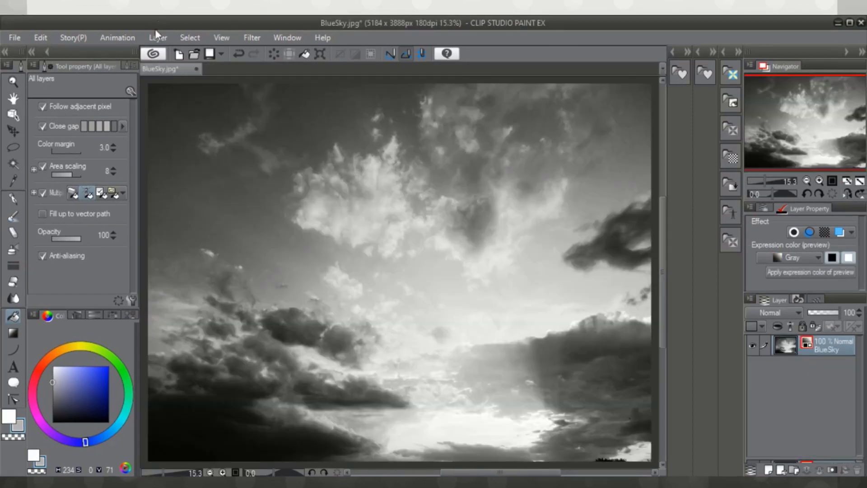
Step: Add a simple tone layer above the BlueSky photo with frequency 27.5, density 40%, circle type and angle 20
left_click(154, 37)
mouse_move(205, 76)
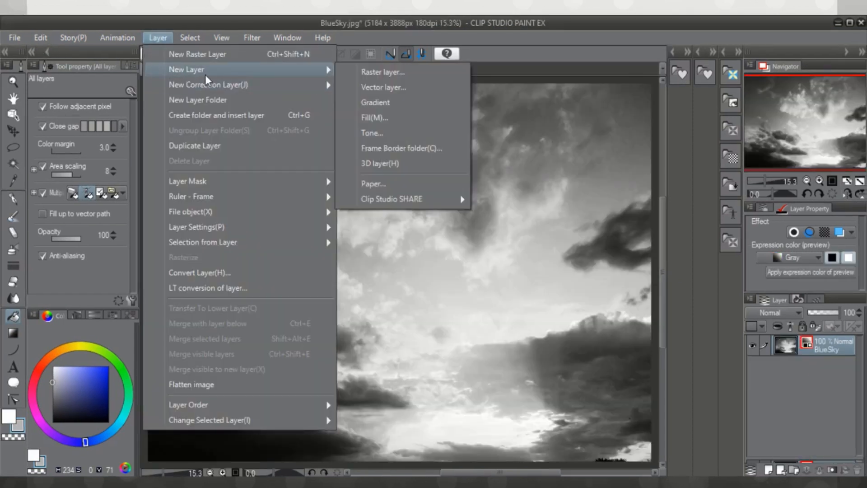
left_click(388, 134)
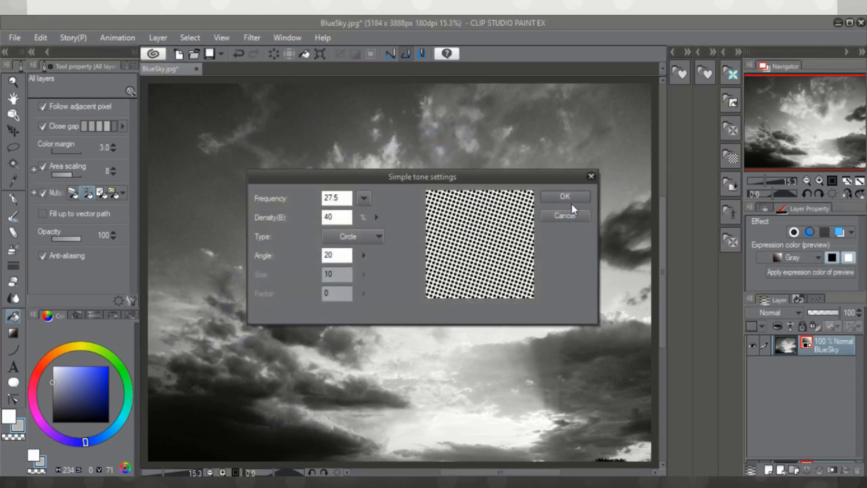
left_click(565, 196)
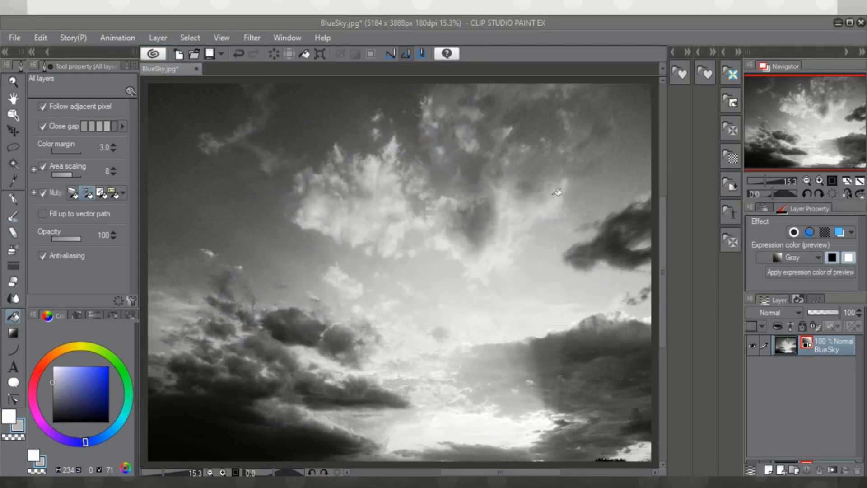
Step: Change the tone layer's fill to a gradient and reposition its handles diagonally from the lower dark cloud to the bright central cloud
left_click(14, 114)
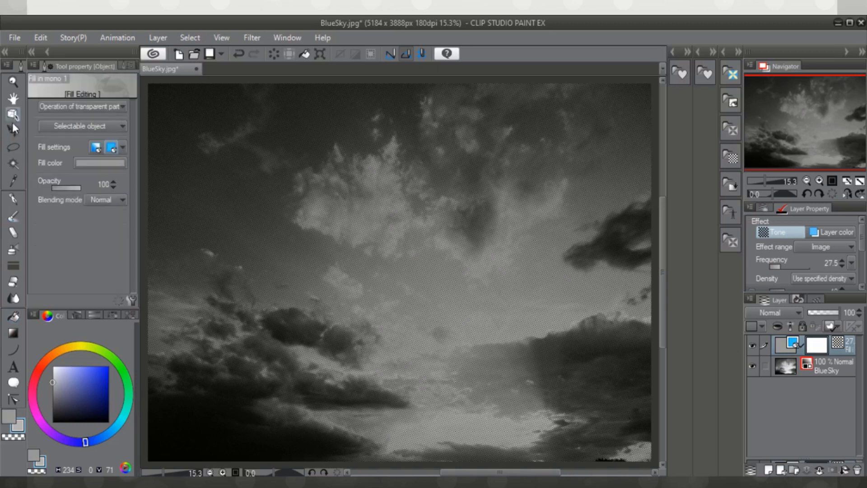
left_click(97, 150)
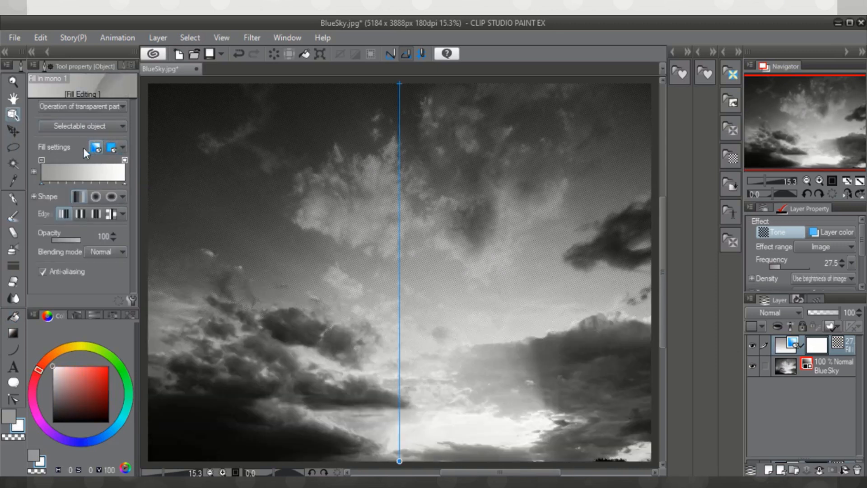
left_click_drag(399, 461, 246, 149)
left_click_drag(400, 83, 575, 345)
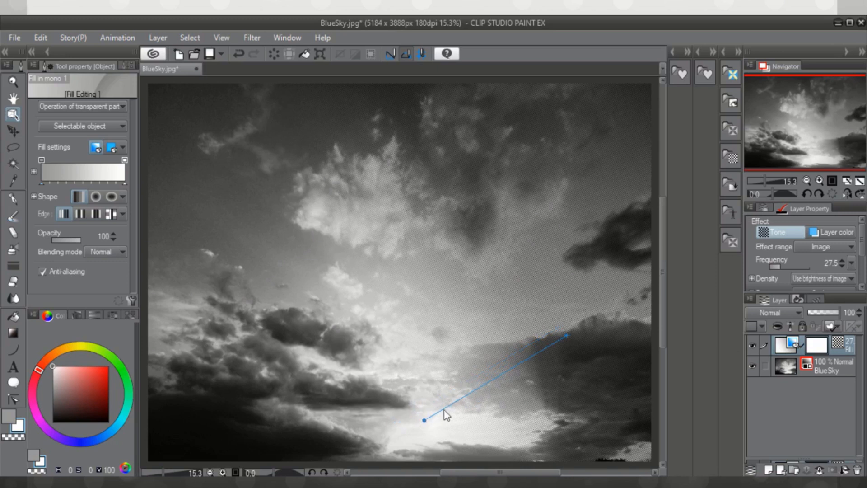
left_click_drag(424, 421, 361, 226)
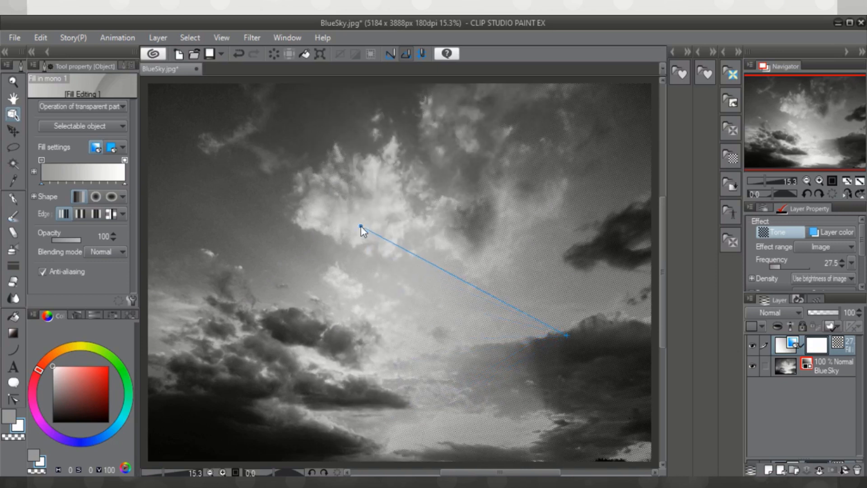
Step: Edit the tone layer's gradient and apply the Calm preset from the sky gradient set
left_click(55, 170)
left_click_drag(523, 229, 521, 262)
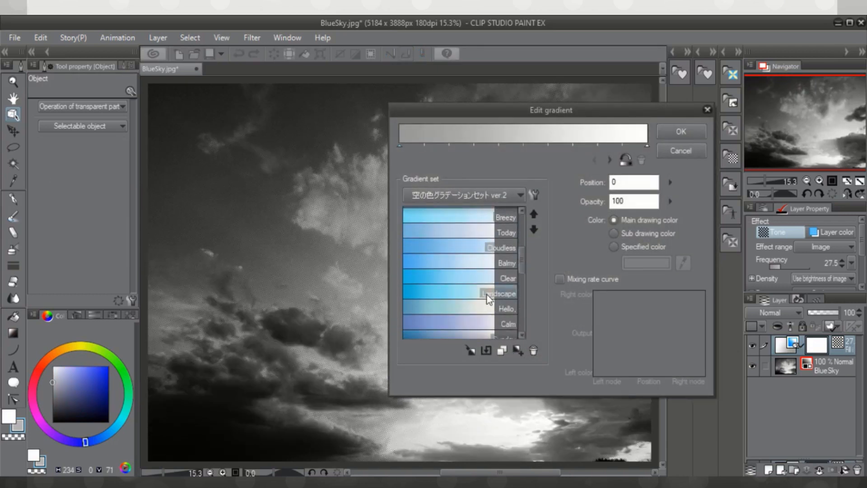
left_click(487, 295)
left_click(464, 322)
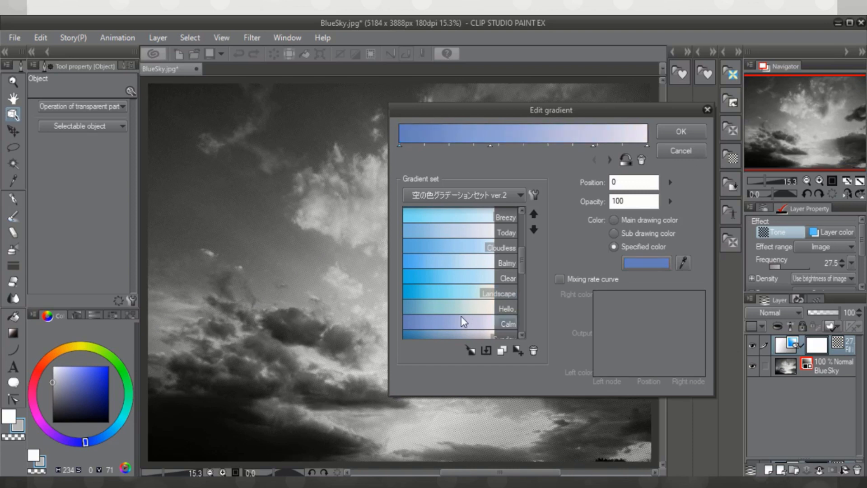
left_click(678, 136)
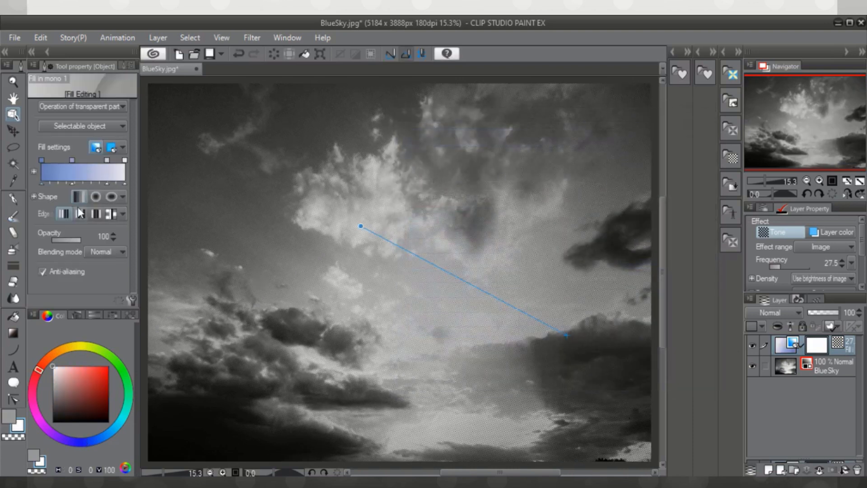
Step: Set the gradient's starting color node to black and make the gradient circular, centered near the middle of the sky photo
left_click(42, 159)
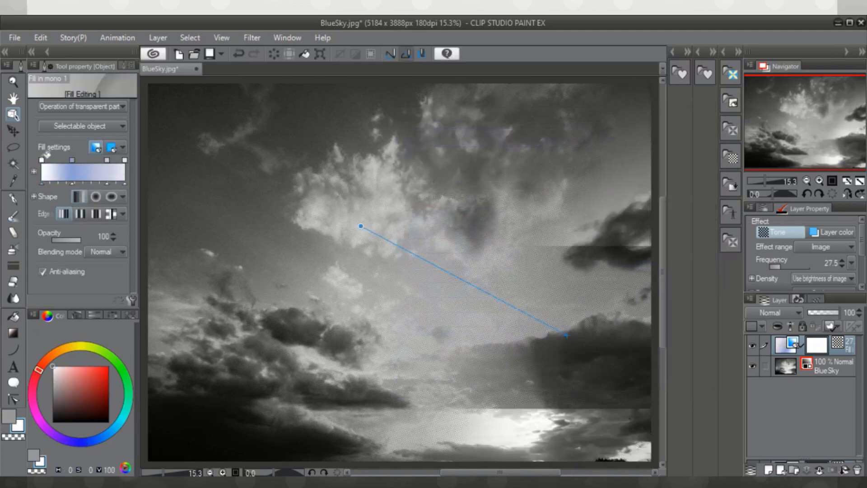
left_click_drag(54, 399, 164, 470)
left_click(42, 159)
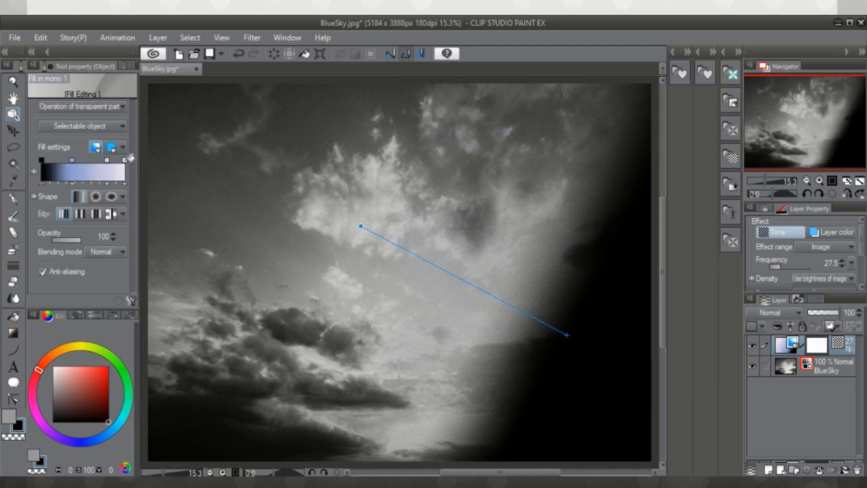
left_click(101, 197)
left_click_drag(566, 335, 406, 271)
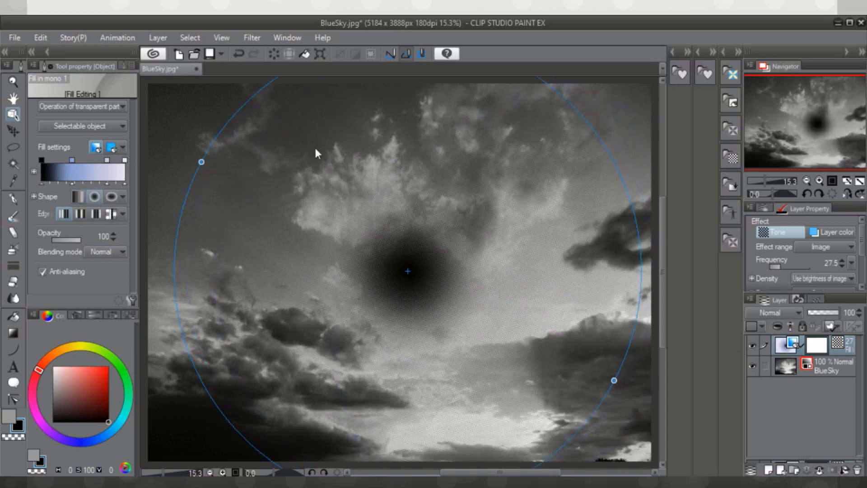
Step: Undo the gradient's circular shape and repositioning, and change the tone layer's blending mode
left_click(240, 50)
left_click(240, 51)
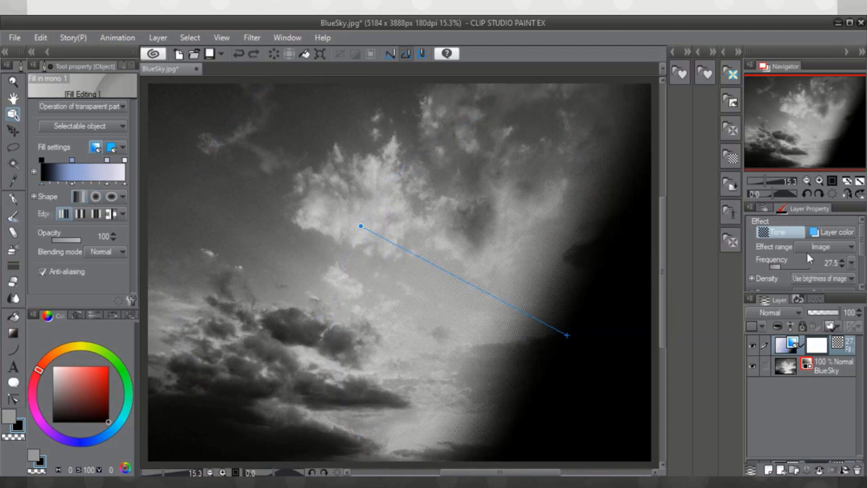
left_click(774, 312)
left_click(767, 179)
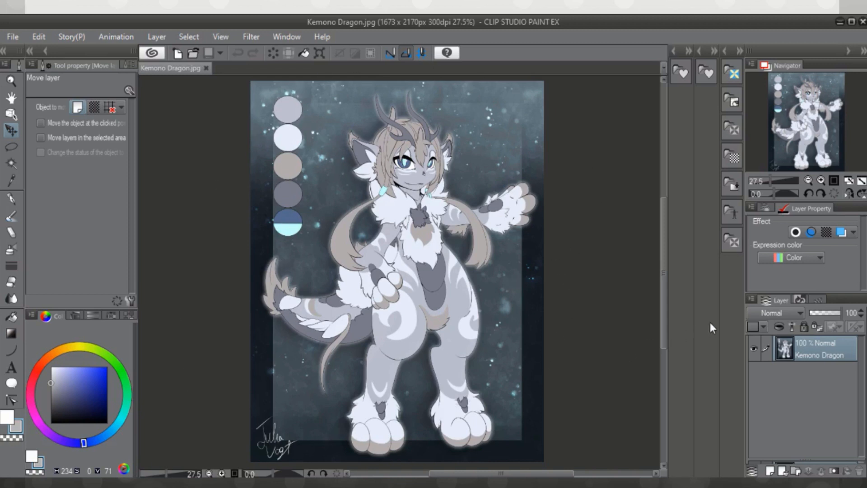
Step: Add a raster layer above the Kemono Dragon image, fill it with black and set its blending mode to Color
left_click(753, 299)
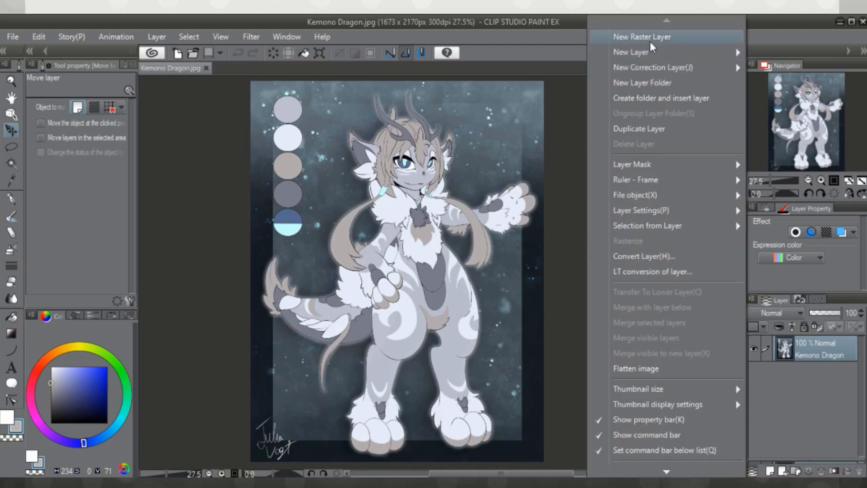
left_click(663, 34)
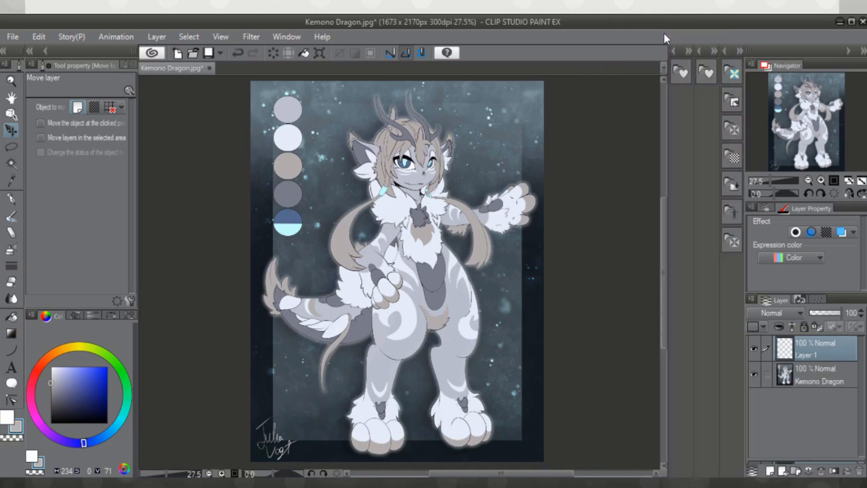
left_click(11, 316)
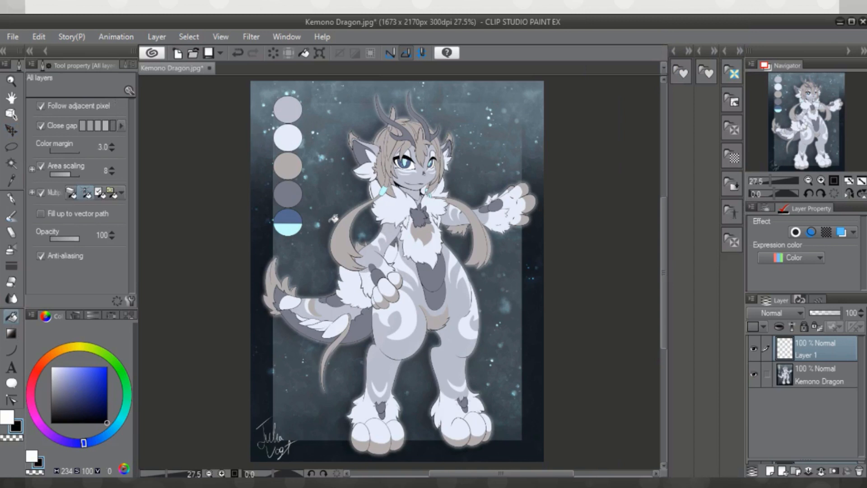
left_click(333, 218)
left_click(760, 311)
left_click_drag(803, 226, 800, 276)
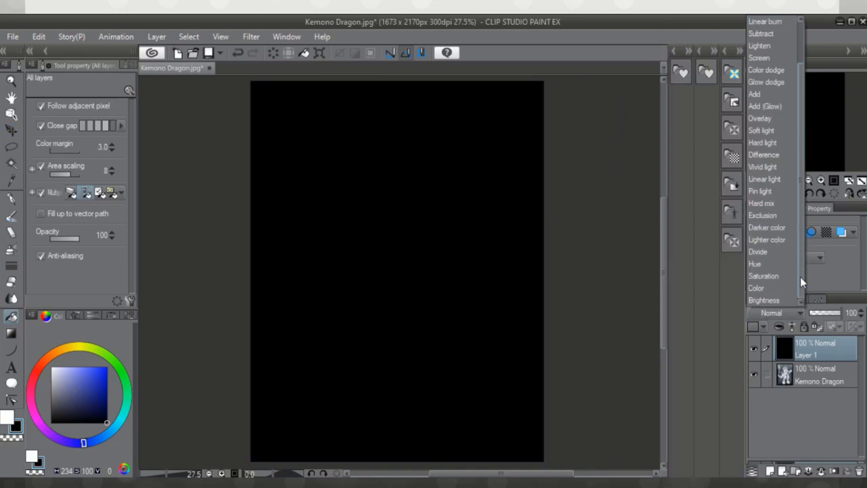
left_click(767, 287)
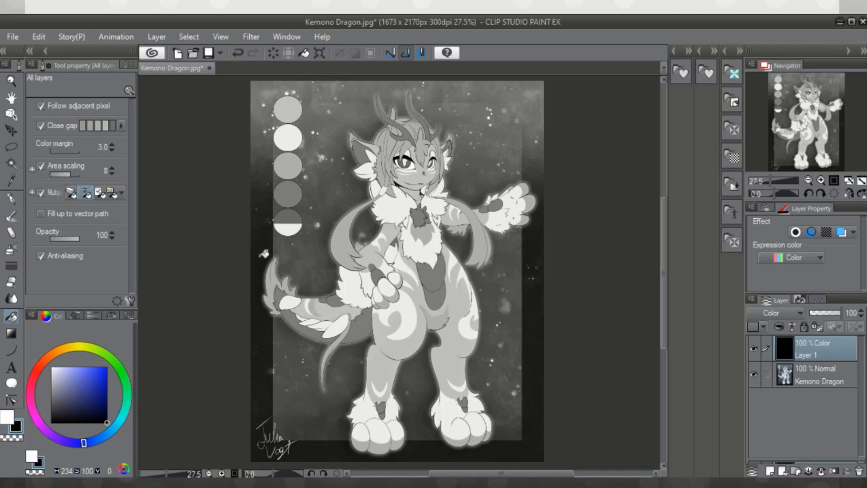
Step: Add a raster layer above the black Color layer and stamp two gray G-pen dots beside the palette circles at brush size 243.2
left_click(11, 199)
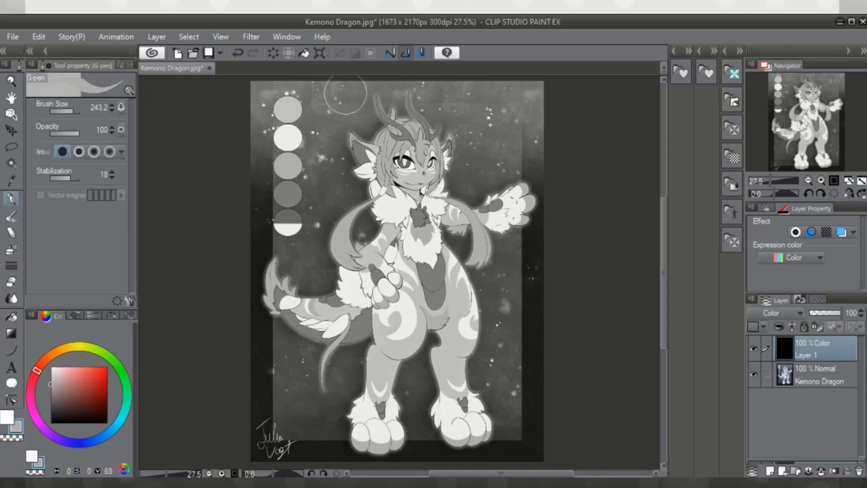
left_click(239, 52)
left_click(754, 297)
left_click(632, 39)
left_click(332, 112)
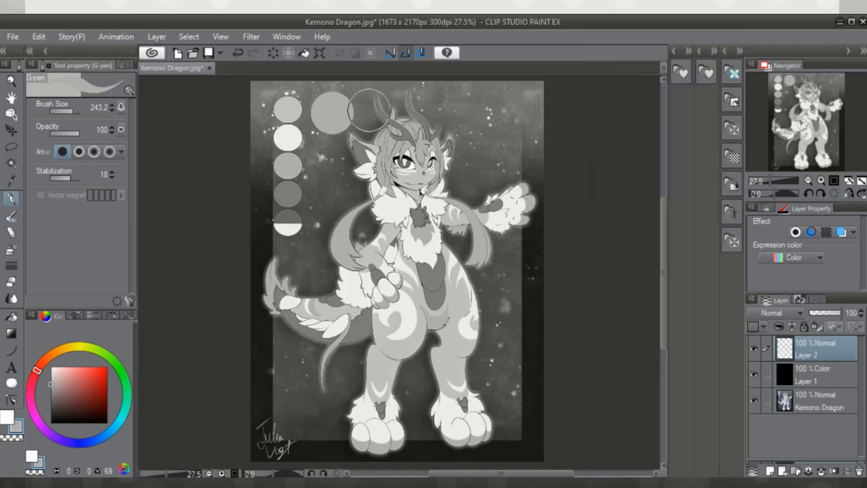
left_click(369, 109)
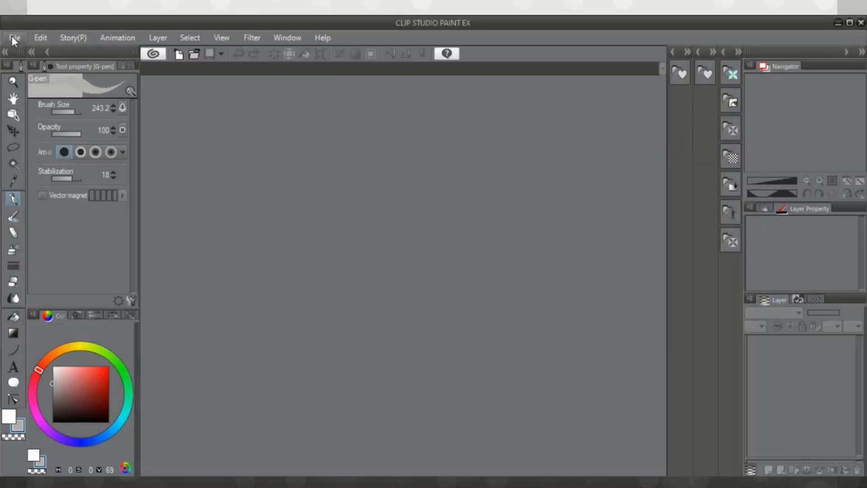
Step: Create a 2300 x 3700 px, 300 dpi illustration named Ian with Gray expression color and a default frequency of 30.0
left_click(13, 39)
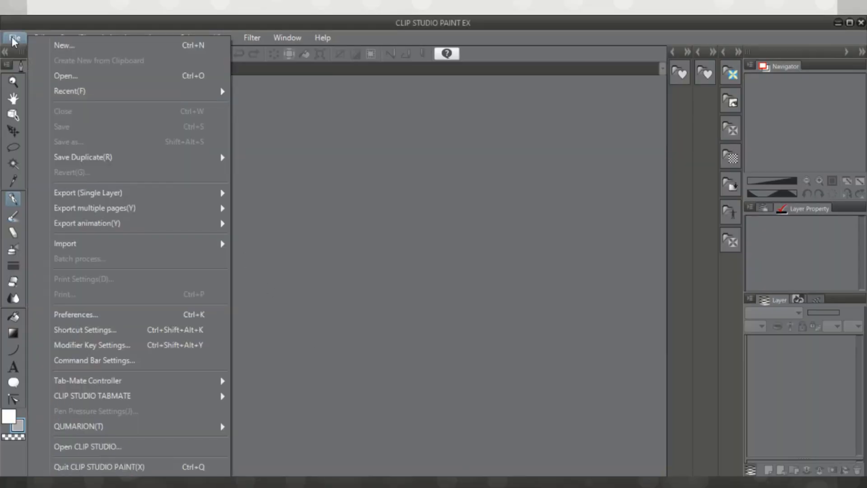
left_click(46, 53)
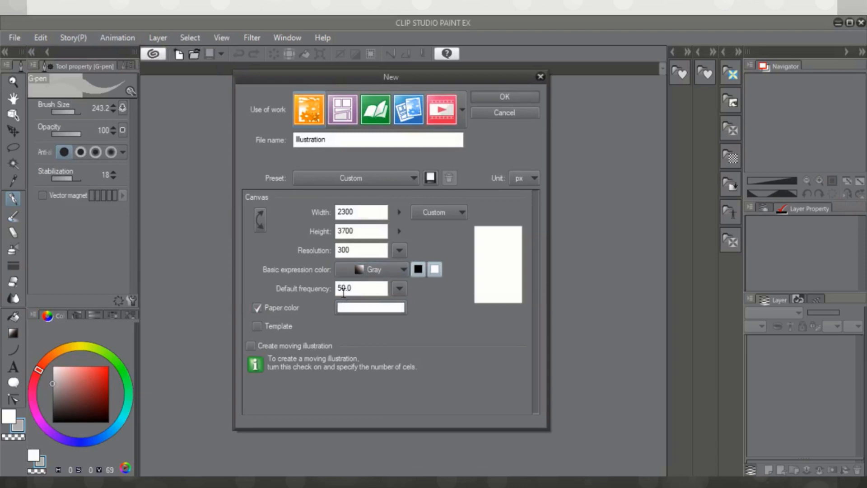
left_click(343, 289)
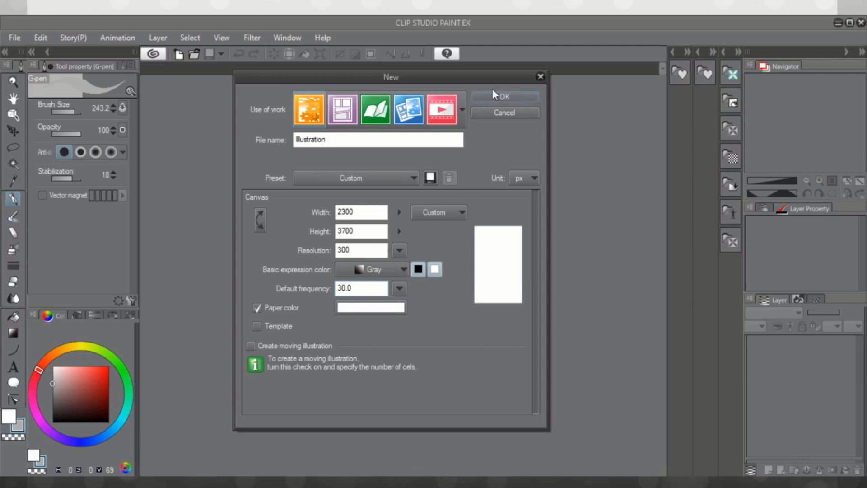
double_click(362, 145)
key("BackSpace")
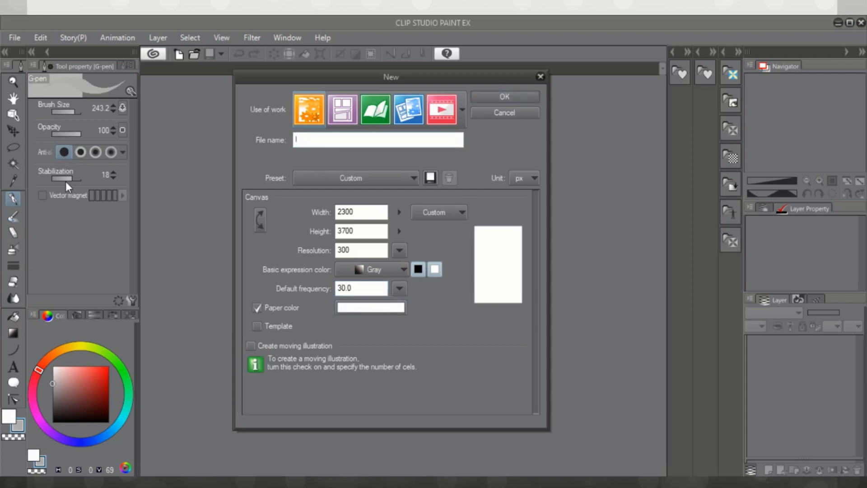
left_click(504, 96)
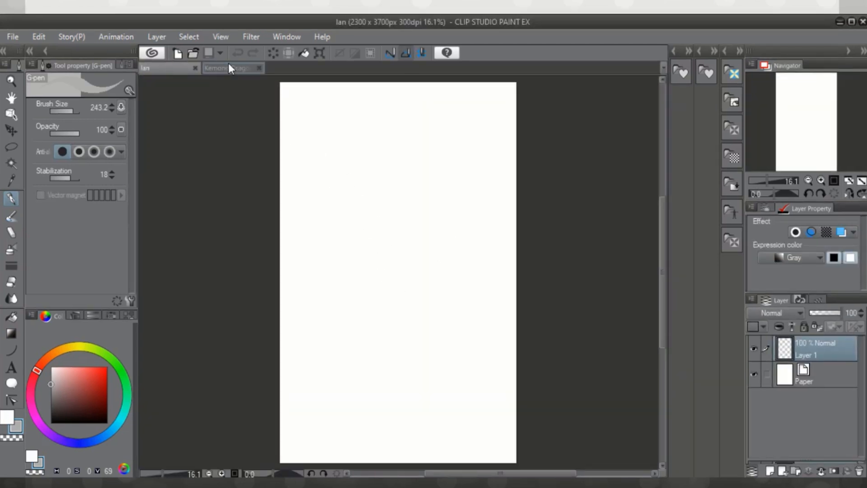
Step: Detach the Kemono Dragon reference into a floating window over the new canvas and shrink that window
left_click_drag(223, 64, 252, 150)
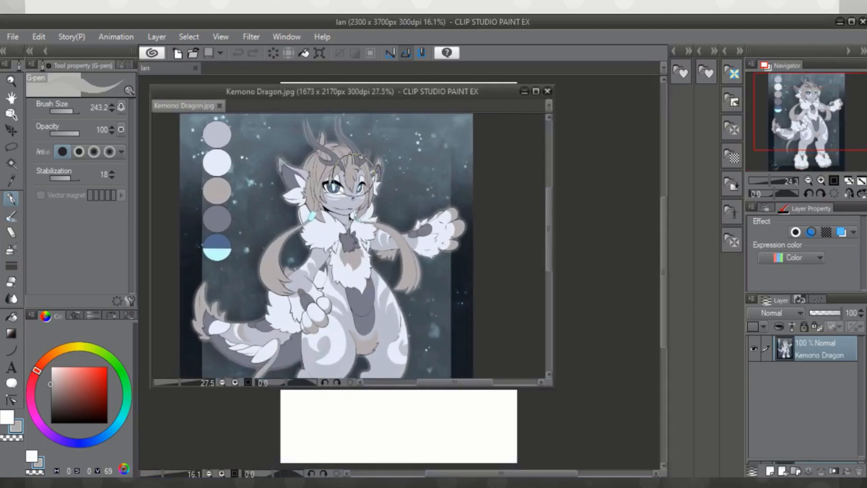
left_click_drag(552, 384, 297, 267)
scroll(201, 139, "up", 3)
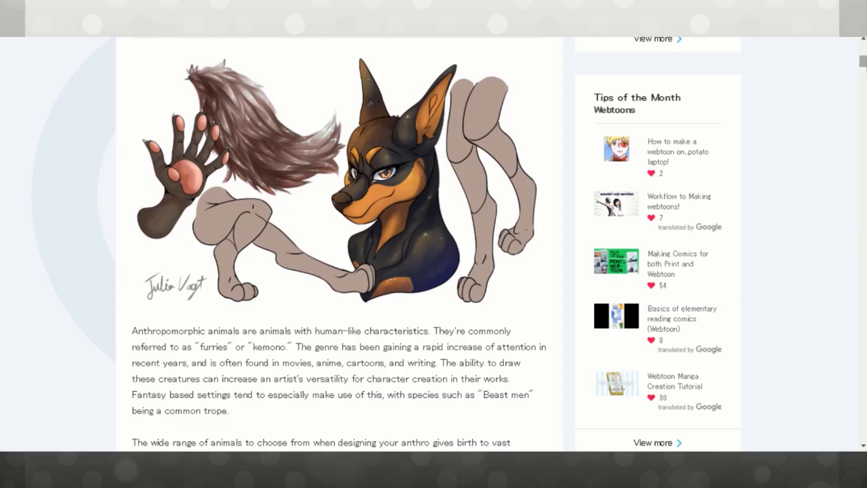
scroll(863, 77, "down", 3)
mouse_move(863, 75)
left_mouse_down()
mouse_move(838, 111)
mouse_move(857, 130)
mouse_move(846, 140)
mouse_move(851, 164)
mouse_move(831, 188)
mouse_move(857, 211)
mouse_move(862, 242)
left_mouse_up()
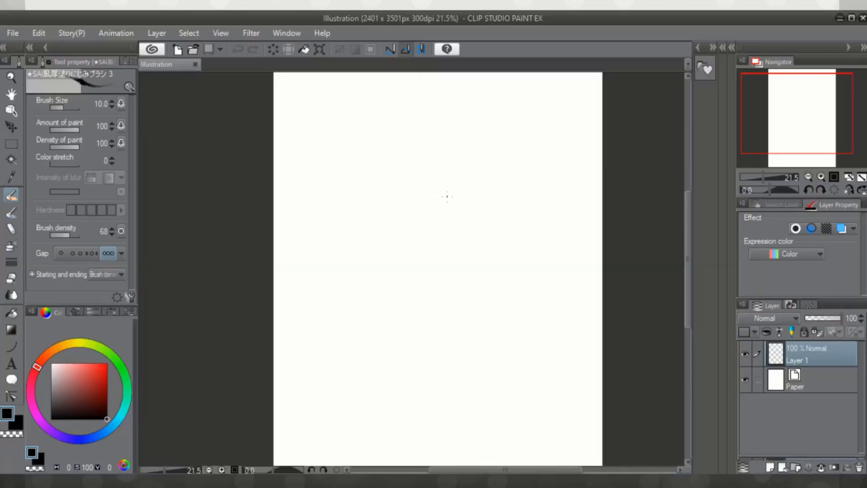
Step: Sketch a rough circle in the upper middle of the blank page with the size 10 brush and apply blue layer color to it
mouse_move(456, 176)
left_mouse_down()
mouse_move(384, 235)
mouse_move(474, 203)
mouse_move(370, 224)
mouse_move(481, 202)
mouse_move(368, 227)
mouse_move(476, 193)
mouse_move(449, 172)
left_mouse_up()
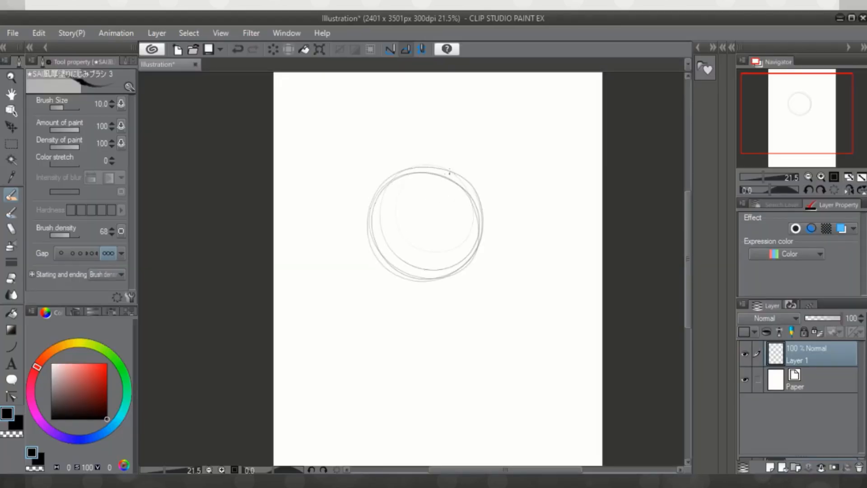
left_click(841, 228)
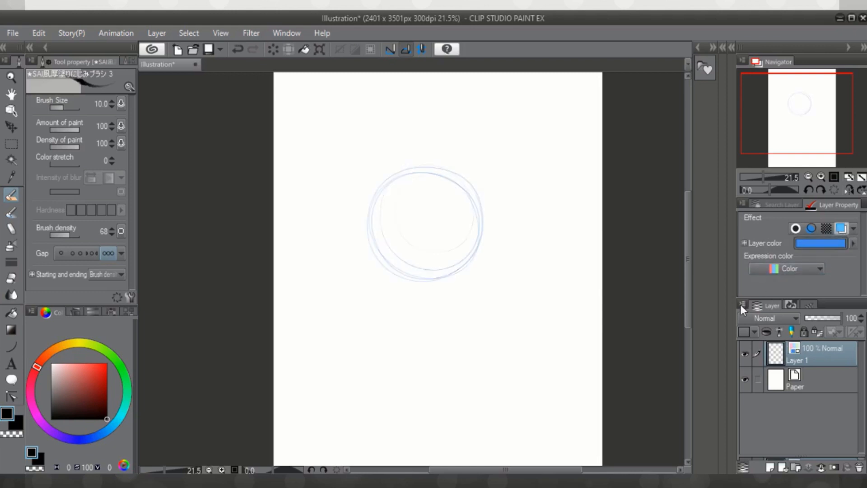
Step: Add a raster layer above the sketch layer, move the blue circle toward the page's left side and make the new layer active
key("ctrl+shift+n")
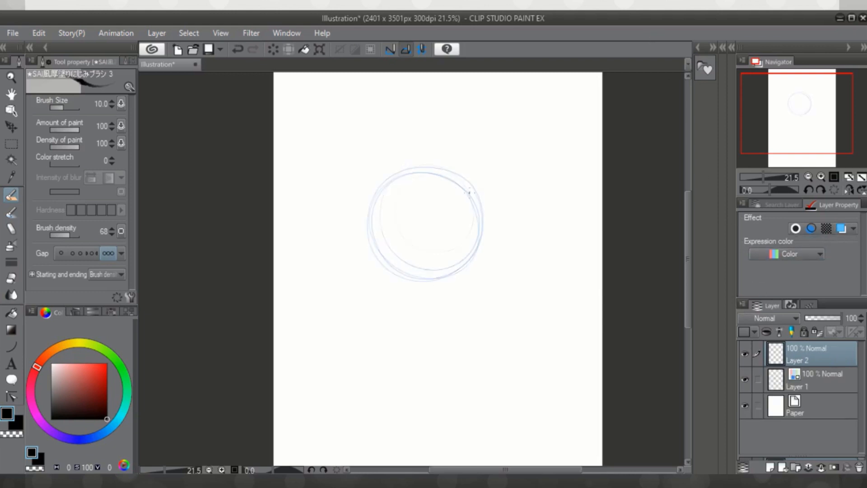
scroll(470, 193, "up", 1)
left_click(781, 379)
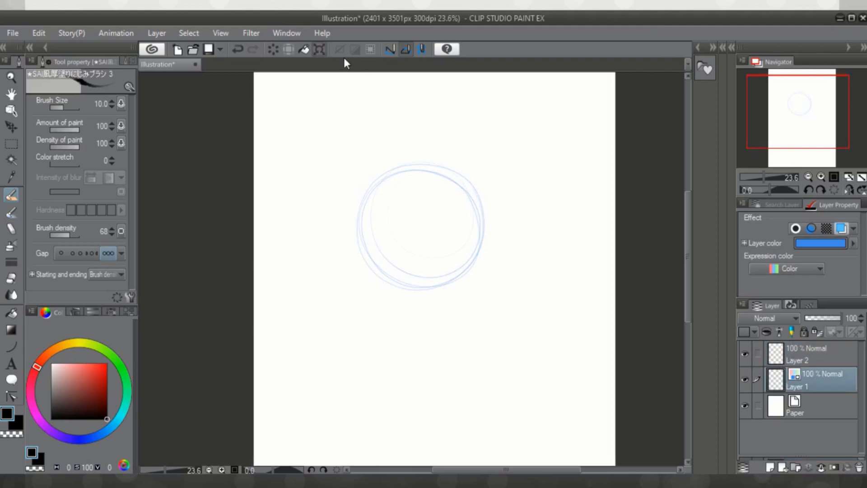
key("ctrl+t")
left_click_drag(446, 204, 393, 199)
left_click(353, 304)
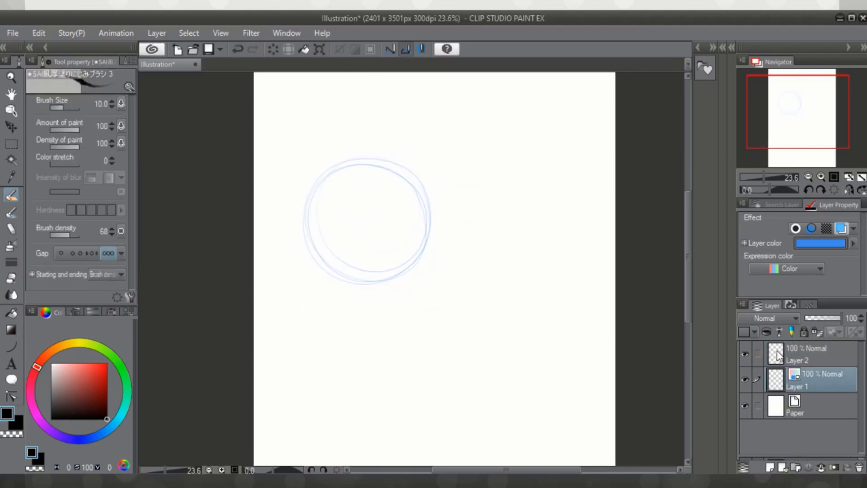
left_click(777, 350)
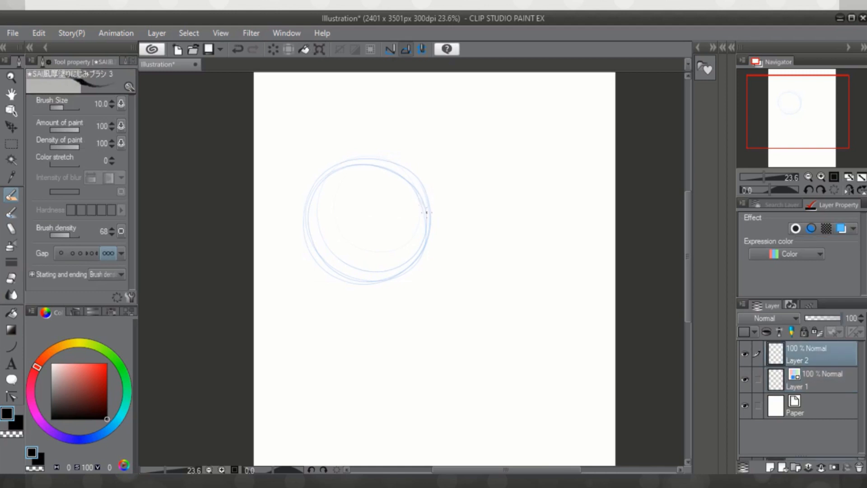
Step: Sketch the bridge of the snout outward from the guide circle's edge and adjust its placement with a transform
left_click_drag(429, 238, 444, 277)
key("ctrl+t")
left_click_drag(505, 257, 508, 243)
key("Return")
Step: Sketch the nose tip, nostril and upper mouth line at the end of the snout
key("minus")
key("minus")
key("minus")
key("minus")
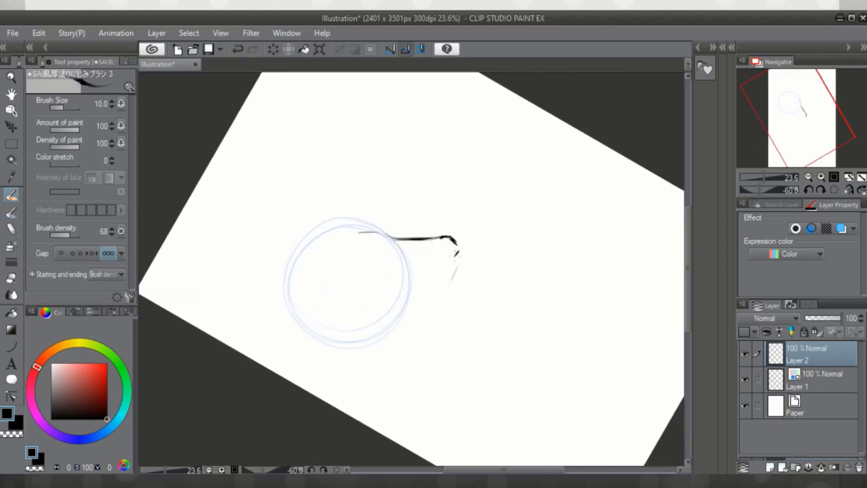
mouse_move(393, 254)
left_mouse_down()
mouse_move(397, 257)
mouse_move(454, 260)
mouse_move(459, 250)
mouse_move(438, 264)
left_mouse_up()
left_click(325, 471)
left_click(325, 470)
left_click(325, 471)
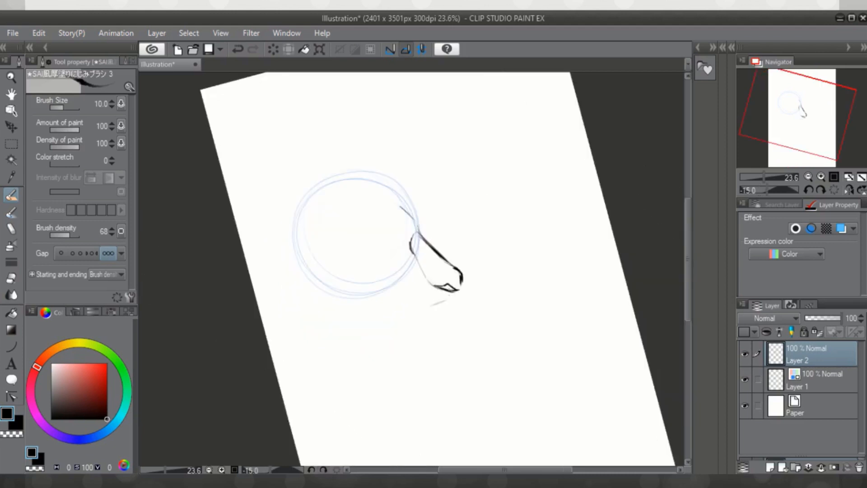
left_click_drag(404, 278, 425, 300)
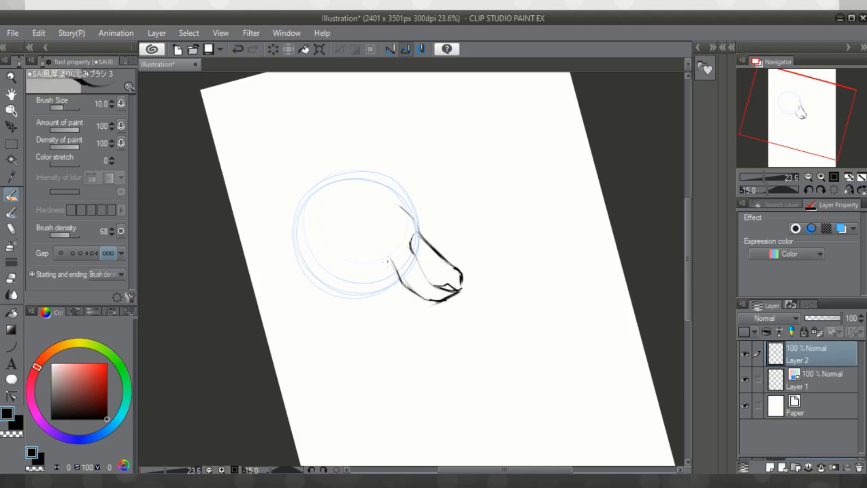
Step: Sketch the chin and lower jaw line beneath the mouth, running back toward the guide circle
left_click(312, 470)
left_click(311, 470)
left_click(312, 470)
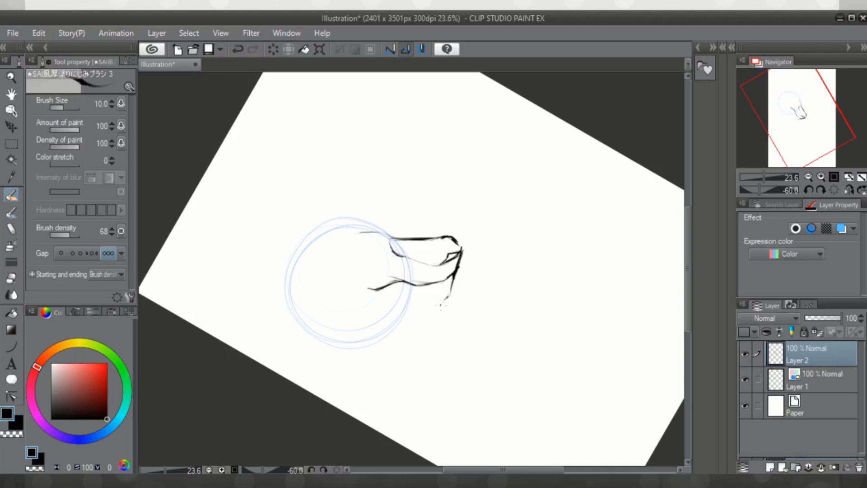
left_click_drag(388, 315, 448, 298)
Step: Thin the thick line at the front of the muzzle with the Hard eraser
key("e")
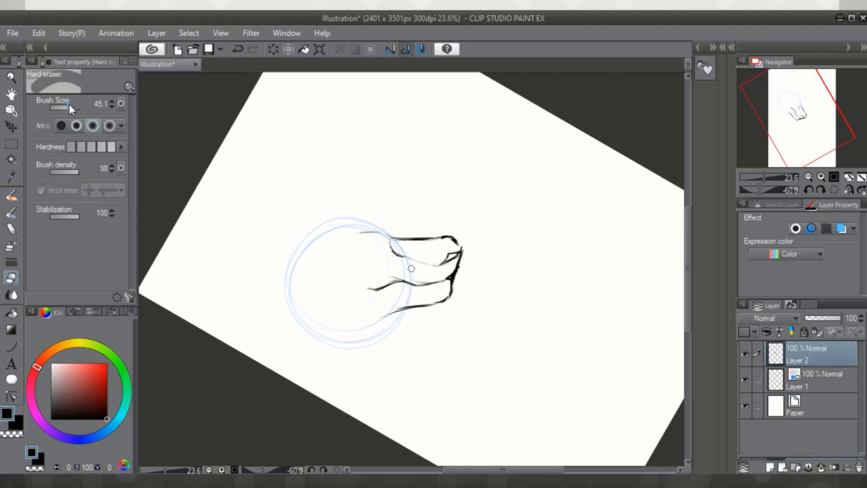
left_click_drag(464, 261, 457, 284)
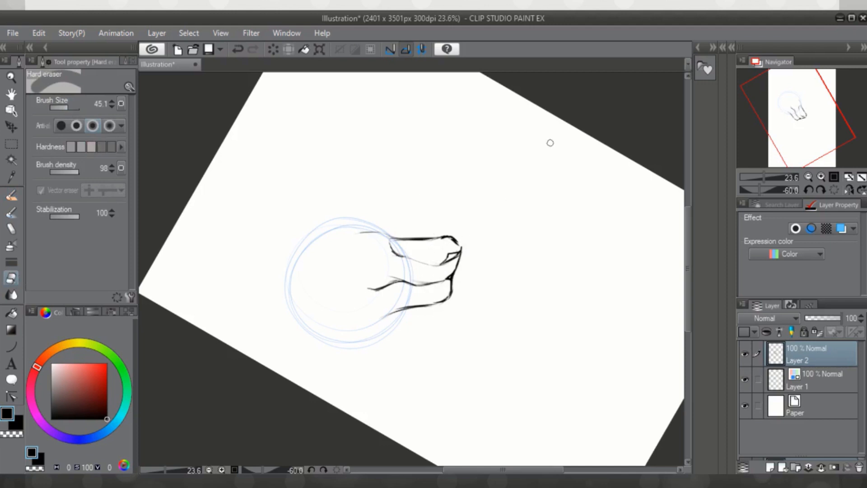
key("b")
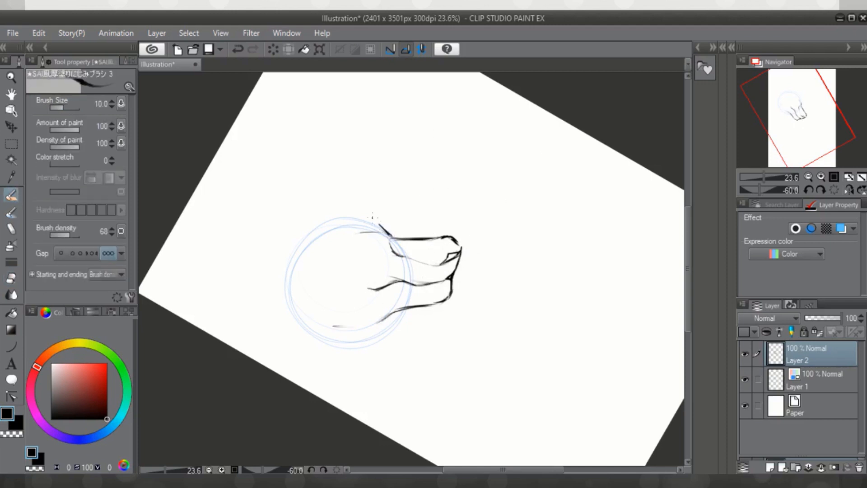
Step: Sketch the eye and cheek marking on a new layer and clean up the overlapping lines on Layer 2
key("ctrl+shift+n")
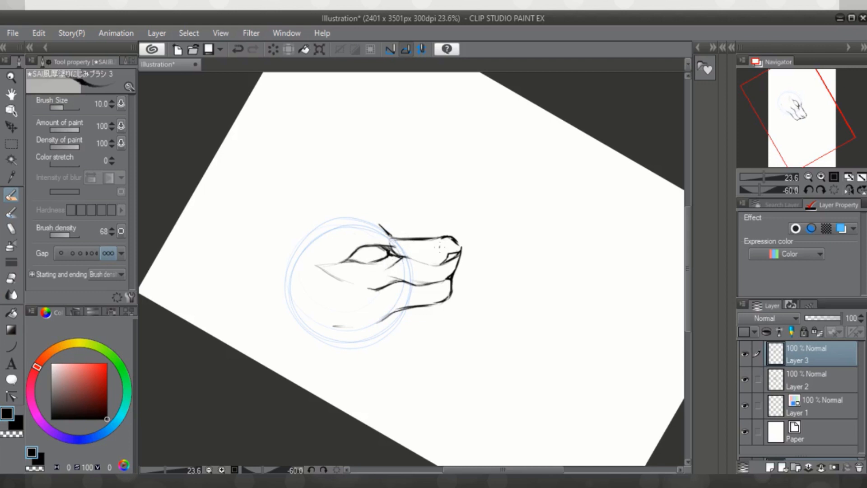
key("asciicircum")
key("asciicircum")
key("asciicircum")
left_click(11, 278)
left_click(808, 380)
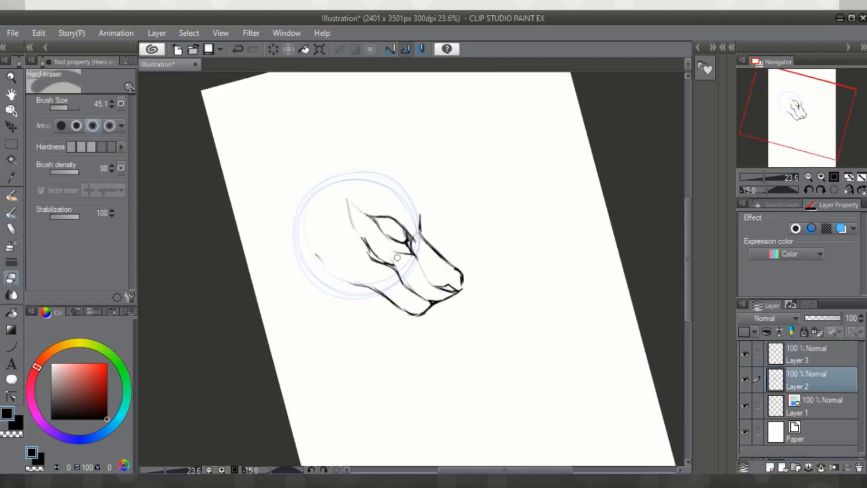
Step: Merge Layer 3 into Layer 2 and sketch the brow lines above the eye
left_click(804, 358)
key("ctrl+e")
key("b")
left_click_drag(373, 219, 406, 235)
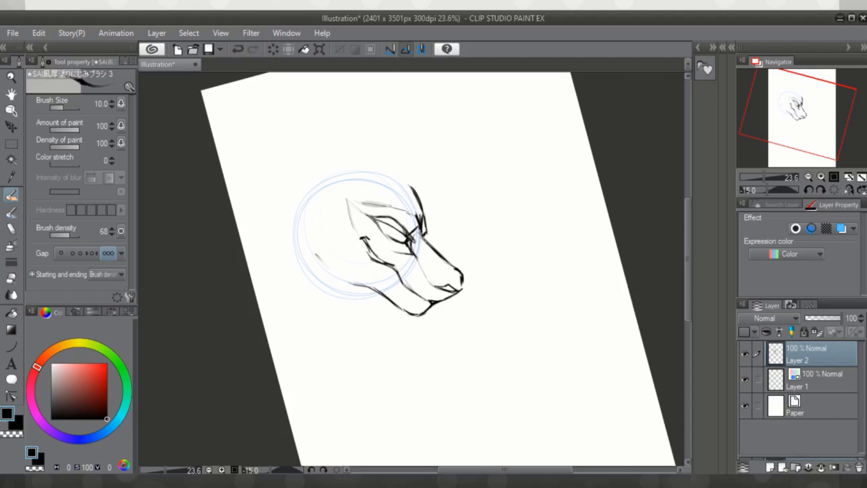
Step: Switch the selection tool to lasso and refine the lower jaw line with the Hard eraser and brush
key("e")
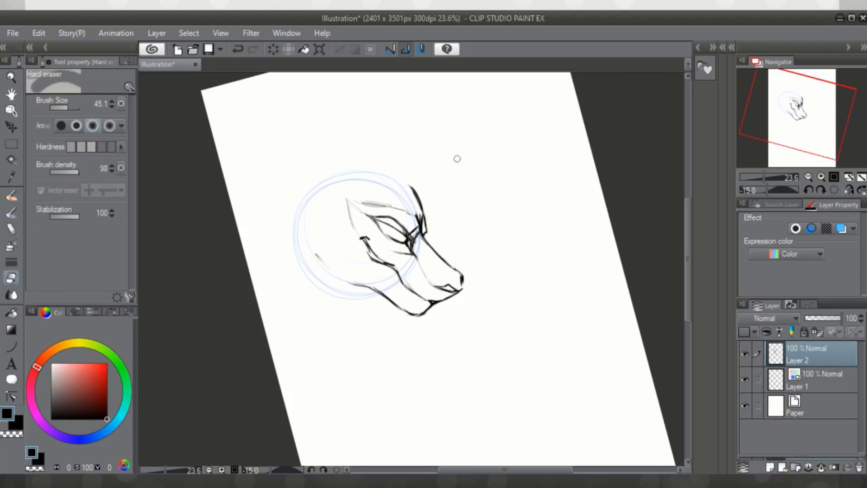
left_click(18, 146)
left_click(68, 113)
left_click(75, 62)
key("e")
mouse_move(402, 310)
left_mouse_down()
mouse_move(350, 283)
mouse_move(382, 291)
left_mouse_up()
key("b")
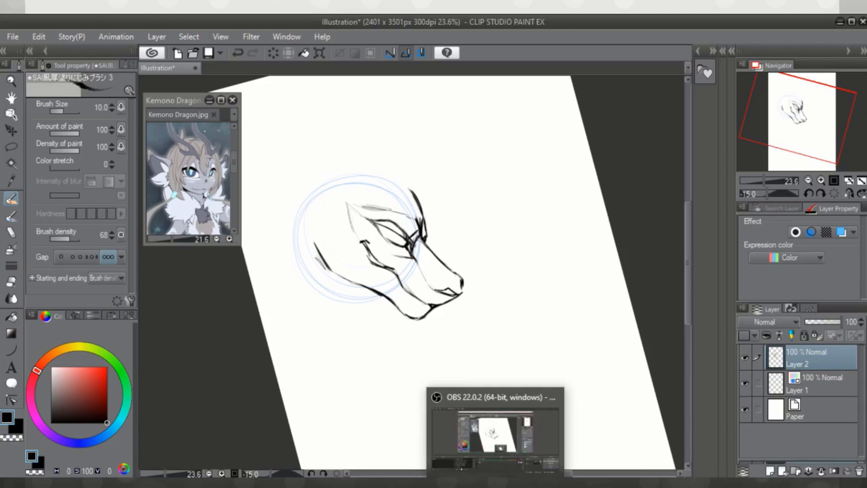
Step: Rotate Layer 1 and Layer 2 together by about -23.6 degrees to raise the snout
left_click(758, 383)
key("ctrl+t")
left_click_drag(499, 300, 510, 246)
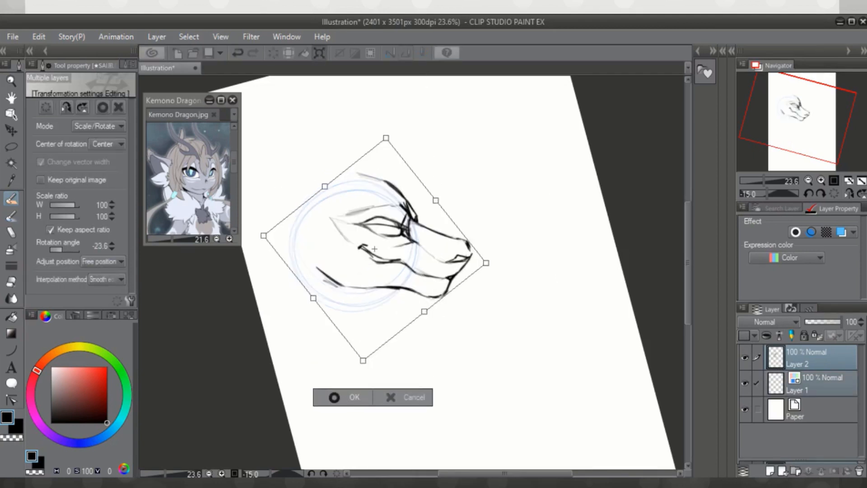
key("Return")
key("ctrl+0")
Step: Erase and redraw the lower jaw on Layer 2 and sketch the curved back of the cheek
left_click(812, 358)
key("e")
mouse_move(351, 275)
left_mouse_down()
mouse_move(436, 293)
mouse_move(406, 294)
mouse_move(422, 295)
left_mouse_up()
left_click(12, 194)
left_click(12, 282)
left_click(15, 198)
mouse_move(378, 274)
left_mouse_down()
mouse_move(344, 269)
mouse_move(351, 188)
left_mouse_up()
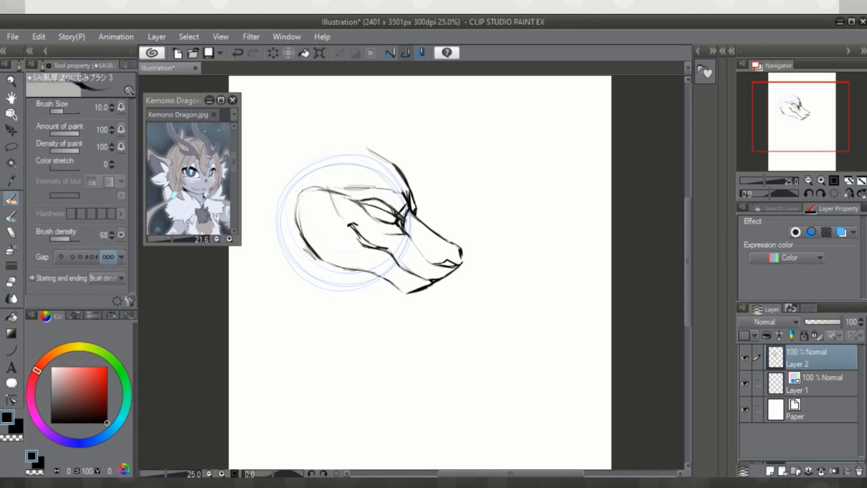
Step: Rough in the crown and back of the head around the guide circle and erase stray strokes with a larger eraser
left_click_drag(344, 138, 382, 149)
mouse_move(316, 132)
left_mouse_down()
mouse_move(388, 147)
mouse_move(283, 151)
left_mouse_up()
mouse_move(274, 156)
left_mouse_down()
mouse_move(276, 239)
mouse_move(303, 240)
left_mouse_up()
mouse_move(336, 133)
left_mouse_down()
mouse_move(286, 198)
mouse_move(301, 238)
left_mouse_up()
left_click(11, 282)
key("]")
mouse_move(303, 137)
left_mouse_down()
mouse_move(274, 203)
mouse_move(288, 232)
left_mouse_up()
mouse_move(293, 174)
left_mouse_down()
mouse_move(282, 206)
mouse_move(312, 253)
left_mouse_up()
left_click(12, 198)
Step: Redraw the crown contour from the back of the head to the brow and erase the excess lines
left_click_drag(293, 157, 281, 185)
mouse_move(334, 133)
left_mouse_down()
mouse_move(392, 151)
mouse_move(407, 173)
left_mouse_up()
left_click_drag(299, 148, 389, 146)
left_click(11, 282)
mouse_move(294, 173)
left_mouse_down()
mouse_move(360, 140)
mouse_move(396, 156)
left_mouse_up()
left_click(12, 198)
Step: Add a new raster layer and sketch the throat, back of the neck and lower neck edge
scroll(396, 191, "down", 2)
left_click(742, 308)
left_click(629, 36)
mouse_move(367, 253)
left_mouse_down()
mouse_move(347, 263)
mouse_move(364, 323)
left_mouse_up()
left_click_drag(360, 255, 349, 274)
left_click_drag(323, 158, 278, 257)
left_click_drag(289, 204, 280, 244)
left_click_drag(280, 258, 371, 330)
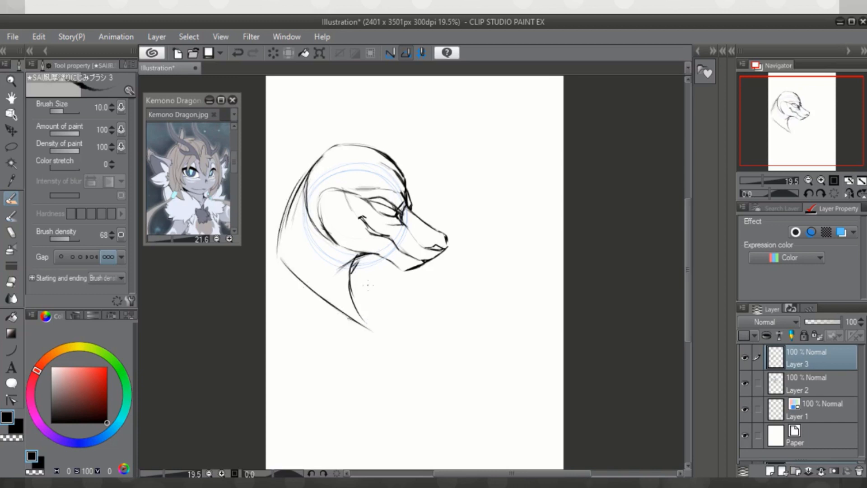
Step: Move Layers 1, 2 and 3 together toward the middle of the page with a transform
scroll(330, 276, "down", 1)
left_click(758, 383)
key("ctrl+t")
left_click(758, 409)
left_click_drag(393, 212, 445, 212)
key("Return")
Step: Reinforce the crown line on Layer 3 and sketch the throat tapering down to a point
left_click(769, 355)
left_click_drag(364, 179, 410, 158)
left_click_drag(336, 261, 404, 316)
left_click_drag(399, 284, 406, 326)
left_click(15, 283)
left_click(17, 200)
mouse_move(401, 266)
left_mouse_down()
mouse_move(415, 321)
mouse_move(401, 308)
left_mouse_up()
Step: Sketch the back of the neck and its angled lower edge, and erase stray marks at the throat
left_click_drag(335, 245, 331, 278)
left_click_drag(335, 283, 389, 306)
mouse_move(338, 230)
left_mouse_down()
mouse_move(319, 272)
mouse_move(334, 280)
left_mouse_up()
left_click(16, 285)
mouse_move(403, 261)
left_mouse_down()
mouse_move(390, 273)
mouse_move(405, 256)
left_mouse_up()
left_click(15, 199)
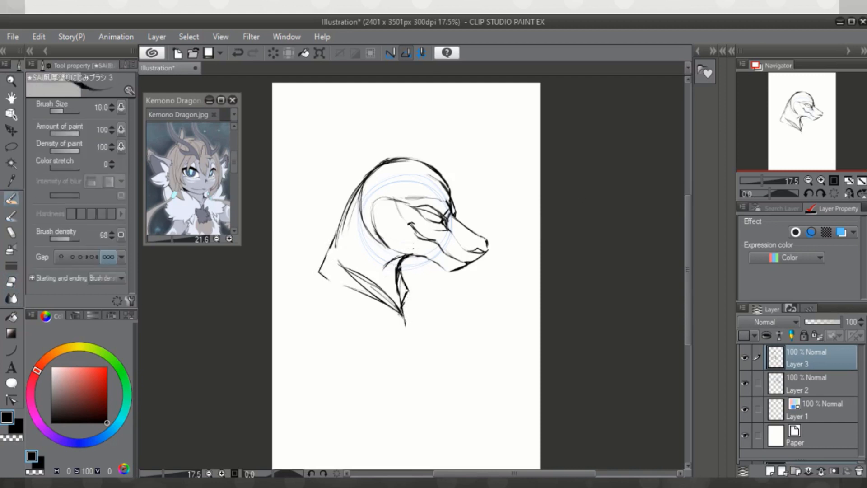
Step: Merge Layer 3 into Layer 2 and hide the guide-circle layer
right_click(810, 359)
left_click(720, 407)
left_click(745, 383)
Step: Scale the head sketch on Layer 2 to 130 % and reposition it on the page
key("ctrl+t")
left_click_drag(319, 328, 271, 379)
left_click_drag(383, 275, 416, 286)
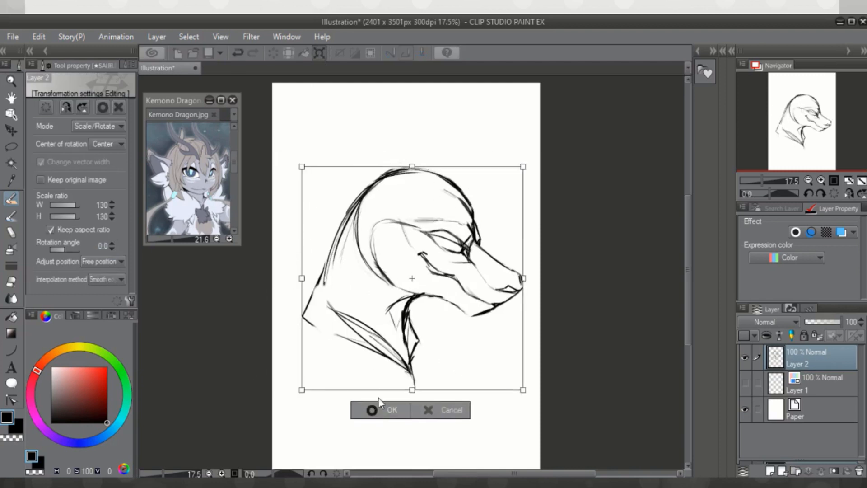
left_click(379, 409)
Step: Apply the blue layer color effect to Layer 2 and sketch a curved, forked horn on a new layer
left_click(839, 232)
key("ctrl+shift+n")
left_click_drag(443, 167, 390, 92)
mouse_move(422, 151)
left_mouse_down()
mouse_move(385, 145)
mouse_move(427, 152)
mouse_move(449, 141)
left_mouse_up()
key("ctrl+t")
left_click(403, 217)
Step: Duplicate the horn layer and rotate and reshape the copy beside the original with Free Transform
right_click(808, 357)
left_click(751, 220)
key("ctrl+t")
left_click_drag(486, 131, 470, 155)
right_click(470, 157)
left_click(502, 205)
left_click_drag(500, 99, 506, 103)
left_click_drag(433, 83, 440, 90)
left_click_drag(406, 187, 417, 180)
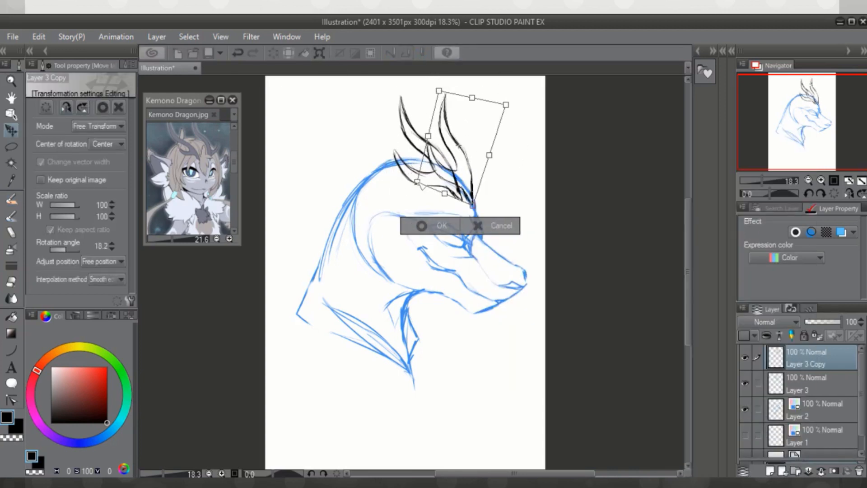
key("Return")
Step: Erase the overlapping horn lines and merge the horn copy into Layer 3
key("e")
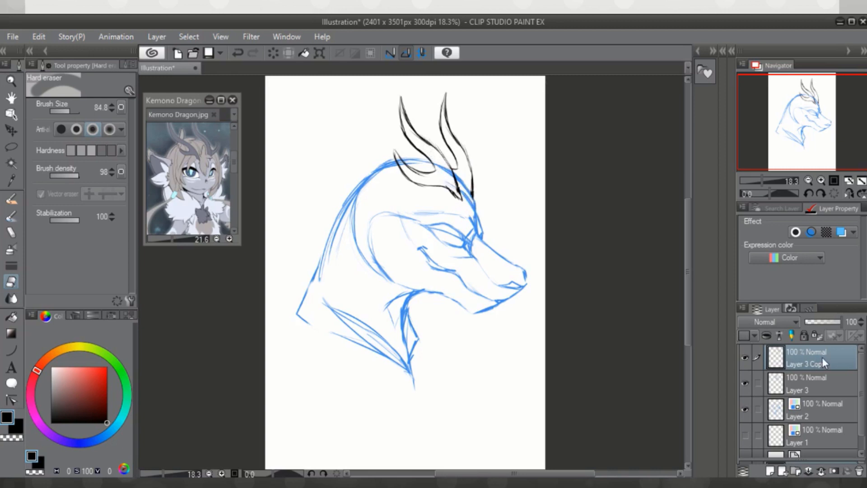
key("ctrl+e")
key("b")
Step: Apply the blue layer color effect to the horns and sketch a spiky hair tuft over the forehead on a new layer
left_click(841, 232)
left_click(742, 308)
left_click(652, 40)
mouse_move(458, 178)
left_mouse_down()
mouse_move(496, 154)
mouse_move(476, 182)
left_mouse_up()
mouse_move(460, 184)
left_mouse_down()
mouse_move(483, 197)
mouse_move(508, 193)
left_mouse_up()
left_click_drag(477, 194, 492, 237)
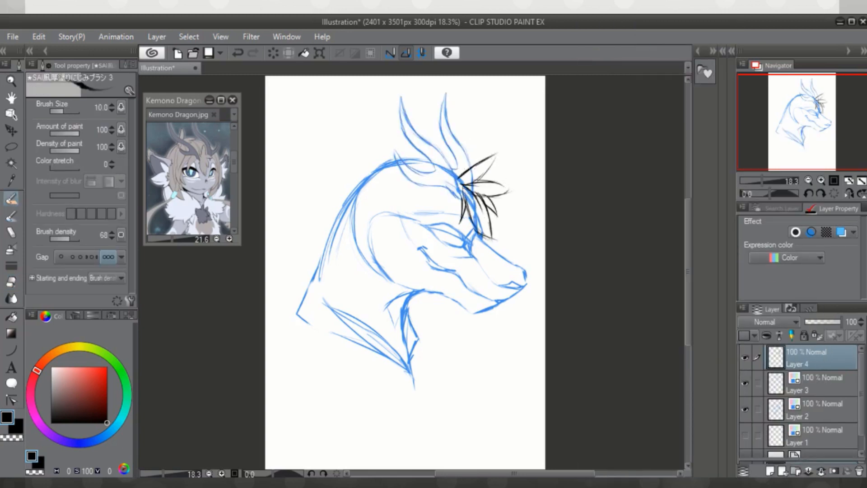
Step: Sketch a large pointed ear behind the horns and rotate and reposition it within a lasso selection
mouse_move(398, 183)
left_mouse_down()
mouse_move(322, 115)
mouse_move(373, 230)
mouse_move(417, 235)
left_mouse_up()
key("ctrl+t")
left_click(447, 264)
key("m")
key("ctrl+t")
left_click_drag(426, 88, 440, 102)
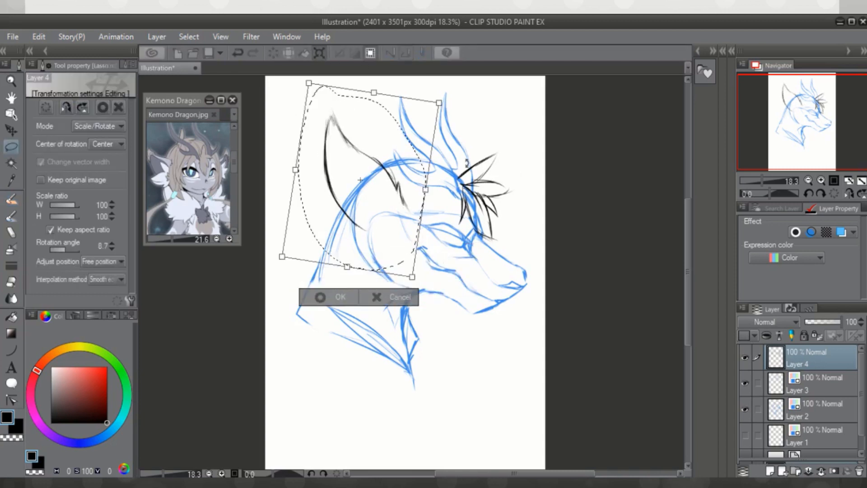
left_click(333, 283)
key("ctrl+d")
Step: Connect the ear to the head, draw its inner fur lines and erase the excess at its front base
key("b")
left_click_drag(342, 179, 369, 229)
left_click_drag(384, 143, 408, 173)
mouse_move(397, 156)
left_mouse_down()
mouse_move(424, 195)
mouse_move(385, 194)
left_mouse_up()
left_click_drag(388, 194, 369, 145)
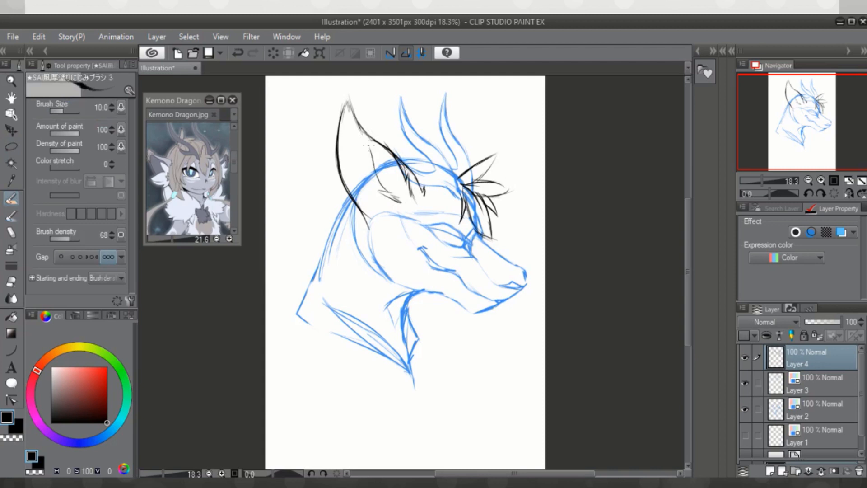
left_click(12, 283)
mouse_move(405, 173)
left_mouse_down()
mouse_move(420, 201)
mouse_move(424, 180)
mouse_move(418, 190)
left_mouse_up()
left_click(16, 196)
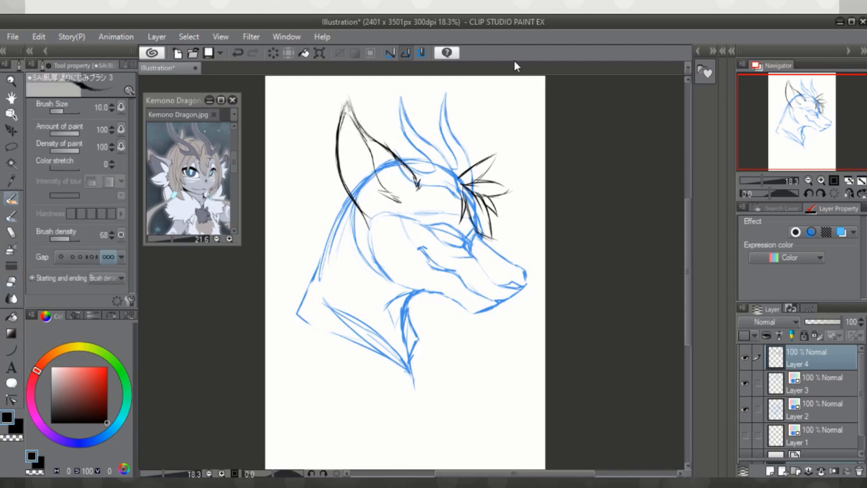
Step: Add a fur tuft to the ear's tip and sketch the second ear behind the horns
left_click_drag(349, 78, 357, 122)
left_click_drag(337, 112, 337, 128)
scroll(340, 81, "up", 1)
left_click_drag(390, 129, 432, 177)
left_click_drag(400, 145, 383, 112)
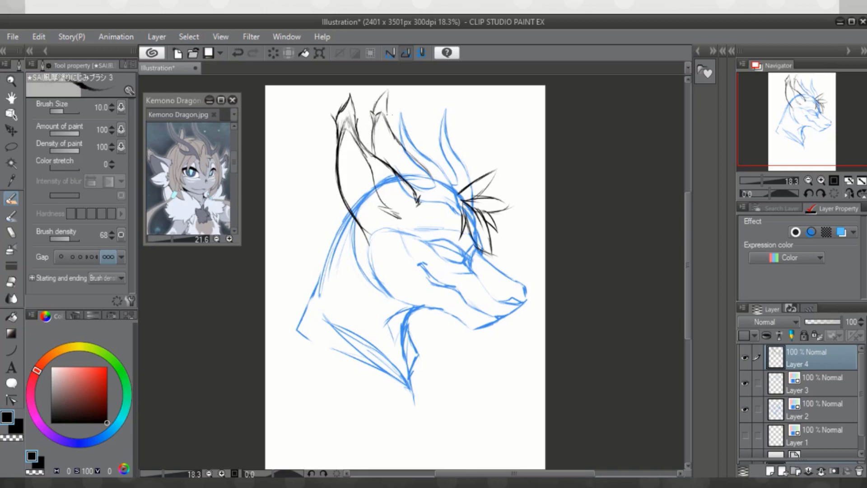
Step: Flip the canvas horizontally
left_click(38, 37)
mouse_move(97, 395)
left_click(316, 441)
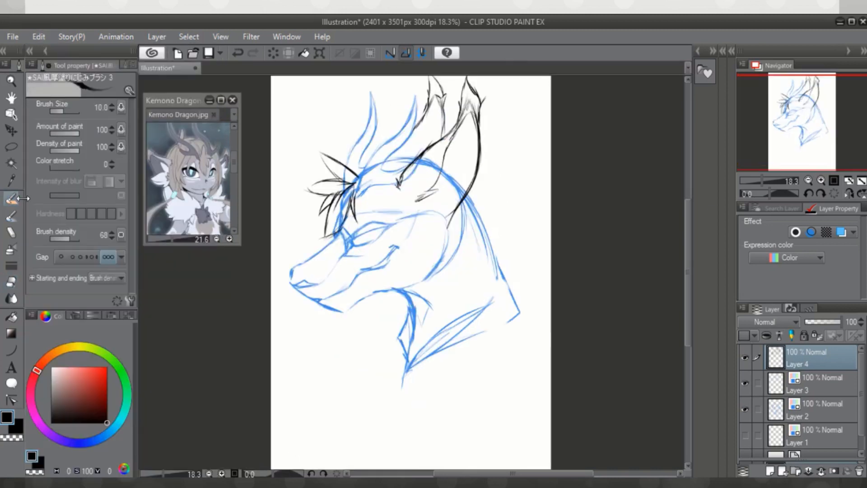
Step: Enable layer colour on the ear layer, Layer 4, and tint it orange
left_click(841, 231)
left_click(820, 247)
left_click(828, 118)
Step: On a new layer, sketch spiky hair tufts over the crown and forehead, sweeping from the horns back to the ear
left_click(769, 470)
left_click_drag(420, 124, 425, 152)
mouse_move(379, 106)
left_mouse_down()
mouse_move(425, 151)
mouse_move(416, 154)
left_mouse_up()
left_click_drag(318, 125, 393, 141)
mouse_move(318, 127)
left_mouse_down()
mouse_move(358, 164)
mouse_move(287, 171)
left_mouse_up()
left_click_drag(289, 173, 330, 194)
mouse_move(422, 149)
left_mouse_down()
mouse_move(370, 153)
mouse_move(364, 193)
left_mouse_up()
left_click_drag(415, 166, 453, 198)
Step: Sketch long hair locks hanging beside the cheek and a cluster of pointed tufts behind the ear
left_click_drag(398, 183, 445, 269)
left_click_drag(447, 206, 443, 287)
left_click_drag(399, 181, 372, 225)
left_click_drag(391, 186, 419, 263)
left_click_drag(477, 167, 486, 155)
left_click_drag(479, 180, 503, 187)
mouse_move(478, 193)
left_mouse_down()
mouse_move(502, 219)
mouse_move(472, 252)
left_mouse_up()
mouse_move(479, 197)
left_mouse_down()
mouse_move(473, 251)
mouse_move(461, 244)
left_mouse_up()
mouse_move(472, 189)
left_mouse_down()
mouse_move(474, 219)
mouse_move(487, 186)
left_mouse_up()
Step: On a new layer, draw a long curved lock sweeping from behind the cheek down past the chest to a forked tip
left_click(770, 471)
left_click_drag(426, 224, 437, 302)
left_click_drag(437, 306, 305, 422)
scroll(312, 407, "down", 1)
mouse_move(321, 374)
left_mouse_down()
mouse_move(324, 413)
mouse_move(341, 373)
left_mouse_up()
mouse_move(339, 379)
left_mouse_down()
mouse_move(367, 420)
mouse_move(461, 261)
mouse_move(430, 300)
left_mouse_up()
Step: On a new layer, draw a cylindrical band around the upper part of the long lock
left_click(770, 471)
left_click_drag(437, 242, 438, 270)
left_click_drag(438, 270, 461, 271)
left_click_drag(461, 241, 461, 270)
left_click_drag(453, 245, 461, 241)
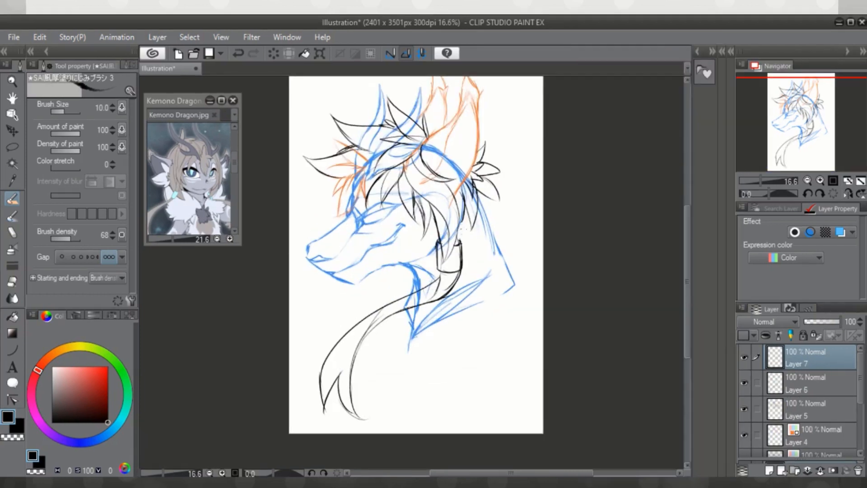
Step: Sketch fur strands down the back of the neck and inner fur lines in the near ear
left_click_drag(490, 206, 474, 253)
left_click_drag(492, 199, 495, 246)
mouse_move(447, 135)
left_mouse_down()
mouse_move(474, 121)
mouse_move(483, 145)
left_mouse_up()
left_click_drag(480, 147, 446, 181)
left_click_drag(486, 103, 484, 132)
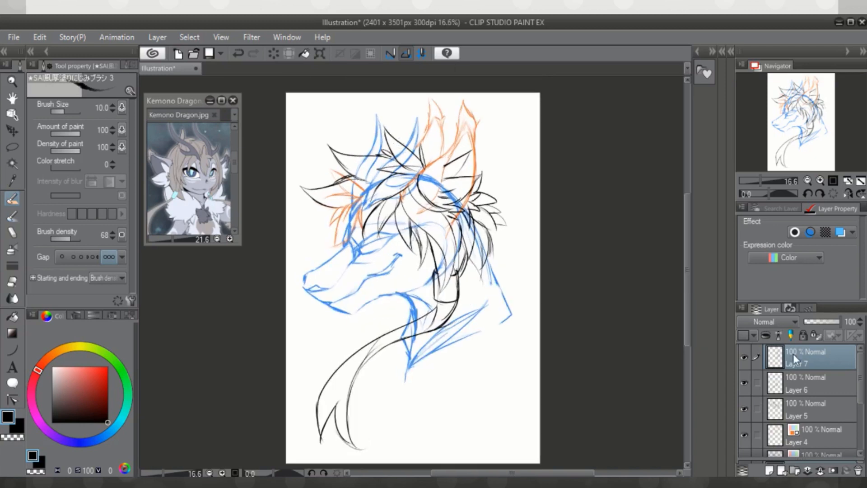
Step: Add a layer mask to the head sketch, Layer 2, and erase the skull guide lines hidden beneath the hair
left_click(780, 435)
key("e")
scroll(812, 407, "down", 2)
left_click(817, 412)
left_click(818, 438)
left_click(833, 471)
left_click(73, 111)
mouse_move(410, 170)
left_mouse_down()
mouse_move(367, 194)
mouse_move(451, 239)
mouse_move(402, 216)
left_mouse_up()
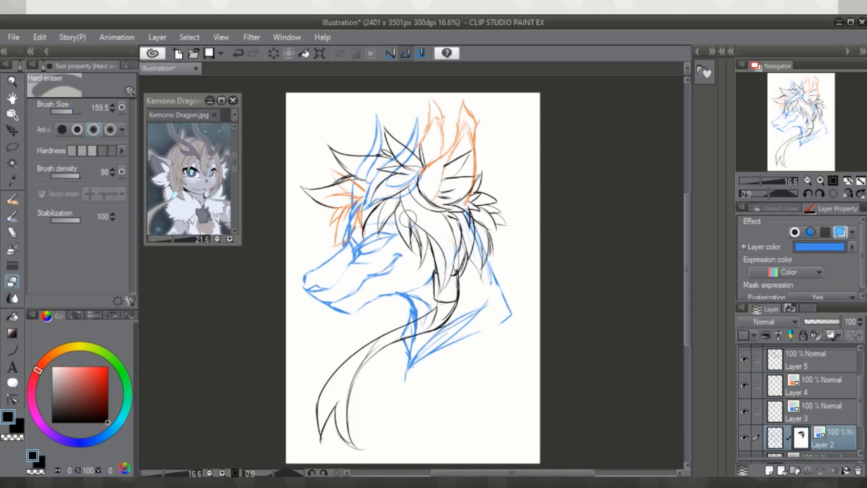
left_click_drag(481, 211, 458, 258)
left_click_drag(362, 195, 347, 239)
Step: Add a layer mask to the horn layer, Layer 3, and erase the far horn where hair covers it
left_click(793, 389)
left_click(795, 410)
left_click(833, 470)
left_click_drag(379, 159, 352, 206)
Step: Mask the hair layer, Layer 5, and erase the strands crossing the near horn with a 45.1 hard eraser
left_click(804, 360)
left_click(746, 358)
left_click(744, 360)
left_click(67, 111)
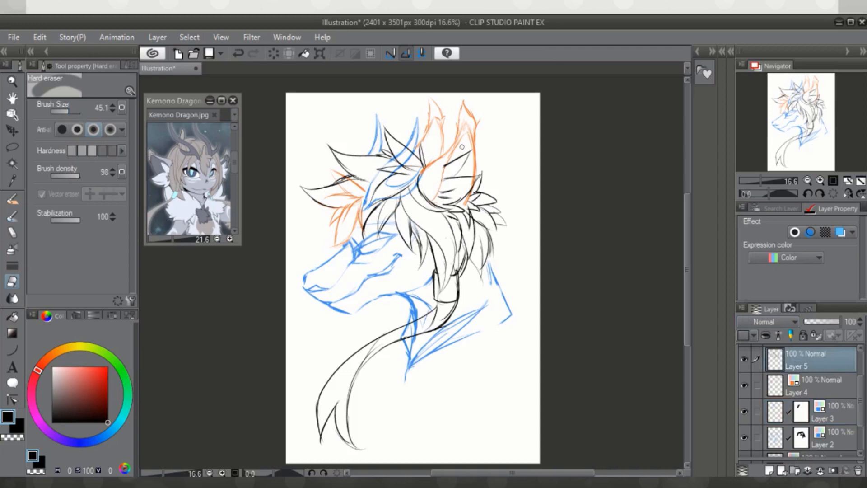
scroll(395, 113, "up", 3)
left_click(833, 470)
left_click_drag(398, 169, 375, 198)
left_click_drag(435, 197, 390, 233)
left_click_drag(287, 205, 316, 201)
Step: Redraw the hair strokes around the near horn's base with the brush
scroll(316, 201, "down", 3)
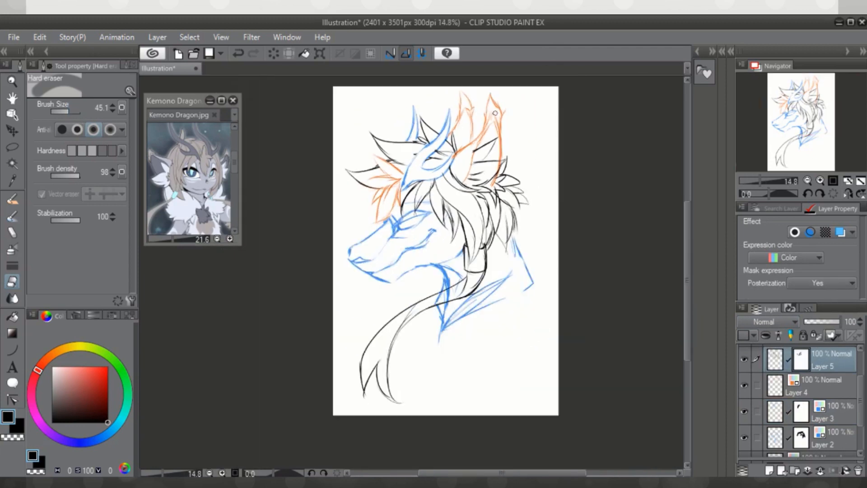
scroll(316, 201, "up", 2)
key("b")
left_click_drag(418, 174, 383, 209)
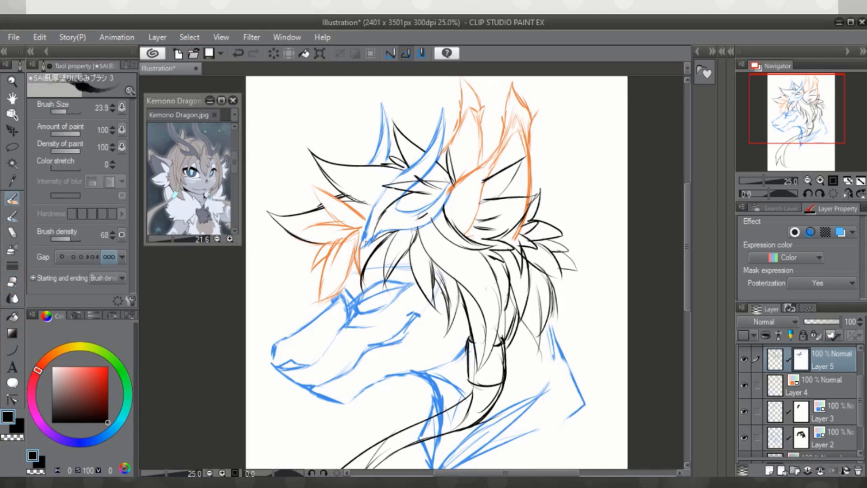
key("ctrl+shift+n")
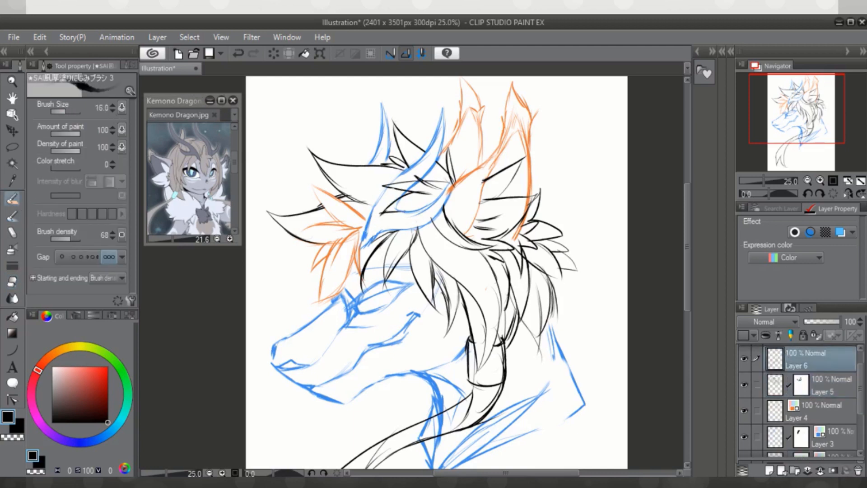
left_click_drag(387, 216, 430, 201)
Step: Add a new empty layer above Layer 7
scroll(406, 208, "down", 3)
scroll(406, 208, "up", 2)
left_click_drag(860, 384, 861, 368)
left_click(780, 355)
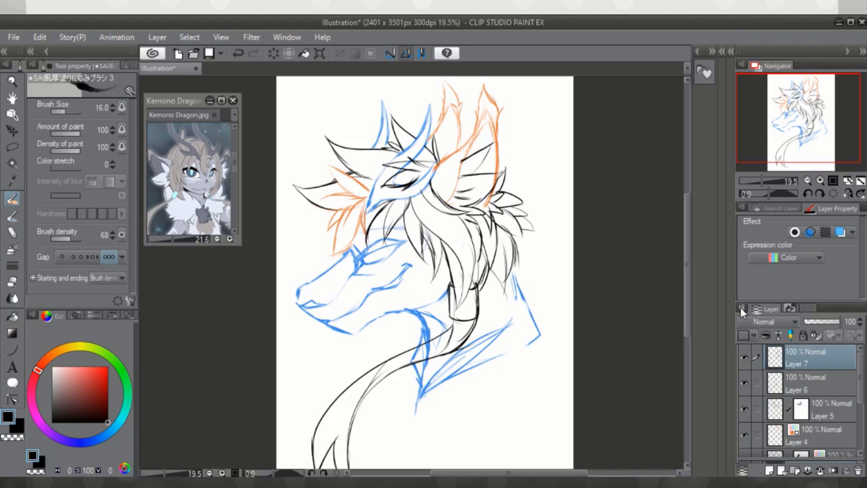
key("ctrl+shift+n")
Step: Enable layer colour on Layers 6 and 7 and tint both orange
scroll(397, 181, "down", 2)
scroll(397, 181, "up", 1)
left_click(804, 409)
left_click(840, 232)
left_click(799, 382)
left_click(840, 232)
left_click(819, 247)
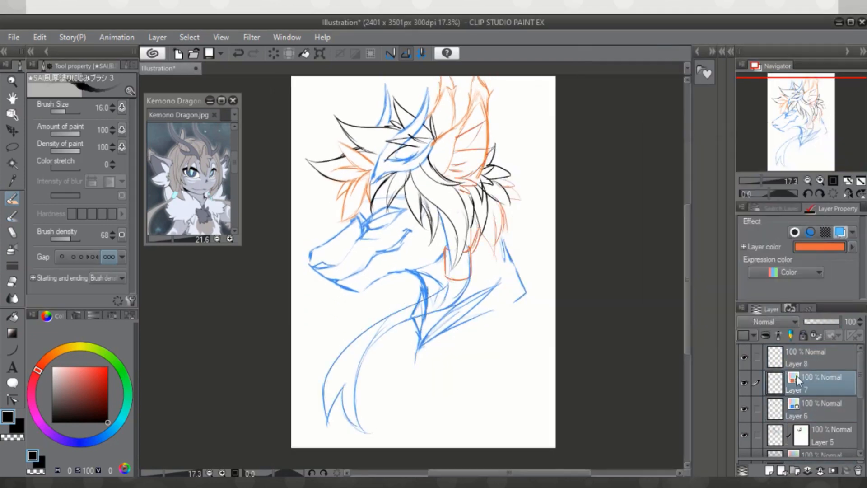
left_click(808, 409)
left_click(820, 247)
left_click(793, 149)
Step: Enable layer colour on the hair layer, Layer 5, and tint it yellow-orange
left_click(813, 358)
left_click(822, 389)
left_click(840, 232)
left_click(820, 247)
left_click(794, 149)
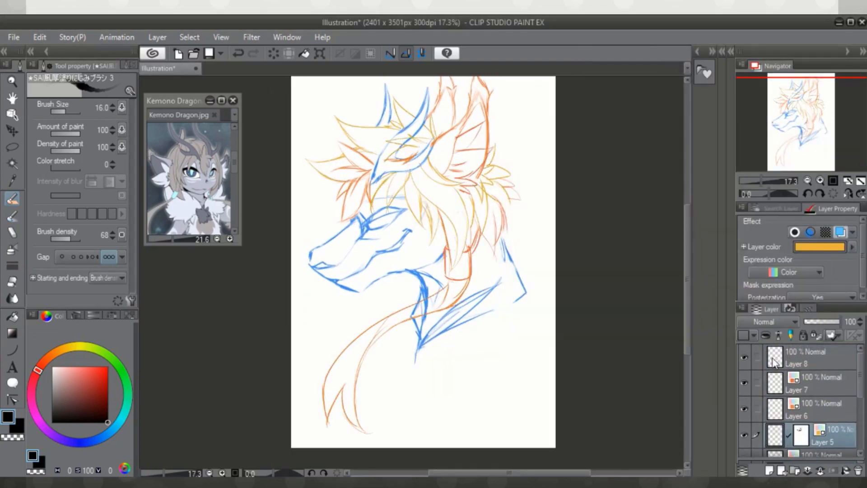
Step: Hide Layer 6 and sketch the throat fur tuft and the curved neckline up to the back on Layer 8
left_click(773, 361)
left_click(744, 409)
left_click_drag(426, 289, 431, 315)
mouse_move(396, 296)
left_mouse_down()
mouse_move(425, 294)
mouse_move(389, 331)
left_mouse_up()
mouse_move(411, 333)
left_mouse_down()
mouse_move(395, 366)
mouse_move(430, 344)
left_mouse_up()
mouse_move(440, 307)
left_mouse_down()
mouse_move(427, 348)
mouse_move(527, 200)
left_mouse_up()
mouse_move(525, 195)
left_mouse_down()
mouse_move(534, 276)
mouse_move(505, 258)
mouse_move(621, 266)
left_mouse_up()
scroll(395, 261, "down", 2)
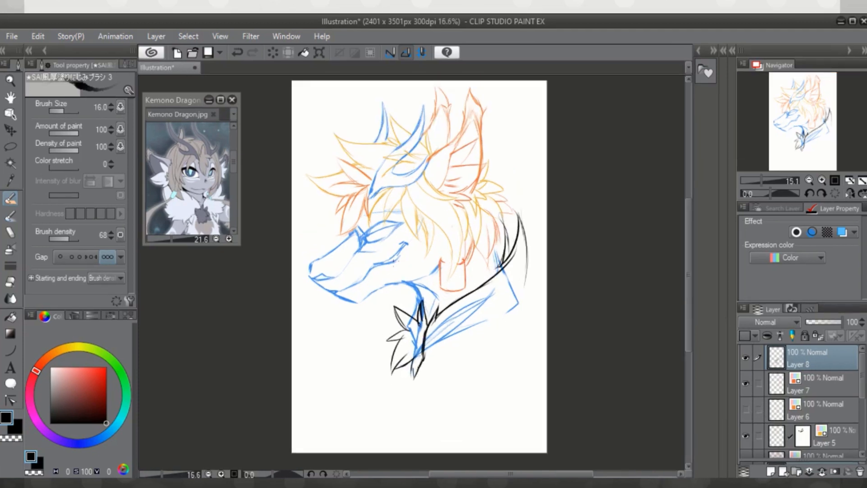
left_click(38, 36)
left_click(81, 327)
left_click(387, 270)
left_click(70, 36)
Step: Widen the canvas to 3101 px while keeping its 3501 px height
left_click(38, 36)
left_click(82, 344)
left_click(815, 262)
Step: Sketch a large mane of overlapping pointed fur tufts behind the neck, fanning out into the widened canvas area
left_click_drag(481, 323, 540, 251)
left_click_drag(468, 190, 497, 239)
mouse_move(526, 217)
left_mouse_down()
mouse_move(499, 260)
mouse_move(503, 291)
left_mouse_up()
left_click_drag(533, 280, 501, 350)
left_click_drag(479, 298, 399, 371)
left_click_drag(397, 374, 483, 386)
left_click_drag(393, 397, 449, 382)
left_click_drag(438, 359, 514, 332)
left_click_drag(481, 365, 576, 335)
left_click_drag(524, 332, 552, 301)
left_click_drag(469, 386, 570, 401)
left_click_drag(542, 311, 548, 257)
mouse_move(540, 322)
left_mouse_down()
mouse_move(571, 299)
mouse_move(546, 331)
left_mouse_up()
Step: Add a fringe of short fur tufts along the lower edge and front of the chest
left_click_drag(420, 383, 465, 413)
left_click_drag(464, 382, 466, 412)
left_click_drag(365, 357, 331, 359)
left_click_drag(348, 314, 365, 342)
left_click_drag(361, 291, 367, 329)
left_click_drag(374, 298, 382, 323)
scroll(414, 295, "up", 1)
left_click_drag(368, 363, 353, 384)
mouse_move(378, 381)
left_mouse_down()
mouse_move(361, 407)
mouse_move(376, 422)
left_mouse_up()
mouse_move(377, 381)
left_mouse_down()
mouse_move(424, 416)
mouse_move(439, 412)
left_mouse_up()
Step: Flip the canvas horizontally
left_click(37, 37)
mouse_move(167, 396)
left_click(271, 444)
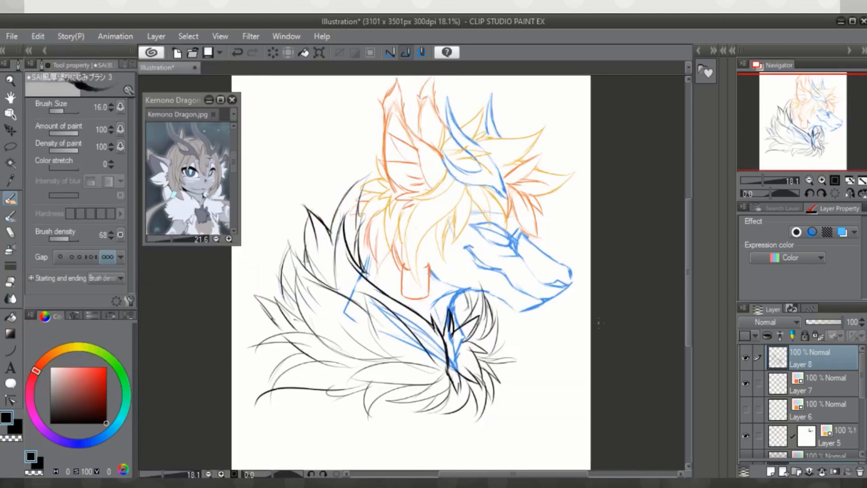
Step: Draw the slit pupil and iris inside the eye and a curved contour on the snout near the nose
scroll(496, 230, "up", 4)
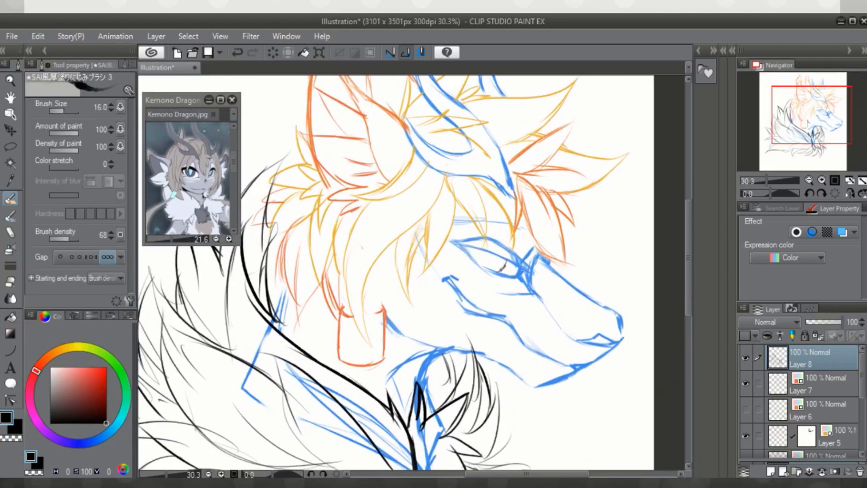
scroll(507, 228, "down", 4)
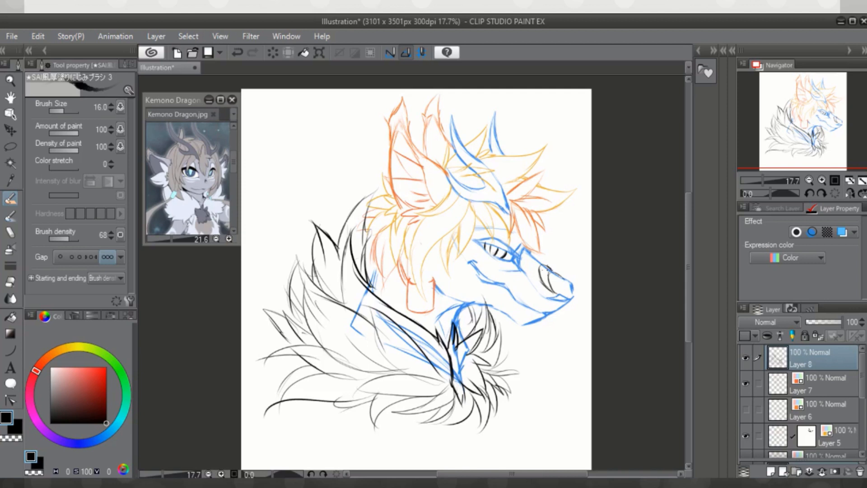
Step: Erase the old neck and shoulder guide lines beneath the mane on the head sketch layer
scroll(488, 255, "down", 1)
scroll(826, 406, "down", 4)
left_click(843, 394)
scroll(844, 395, "down", 1)
left_click(835, 407)
left_click(746, 406)
key("e")
left_click(746, 407)
mouse_move(394, 311)
left_mouse_down()
mouse_move(473, 337)
mouse_move(459, 321)
left_mouse_up()
mouse_move(371, 300)
left_mouse_down()
mouse_move(370, 327)
mouse_move(435, 352)
left_mouse_up()
Step: Turn off layer colour on Layers 2 and 3 and erase the overlapping horn lines within the hair
key("b")
left_click_drag(862, 404, 863, 398)
scroll(425, 314, "down", 2)
scroll(481, 343, "up", 3)
left_click(11, 281)
left_click(842, 232)
left_click(779, 414)
left_click(842, 232)
left_click(807, 431)
left_click_drag(468, 159, 479, 168)
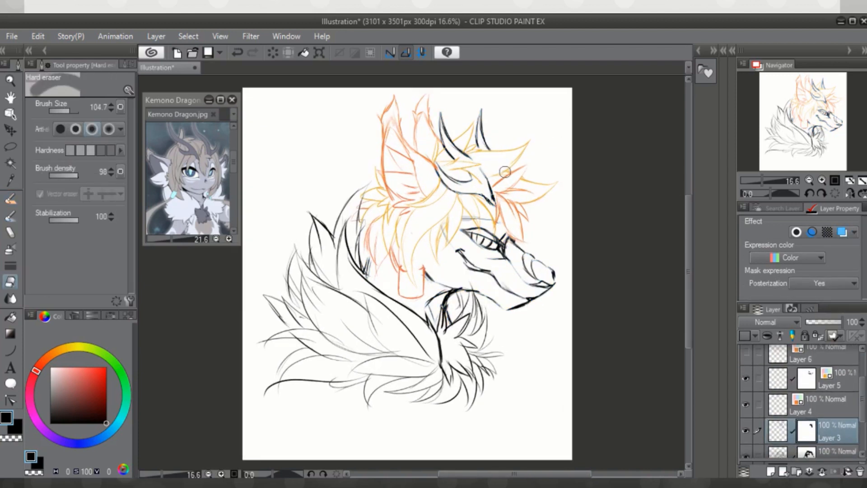
Step: Turn off layer colour on the remaining tinted ear, hair and long-lock layers, Layers 4 to 7
left_click(779, 440)
left_click(842, 232)
left_click(779, 414)
left_click(842, 232)
left_click(805, 367)
left_click(842, 232)
left_click(780, 410)
left_click(842, 232)
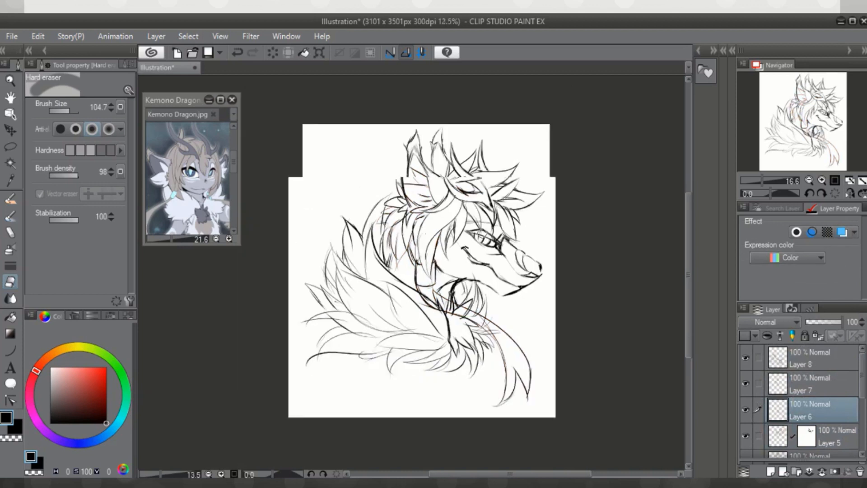
Step: Sketch a second long lock flowing forward from the chest fur to the canvas edge with the brush
left_click(11, 199)
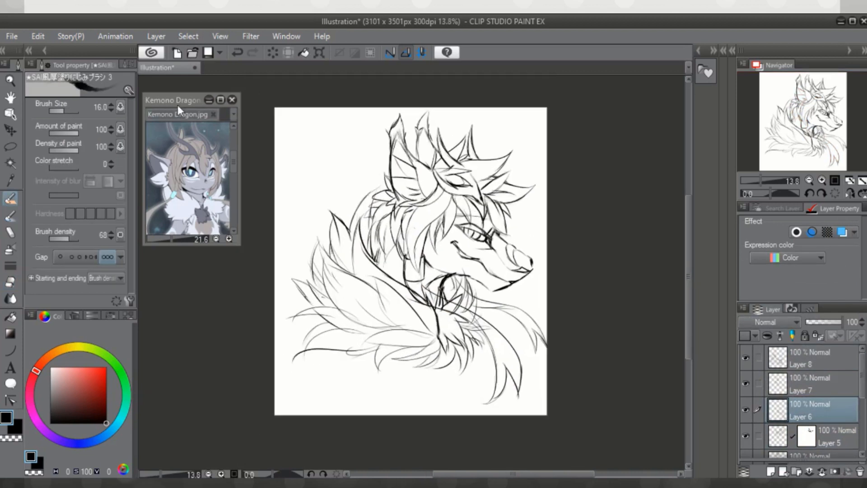
left_click(38, 36)
left_click(86, 365)
left_click_drag(547, 261, 605, 261)
left_click_drag(276, 261, 307, 261)
left_click(817, 259)
key("ctrl+z")
Step: Widen the canvas to 3419 px across and extend the forward-flowing lock's tip into the added space
left_click(38, 36)
left_click(135, 365)
left_click_drag(547, 272, 586, 272)
left_click_drag(276, 272, 285, 272)
left_click(817, 259)
left_click_drag(489, 320, 519, 359)
Step: Merge the character sketch into one blue-tinted layer beneath a new layer and select the Ink brush
right_click(815, 407)
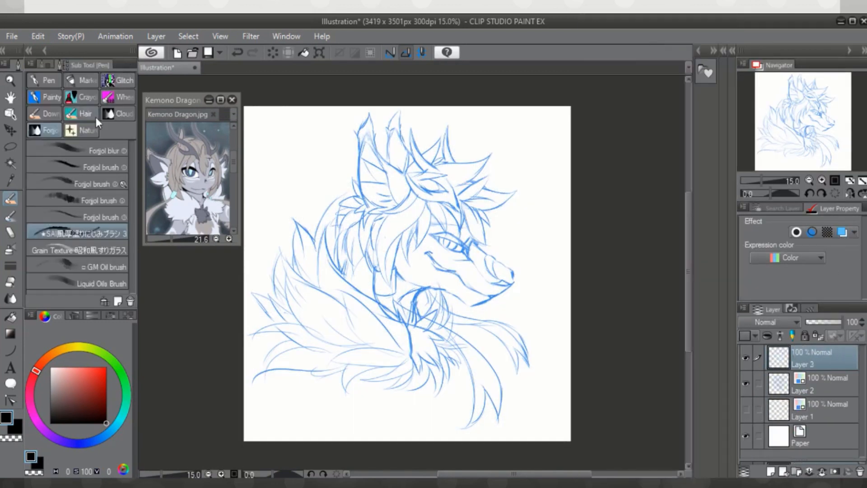
left_click(82, 98)
mouse_move(132, 268)
left_mouse_down()
mouse_move(132, 231)
mouse_move(133, 272)
left_mouse_up()
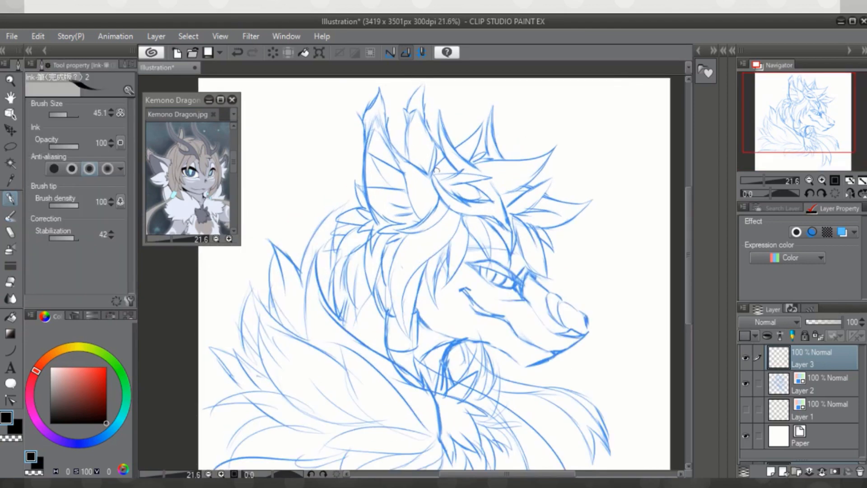
Step: Ink the curved horn above the brow on Layer 3 with brush size 19.4 and stabilization 100
scroll(451, 203, "up", 2)
mouse_move(559, 300)
left_mouse_down()
mouse_move(448, 123)
mouse_move(519, 246)
left_mouse_up()
mouse_move(435, 215)
left_mouse_down()
mouse_move(557, 299)
mouse_move(447, 121)
mouse_move(522, 254)
mouse_move(436, 213)
left_mouse_up()
key("ctrl+z")
key("ctrl+z")
key("ctrl+z")
key("ctrl+z")
key("ctrl+z")
mouse_move(446, 118)
left_mouse_down()
mouse_move(453, 176)
mouse_move(510, 246)
mouse_move(439, 206)
mouse_move(556, 301)
left_mouse_up()
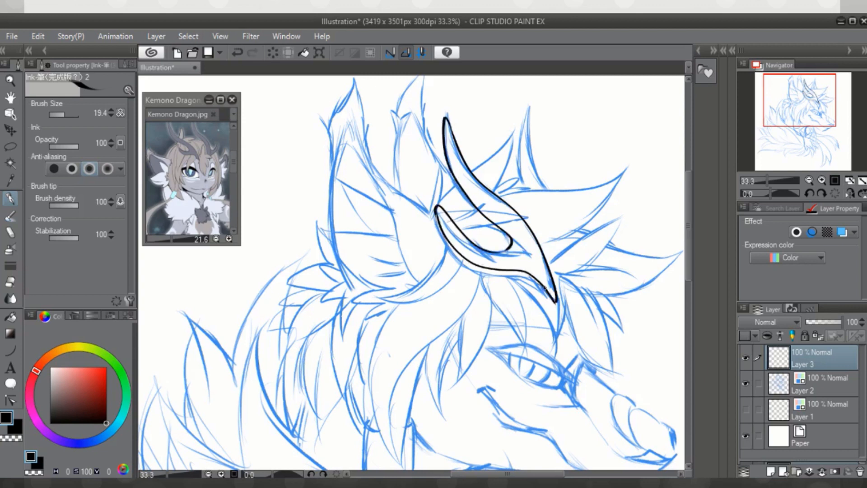
Step: Add a new layer above the horn lineart and ink the main outlines of both ears on it
scroll(352, 131, "down", 2)
scroll(490, 150, "up", 2)
mouse_move(422, 229)
left_mouse_down()
mouse_move(430, 241)
mouse_move(407, 245)
mouse_move(333, 148)
mouse_move(327, 266)
left_mouse_up()
scroll(676, 318, "down", 2)
left_click(743, 308)
left_click(673, 41)
scroll(343, 285, "up", 1)
left_click_drag(391, 293, 323, 159)
scroll(393, 140, "down", 1)
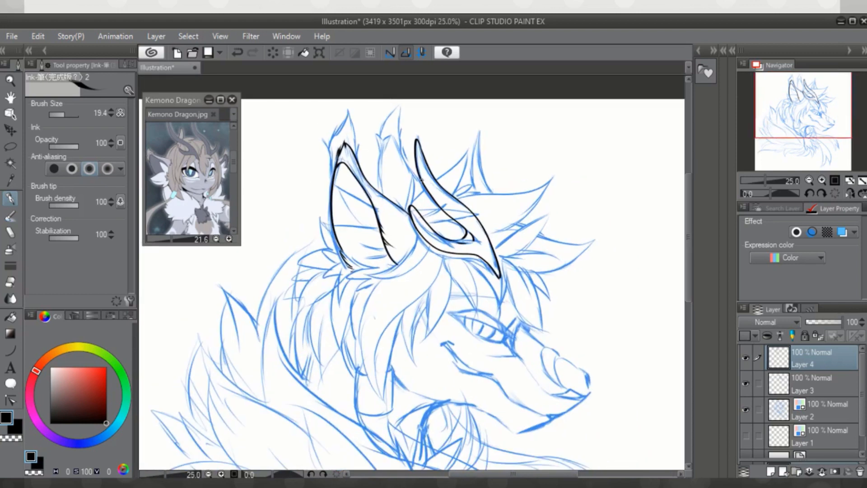
left_click_drag(391, 139, 380, 196)
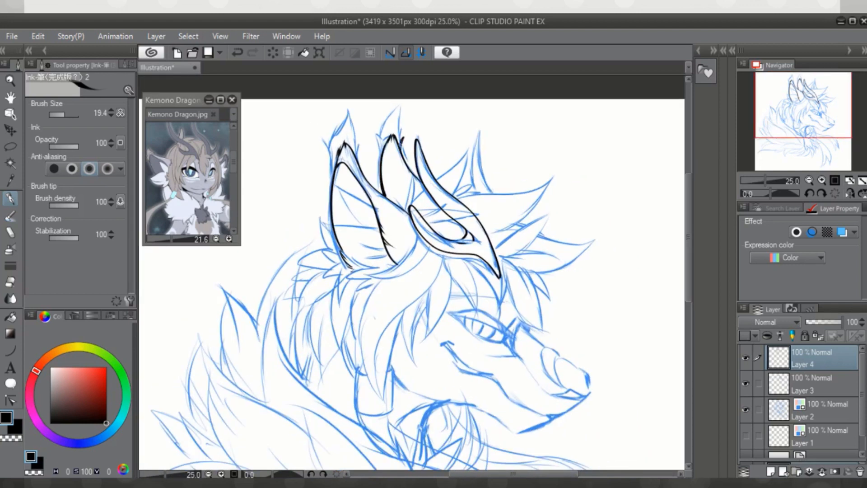
Step: Ink the pointed fur tufts at both ear tips with stabilization 61
left_click_drag(376, 128, 379, 156)
left_click_drag(386, 127, 385, 180)
scroll(295, 123, "up", 4)
left_click_drag(374, 103, 383, 156)
left_click_drag(372, 113, 350, 197)
left_click_drag(351, 190, 347, 212)
Step: Ink the spiky hair tufts behind and in front of the horn, down to the forehead
scroll(270, 107, "down", 1)
left_click_drag(419, 178, 411, 214)
left_click_drag(419, 177, 416, 209)
mouse_move(418, 207)
left_mouse_down()
mouse_move(473, 152)
mouse_move(423, 214)
left_mouse_up()
left_click_drag(438, 214, 491, 219)
left_click_drag(492, 219, 437, 230)
left_click_drag(467, 197, 571, 177)
mouse_move(571, 177)
left_mouse_down()
mouse_move(506, 252)
mouse_move(569, 207)
left_mouse_up()
mouse_move(569, 209)
left_mouse_down()
mouse_move(514, 246)
mouse_move(624, 247)
mouse_move(539, 280)
left_mouse_up()
left_click_drag(511, 257, 564, 346)
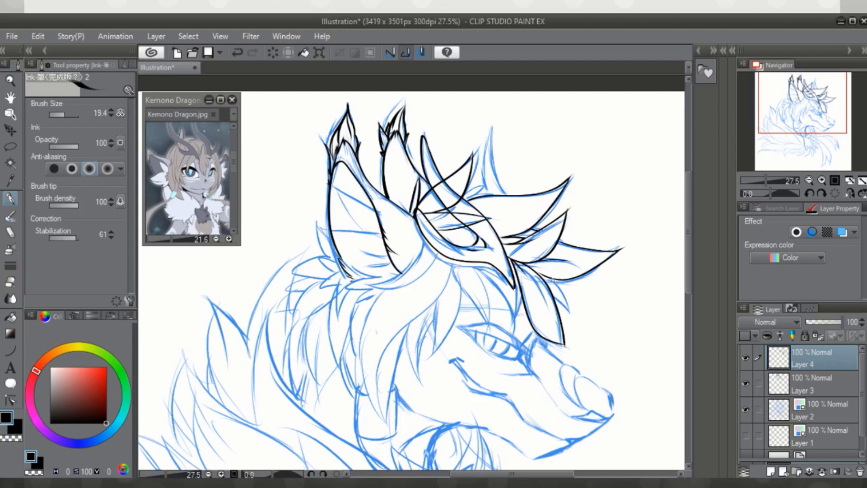
scroll(547, 218, "up", 1)
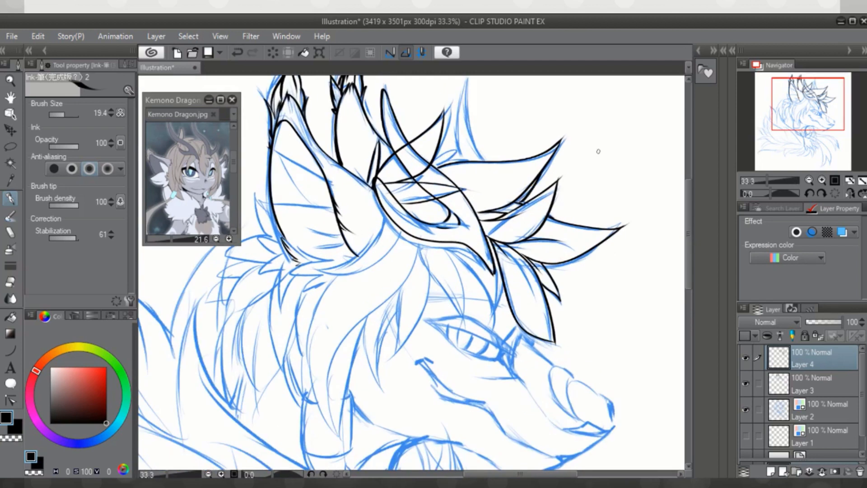
Step: Ink the fringe beneath the horn and the long hair strands sweeping down beside the cheek on Layer 4
left_click_drag(450, 243, 499, 284)
scroll(484, 225, "down", 1)
scroll(484, 213, "up", 1)
left_click_drag(478, 220, 518, 296)
mouse_move(509, 227)
left_mouse_down()
mouse_move(517, 267)
mouse_move(454, 329)
left_mouse_up()
left_click_drag(477, 226, 388, 378)
left_click_drag(425, 297, 403, 427)
left_click_drag(460, 211, 384, 251)
mouse_move(443, 190)
left_mouse_down()
mouse_move(438, 213)
mouse_move(379, 249)
left_mouse_up()
left_click_drag(396, 255, 399, 413)
scroll(442, 372, "down", 1)
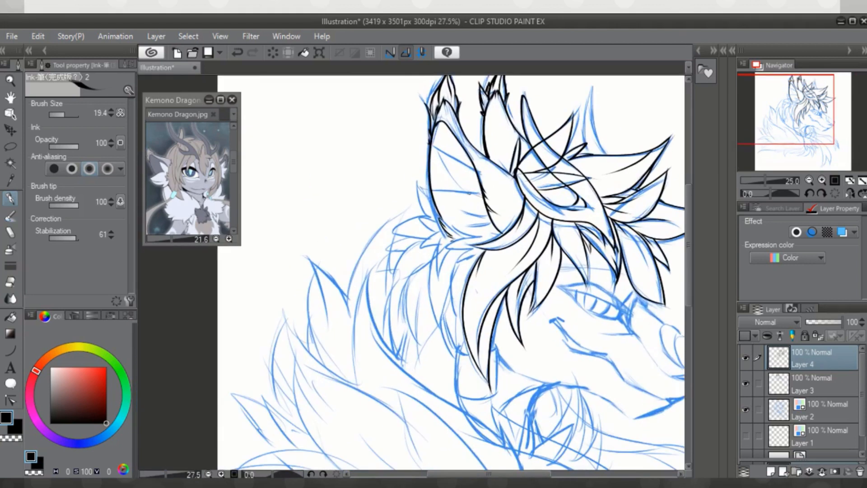
Step: Ink the inner fur of the near ear and the small hair tufts at its base
scroll(495, 226, "up", 2)
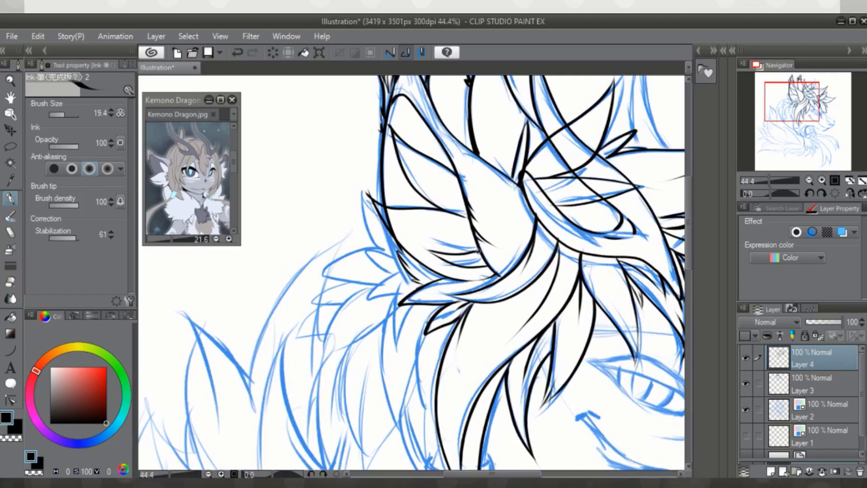
mouse_move(473, 231)
left_mouse_down()
mouse_move(431, 167)
mouse_move(469, 221)
left_mouse_up()
left_click_drag(404, 305, 435, 283)
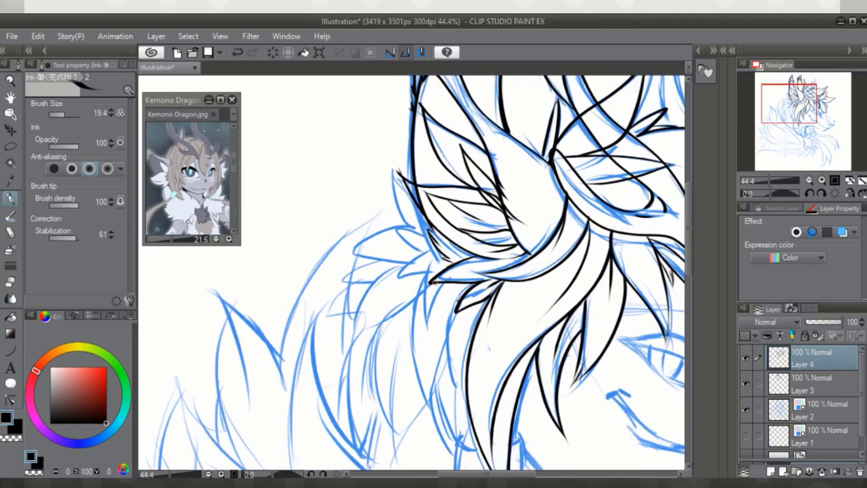
left_click_drag(392, 171, 424, 236)
left_click_drag(434, 253, 392, 277)
Step: Ink the layered hair tufts behind the ear and the strands hanging down the back of the head
left_click_drag(452, 294, 463, 398)
scroll(421, 212, "down", 8)
scroll(467, 259, "up", 5)
left_click_drag(377, 191, 340, 201)
left_click_drag(340, 202, 387, 210)
key("h")
scroll(380, 219, "down", 1)
mouse_move(530, 222)
left_mouse_down()
mouse_move(502, 269)
mouse_move(511, 317)
left_mouse_up()
left_click_drag(504, 212, 499, 272)
left_click_drag(486, 242, 498, 287)
left_click_drag(507, 213, 512, 304)
mouse_move(467, 272)
left_mouse_down()
mouse_move(507, 240)
mouse_move(537, 179)
mouse_move(403, 458)
left_mouse_up()
Step: Add a new layer and ink the long lock curving down from the hair to its forked tip
scroll(537, 179, "down", 2)
key("ctrl+shift+n")
scroll(361, 425, "up", 2)
left_click_drag(552, 205, 349, 446)
scroll(430, 253, "down", 1)
key("ctrl+z")
left_click_drag(536, 178, 354, 405)
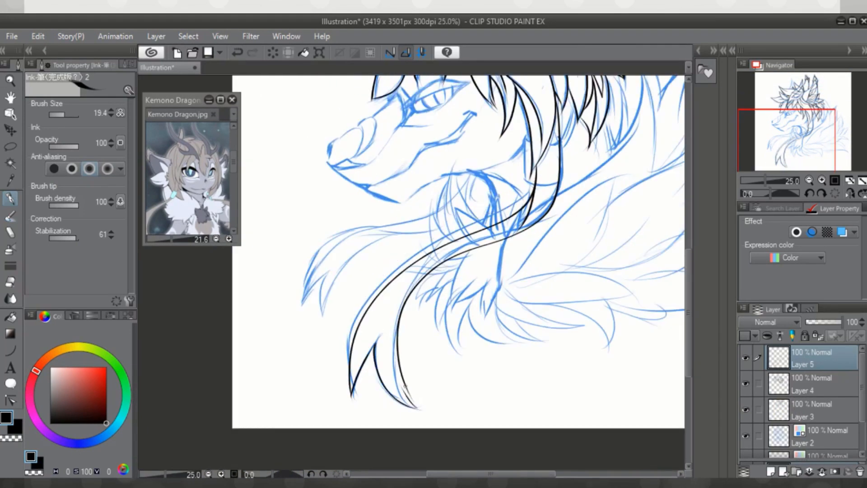
Step: Add a layer directly above Layer 4 and ink the nape line and the mane's front edge on it
scroll(500, 208, "down", 1)
left_click(812, 383)
left_click_drag(447, 183, 450, 212)
left_click_drag(687, 253, 687, 247)
left_click(743, 308)
left_click_drag(476, 219, 396, 358)
left_click_drag(477, 220, 397, 359)
left_click_drag(529, 150, 467, 255)
left_click_drag(528, 150, 524, 258)
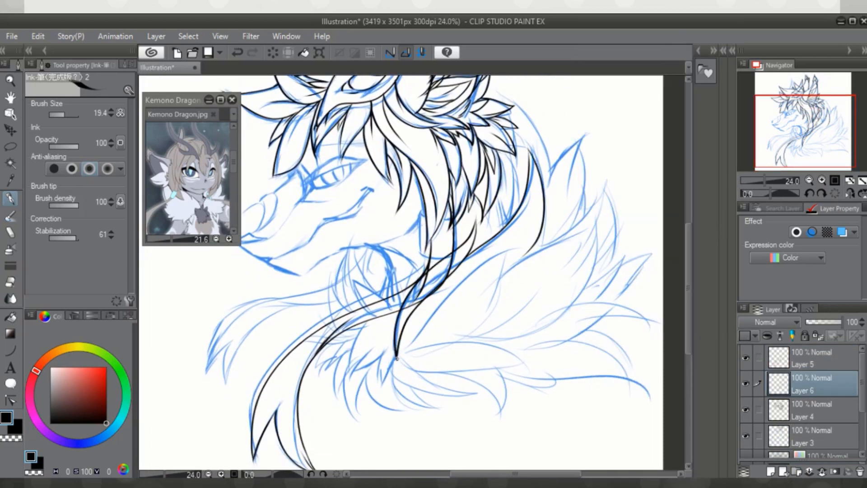
Step: Ink the upper feathery mane tufts fanning out from the chest point, including the tall spike behind the neck
left_click_drag(397, 358, 452, 277)
left_click_drag(506, 251, 396, 357)
left_click_drag(503, 254, 488, 272)
left_click_drag(596, 206, 497, 278)
left_click_drag(591, 226, 462, 335)
mouse_move(435, 344)
left_mouse_down()
mouse_move(512, 348)
mouse_move(398, 358)
left_mouse_up()
left_click_drag(480, 353, 429, 346)
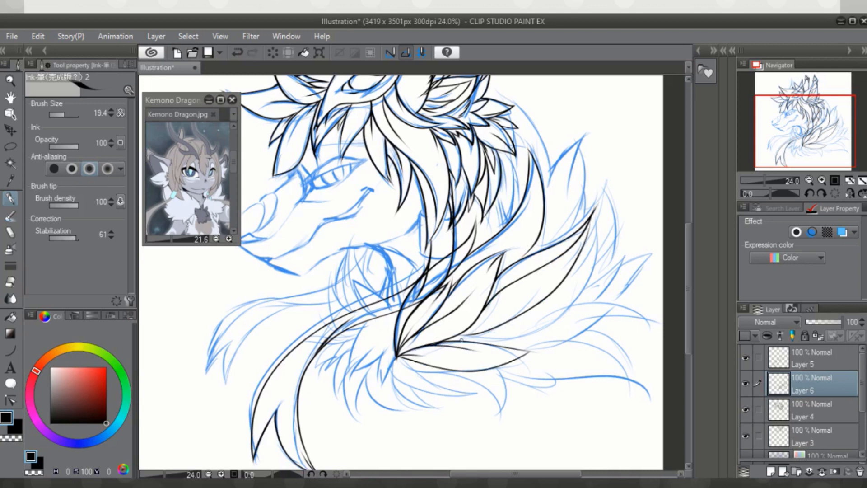
left_click_drag(543, 200, 579, 127)
left_click_drag(580, 127, 584, 176)
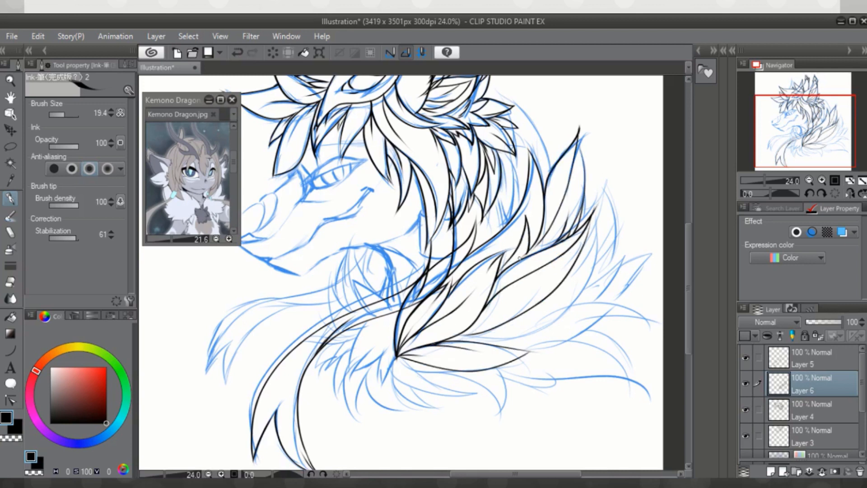
Step: Ink the mane's lower curling tufts and add inner strands between the upper ones on Layer 6
left_click_drag(396, 356, 465, 400)
left_click_drag(409, 370, 490, 389)
left_click_drag(495, 367, 498, 417)
left_click_drag(484, 386, 494, 424)
key("e")
key("p")
left_click_drag(516, 474, 530, 474)
left_click_drag(555, 230, 415, 347)
left_click_drag(544, 242, 467, 310)
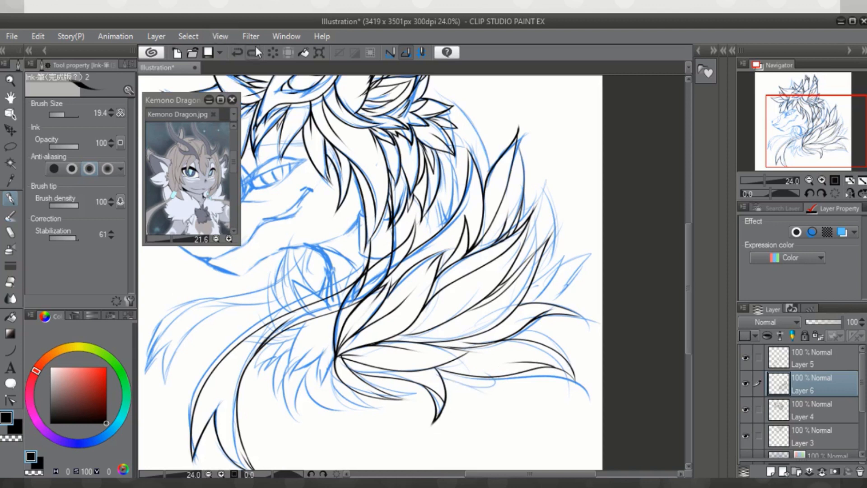
Step: Erase the stray line overlaps in the lower mane with the Hard eraser at size 19.4
scroll(427, 404, "up", 3)
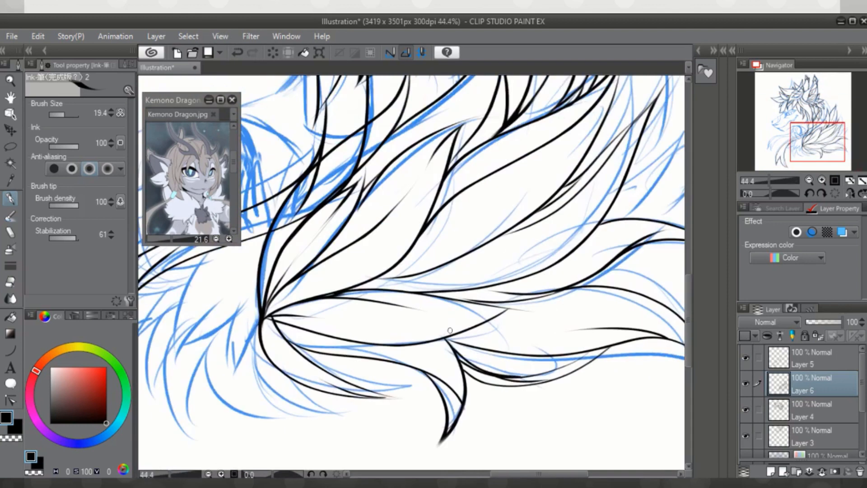
scroll(449, 330, "up", 2)
key("e")
left_click(121, 107)
left_click(59, 233)
left_click_drag(402, 347, 450, 357)
key("asciicircum")
key("asciicircum")
key("asciicircum")
key("asciicircum")
key("minus")
key("minus")
key("minus")
key("minus")
key("minus")
scroll(429, 316, "down", 3)
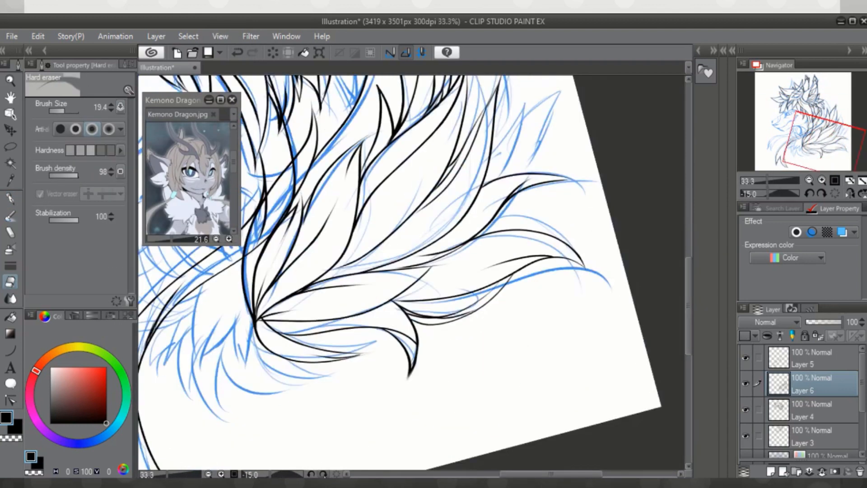
Step: Undo the last mane stroke and ink a replacement line at the tuft's outer edge
key("p")
key("asciicircum")
key("asciicircum")
key("asciicircum")
key("ctrl+z")
mouse_move(561, 174)
left_mouse_down()
mouse_move(513, 250)
mouse_move(546, 212)
left_mouse_up()
Step: Examine the lineart with the blue sketch layer temporarily hidden and the canvas view mirrored
scroll(543, 316, "down", 3)
left_click_drag(746, 418, 746, 444)
scroll(582, 391, "up", 1)
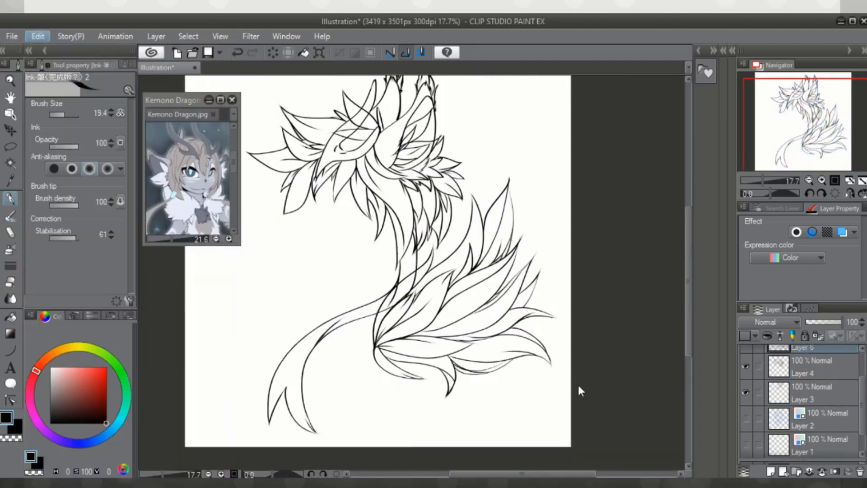
key("h")
left_click(746, 418)
Step: Ink additional pointed strands along the mane's back edge on Layer 6
scroll(301, 224, "up", 3)
scroll(243, 253, "up", 1)
left_click_drag(318, 243, 337, 321)
left_click_drag(329, 197, 345, 265)
scroll(316, 289, "down", 1)
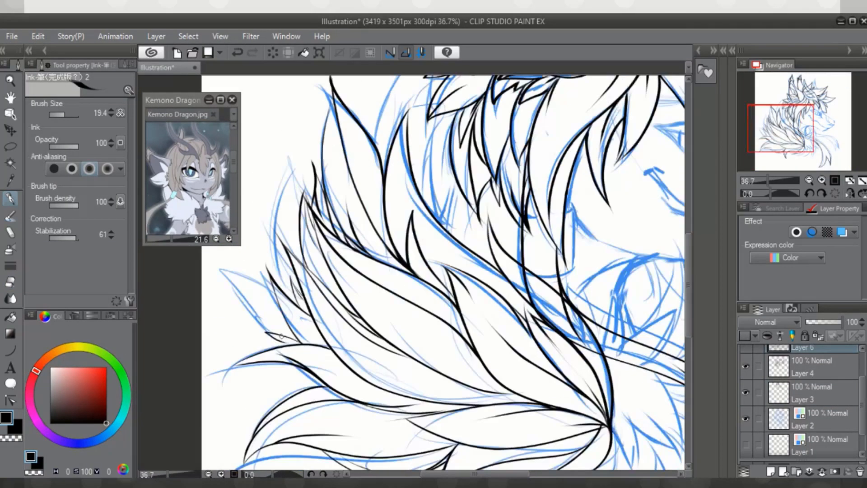
Step: Ink the chest fur as layered pointed tufts radiating forward and downward from the mane's front edge
scroll(329, 372, "down", 3)
scroll(429, 289, "up", 3)
scroll(804, 384, "up", 2)
mouse_move(402, 246)
left_mouse_down()
mouse_move(396, 302)
mouse_move(414, 298)
left_mouse_up()
left_click_drag(473, 274, 402, 316)
left_click_drag(472, 274, 408, 321)
mouse_move(437, 300)
left_mouse_down()
mouse_move(401, 319)
mouse_move(472, 398)
left_mouse_up()
mouse_move(499, 300)
left_mouse_down()
mouse_move(406, 318)
mouse_move(412, 420)
left_mouse_up()
scroll(420, 347, "down", 3)
scroll(406, 406, "up", 5)
left_click_drag(460, 299, 483, 413)
mouse_move(502, 299)
left_mouse_down()
mouse_move(482, 413)
mouse_move(519, 375)
left_mouse_up()
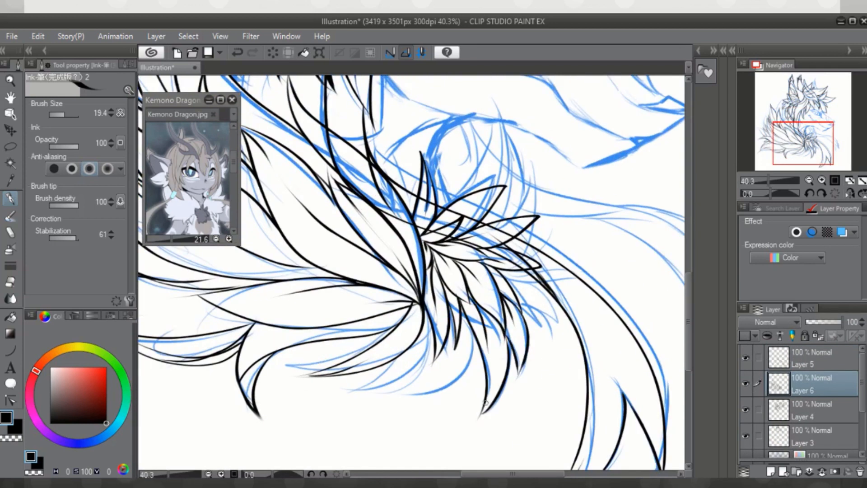
Step: Ink long tapering tufts along the underside of the chest fur and the mane on Layer 6
left_click_drag(471, 326, 400, 397)
left_click_drag(429, 316, 397, 397)
left_click_drag(386, 339, 269, 361)
scroll(291, 337, "down", 3)
scroll(428, 274, "up", 3)
left_click_drag(420, 298, 454, 371)
left_click_drag(411, 346, 429, 369)
Step: Ink upright pointed tufts of throat fur rising beneath the jaw on Layer 6
left_click_drag(403, 262, 391, 167)
left_click_drag(425, 210, 414, 248)
scroll(407, 212, "up", 1)
left_click_drag(511, 212, 511, 284)
left_click_drag(512, 215, 522, 312)
mouse_move(432, 312)
left_mouse_down()
mouse_move(459, 261)
mouse_move(456, 299)
left_mouse_up()
left_click_drag(502, 208, 456, 303)
left_click_drag(496, 253, 483, 293)
left_click_drag(455, 213, 460, 291)
mouse_move(473, 207)
left_mouse_down()
mouse_move(483, 261)
mouse_move(477, 273)
left_mouse_up()
Step: Ink extra short strands in the neck fur behind the cheek on Layer 6
scroll(506, 258, "down", 7)
scroll(437, 178, "up", 6)
left_click_drag(396, 271, 383, 334)
mouse_move(403, 213)
left_mouse_down()
mouse_move(382, 321)
mouse_move(358, 274)
left_mouse_up()
scroll(381, 246, "down", 1)
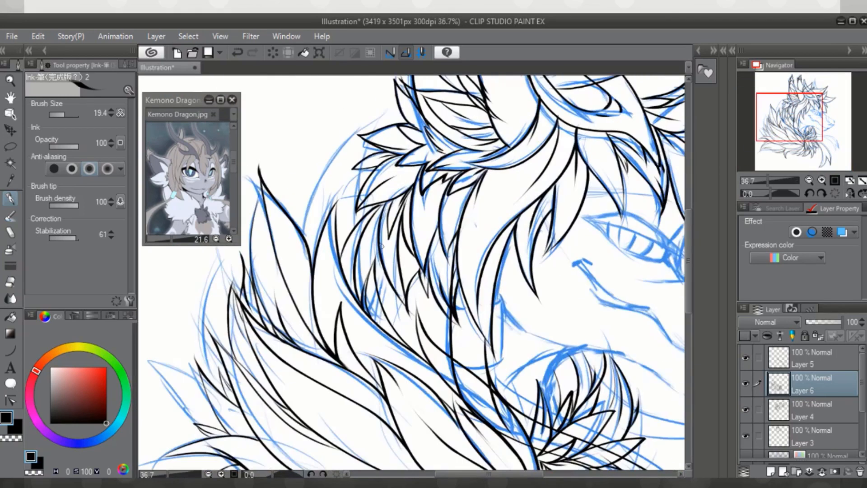
Step: Examine the inked mane and hair with the blue sketch layer temporarily hidden
scroll(786, 409, "down", 2)
left_click(746, 424)
scroll(399, 237, "down", 1)
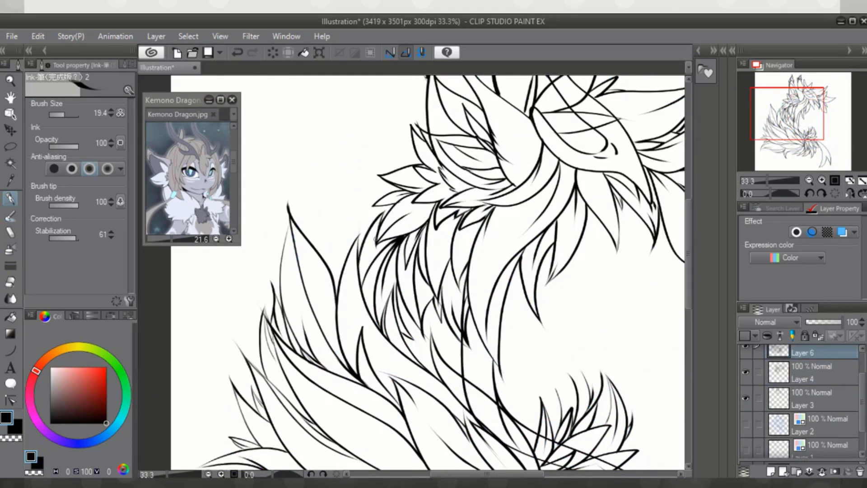
scroll(397, 226, "down", 9)
left_click(746, 424)
Step: Ink the long outer strand arching up behind the ear along the back of the head
scroll(434, 208, "up", 7)
mouse_move(303, 252)
left_mouse_down()
mouse_move(355, 157)
mouse_move(335, 219)
left_mouse_up()
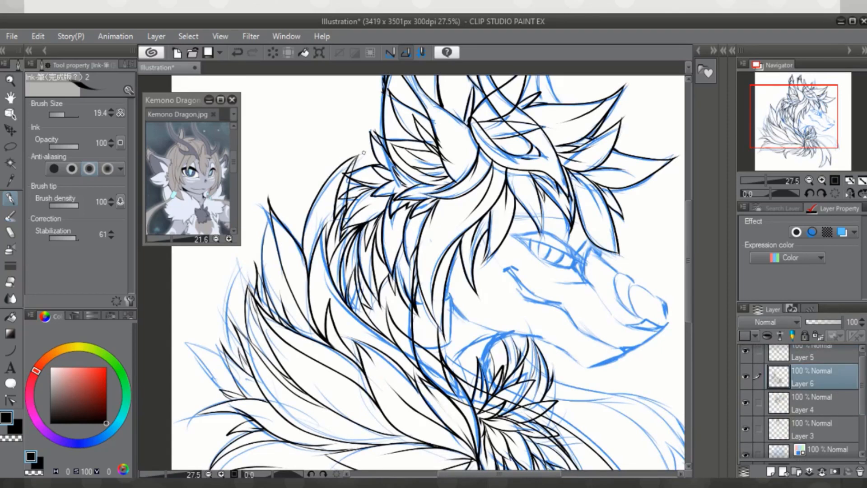
scroll(364, 153, "down", 2)
scroll(266, 197, "up", 7)
scroll(298, 203, "down", 7)
scroll(474, 207, "up", 3)
Step: Erase the overlapping line ends where the outer strand meets the ear tufts, using the Hard eraser
left_click(10, 282)
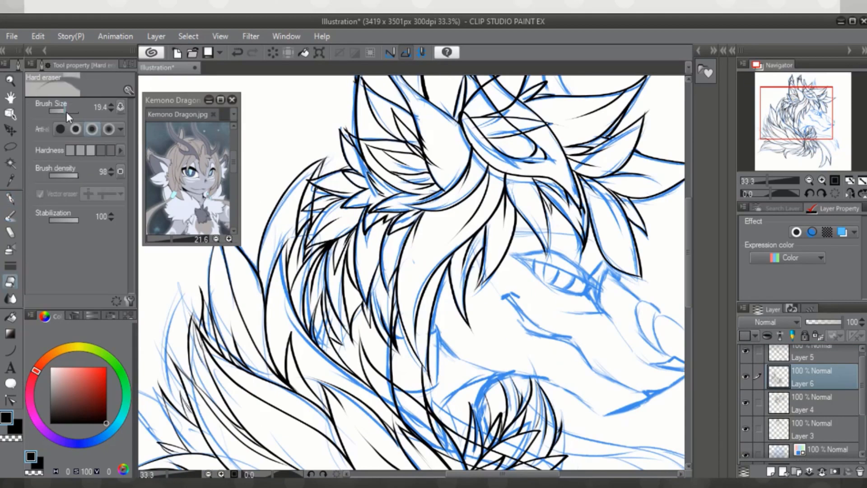
left_click_drag(67, 112, 69, 112)
left_click(745, 454)
left_click_drag(312, 206, 312, 225)
left_click(10, 198)
Step: Ink the snout bridge, nose and muzzle contour on a new Layer 7 above Layer 5
scroll(361, 225, "down", 2)
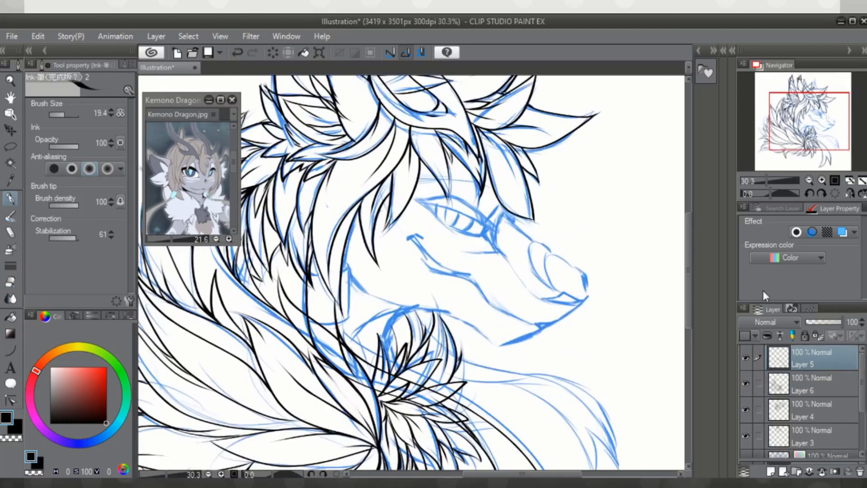
scroll(458, 232, "up", 3)
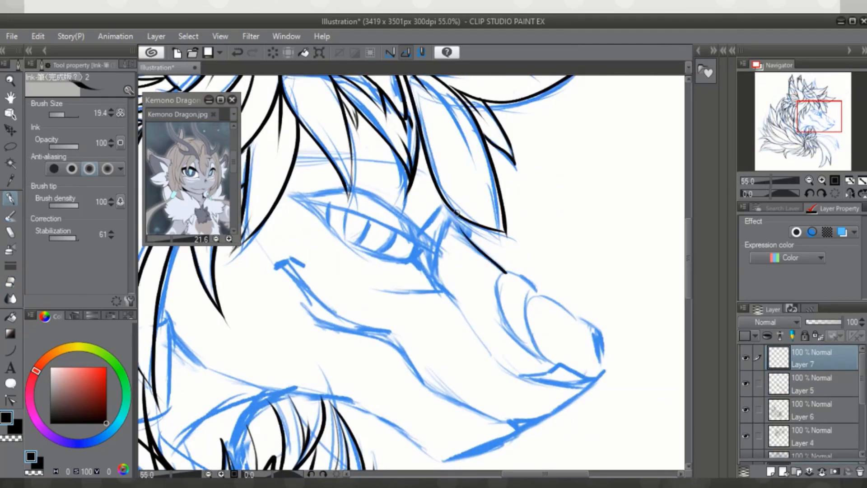
mouse_move(592, 376)
left_mouse_down()
mouse_move(528, 291)
mouse_move(547, 356)
left_mouse_up()
scroll(542, 316, "down", 1)
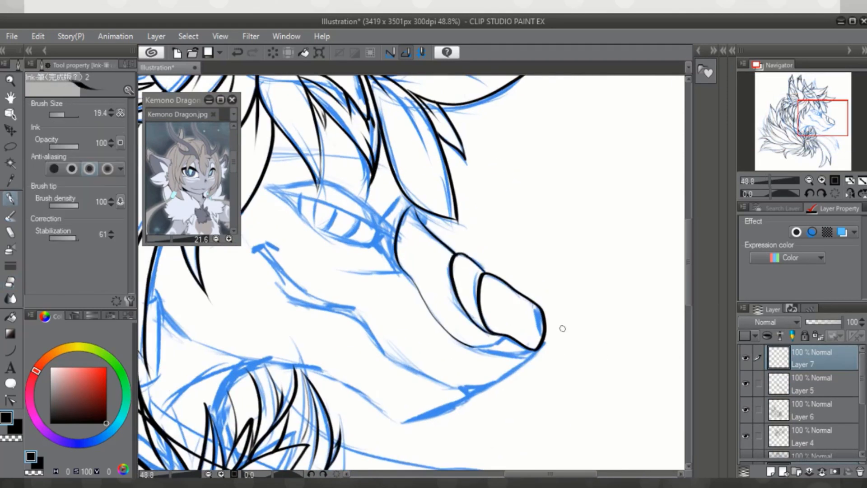
Step: Ink the mouth line from the cheek corner along the upper lip to the nose tip
left_click_drag(269, 251, 535, 353)
scroll(326, 347, "up", 1)
scroll(591, 396, "up", 1)
left_click(239, 52)
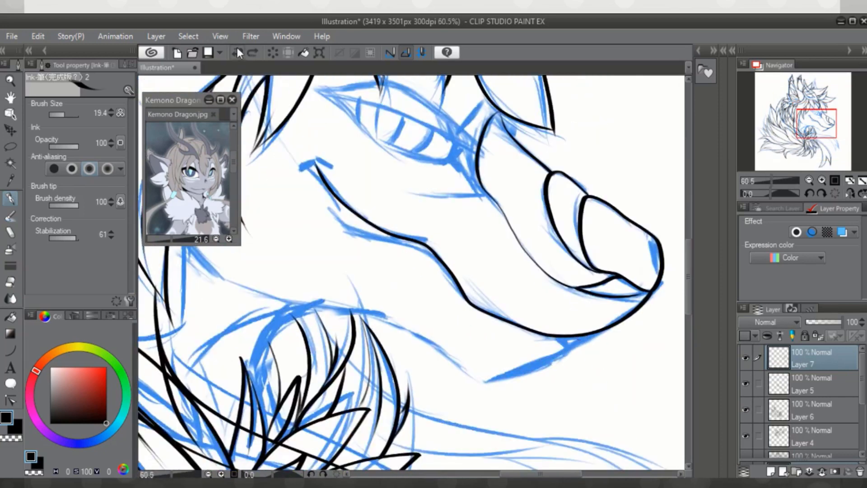
Step: Flip the whole canvas horizontally
scroll(578, 313, "down", 15)
left_click(38, 36)
scroll(366, 225, "up", 13)
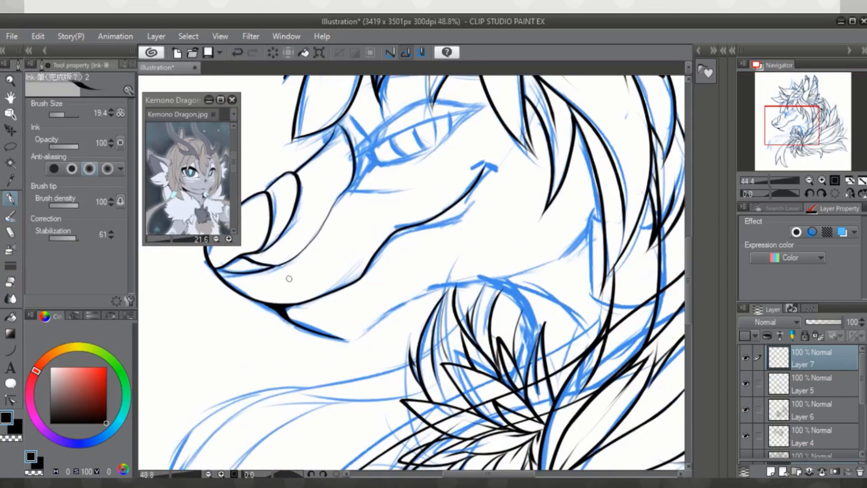
Step: Ink the lower jaw line back to the throat and add short cheek fur strokes along the jaw
mouse_move(351, 340)
left_mouse_down()
mouse_move(527, 273)
mouse_move(476, 288)
left_mouse_up()
scroll(602, 166, "up", 1)
left_click_drag(477, 267, 469, 279)
left_click_drag(517, 227, 662, 229)
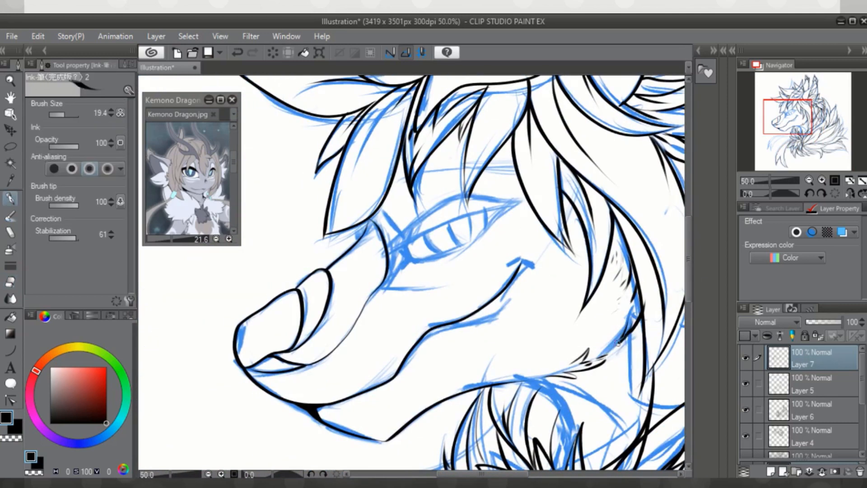
Step: Ink the eye outline with its upper lid crease, lower lid and tapered corners on Layer 7
left_click_drag(384, 284, 520, 203)
left_click_drag(388, 251, 521, 203)
left_click_drag(401, 235, 524, 201)
left_click_drag(392, 245, 415, 222)
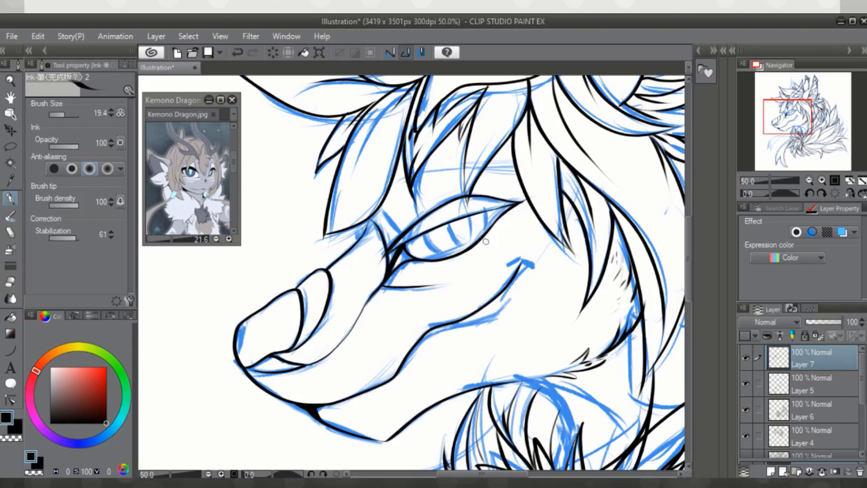
scroll(451, 221, "up", 3)
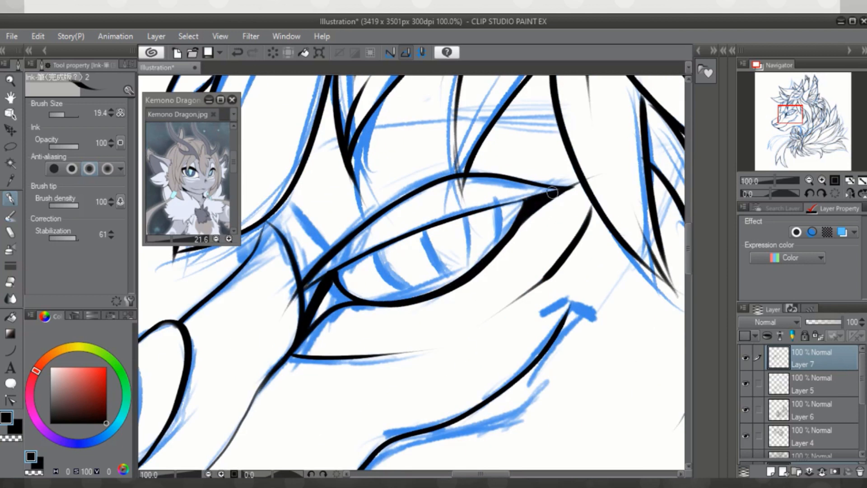
Step: Fill the upper eyelid solid black as a thick lash line tapering to both corners
key("e")
key("p")
left_click_drag(573, 185, 346, 245)
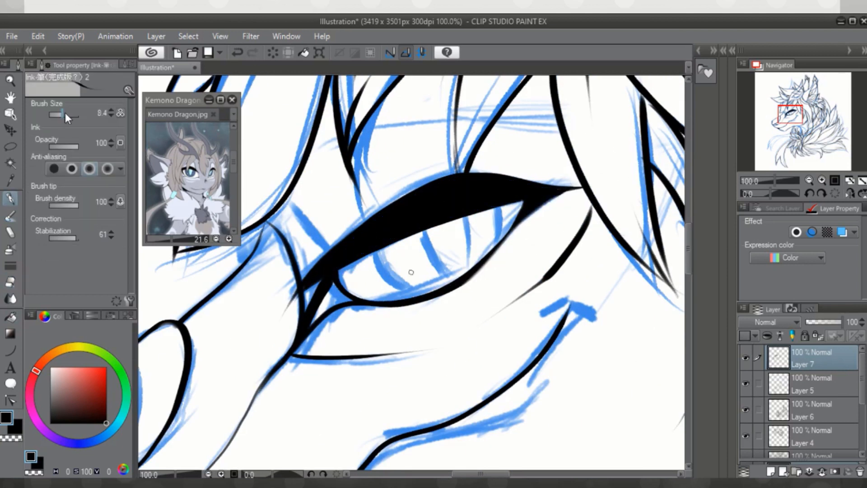
scroll(421, 212, "down", 1)
scroll(411, 272, "down", 2)
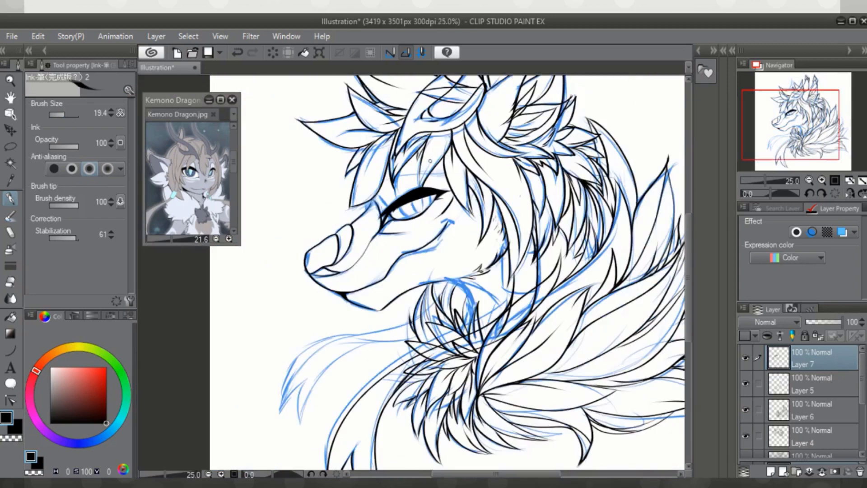
Step: Ink the mouth's hooked corner, the second lip line and small face details on Layer 7
scroll(324, 231, "up", 1)
scroll(371, 129, "down", 1)
left_click_drag(445, 280, 464, 288)
scroll(411, 258, "down", 2)
scroll(420, 271, "up", 2)
left_click_drag(464, 231, 372, 287)
scroll(412, 258, "down", 2)
scroll(422, 259, "up", 2)
mouse_move(435, 240)
left_mouse_down()
mouse_move(360, 287)
mouse_move(434, 340)
left_mouse_up()
scroll(480, 293, "down", 2)
scroll(497, 303, "up", 2)
Step: Ink the brow line above the eye on Layer 7, undoing the first stroke and redrawing it
left_click(779, 391)
scroll(443, 300, "down", 2)
scroll(398, 118, "up", 3)
left_click(802, 362)
mouse_move(447, 102)
left_mouse_down()
mouse_move(464, 195)
mouse_move(413, 224)
left_mouse_up()
key("ctrl+z")
left_click_drag(462, 95, 470, 161)
key("e")
scroll(410, 149, "down", 4)
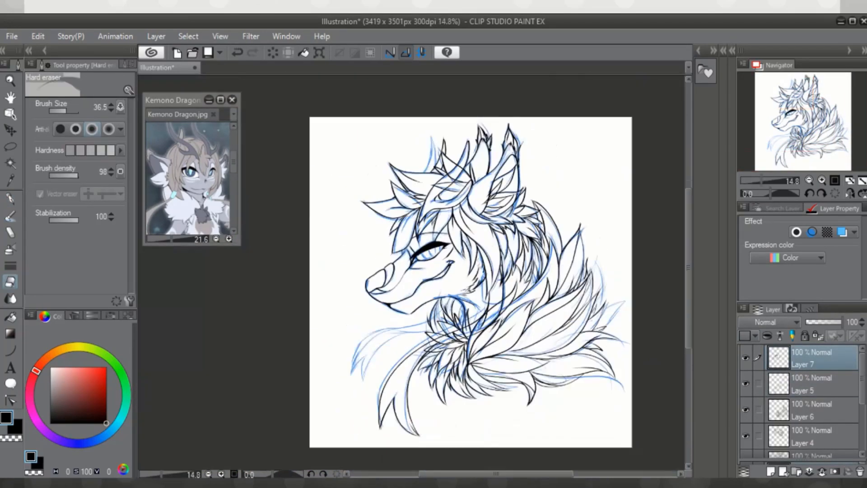
Step: Ink the iris curves and slit pupil inside the eye on Layer 5
scroll(413, 185, "up", 3)
scroll(780, 391, "down", 1)
scroll(780, 391, "up", 1)
left_click(779, 385)
key("p")
scroll(415, 330, "up", 2)
left_click(750, 377)
left_click(746, 382)
left_click_drag(383, 287, 412, 316)
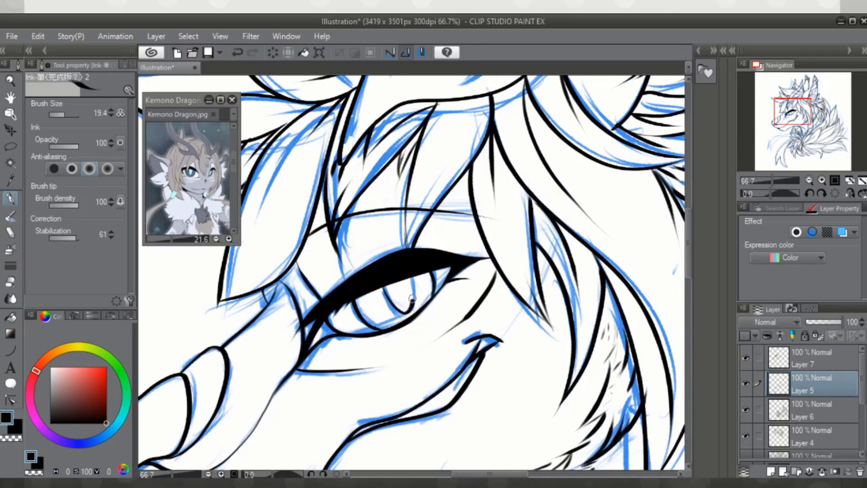
Step: Ink the long forked lock flowing forward from the chest on a new Layer 8
scroll(400, 205, "down", 4)
left_click_drag(861, 377, 862, 434)
left_click(745, 389)
scroll(407, 217, "up", 1)
left_click_drag(861, 402, 862, 352)
left_click(803, 362)
left_click_drag(462, 279, 316, 379)
left_click_drag(337, 352, 346, 395)
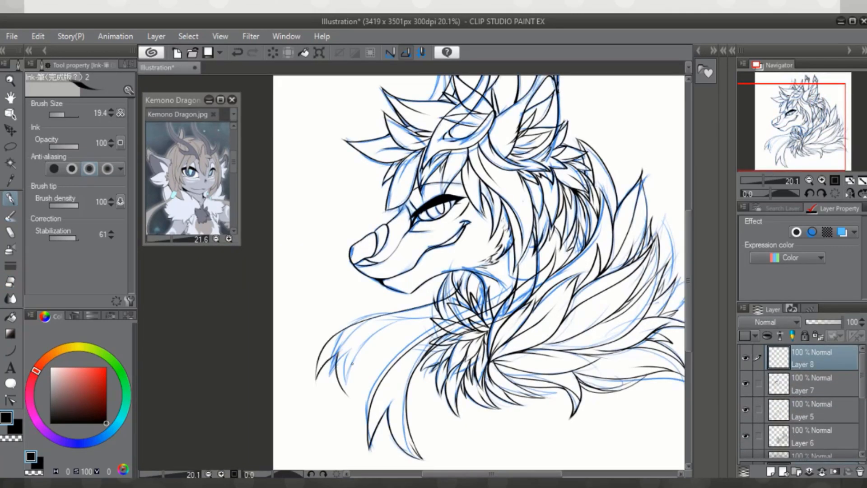
left_click_drag(462, 316, 346, 396)
Step: Hide the blue sketch layer and erase the line ends where the forward lock meets the chest fur
left_click_drag(862, 377, 861, 422)
left_click(745, 412)
left_click(10, 282)
scroll(466, 293, "up", 2)
left_click_drag(463, 278, 417, 308)
scroll(473, 280, "down", 4)
Step: Flip the canvas horizontally back to its original orientation
left_click(38, 36)
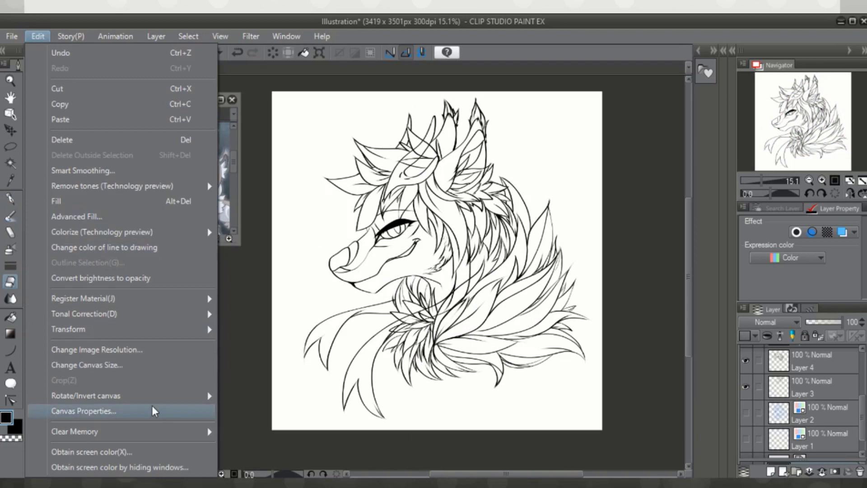
mouse_move(155, 396)
left_click(257, 440)
Step: Merge the face, hair and mane lineart layers into Layer 7, keeping Layers 5 and 8 separate
scroll(413, 235, "up", 1)
left_click_drag(862, 418, 862, 366)
scroll(802, 409, "down", 3)
left_click(822, 404, "shift")
key("shift+alt+e")
Step: Give Layer 7 a blue layer color and a layer mask, and mask out lines crossing the black locks
left_click(841, 232)
left_click(835, 471)
scroll(478, 329, "up", 3)
left_click_drag(311, 296, 300, 240)
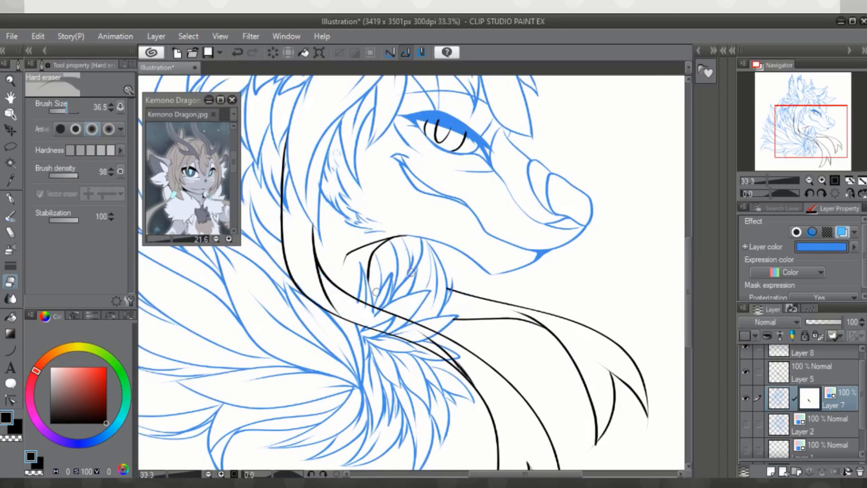
Step: Erase the upper end of the long black lock on Layer 5 where the hair covers it
left_click(810, 379)
scroll(536, 344, "down", 4)
scroll(371, 246, "up", 5)
left_click_drag(354, 255, 364, 164)
scroll(366, 252, "down", 5)
scroll(413, 170, "up", 5)
Step: Mask out overlapping Layer 7 lines around the horn base and forehead hair
left_click(835, 413)
left_click(810, 409)
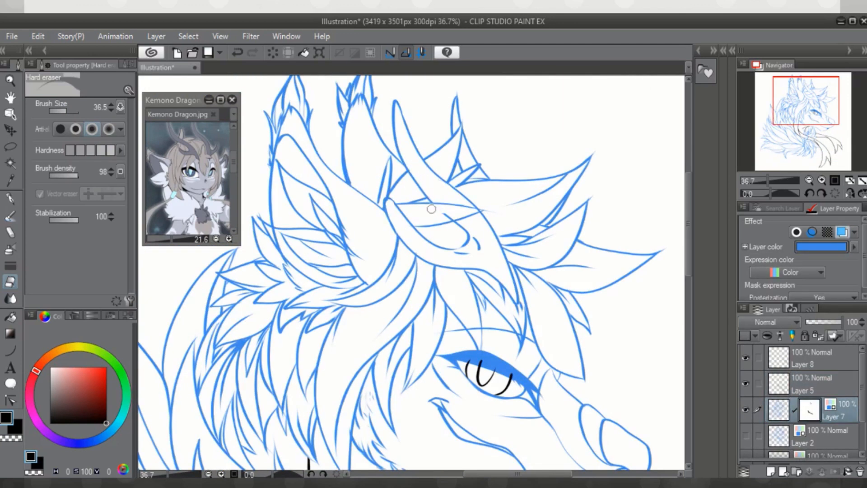
key("p")
scroll(414, 290, "up", 1)
key("e")
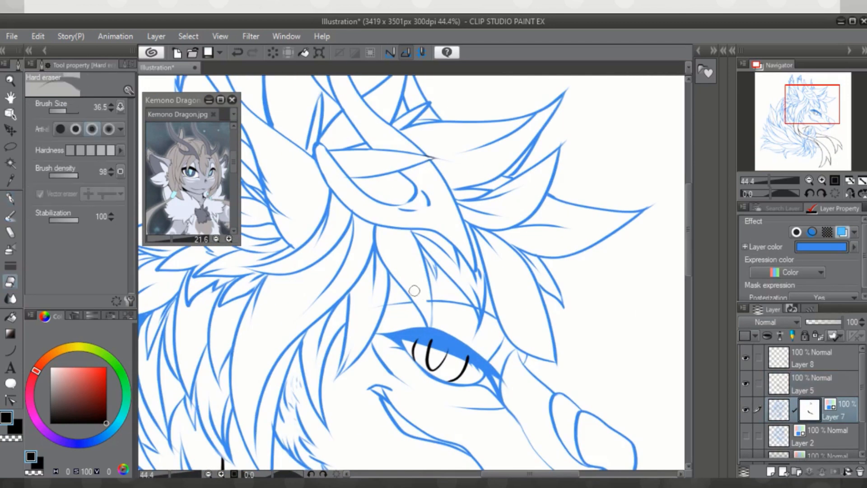
scroll(437, 226, "up", 1)
Step: Ink a fringe line over the forehead on Layer 5 and mask out the Layer 7 lines it overlaps
left_click(14, 199)
left_click(810, 383)
left_click_drag(426, 231, 477, 287)
left_click(11, 282)
left_click(809, 410)
left_click(11, 198)
left_click(810, 383)
Step: Turn off the blue layer color effect on Layer 7
scroll(477, 278, "down", 3)
left_click(779, 410)
left_click(812, 232)
scroll(397, 278, "up", 3)
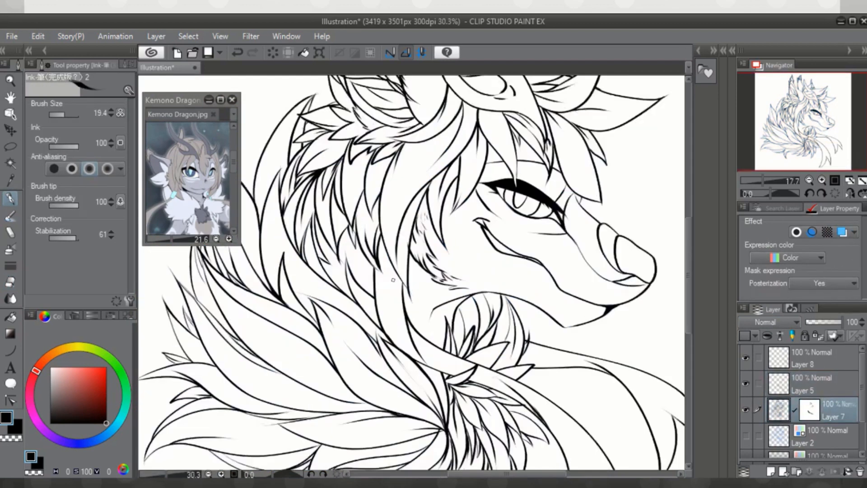
Step: Mask out the remaining Layer 7 lines that cross the long lock beside the neck
left_click(809, 410)
left_click(11, 282)
key("p")
Step: Merge Layers 8, 5 and 7 into a single lineart layer
left_click(811, 358)
scroll(397, 271, "down", 5)
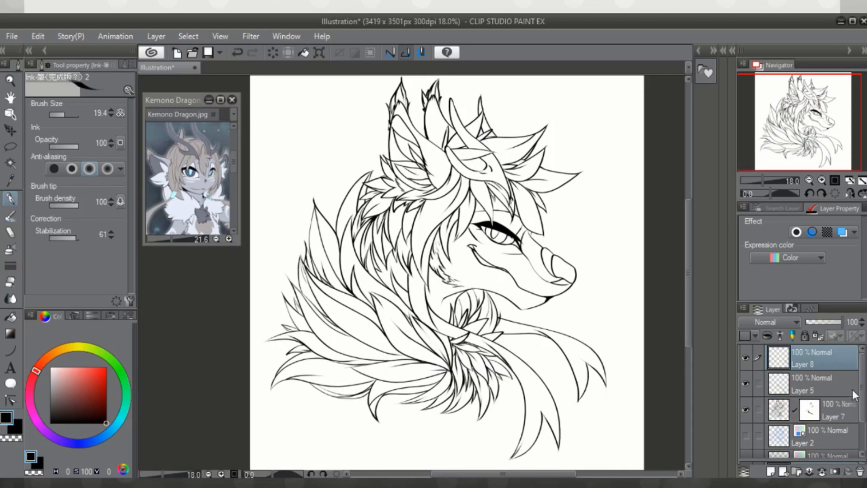
left_click(839, 410, "shift")
key("shift+alt+e")
Step: Erase stray line ends around the ear and head tufts on the merged Layer 8
scroll(349, 193, "up", 6)
key("e")
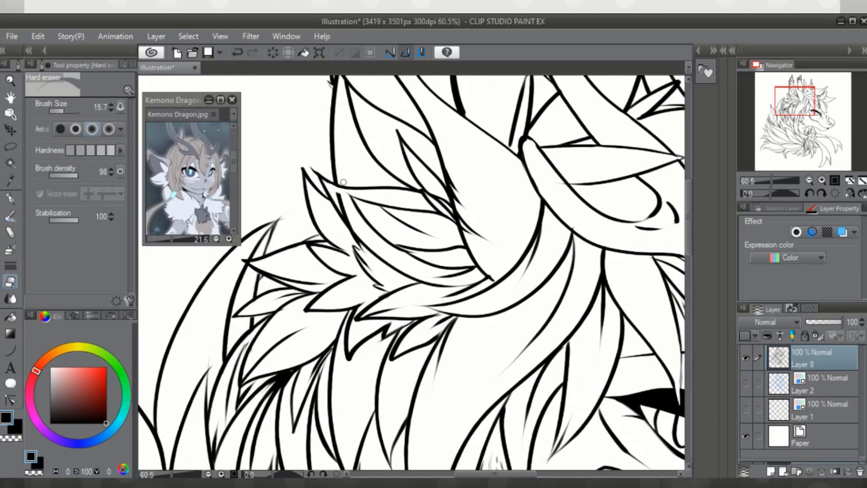
scroll(576, 402, "down", 5)
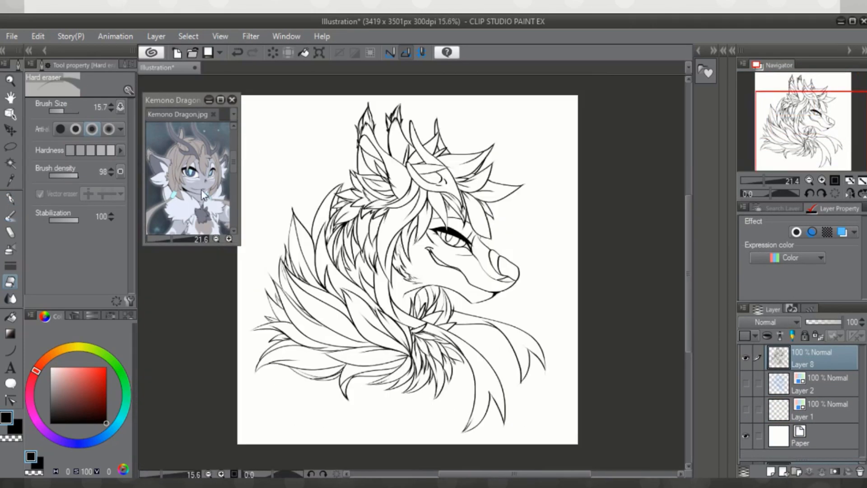
Step: Draw a small fang hanging from the mouth line on a new layer above Layer 8
scroll(575, 403, "up", 2)
scroll(587, 316, "up", 4)
key("p")
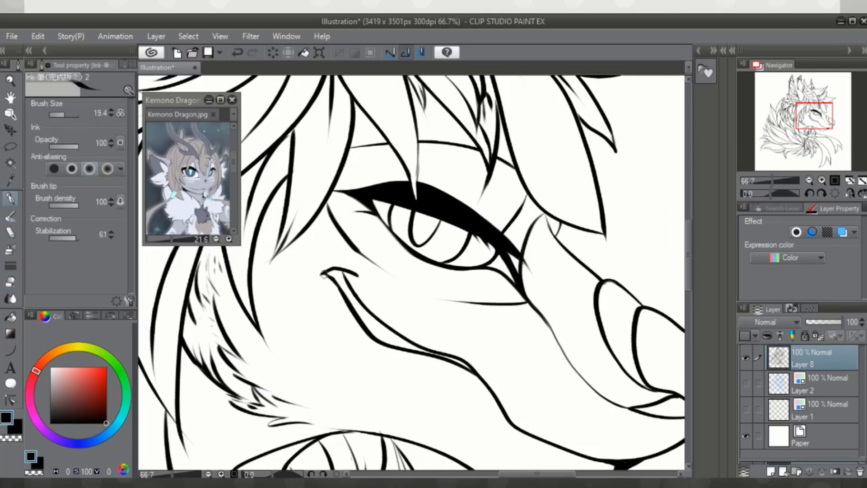
scroll(496, 271, "down", 3)
left_click(743, 308)
left_click(654, 43)
left_click_drag(455, 285, 480, 298)
key("e")
Step: Add a layer mask to Layer 8 and make Layer 3 the active layer again
left_click(813, 384)
left_click(842, 231)
left_click(835, 471)
left_click(842, 232)
scroll(482, 251, "down", 5)
left_click(828, 367)
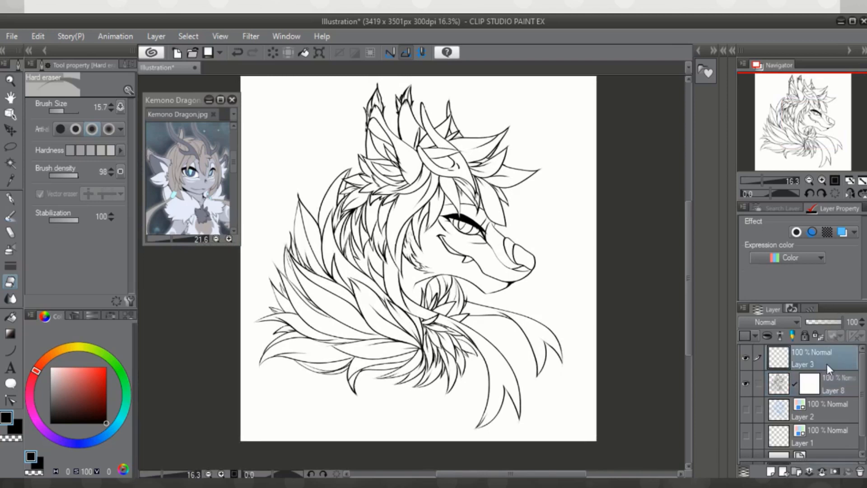
Step: Move the fang forward along the jaw toward the muzzle and disable Layer 8's mask
left_click(11, 131)
scroll(524, 280, "up", 3)
left_click_drag(440, 249, 477, 287)
scroll(502, 246, "down", 2)
left_click(809, 383, "shift")
scroll(501, 217, "up", 2)
left_click(820, 359)
Step: Clean up the fang with the Hard eraser and flip the canvas horizontally
key("e")
scroll(471, 274, "up", 4)
scroll(486, 237, "down", 4)
scroll(522, 244, "down", 3)
left_click(38, 36)
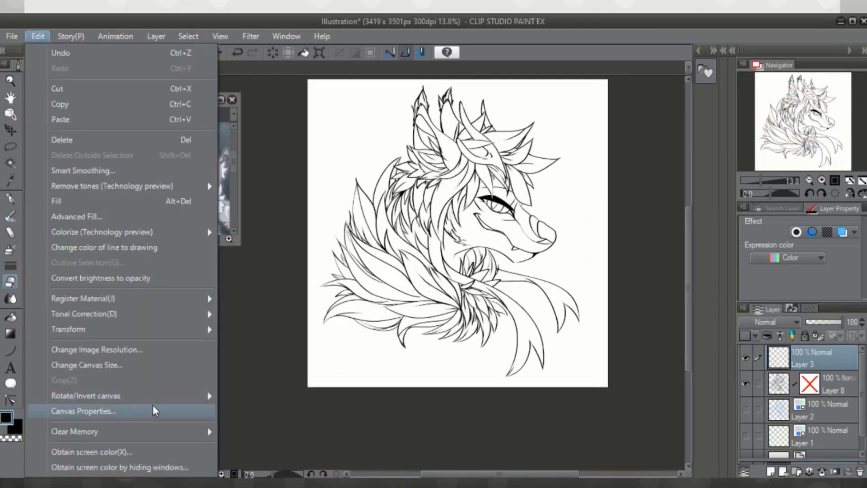
left_click(253, 445)
Step: Merge the fang on Layer 3 into Layer 8 so that one unmasked lineart layer remains
scroll(325, 194, "down", 1)
left_click(749, 358)
left_click(749, 358)
key("ctrl+e")
right_click(810, 361)
left_click(797, 289)
scroll(424, 151, "up", 1)
scroll(416, 223, "down", 1)
Step: Save the illustration under the file name Ian
key("ctrl+s")
type("Ian")
key("Return")
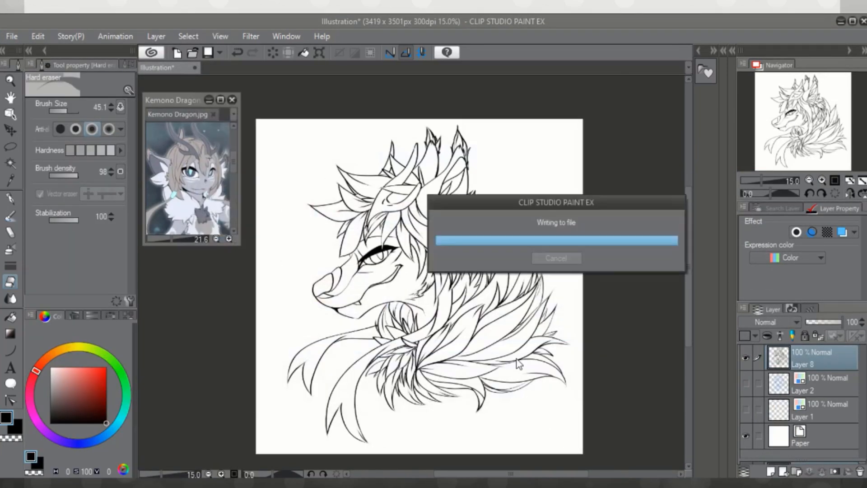
Step: Ink a solid black shadow under the jaw where it meets the throat fur
scroll(423, 179, "up", 5)
key("p")
left_click(326, 302)
scroll(331, 299, "down", 5)
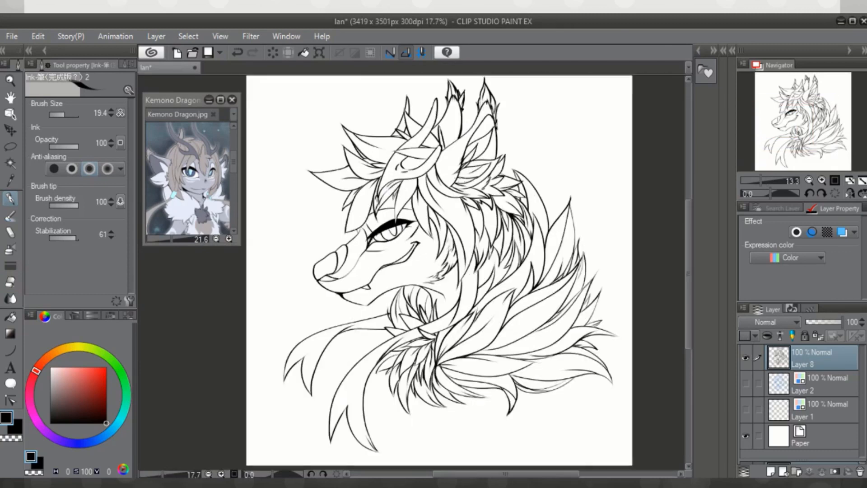
scroll(399, 313, "up", 3)
scroll(407, 270, "down", 4)
scroll(327, 285, "up", 5)
scroll(327, 269, "down", 4)
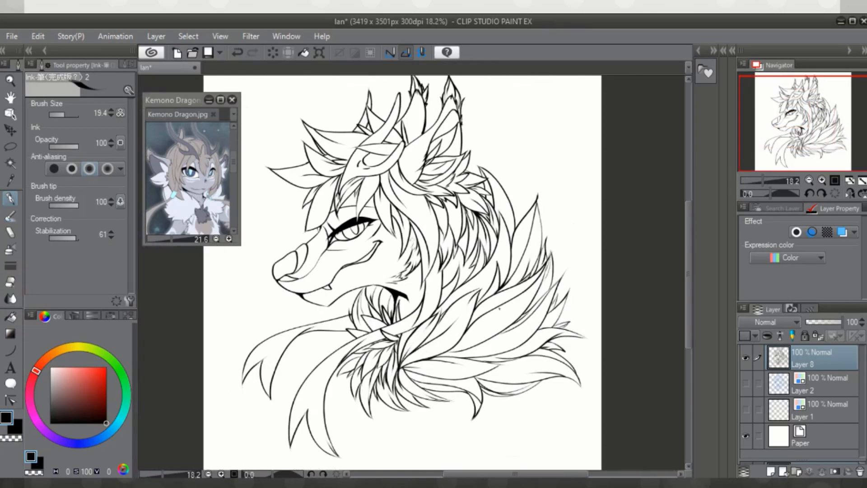
Step: Outline and fill a black shadow at the root of the large mane locks behind the neck
scroll(449, 335, "up", 3)
key("g")
left_click(449, 336)
key("p")
scroll(470, 313, "down", 3)
mouse_move(337, 401)
left_mouse_down()
mouse_move(372, 369)
mouse_move(384, 325)
mouse_move(373, 339)
left_mouse_up()
scroll(470, 314, "up", 1)
Step: Create a new layer above Layer 8 and ink and fill black shadows between the lower mane locks
key("ctrl+shift+n")
scroll(487, 352, "up", 2)
key("g")
left_click(409, 309)
key("p")
scroll(525, 190, "down", 2)
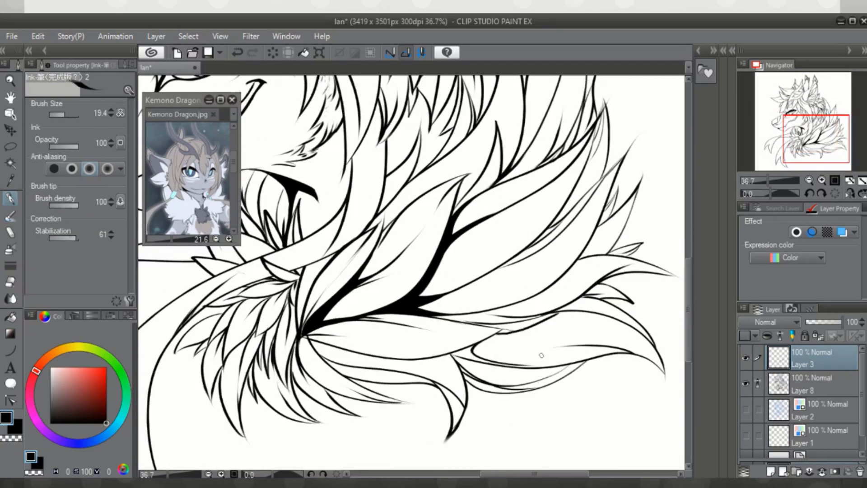
left_click_drag(496, 332, 547, 316)
left_click_drag(491, 338, 560, 329)
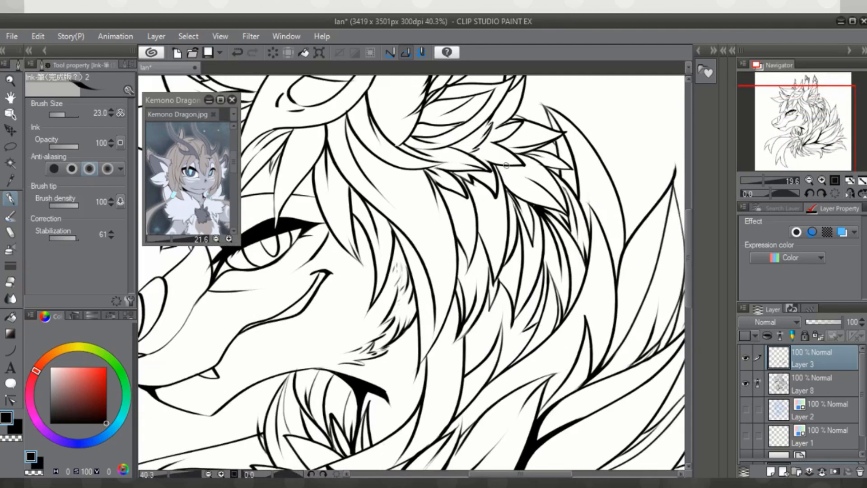
Step: Ink tapered black shadows between the neck fur and hair locks behind the cheek with brush size 23
left_click_drag(457, 280, 465, 318)
left_click_drag(458, 240, 462, 268)
left_click_drag(494, 152, 465, 116)
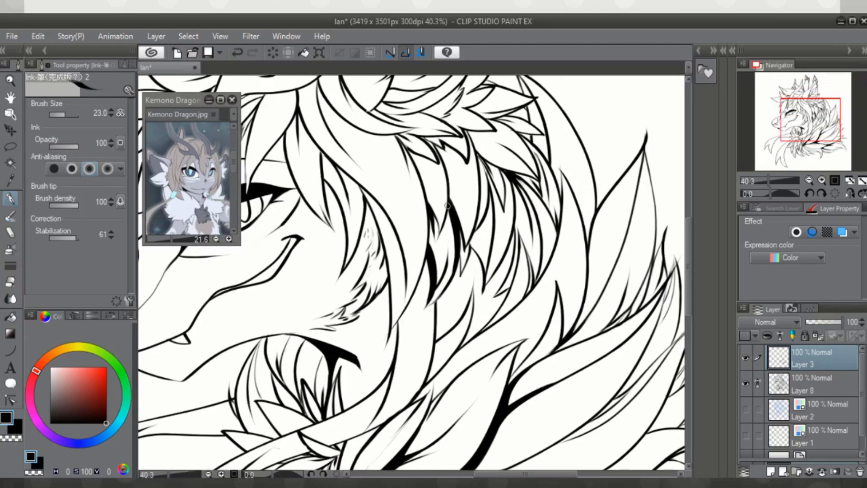
key("ctrl+z")
mouse_move(361, 188)
left_mouse_down()
mouse_move(402, 256)
mouse_move(436, 256)
left_mouse_up()
key("e")
scroll(426, 252, "down", 3)
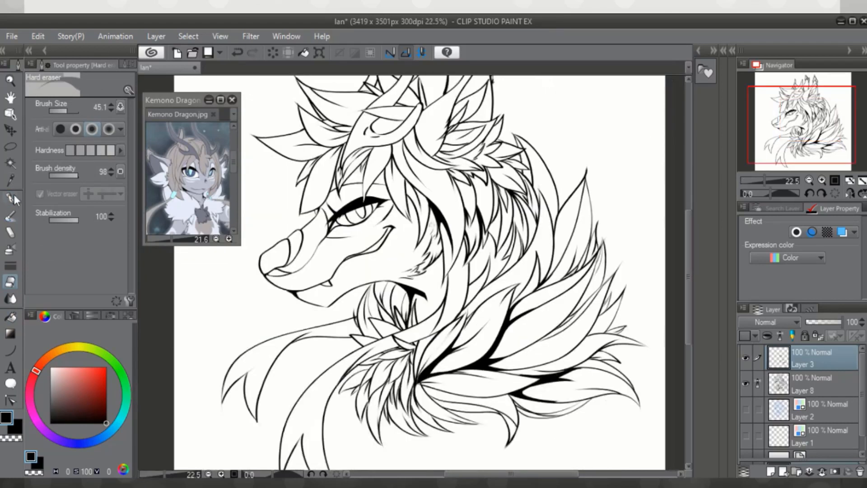
Step: Outline and fill black shadows where the tall mane spikes meet at the back of the neck
scroll(407, 252, "up", 2)
left_click(11, 317)
left_click(11, 198)
left_click_drag(561, 245, 543, 281)
left_click(10, 317)
left_click(10, 198)
left_click_drag(543, 232, 545, 266)
left_click(11, 317)
left_click(10, 198)
Step: Ink and fill black shadows between the large middle mane locks, raising the brush size to 32
left_click_drag(414, 351, 445, 315)
left_click_drag(490, 289, 505, 225)
key("bracketright")
scroll(496, 252, "down", 1)
left_click_drag(553, 322, 495, 311)
left_click_drag(475, 328, 494, 311)
left_click_drag(527, 257, 506, 306)
key("g")
left_click(523, 279)
key("p")
key("e")
key("p")
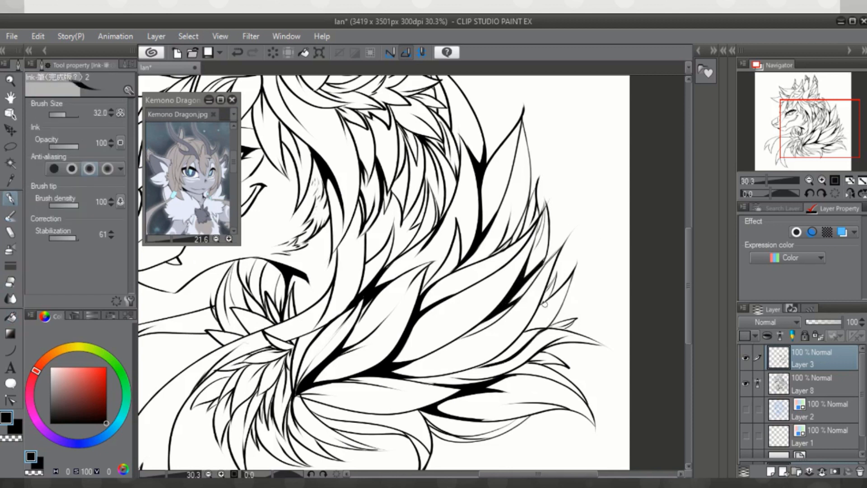
Step: Ink and fill solid black shadows between the outer mane locks near their tips
key("g")
key("p")
scroll(537, 337, "up", 2)
key("e")
left_click(827, 322)
key("p")
left_click(841, 322)
left_click_drag(539, 325, 585, 316)
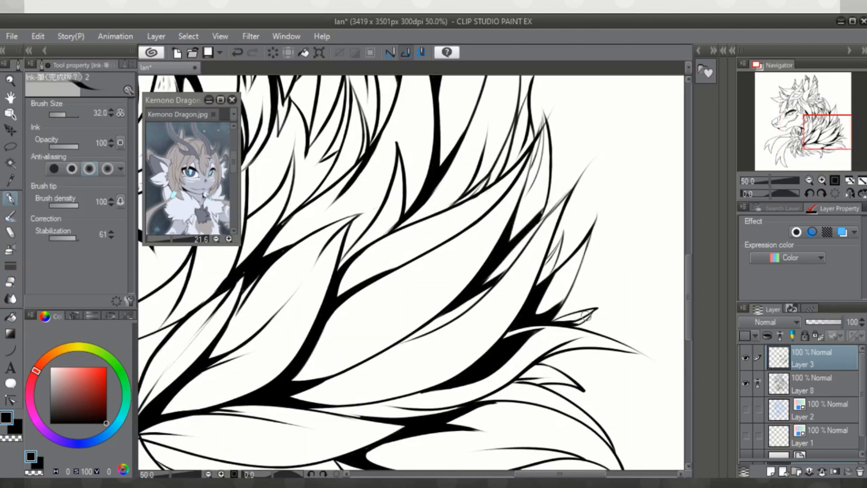
Step: Outline and fill long tapered black shadows on the lowest mane locks, starting at the mane's root
scroll(576, 220, "down", 5)
left_click_drag(423, 386, 516, 379)
key("g")
scroll(532, 373, "up", 2)
key("p")
left_click_drag(338, 332, 450, 324)
left_click_drag(332, 333, 399, 338)
scroll(289, 262, "up", 1)
left_click_drag(471, 337, 409, 342)
left_click_drag(358, 363, 506, 382)
key("g")
left_click(433, 381)
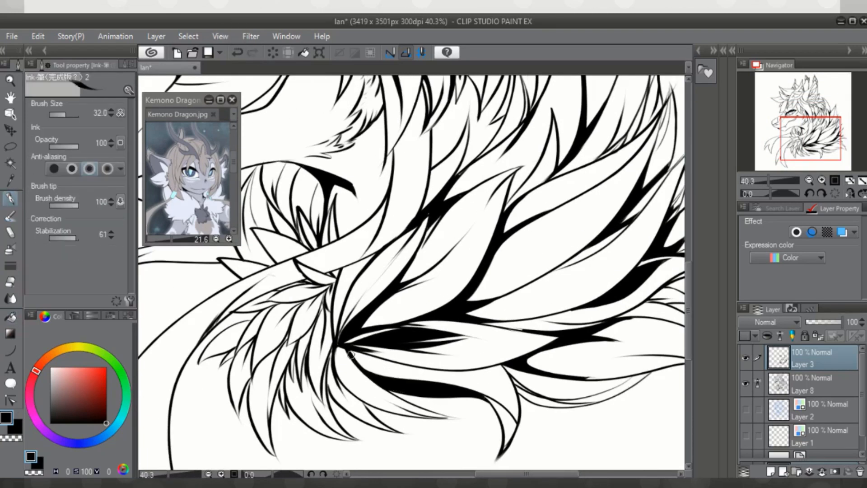
Step: Outline and fill a larger black shadow at the base of the tall back mane spike
scroll(474, 361, "down", 3)
left_click_drag(424, 364, 488, 320)
scroll(528, 275, "down", 1)
left_click_drag(572, 243, 579, 206)
left_click_drag(554, 246, 579, 207)
key("g")
left_click(564, 237)
key("p")
left_click_drag(533, 266, 562, 248)
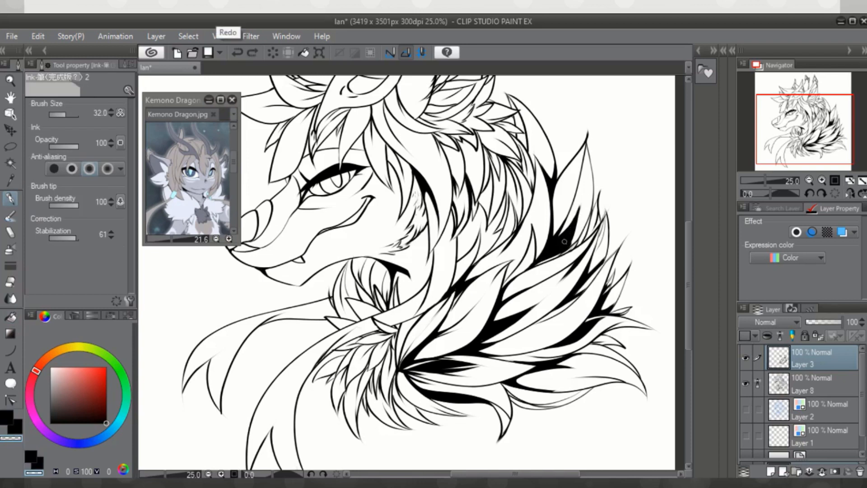
Step: Ink and fill black shadows between the chest fur tufts and on the front strands
scroll(658, 219, "down", 1)
key("c")
scroll(379, 319, "up", 5)
left_click_drag(341, 339, 392, 332)
key("g")
left_click(330, 350)
key("p")
left_click_drag(266, 403, 245, 437)
Step: Ink and fill a broad black shadow along the long hair lock beside the neck
left_click_drag(409, 326, 473, 278)
key("g")
left_click(533, 158)
mouse_move(505, 235)
left_mouse_down()
mouse_move(541, 242)
mouse_move(538, 249)
left_mouse_up()
key("p")
left_click_drag(538, 190, 467, 305)
Step: Carve small highlights into the black mane shadows with the transparent drawing color
key("c")
scroll(426, 257, "down", 2)
scroll(426, 257, "down", 2)
scroll(356, 276, "up", 3)
key("c")
Step: Fill the shadow black where the long neck lock meets the chest fur
left_click(10, 317)
left_click(410, 267)
left_click(11, 198)
scroll(312, 320, "down", 3)
scroll(413, 311, "up", 3)
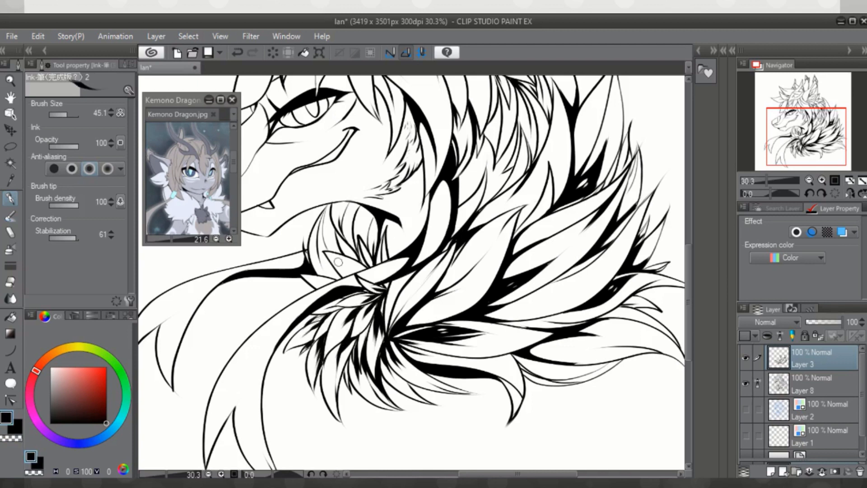
Step: Carve small highlights into the front strand and neck lock shadows using transparent color, then return to black
scroll(339, 382, "up", 1)
key("c")
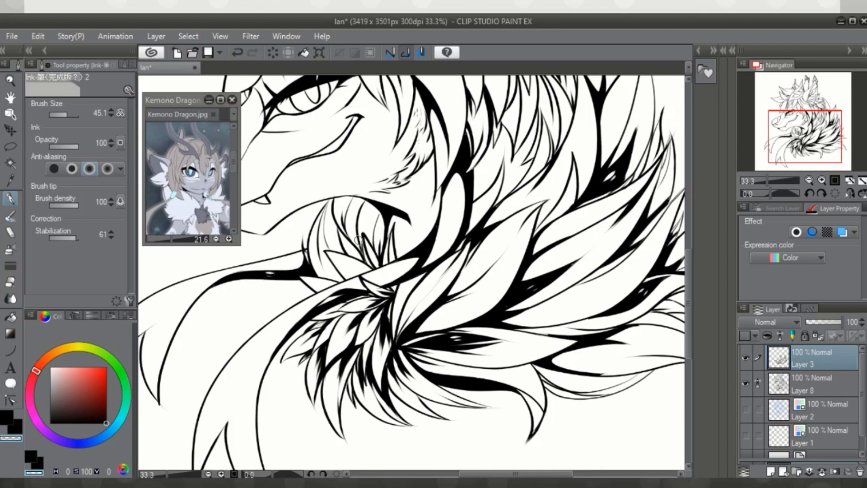
scroll(362, 352, "down", 2)
left_click_drag(498, 355, 465, 412)
left_click(107, 423)
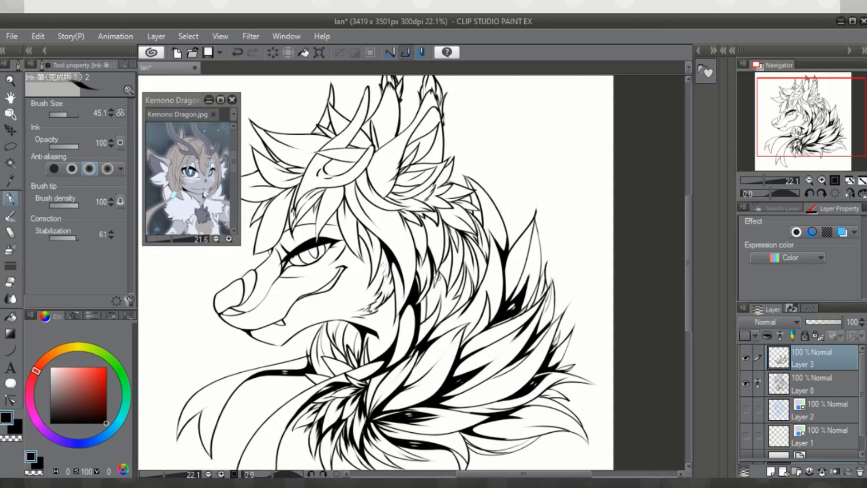
Step: Deepen the black shadows between the fur locks on the side of the neck
scroll(440, 316, "down", 1)
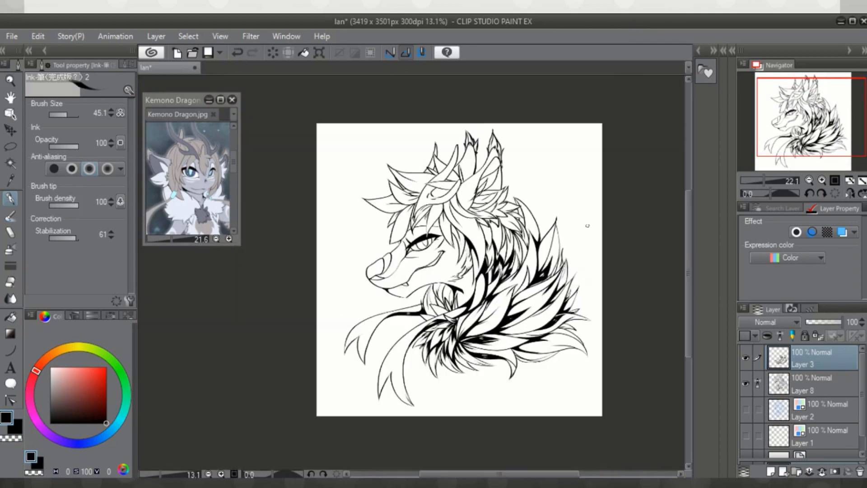
scroll(501, 280, "up", 3)
scroll(500, 310, "down", 3)
scroll(520, 234, "up", 3)
scroll(540, 164, "down", 3)
Step: Flip the canvas horizontally and soften the black shadows on the side of the neck with the Soft eraser
left_click(38, 36)
left_click(280, 418)
scroll(499, 251, "up", 3)
left_click(10, 282)
left_click_drag(334, 277, 347, 305)
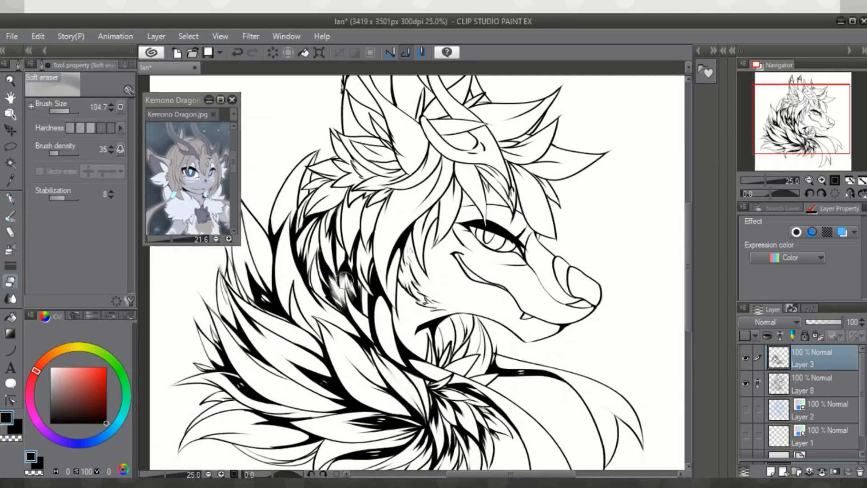
Step: Ink black shadows between the lower rear mane locks with the ink pen at size 19.4, and flip the canvas back
scroll(336, 343, "down", 1)
left_click(10, 199)
left_click_drag(473, 190, 485, 193)
scroll(370, 366, "up", 2)
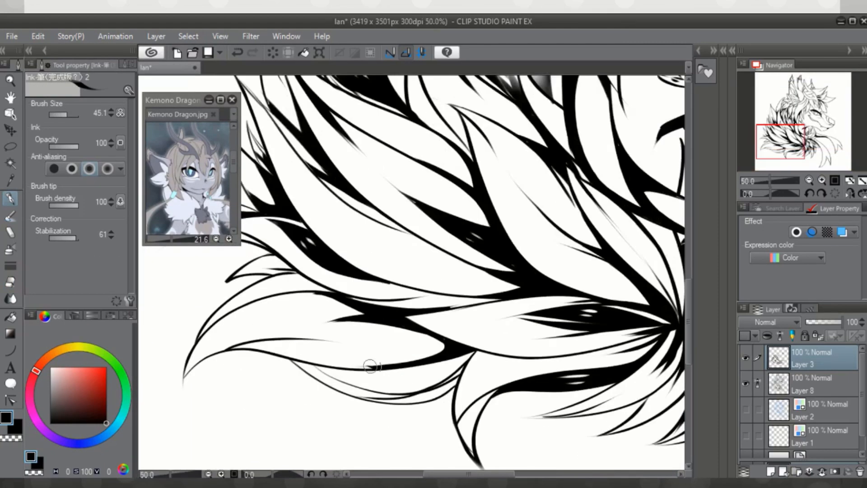
scroll(471, 348, "up", 1)
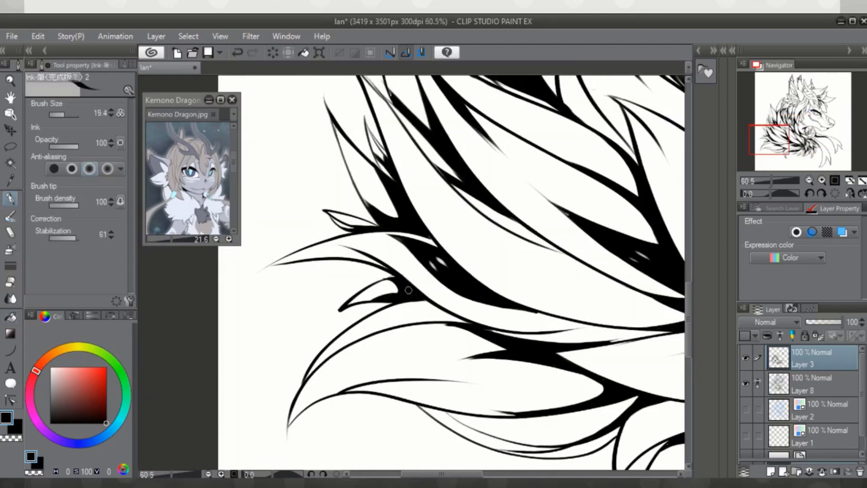
scroll(532, 316, "up", 1)
scroll(496, 315, "down", 5)
left_click(39, 35)
mouse_move(84, 395)
left_click(244, 445)
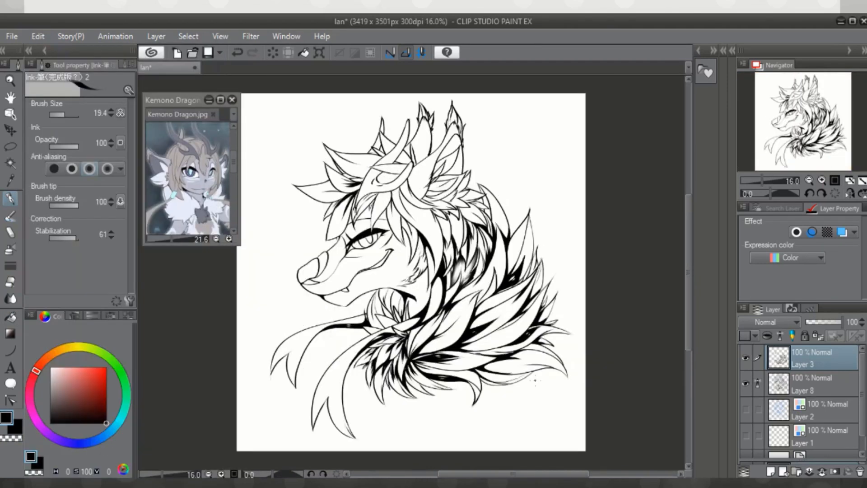
Step: Ink pointed black strands into the softened shadow on the side of the neck
scroll(344, 203, "up", 4)
left_click(239, 53)
left_click(253, 54)
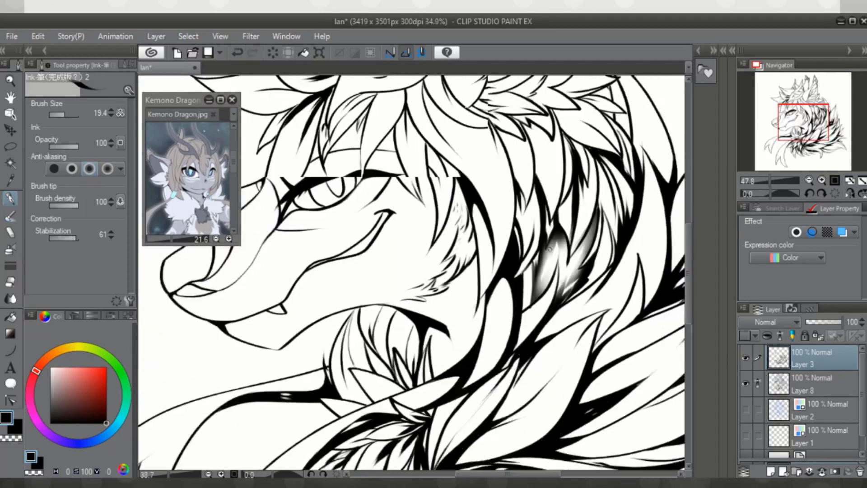
scroll(474, 313, "down", 1)
left_click_drag(524, 316, 502, 375)
scroll(445, 151, "down", 6)
Step: Shade the roots of the forehead hair tufts black with the ink pen at size 36.5, carving gaps with the transparent color
scroll(399, 99, "up", 6)
left_click_drag(514, 473, 475, 474)
left_click_drag(469, 249, 445, 259)
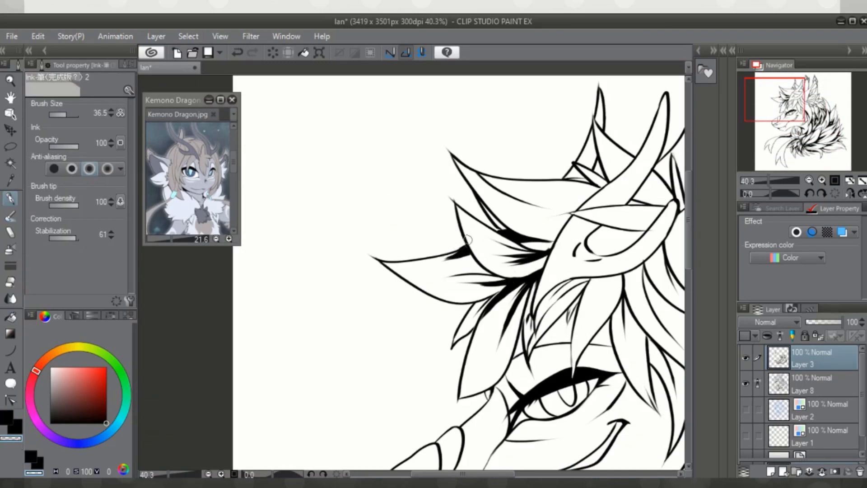
left_click_drag(471, 328, 501, 291)
scroll(471, 329, "down", 6)
scroll(567, 350, "up", 5)
left_click_drag(375, 239, 348, 258)
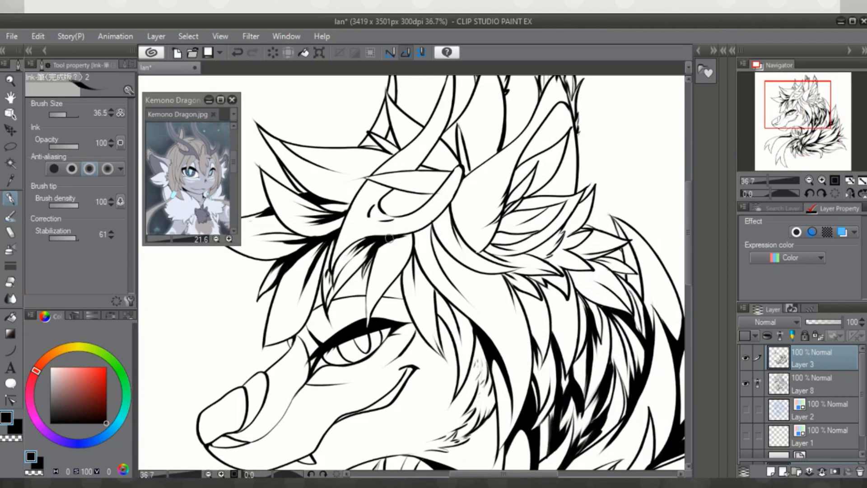
Step: Ink black shadows into the hair locks beneath the lower horn and along the base of the ear
scroll(253, 138, "down", 5)
scroll(363, 199, "up", 8)
key("c")
mouse_move(362, 185)
left_mouse_down()
mouse_move(380, 239)
mouse_move(455, 251)
left_mouse_up()
key("g")
key("p")
left_click_drag(399, 232, 460, 258)
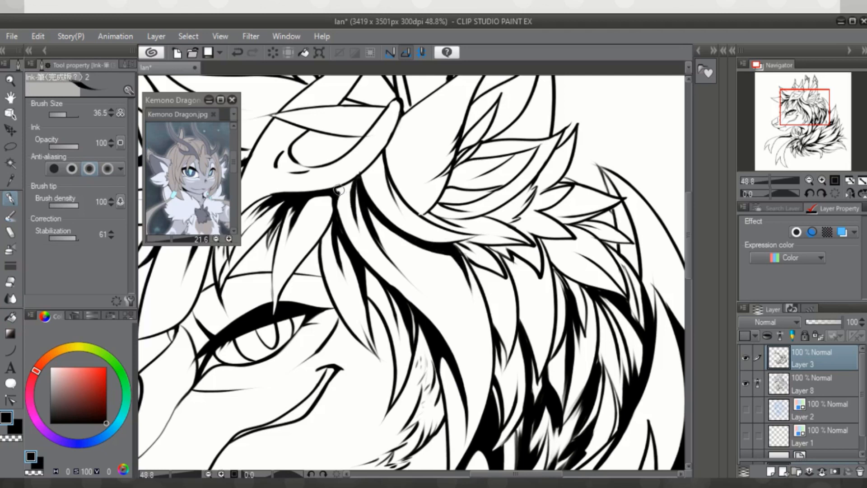
left_click_drag(339, 190, 338, 216)
scroll(337, 216, "down", 5)
scroll(432, 295, "up", 7)
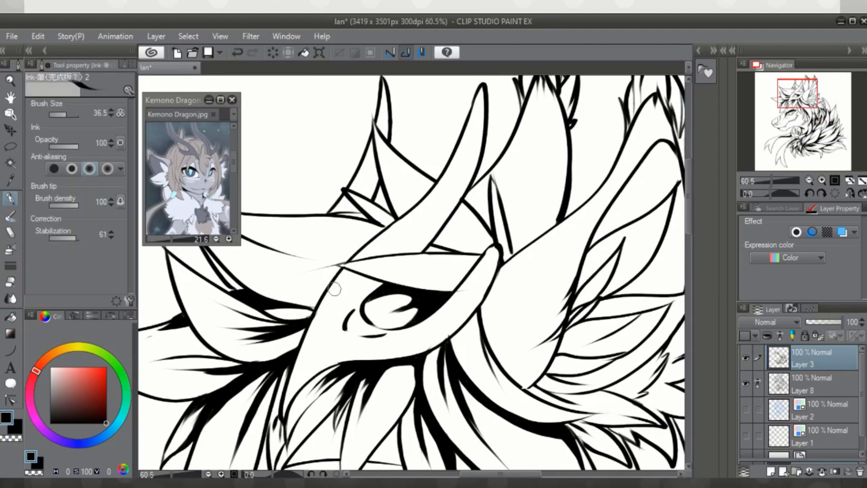
Step: Shade the upper forehead tuft and the gaps behind the horns black, with small highlight marks
left_click_drag(501, 474, 482, 474)
left_click_drag(401, 312, 414, 311)
left_click_drag(404, 316, 411, 317)
left_click_drag(499, 311, 507, 307)
left_click_drag(513, 317, 519, 315)
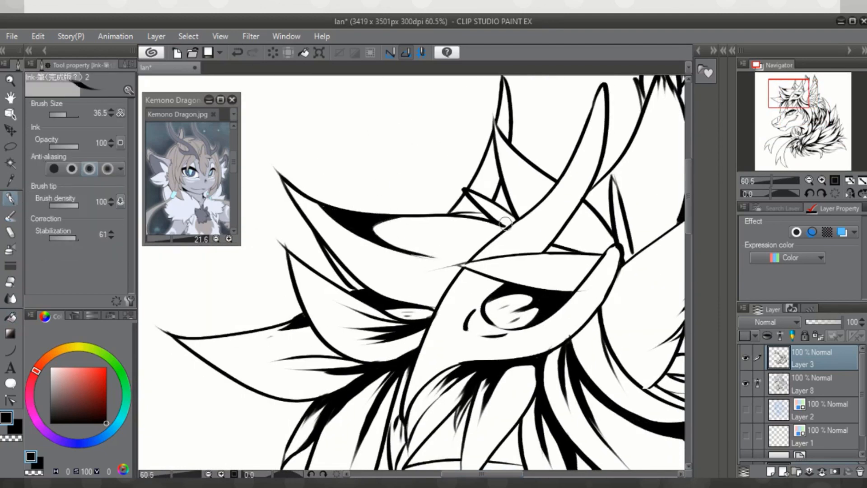
left_click_drag(554, 239, 620, 249)
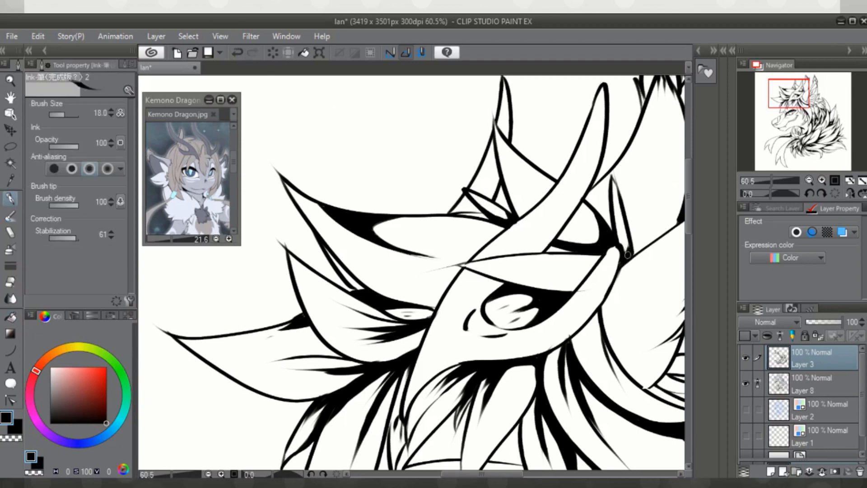
Step: Outline shadow shapes around the ear fur with the pen at size 18.0 and fill them black
scroll(417, 202, "down", 2)
left_click_drag(344, 335, 428, 190)
key("g")
left_click(373, 216)
key("p")
key("g")
left_click(414, 214)
key("p")
scroll(431, 187, "down", 4)
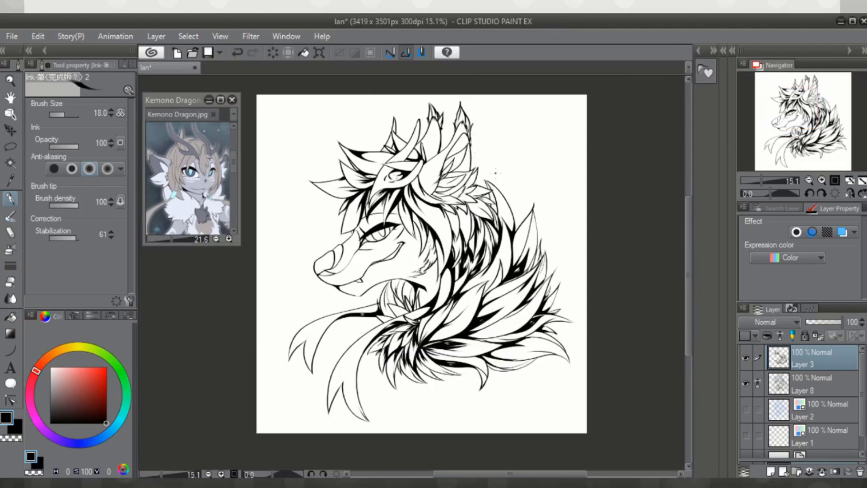
Step: Fill the shadow black behind the ear fur at the top of the mane and carve it with transparent color
scroll(495, 173, "up", 3)
key("g")
left_click(481, 206)
key("p")
key("g")
key("p")
key("c")
scroll(474, 187, "down", 3)
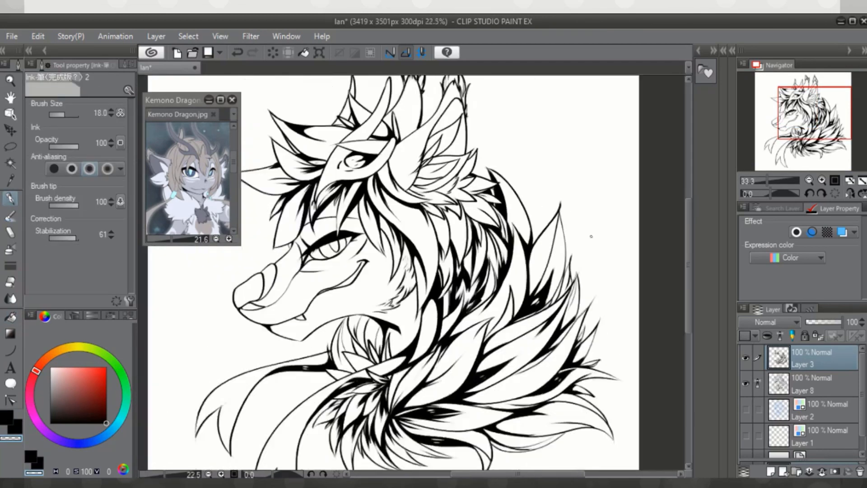
scroll(472, 120, "up", 3)
scroll(359, 72, "down", 3)
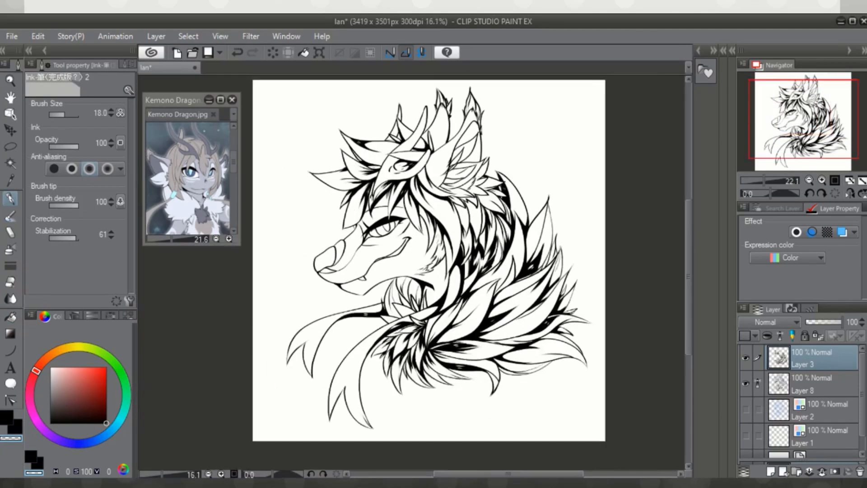
Step: Refine the black shadows between the fur locks at the nape, alternating black and transparent color
scroll(489, 170, "up", 3)
key("g")
key("p")
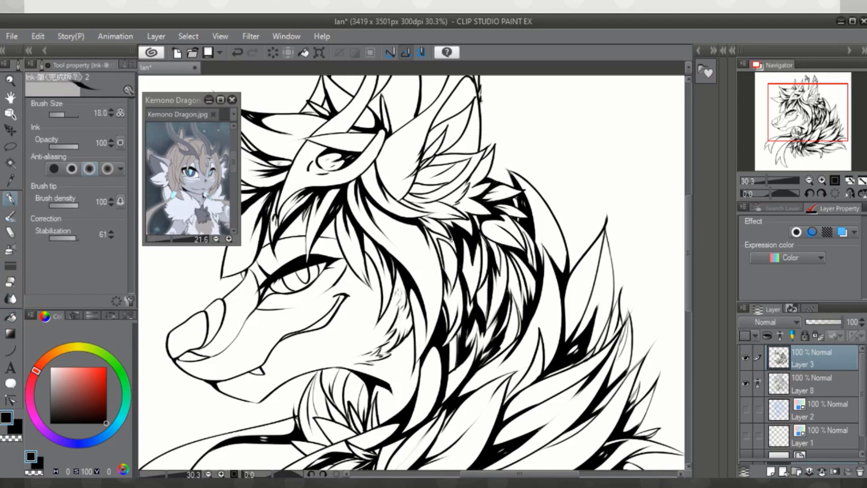
scroll(497, 195, "down", 3)
scroll(376, 252, "up", 3)
scroll(383, 219, "down", 4)
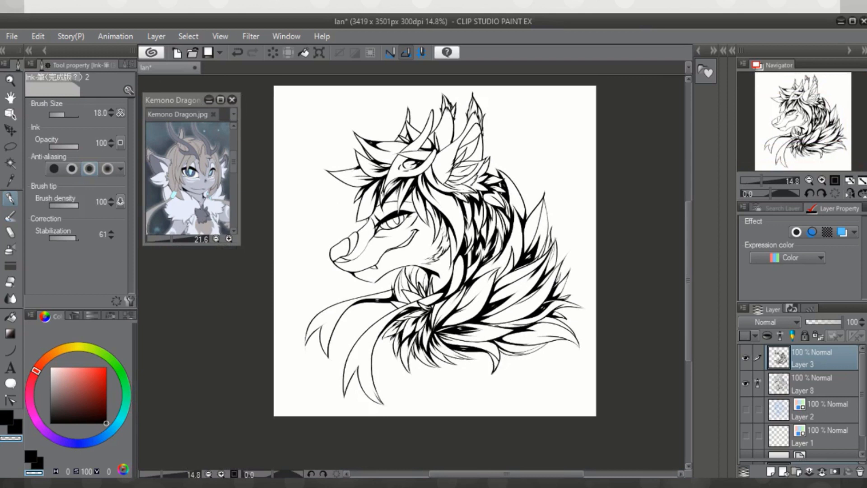
Step: Flip the canvas horizontally and compare the drawing with the ink shadow layer hidden and shown
left_click(38, 36)
left_click(212, 384)
left_click(746, 357)
left_click(746, 358)
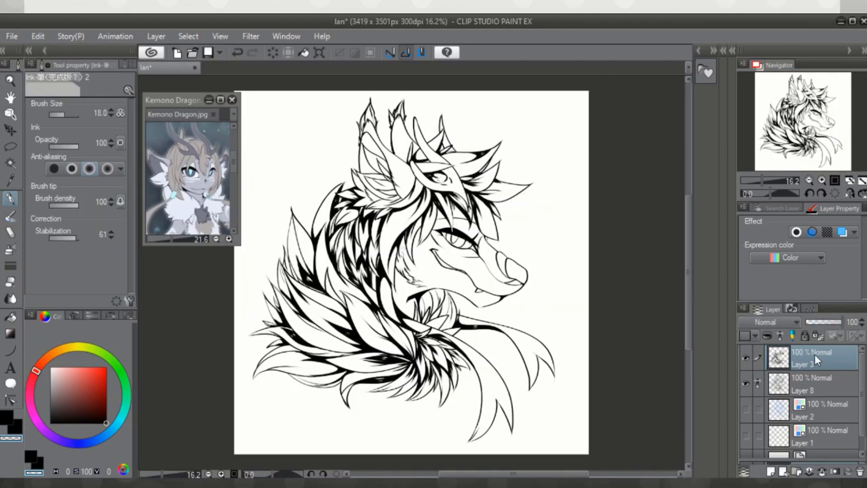
Step: Hide the shadow layer, name the top three layers INK, LINE and BASE, and set the expression color to Gray
left_click(746, 357)
left_click(813, 384)
double_click(806, 416)
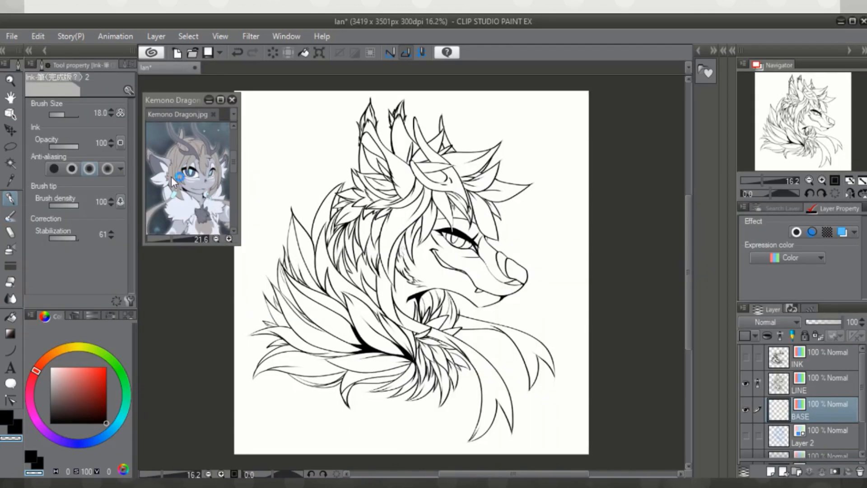
scroll(411, 450, "up", 1)
key("ctrl+s")
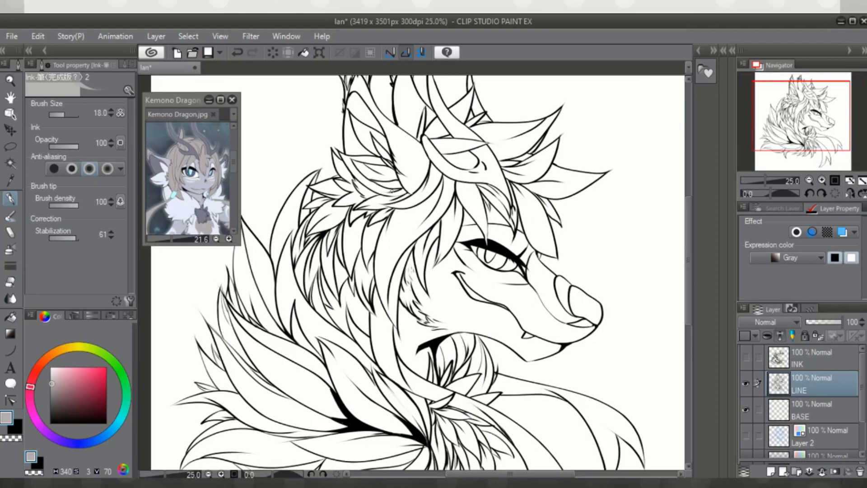
Step: Select the empty background around the character with the From all layers auto selection, using Close gap and color margin 9.0
left_click(10, 163)
left_click(436, 416)
scroll(439, 414, "up", 5)
key("ctrl+d")
left_click(368, 429)
scroll(413, 391, "up", 2)
key("ctrl+d")
left_click(42, 148)
left_click(423, 422)
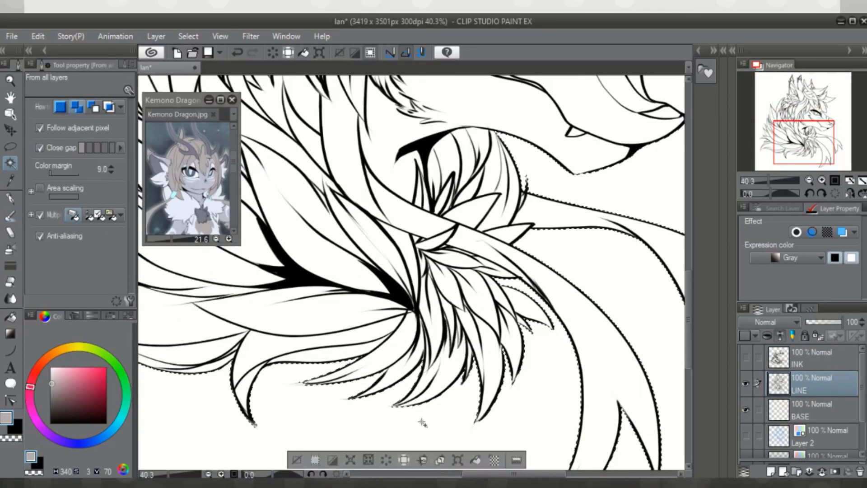
scroll(422, 422, "down", 8)
scroll(311, 108, "up", 7)
scroll(538, 185, "up", 2)
scroll(519, 171, "down", 8)
scroll(421, 414, "up", 5)
scroll(443, 401, "down", 5)
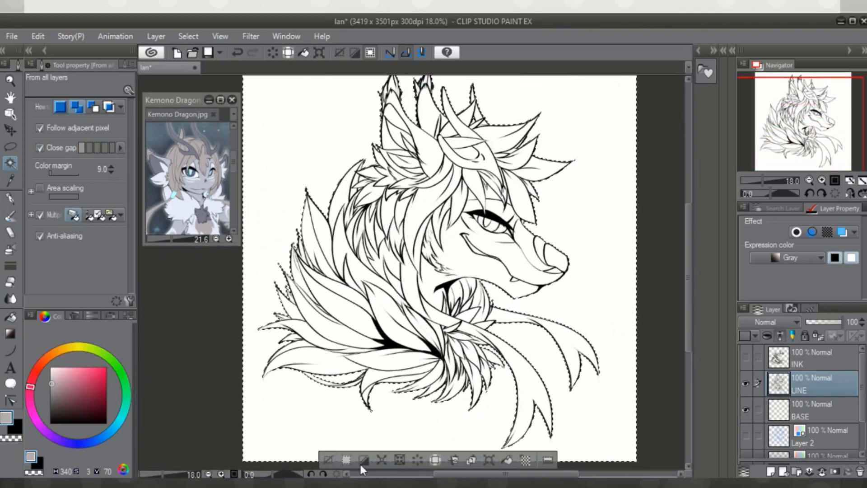
Step: Invert the selection, fill it on the BASE layer with light gray sampled from the reference image, and deselect
left_click(363, 461)
left_click(813, 410)
left_click(196, 183, "alt")
left_click(506, 460)
key("ctrl+d")
Step: Change the Paper layer color to dark gray 4A4A4A
scroll(812, 410, "down", 3)
double_click(778, 445)
left_click(519, 280)
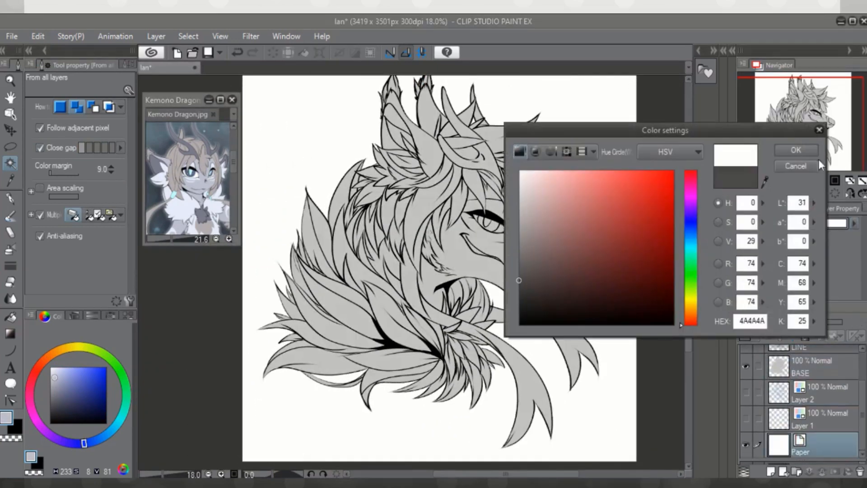
left_click(796, 151)
Step: Clean up stray line bits around the chest fur on the LINE layer with the Hard eraser
scroll(813, 400, "up", 3)
left_click(812, 400)
scroll(484, 329, "up", 5)
scroll(484, 329, "down", 5)
scroll(557, 327, "up", 5)
left_click(813, 374)
left_click(9, 282)
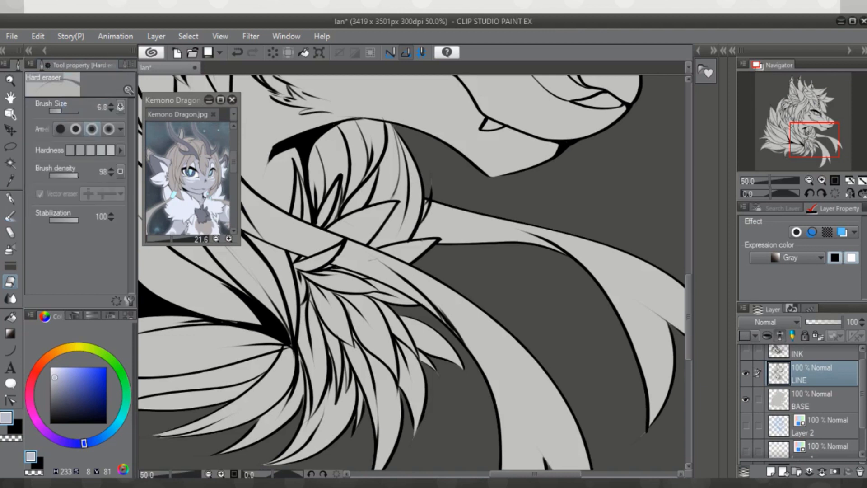
scroll(404, 258, "up", 1)
scroll(478, 205, "down", 4)
scroll(316, 294, "up", 3)
Step: Trim the lower mane tips on the BASE and LINE layers with the Hard eraser at size 29.6
left_click(813, 400)
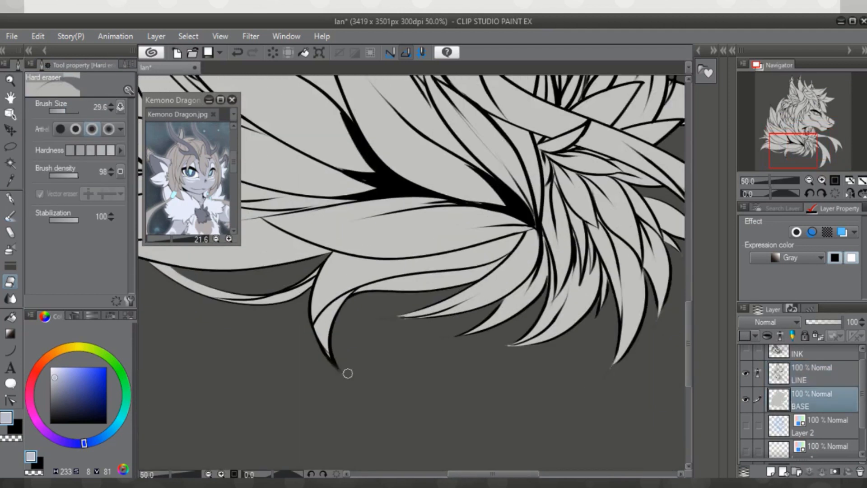
left_click_drag(493, 474, 448, 473)
left_click(813, 374)
left_click_drag(589, 347, 596, 359)
left_click(813, 400)
left_click_drag(688, 337, 689, 246)
left_click(237, 52)
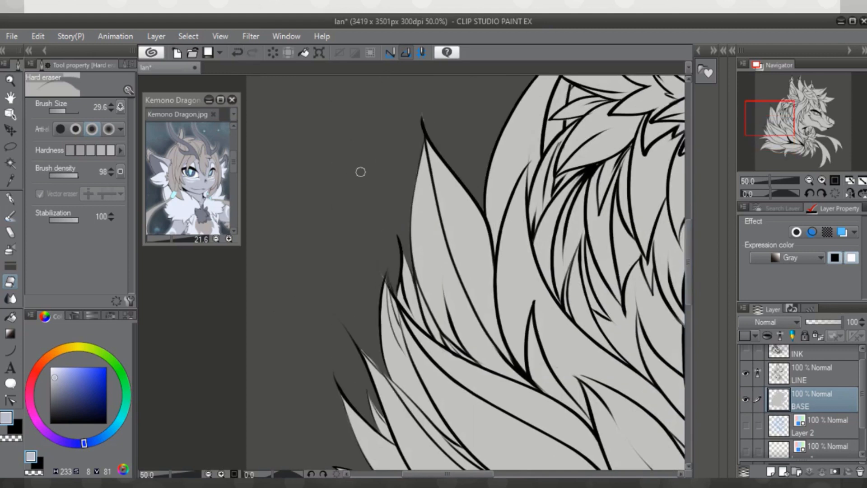
Step: Erase stray edges on the back fur spikes on the LINE layer, then check the BASE outline around ears, snout and whiskers
left_click(783, 364)
left_click_drag(387, 275, 391, 304)
left_click(813, 400)
scroll(393, 235, "down", 4)
scroll(452, 190, "up", 3)
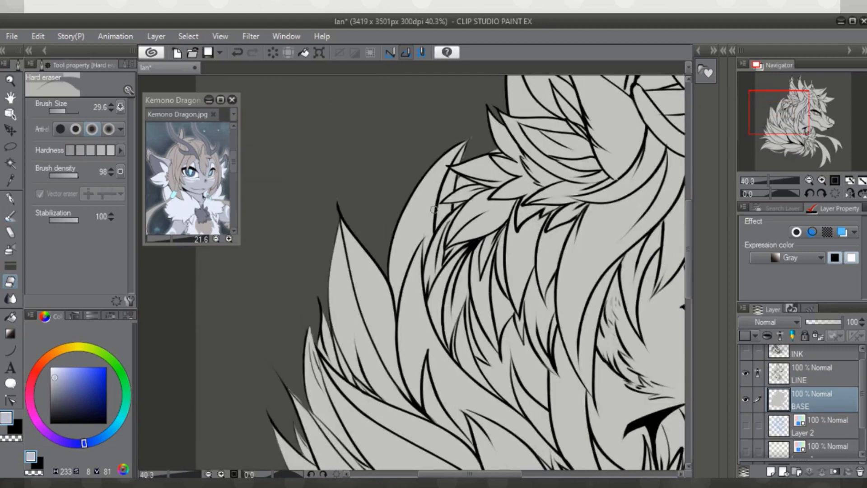
scroll(496, 142, "up", 5)
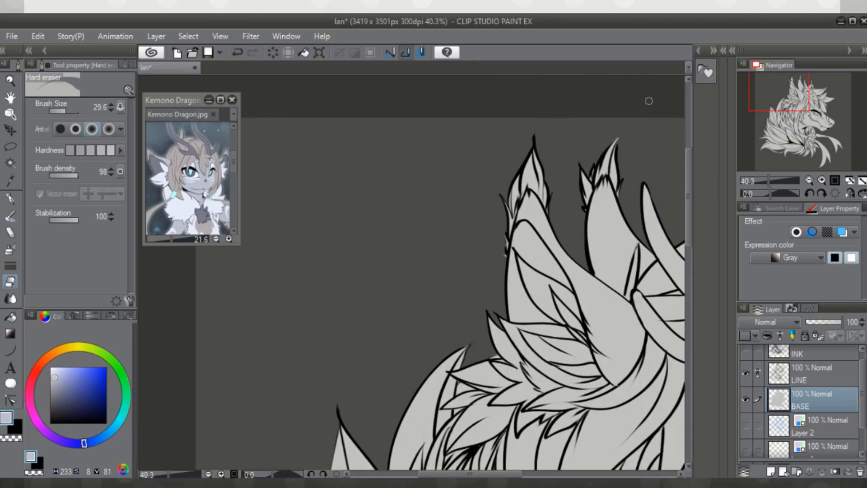
scroll(649, 100, "right", 6)
scroll(634, 287, "down", 10)
scroll(587, 266, "right", 4)
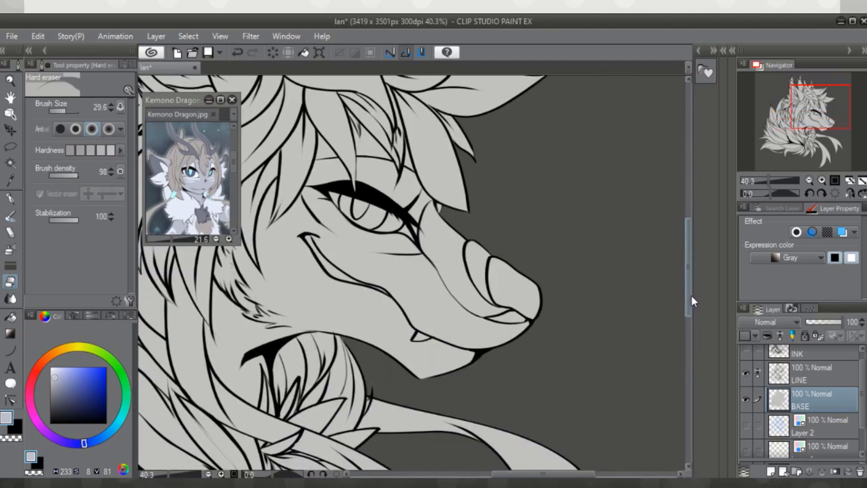
scroll(542, 278, "down", 3)
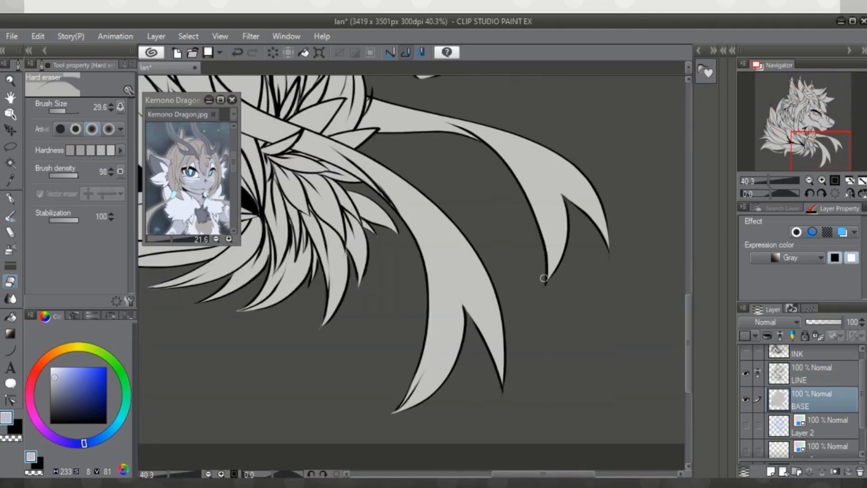
Step: Ink a missing black line at the chest fur tips on LINE and fill the gap with light gray on BASE
scroll(424, 226, "up", 2)
left_click(812, 374)
left_click(16, 427)
left_click(11, 199)
left_click_drag(446, 325, 469, 356)
left_click(812, 401)
left_click(11, 317)
left_click(7, 417)
left_click(437, 328)
left_click(11, 199)
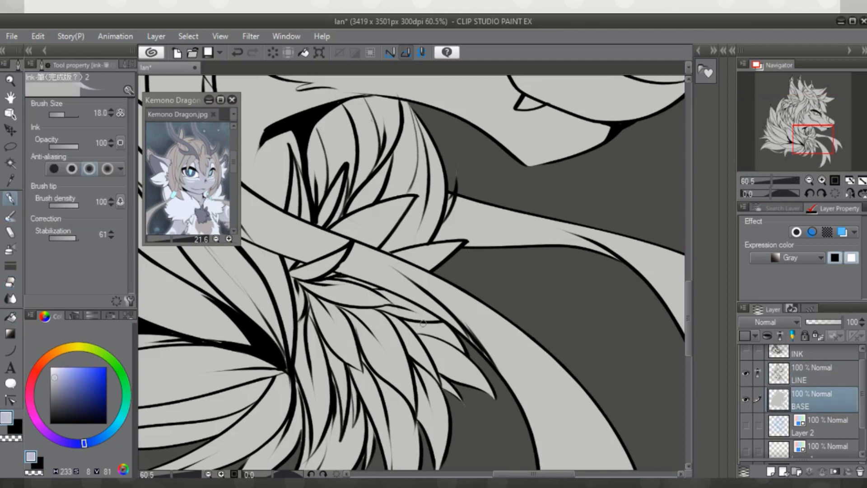
Step: Select the INK layer and make it visible over the gray base
scroll(456, 271, "down", 5)
left_click(808, 354)
left_click(745, 357)
Step: Try the tone effect on the INK layer with a different setting, comparing it on and off
left_click(829, 234)
scroll(374, 270, "up", 3)
scroll(452, 253, "down", 1)
left_click_drag(764, 253, 797, 253)
left_click(827, 232)
scroll(479, 217, "up", 1)
left_click(827, 233)
scroll(484, 219, "up", 3)
scroll(484, 219, "down", 1)
left_click(827, 233)
scroll(443, 252, "down", 3)
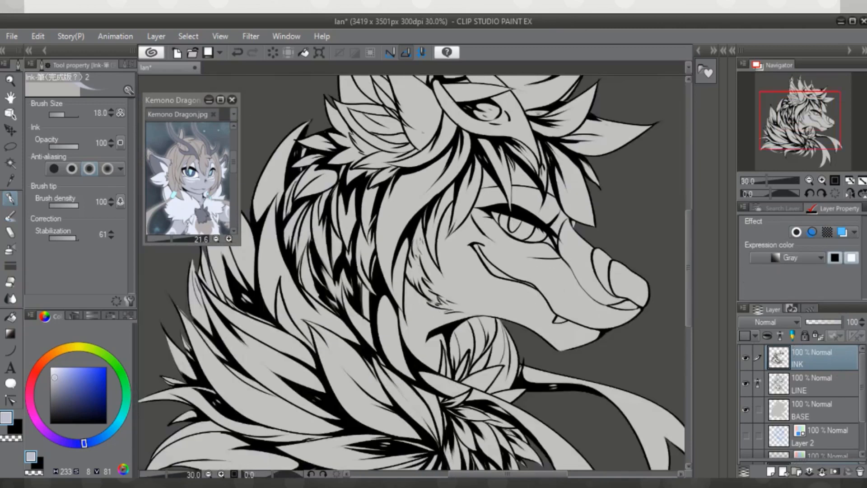
Step: Try the tone effect at 60.0 LPI on a duplicate of the INK layer, then delete the duplicate
right_click(819, 358)
left_click(731, 208)
left_click(828, 233)
scroll(468, 191, "up", 3)
scroll(468, 191, "down", 2)
scroll(262, 280, "up", 2)
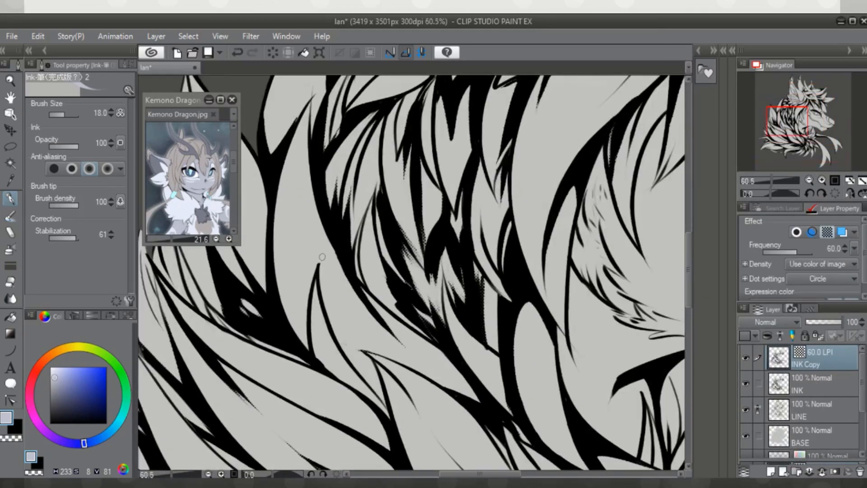
scroll(248, 276, "down", 2)
left_click(9, 281)
right_click(812, 359)
left_click(763, 246)
Step: Apply the tone effect to the BASE layer and set its frequency to 60.0 LPI
scroll(195, 412, "down", 1)
left_click(808, 384)
left_click(812, 410)
left_click(827, 233)
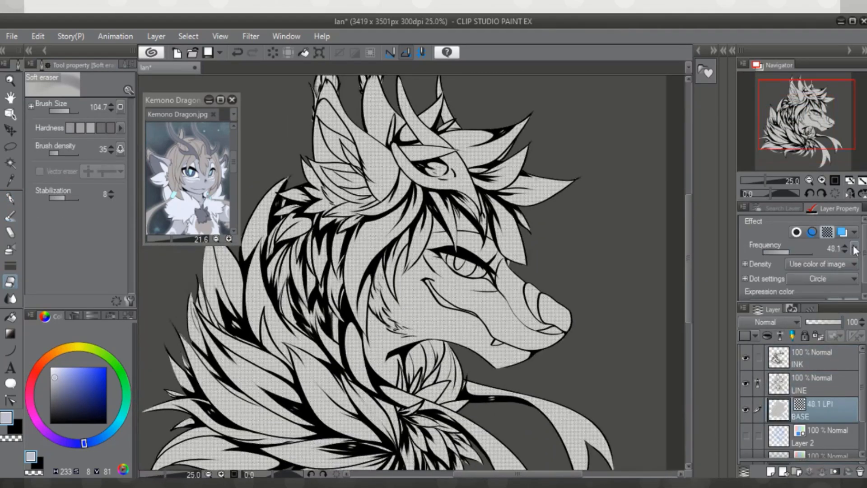
scroll(467, 322, "up", 2)
scroll(500, 282, "down", 2)
scroll(500, 282, "up", 2)
scroll(493, 266, "down", 3)
Step: Add a new layer above BASE, hide the INK layer and sample the hair color from the reference image
left_click(770, 471)
left_click(746, 357)
left_click(10, 180)
left_click(194, 217)
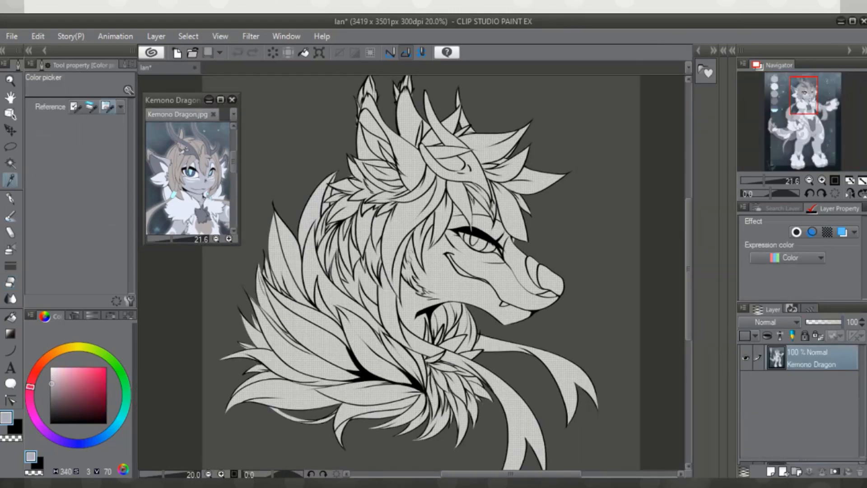
Step: Apply a 60.0 LPI tone effect to Layer 3 and fill the fringe strands over the forehead with the sampled color
left_click(10, 317)
left_click(403, 208)
scroll(402, 208, "up", 2)
left_click(828, 233)
left_click(854, 248)
left_click(455, 243)
left_click(506, 194)
left_click(583, 211)
left_click(625, 167)
left_click(605, 204)
Step: Load the BASE layer's painted area as a selection and hide the BASE layer
left_click(746, 436)
left_click(746, 436)
left_click(767, 335)
left_click(778, 435, "ctrl")
left_click(746, 436)
scroll(584, 261, "up", 1)
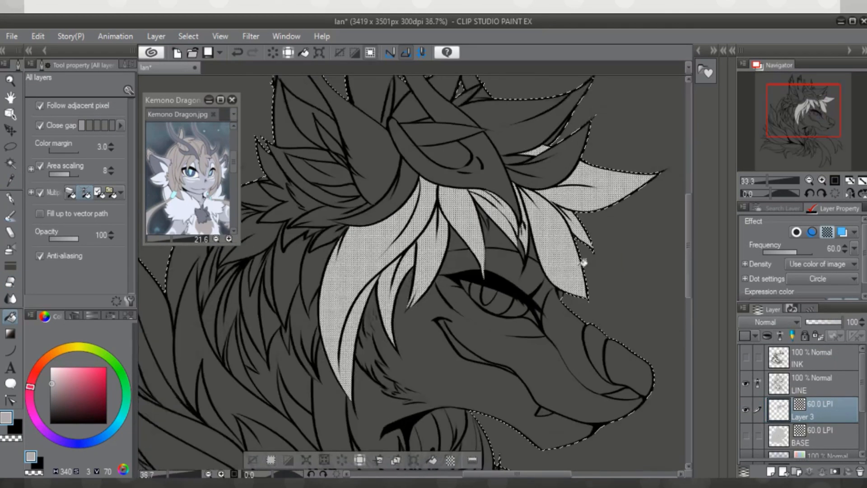
Step: Fill the remaining head hair on Layer 3, from the tufts behind the horn to the strands below the ear
scroll(586, 219, "down", 1)
left_click(565, 156)
left_click(510, 124)
left_click(502, 171)
scroll(554, 301, "down", 1)
scroll(415, 272, "up", 1)
left_click(419, 270)
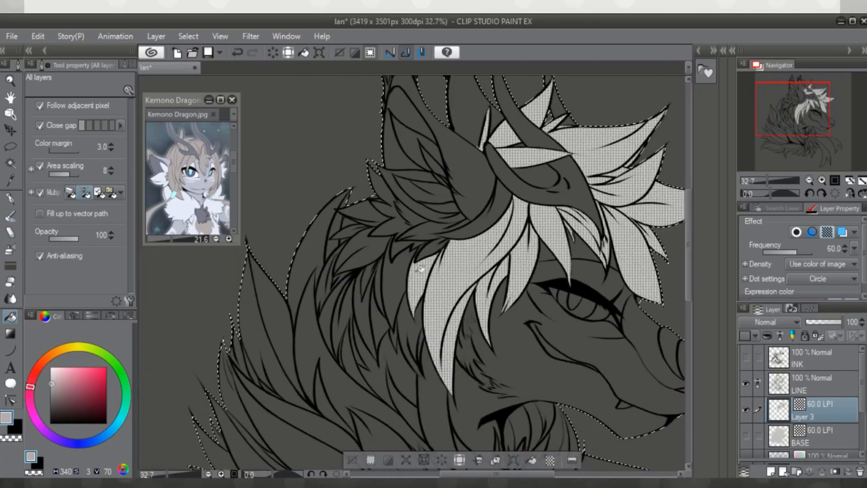
scroll(407, 257, "up", 5)
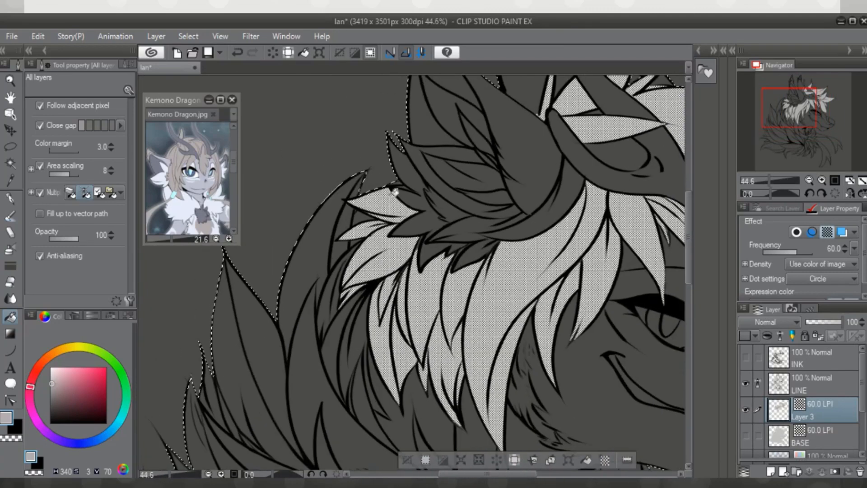
Step: Touch up unfilled gaps in the hair on Layer 3, including the patch seen through the horn
key("p")
scroll(243, 379, "down", 3)
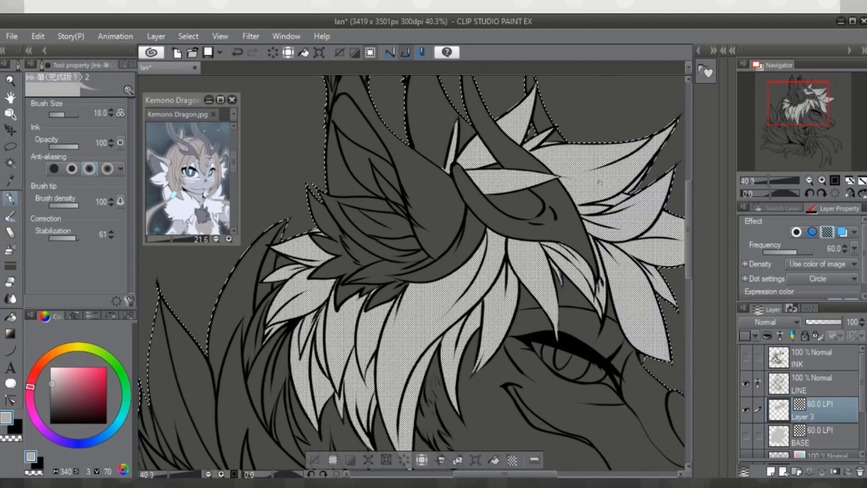
key("g")
left_click(519, 203)
key("p")
scroll(321, 333, "down", 8)
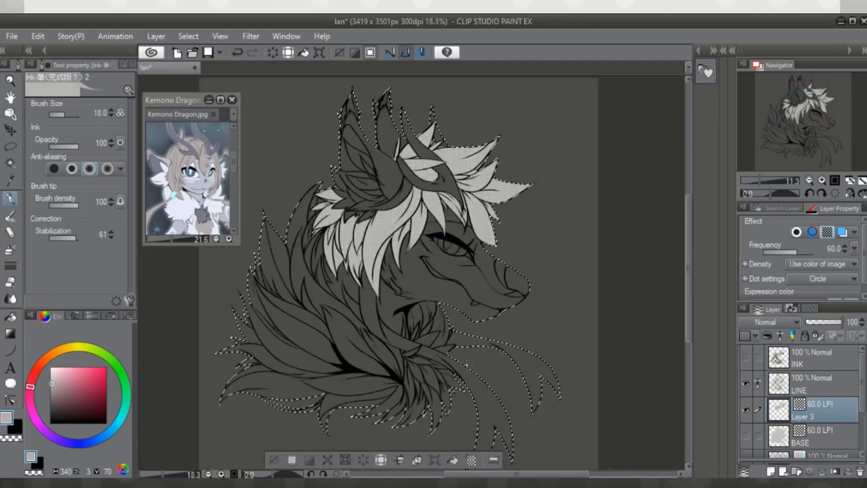
Step: Fill the two long ribbon-like strands below the jaw on Layer 3, then show BASE to compare the tones
scroll(470, 327, "up", 4)
key("g")
left_click(436, 383)
left_click(501, 368)
scroll(492, 325, "down", 1)
scroll(452, 160, "up", 3)
scroll(461, 161, "down", 3)
left_click(746, 436)
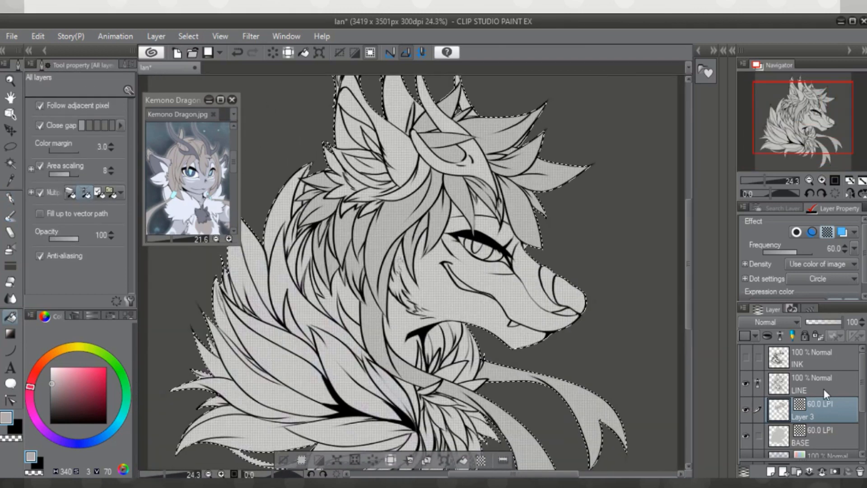
Step: Sample the white fur color from the reference, hide BASE and fill the upper back fur spikes on a new layer
left_click(179, 210, "alt")
left_click(770, 471)
left_click(746, 420)
scroll(316, 316, "up", 2)
left_click(393, 316)
left_click(319, 203)
left_click(336, 270)
left_click(282, 189)
scroll(406, 271, "down", 1)
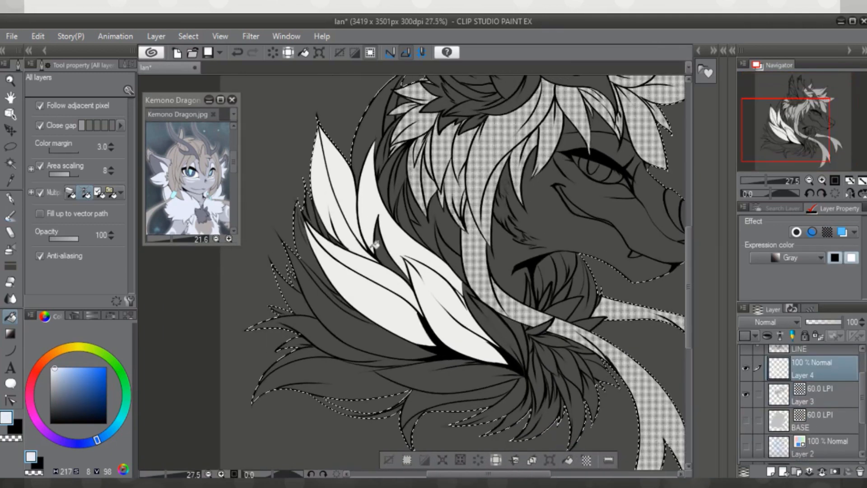
Step: Paint the remaining back fur spikes white on Layer 4 with a large G-pen
scroll(325, 316, "up", 2)
key("p")
left_click_drag(310, 275, 316, 323)
left_click(18, 66)
mouse_move(339, 361)
left_mouse_down()
mouse_move(325, 436)
mouse_move(433, 393)
left_mouse_up()
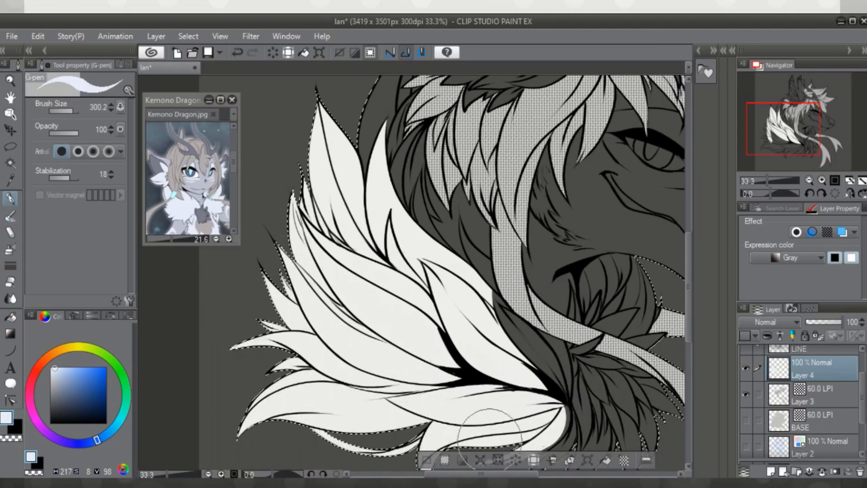
scroll(433, 393, "down", 1)
Step: Move Layer 4 below Layer 3 and paint the chest fur white
left_click_drag(787, 376, 788, 405)
left_click_drag(458, 305, 437, 277)
left_click_drag(535, 253, 542, 282)
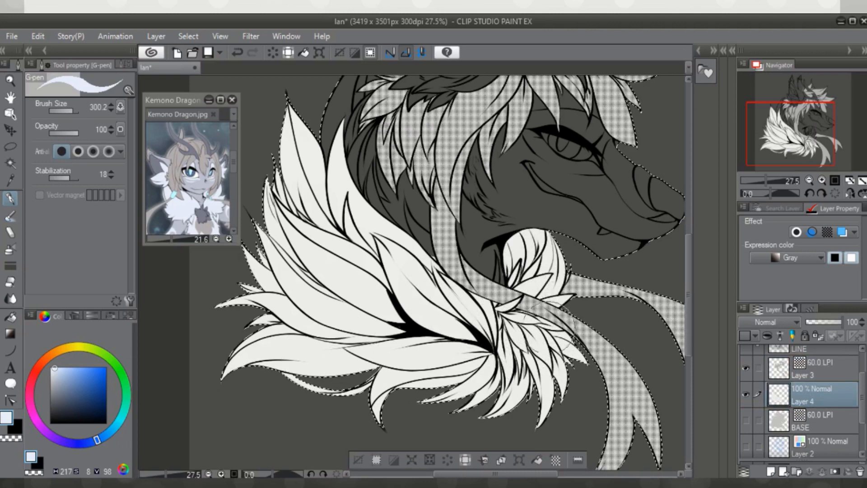
Step: Fill the tall spike and the fur behind the neck with white on Layer 4, touching up gaps with the G-pen
key("g")
scroll(415, 221, "up", 1)
left_click(418, 224)
left_click(367, 168)
scroll(334, 298, "down", 1)
key("p")
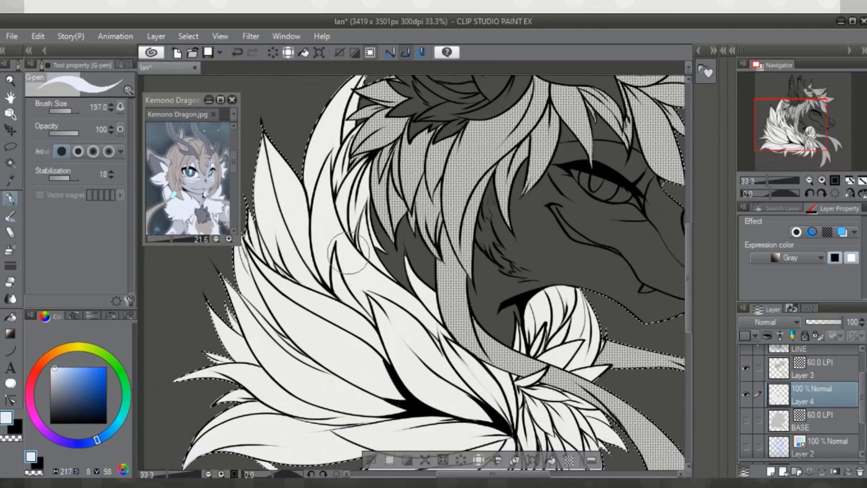
scroll(450, 94, "up", 1)
Step: Fill the inner ear fur tufts with white on Layer 4
key("g")
scroll(422, 182, "up", 1)
left_click(422, 182)
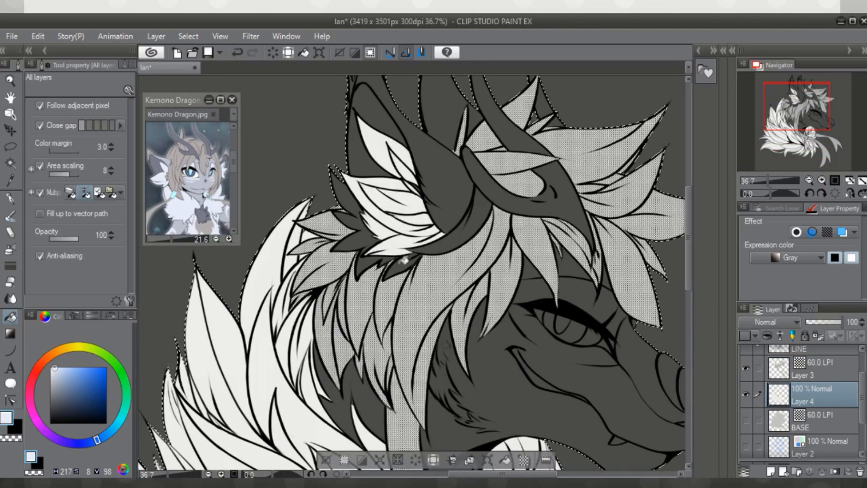
scroll(428, 118, "down", 2)
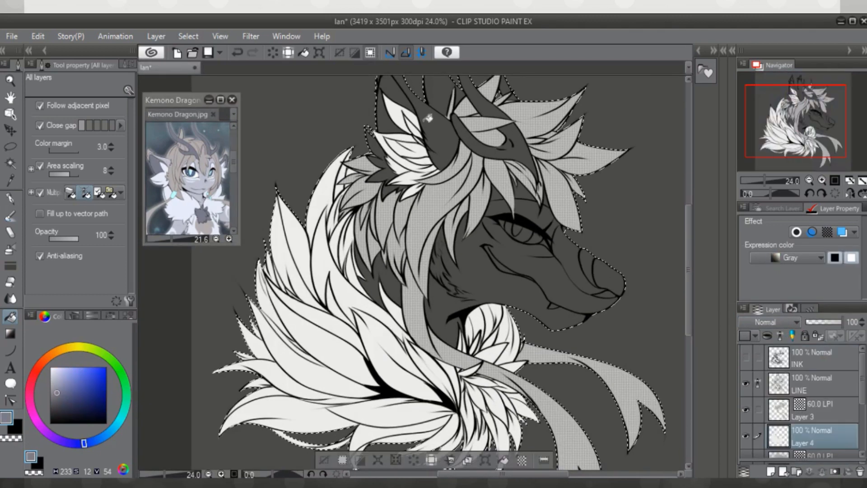
Step: Apply the tone effect to Layer 4 at 10.0 LPI, then select Layer 3 and check its visibility
scroll(799, 397, "down", 1)
left_click(828, 231)
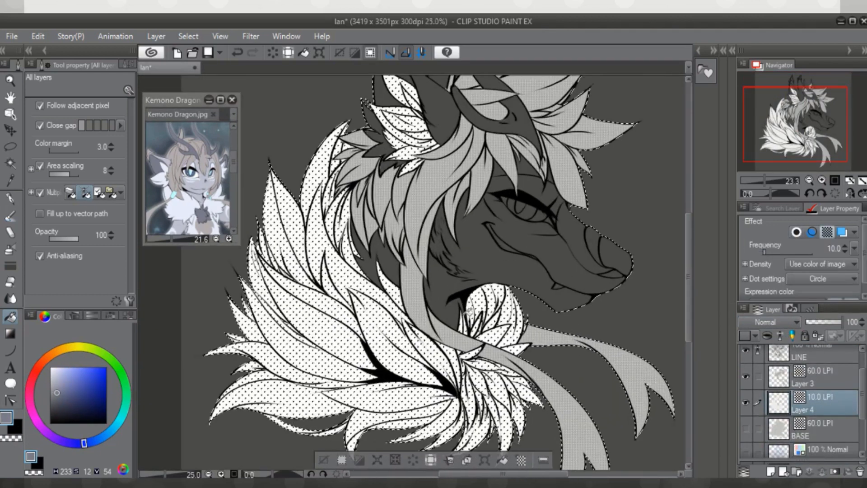
left_click(820, 394)
left_click(746, 392)
left_click(746, 393)
Step: Fill the inner ear and dark tufts below it with dark gray on a new layer using a 60.0 LPI tone
left_click(770, 471)
left_click(376, 137)
left_click(827, 232)
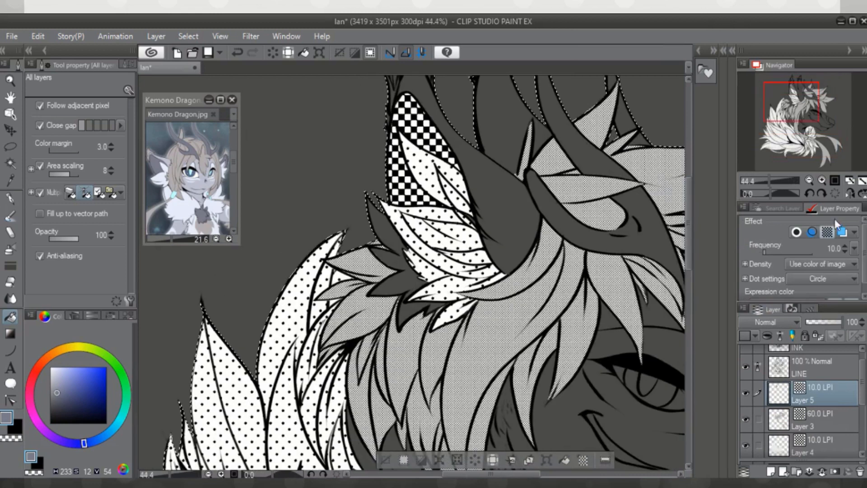
left_click(854, 248)
left_click(848, 371)
left_click(403, 224)
left_click(434, 329)
scroll(316, 311, "down", 3)
scroll(395, 163, "up", 2)
scroll(799, 406, "up", 1)
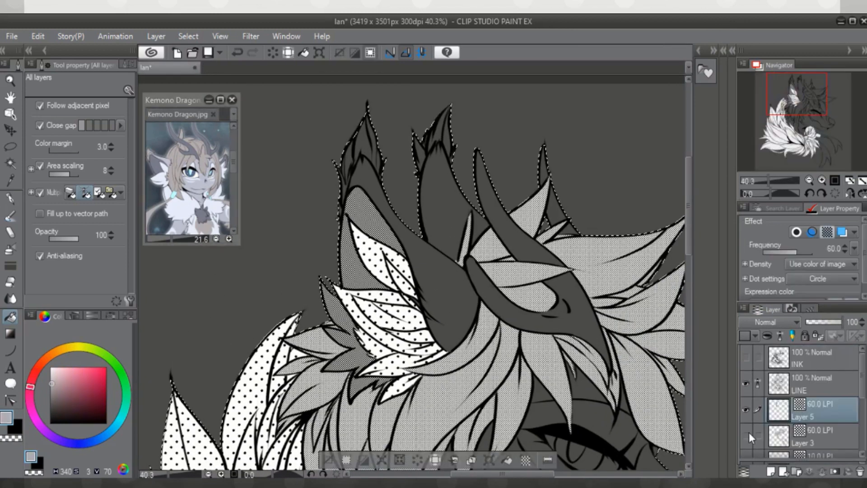
Step: Paint the tufted tips of both ears on Layer 3 in the hair color with the G-pen
left_click(812, 436)
key("p")
left_click(72, 111)
left_click_drag(336, 194, 338, 141)
mouse_move(388, 119)
left_mouse_down()
mouse_move(383, 158)
mouse_move(435, 117)
mouse_move(451, 131)
left_mouse_up()
left_click(69, 111)
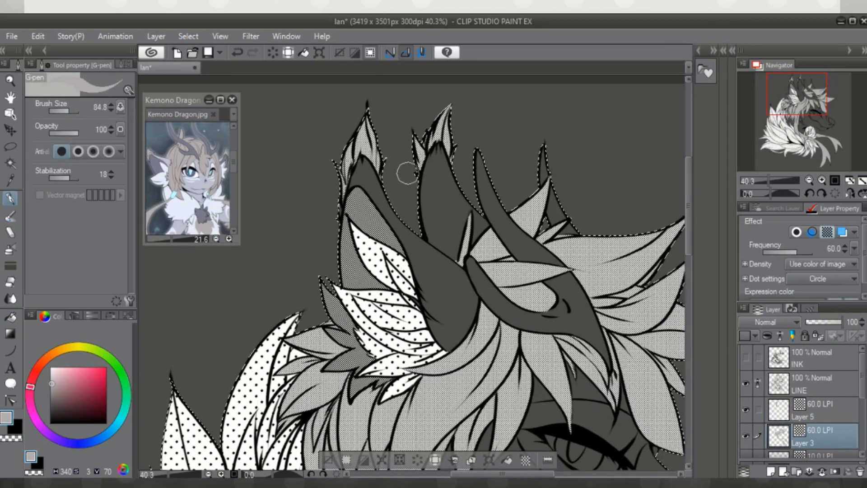
left_click_drag(505, 204, 464, 176)
Step: Fill the horn with dark gray on Layer 5, then show the hidden INK and BASE layers
scroll(464, 176, "down", 2)
key("g")
left_click(813, 455)
left_click(512, 144)
scroll(407, 253, "down", 3)
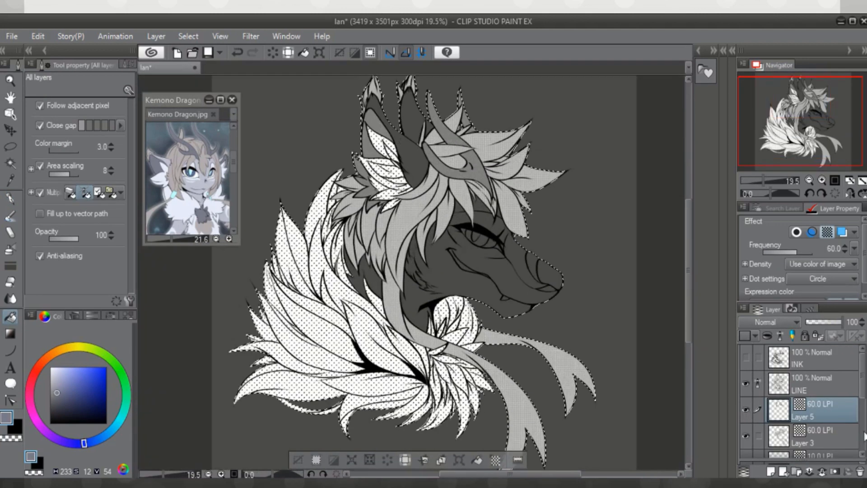
scroll(799, 398, "up", 2)
left_click(746, 384)
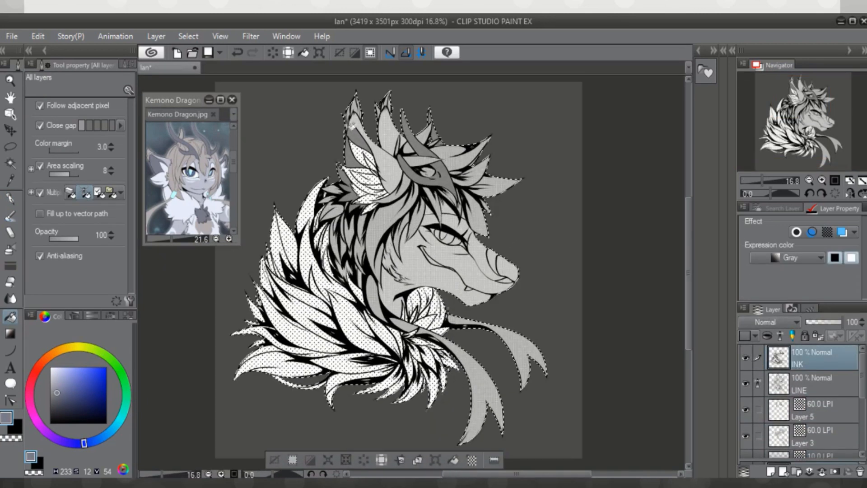
Step: Sample the white from the reference image and select Layer 4 with the G-pen, ready for the face markings
scroll(411, 216, "up", 3)
left_click(177, 206, "alt")
scroll(473, 267, "up", 3)
scroll(804, 397, "down", 2)
left_click(808, 392)
key("p")
scroll(474, 307, "up", 2)
scroll(173, 183, "up", 5)
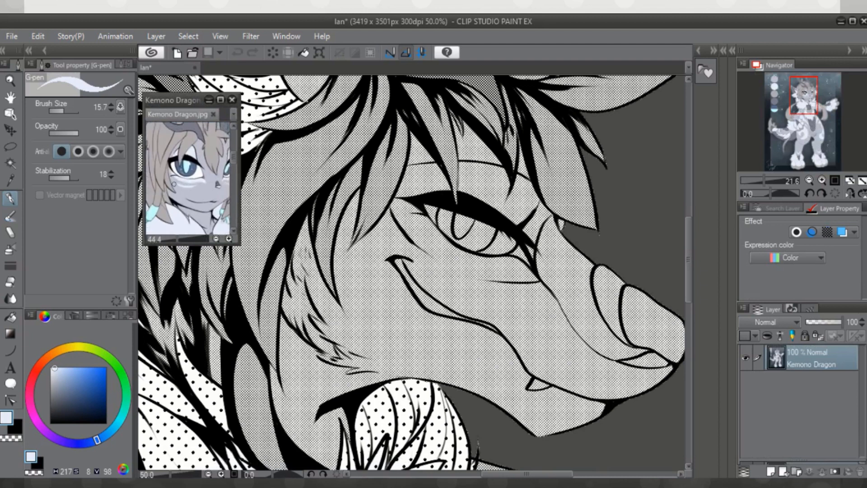
Step: Outline and fill the white markings around the eye and brow on Layer 4
scroll(173, 184, "up", 1)
left_click(513, 281)
key("g")
left_click(470, 264)
key("p")
key("g")
left_click(486, 183)
left_click(426, 181)
Step: Fill the front teeth and the fang with white on Layer 4 and rework the marking under the eye
key("p")
key("g")
left_click(646, 360)
left_click(538, 384)
scroll(496, 242, "down", 8)
scroll(502, 232, "up", 8)
key("p")
left_click(66, 111)
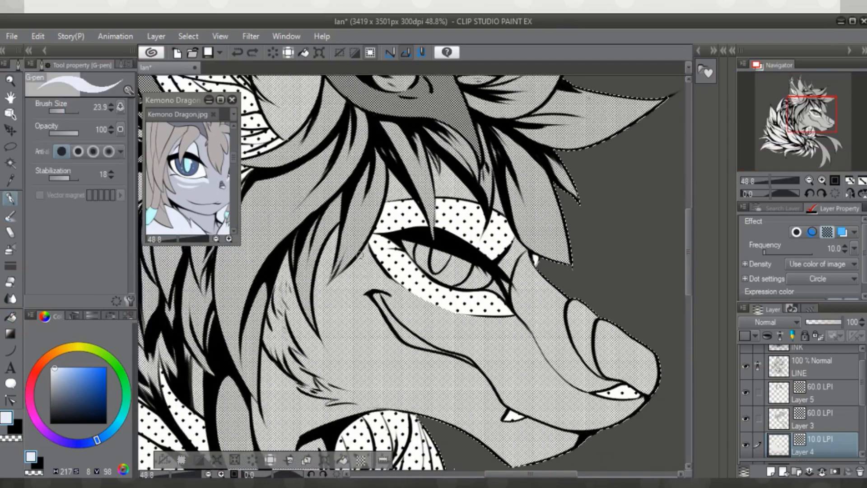
left_click(241, 53)
Step: Set the tone frequency of Layer 4 to 50.0 LPI
scroll(510, 233, "down", 9)
left_click(853, 248)
left_click(848, 339)
Step: Fill the leaf-shaped tufts below the jaw and on the chest with the darker gray on Layer 5, touching up gaps with the G-pen
scroll(407, 316, "up", 2)
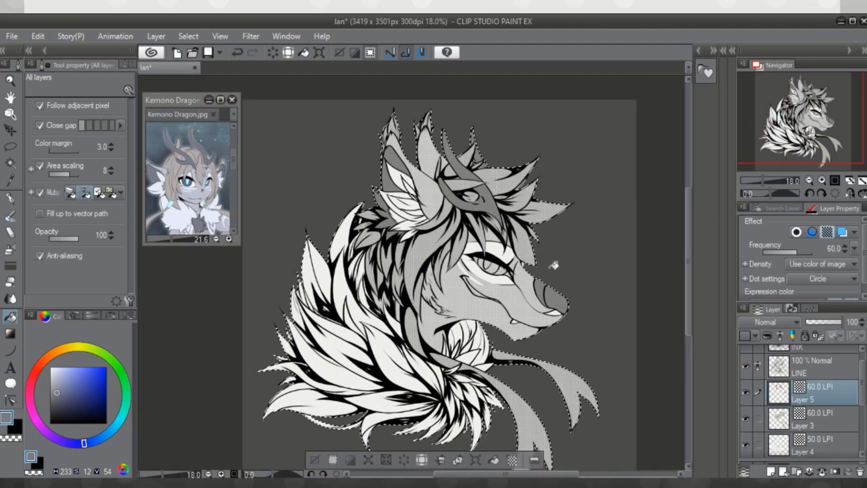
scroll(465, 259, "up", 3)
left_click(470, 253)
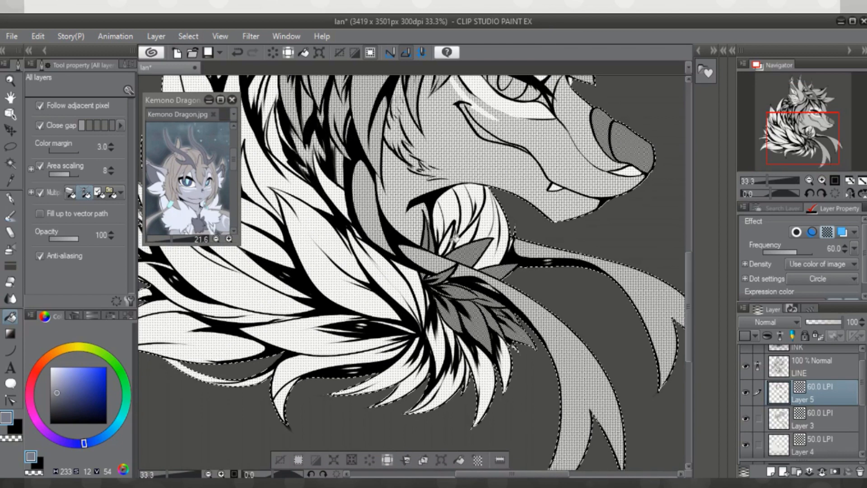
left_click(453, 239)
left_click(468, 235)
left_click(10, 199)
left_click(9, 317)
left_click(439, 345)
left_click(10, 198)
left_click_drag(519, 338, 538, 348)
Step: Fill the sclera of the eye with white on Layer 4
scroll(452, 271, "down", 7)
scroll(490, 244, "up", 9)
left_click(50, 367)
left_click(10, 317)
left_click(817, 445)
scroll(412, 252, "up", 1)
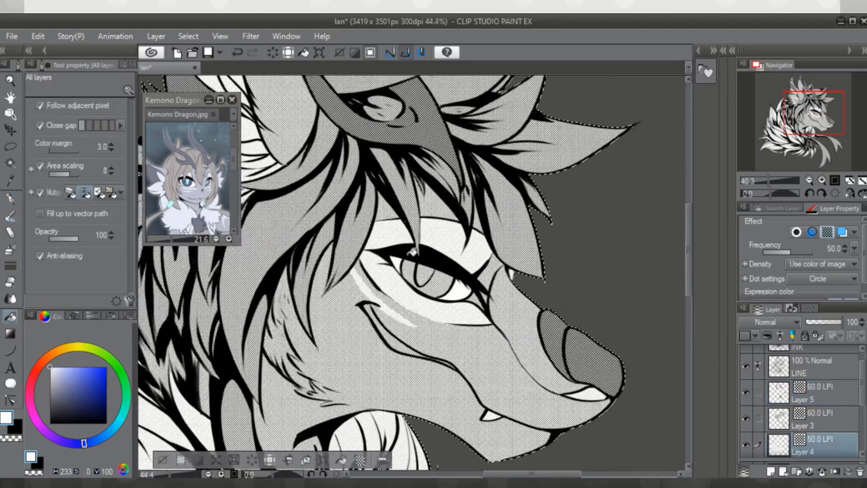
Step: Fill the iris on Layer 3 and the pupil on Layer 4 with the eye colors sampled from the reference image
scroll(412, 252, "up", 2)
scroll(197, 181, "up", 3)
left_click(185, 185, "alt")
left_click(817, 419)
left_click(452, 289)
left_click(177, 181, "alt")
left_click(817, 429)
left_click(429, 276)
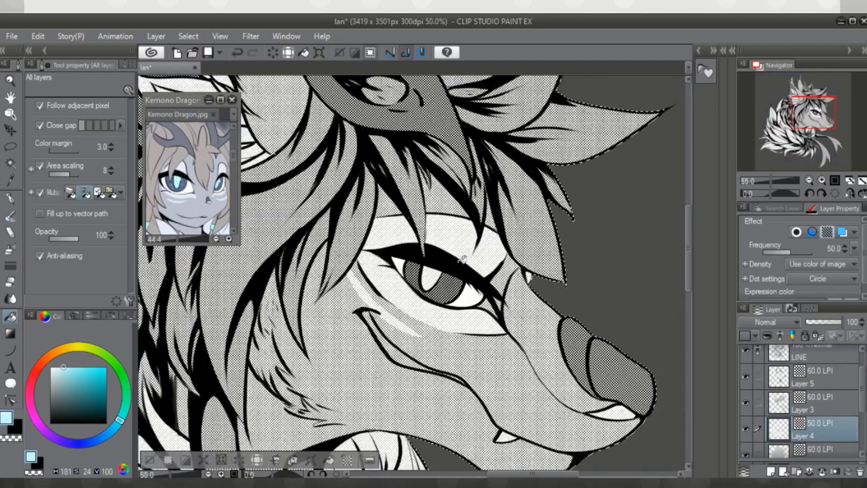
Step: Sample a muted red from the reference image and fill the inside of the mouth corner with it
scroll(478, 226, "down", 4)
left_click(204, 164, "alt")
scroll(472, 245, "up", 2)
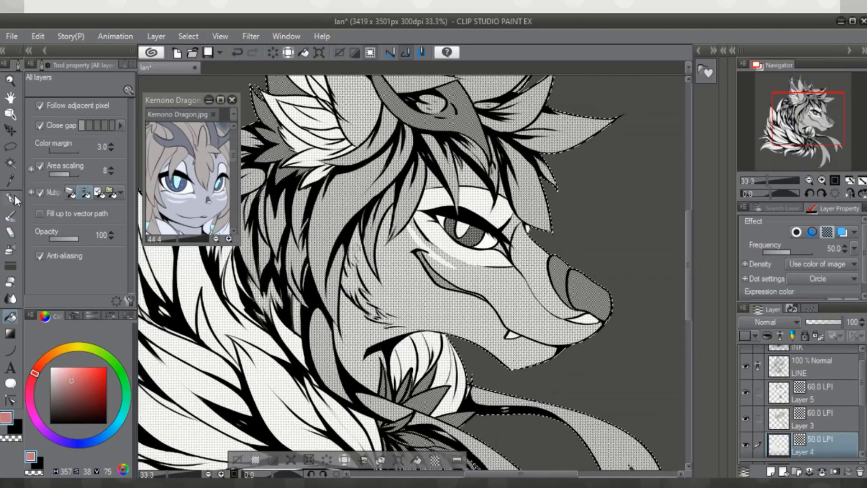
left_click(9, 197)
left_click(817, 419)
scroll(446, 246, "down", 2)
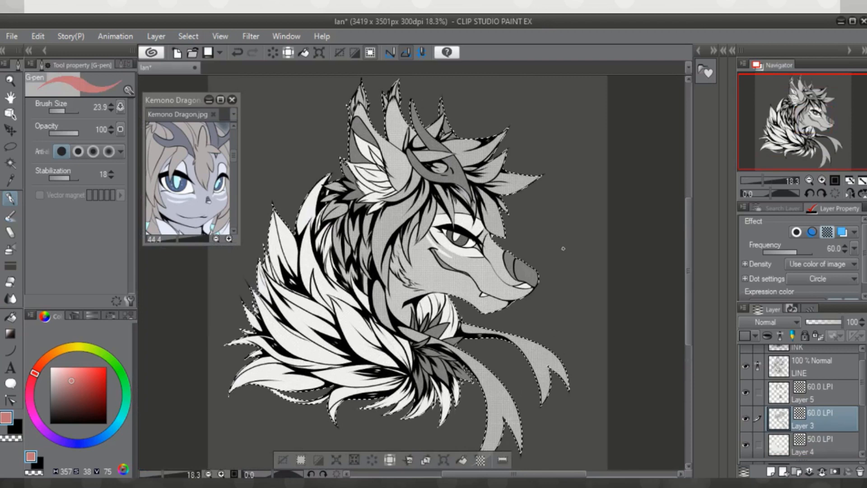
Step: Add Layer 6 above Layer 5 with a 60.0 LPI tone in Multiply mode, shade the upper iris and deselect
scroll(797, 388, "up", 1)
left_click(797, 384)
left_click(794, 417)
scroll(794, 423, "down", 1)
left_click(743, 309)
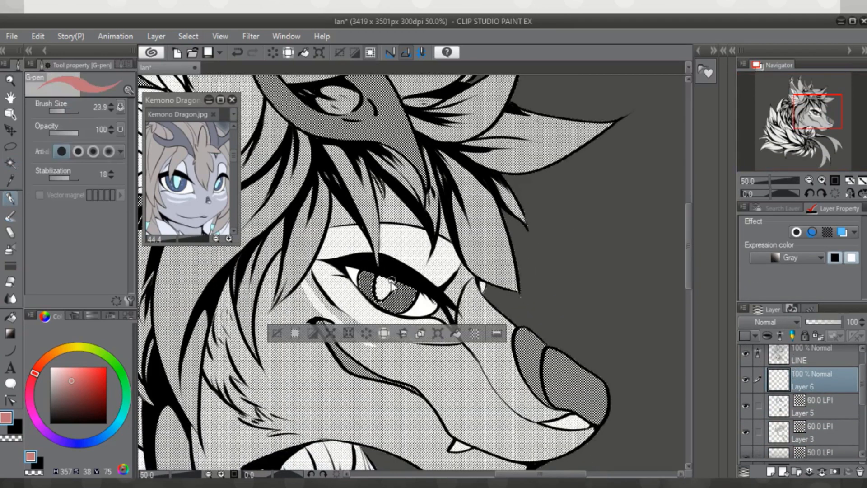
scroll(357, 271, "up", 1)
left_click(854, 248)
left_click(847, 359)
left_click(772, 321)
left_click(768, 50)
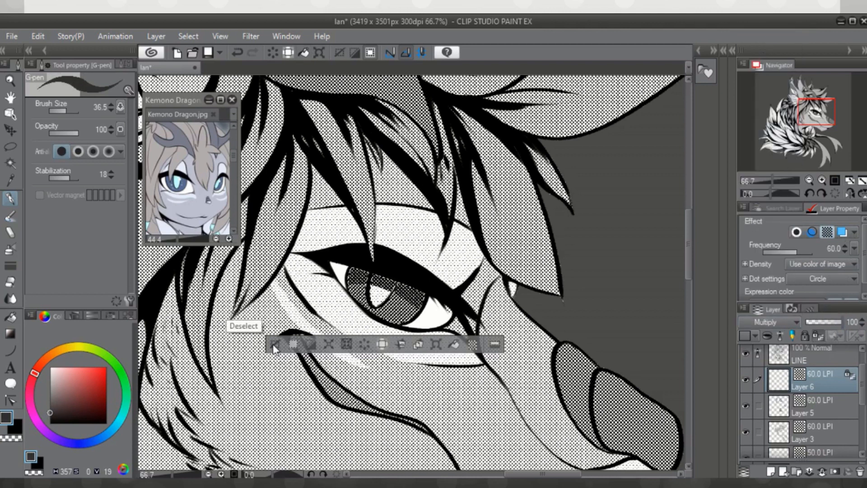
key("e")
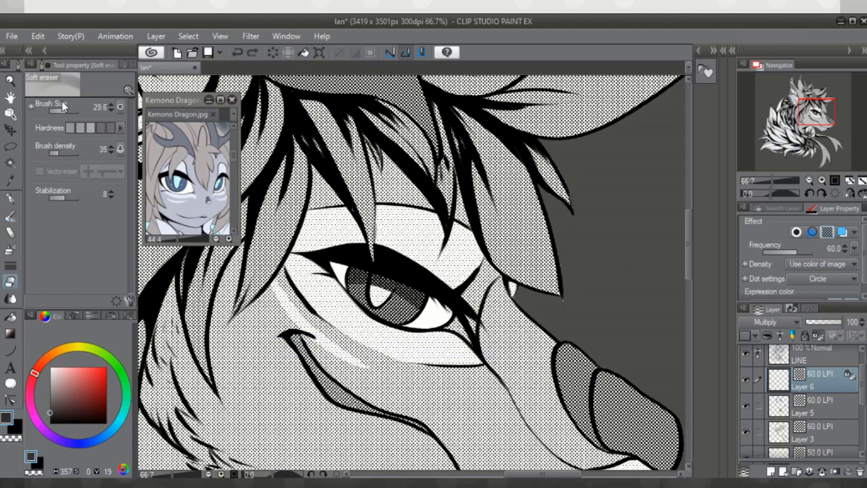
Step: Outline a shadow area on the neck below the cheek with the G-pen on Layer 6
scroll(375, 285, "down", 4)
scroll(424, 271, "up", 2)
key("p")
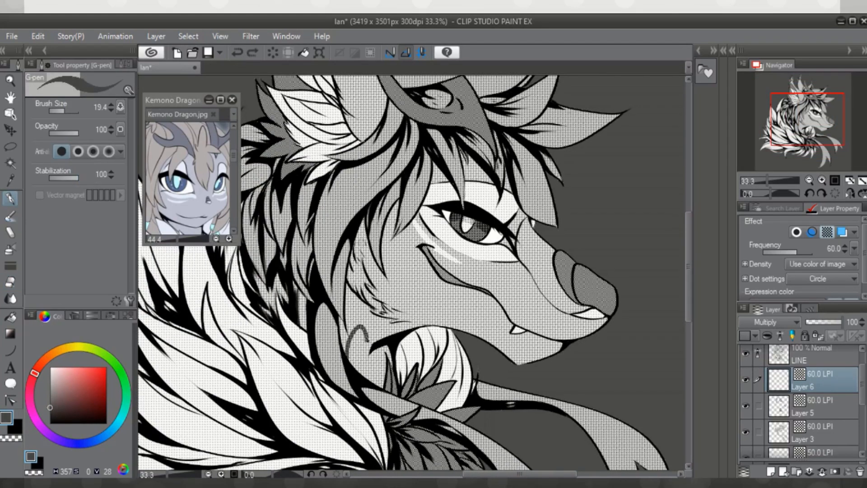
left_click(11, 317)
left_click(371, 312)
key("ctrl+z")
Step: Complete the neck shadow's outline and fill it with the dark shading gray on Layer 6
key("p")
scroll(365, 308, "up", 2)
left_click(11, 317)
left_click(361, 316)
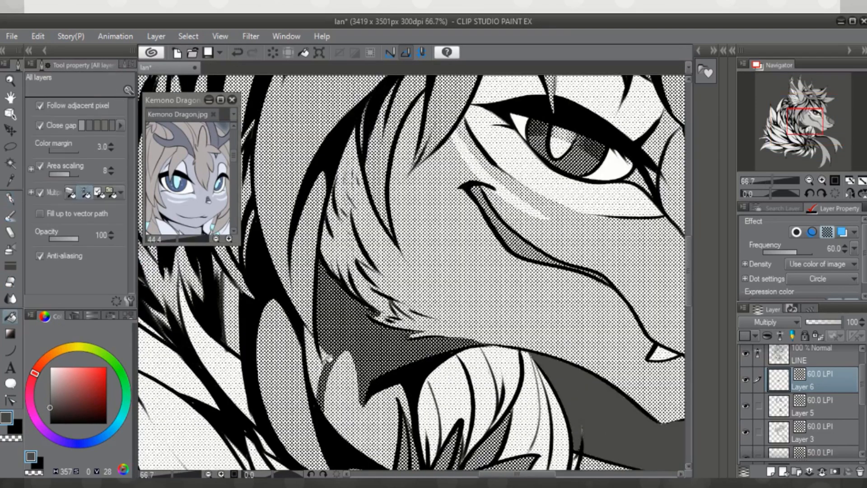
Step: Fade the edges of the neck shadow with the soft eraser and paint dark bands across both ribbons on Layer 6
scroll(401, 293, "down", 5)
scroll(401, 295, "up", 3)
mouse_move(398, 302)
left_mouse_down()
mouse_move(411, 334)
mouse_move(421, 294)
mouse_move(400, 317)
mouse_move(388, 283)
left_mouse_up()
scroll(481, 255, "down", 1)
key("e")
scroll(427, 282, "up", 1)
scroll(389, 294, "down", 1)
Step: Load the Layer 3 artwork as a selection and add Layer 7 with a 60.0 LPI tone for white G-pen highlights
left_click(778, 432, "ctrl")
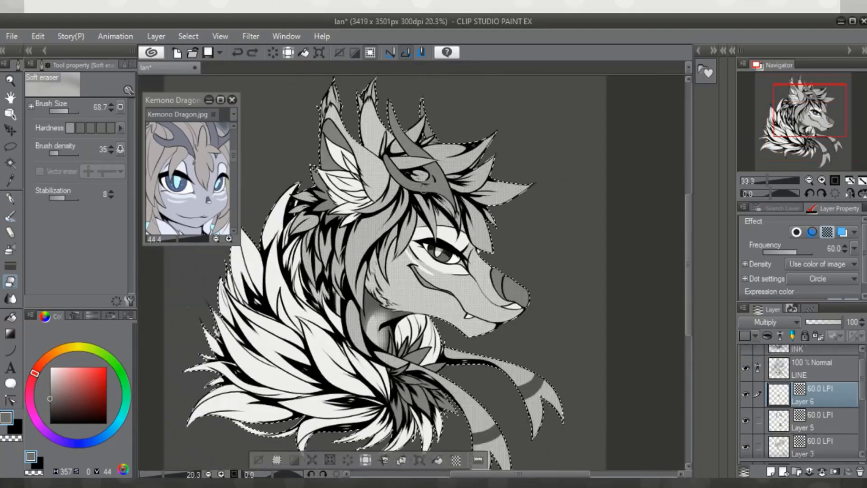
left_click(770, 472)
scroll(405, 194, "up", 2)
key("p")
left_click(50, 367)
left_click(828, 232)
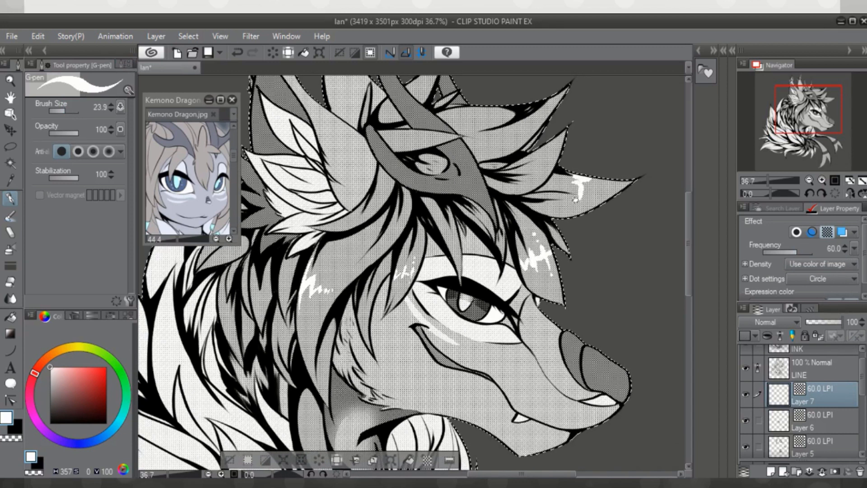
Step: Draw jagged white highlights across the front hair tufts and bangs on Layer 7
left_click_drag(538, 190, 576, 194)
left_click_drag(531, 231, 509, 259)
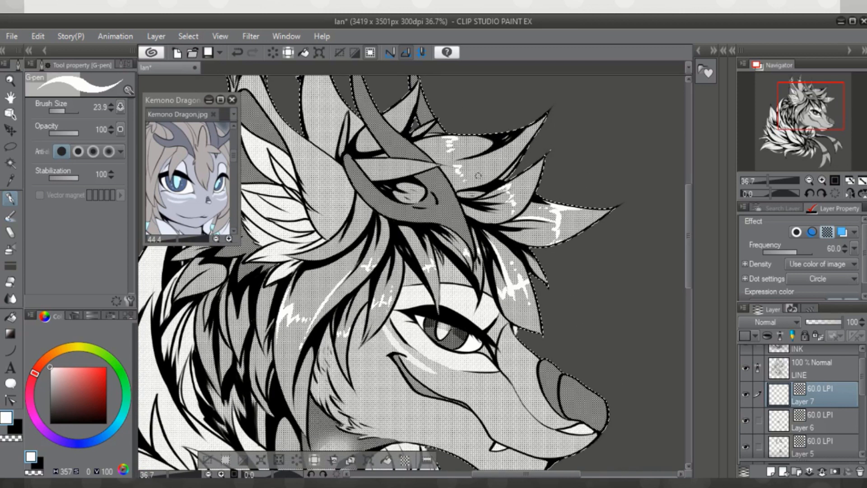
left_click_drag(527, 133, 529, 128)
scroll(389, 111, "down", 1)
left_click_drag(389, 110, 438, 153)
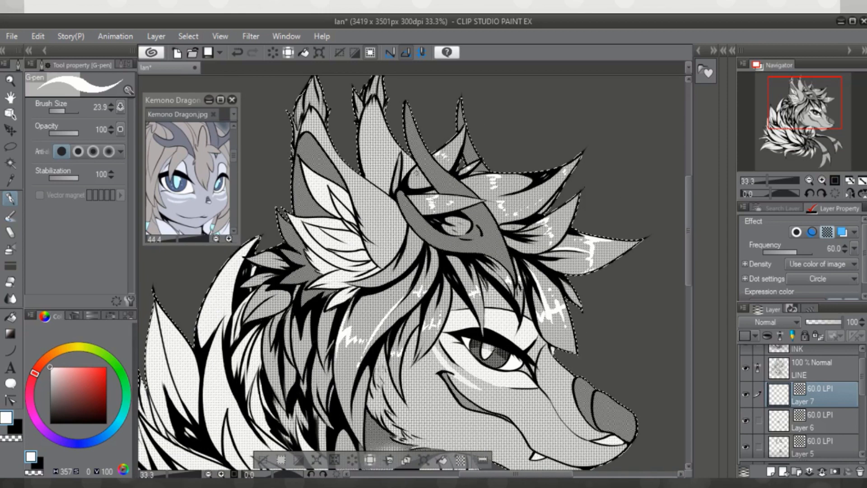
Step: Hide Layer 6 and draw jagged white highlights on both ribbons on Layer 7
left_click_drag(688, 265, 689, 293)
scroll(528, 180, "down", 2)
left_click(746, 420)
left_click_drag(538, 364, 563, 359)
left_click_drag(587, 311, 610, 306)
left_click_drag(502, 308, 509, 311)
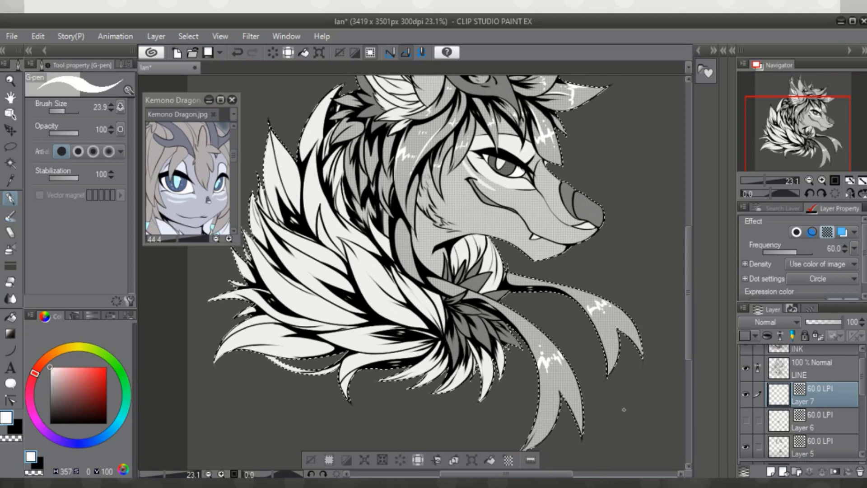
left_click_drag(572, 397, 574, 401)
left_click_drag(553, 285, 558, 286)
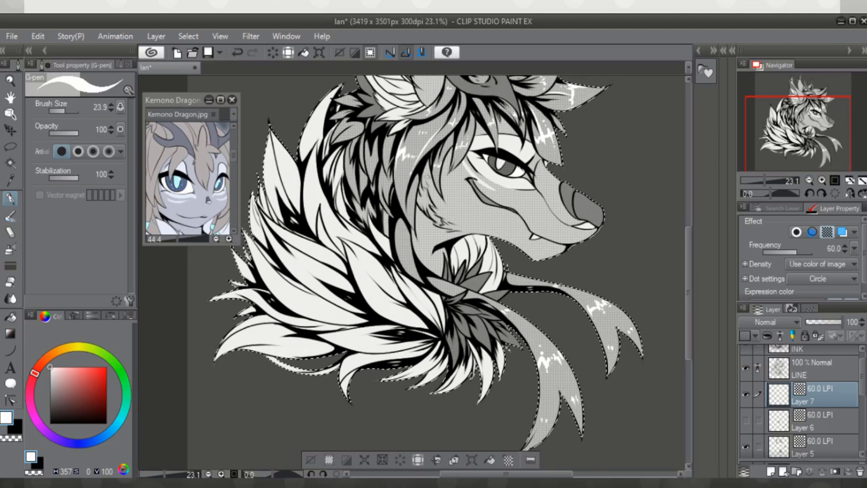
Step: Add small white highlights to the neck lock, nose, horn and mane on Layer 7
left_click_drag(542, 172, 567, 255)
scroll(570, 235, "up", 2)
left_click_drag(623, 300, 630, 305)
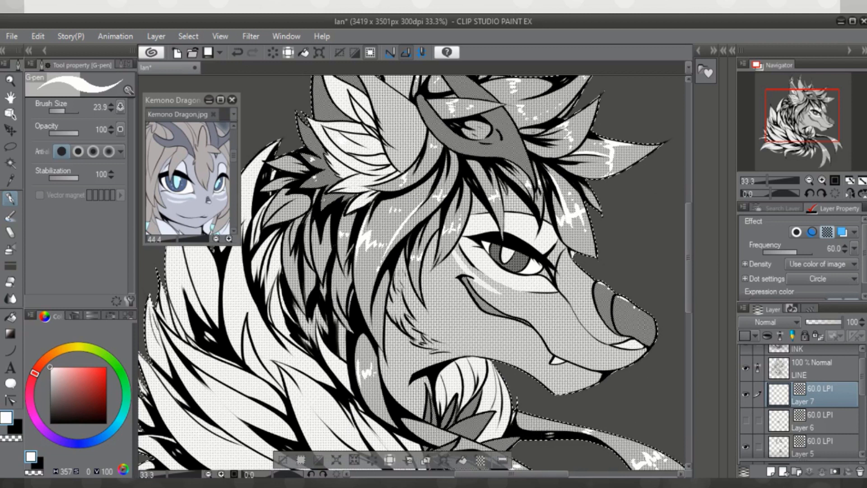
scroll(411, 272, "up", 5)
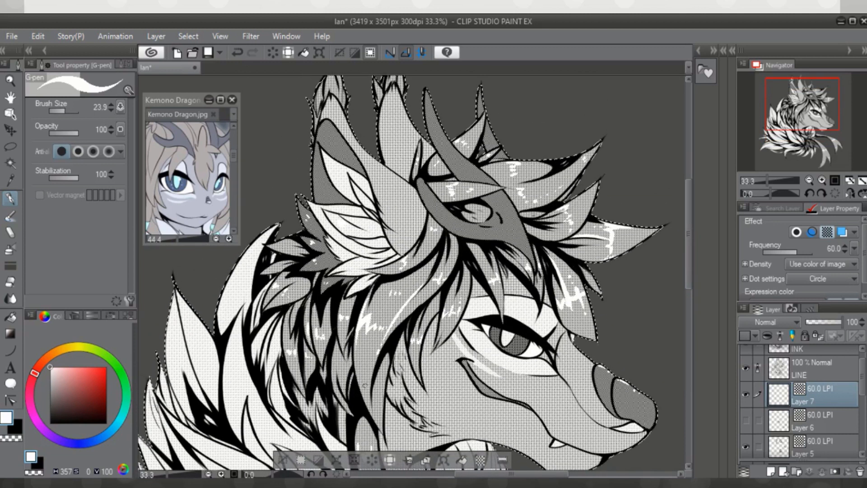
scroll(463, 128, "up", 1)
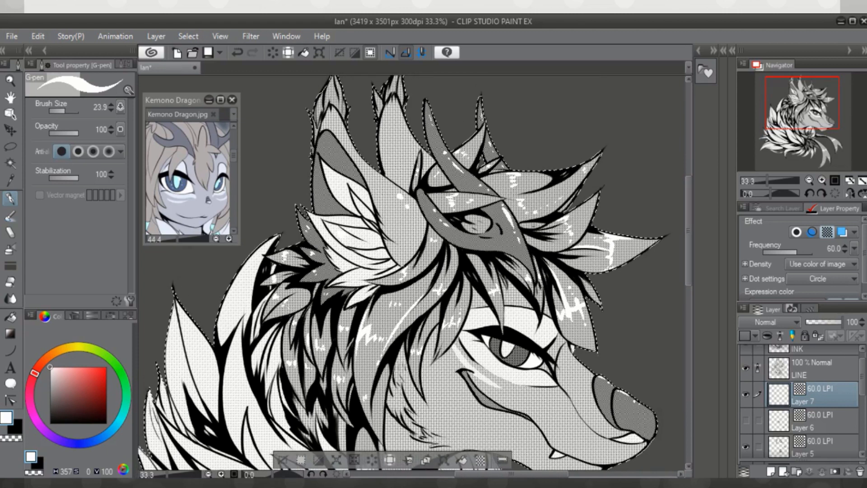
Step: Undo the last stroke and add thin white rim highlights along the ribbon edges on Layer 7
scroll(484, 141, "down", 4)
scroll(553, 302, "up", 2)
key("c")
scroll(564, 221, "down", 2)
scroll(625, 373, "up", 4)
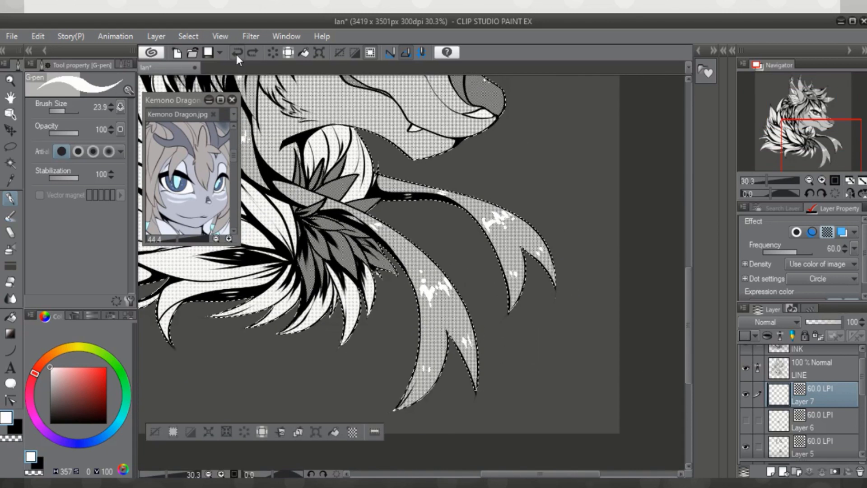
key("ctrl+z")
scroll(518, 192, "down", 4)
scroll(500, 170, "up", 2)
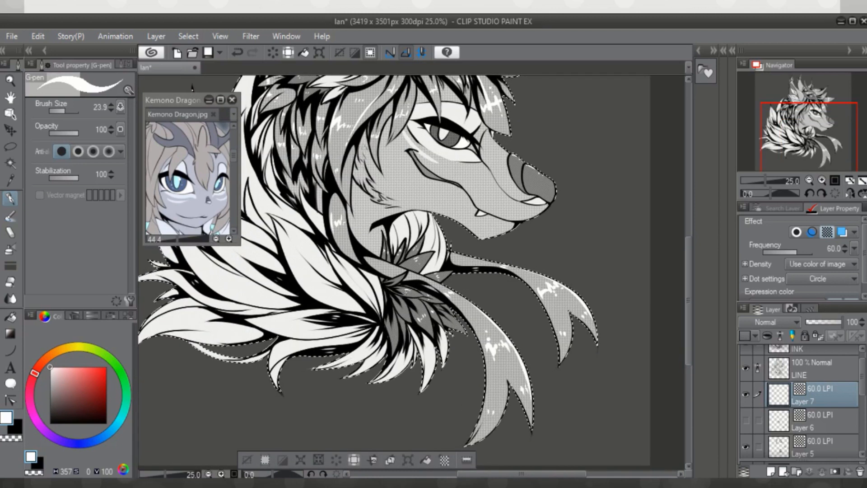
Step: Dot small white highlights over the dark chest tufts on Layer 7
scroll(452, 158, "down", 2)
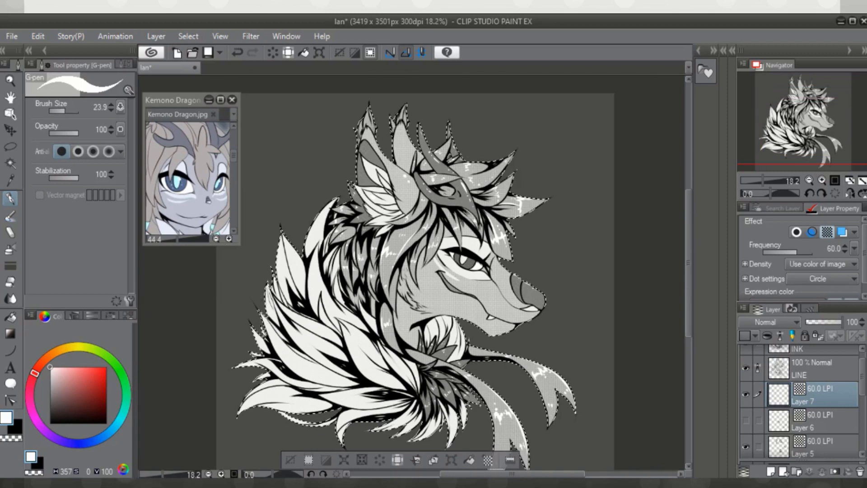
scroll(344, 125, "up", 4)
scroll(362, 131, "down", 4)
scroll(452, 221, "up", 2)
scroll(796, 381, "down", 1)
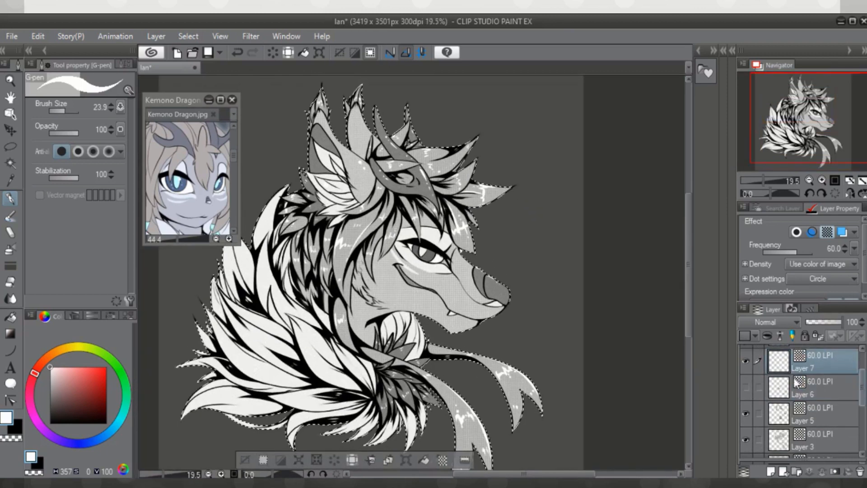
Step: Select Layer 6, make it visible again and blur the dark bands on the ribbons
left_click(797, 385)
left_click(746, 387)
scroll(456, 406, "up", 2)
left_click(10, 299)
left_click_drag(465, 382, 501, 360)
Step: Sample the shading gray with Layer 6's tone temporarily off and add more blurred shadows to the ribbons
key("i")
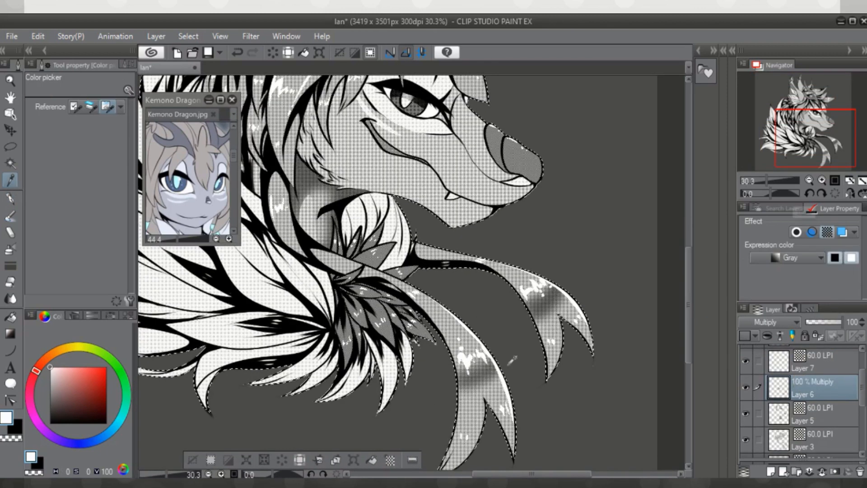
key("p")
key("j")
mouse_move(560, 304)
left_mouse_down()
mouse_move(532, 318)
mouse_move(558, 311)
left_mouse_up()
key("p")
scroll(636, 433, "down", 3)
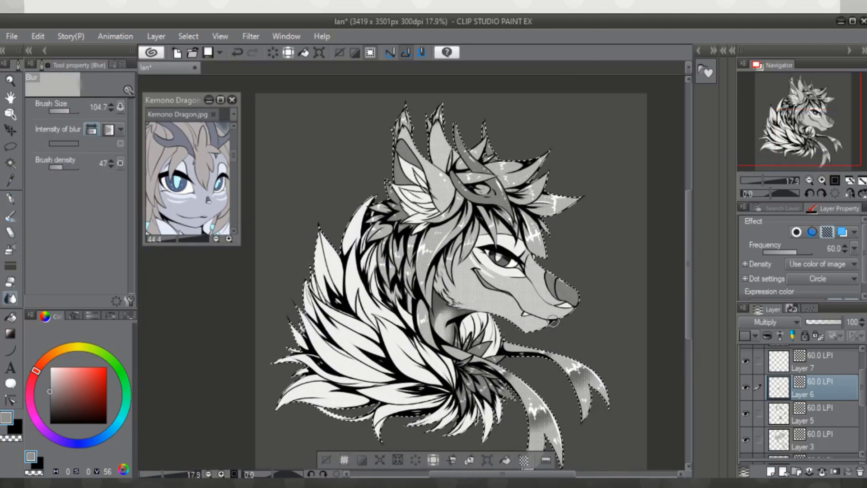
Step: Paint dark shadow bands across the hair tufts and mane on Layer 6 with the G-pen at size 55.6
scroll(635, 433, "up", 1)
key("bracketright")
key("p")
scroll(411, 273, "up", 3)
scroll(382, 210, "up", 2)
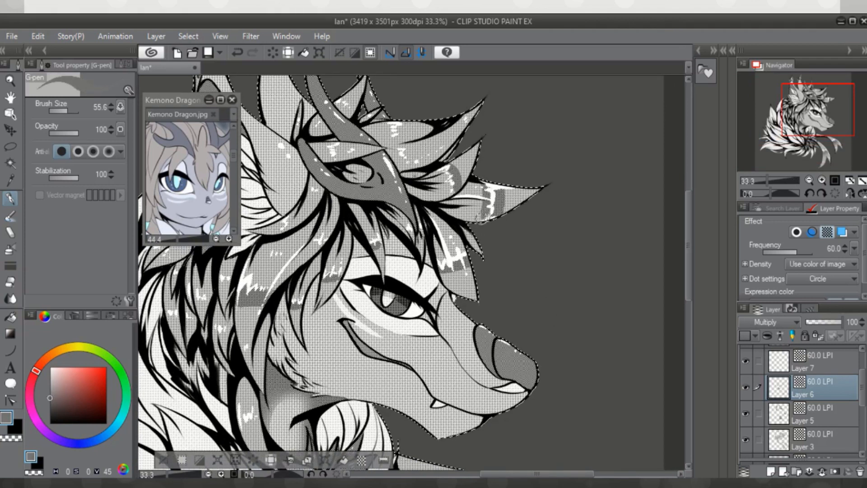
left_click_drag(534, 475, 517, 474)
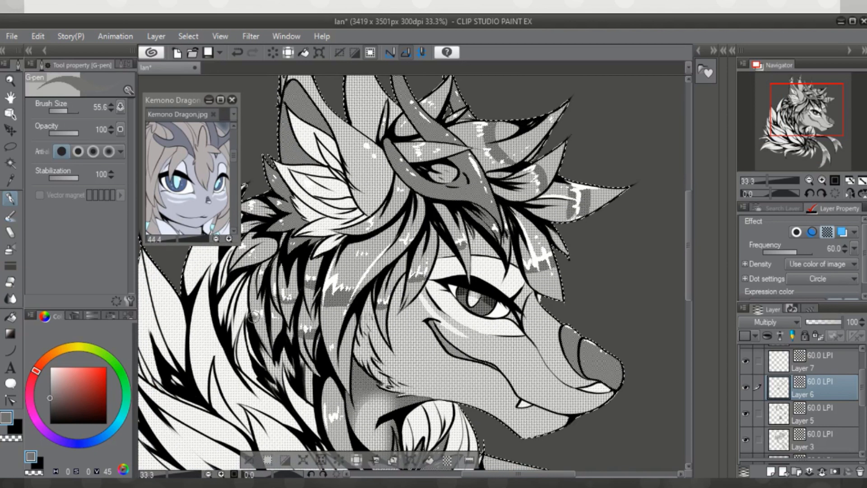
left_click_drag(254, 316, 281, 318)
left_click_drag(519, 474, 497, 474)
Step: Blur the shadow bands on the hair and mane into gradients, raising the blur brush size from 36.5 to 84.8
left_click(13, 298)
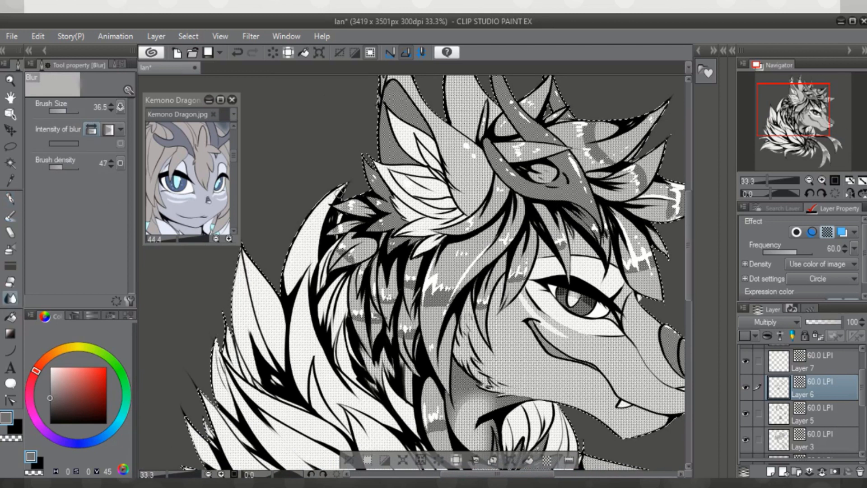
left_click(71, 111)
left_click_drag(635, 164, 638, 189)
left_click_drag(497, 474, 513, 474)
left_click(69, 111)
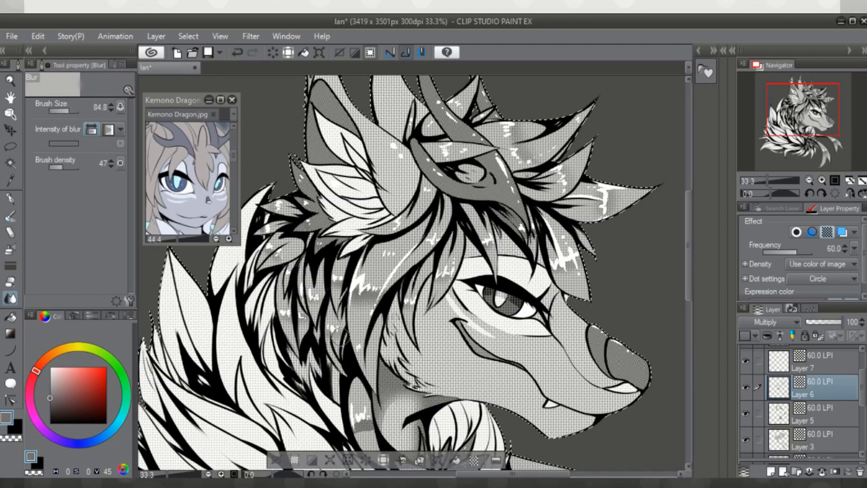
Step: Paint and blur further soft shadows on the horn and hair on Layer 6 with brush size 104.7
key("p")
key("ctrl+minus")
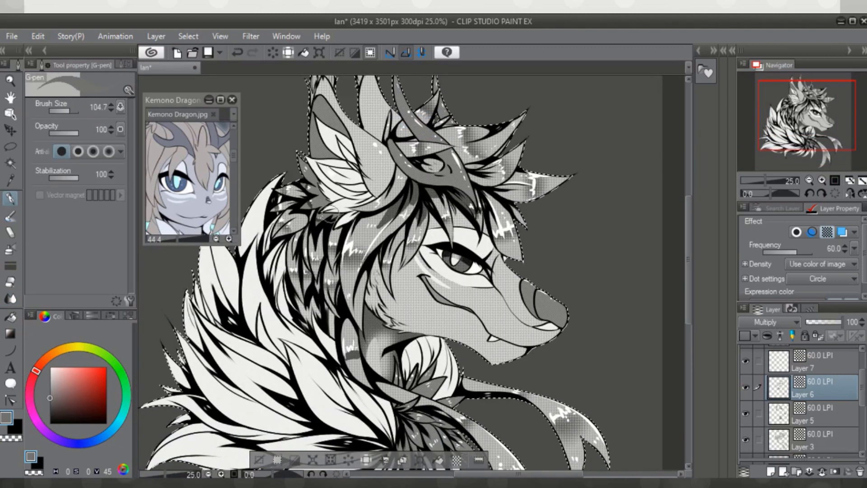
key("j")
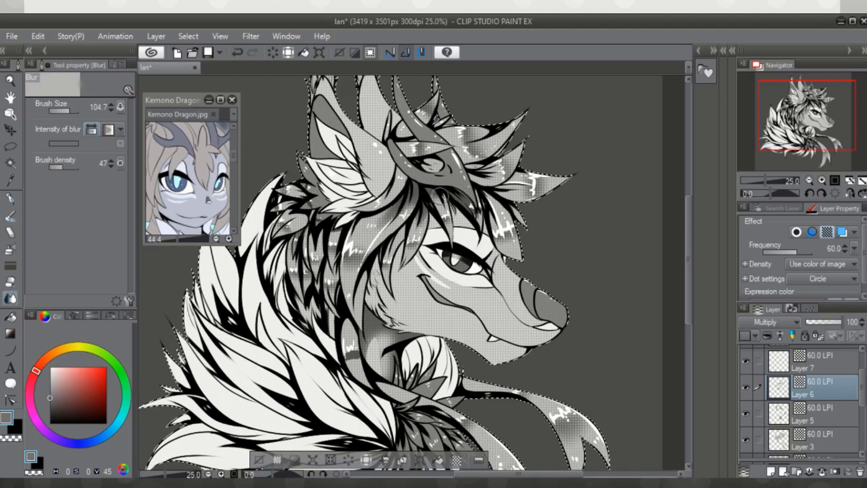
key("p")
key("j")
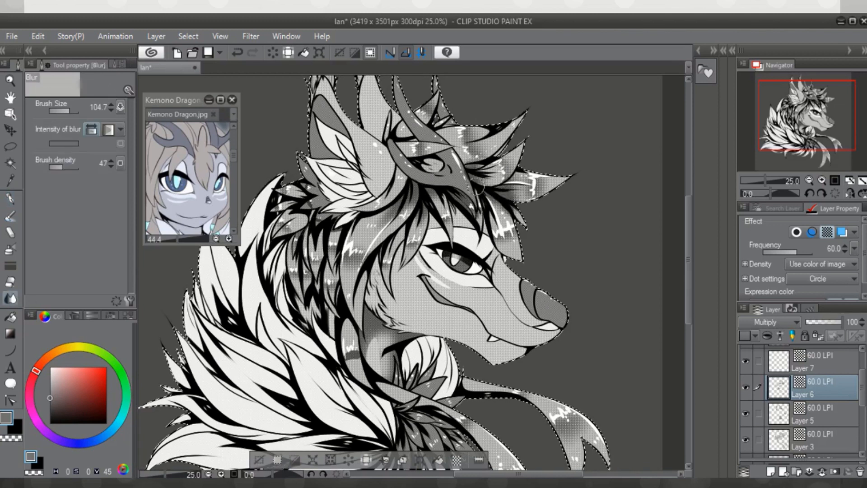
key("p")
key("j")
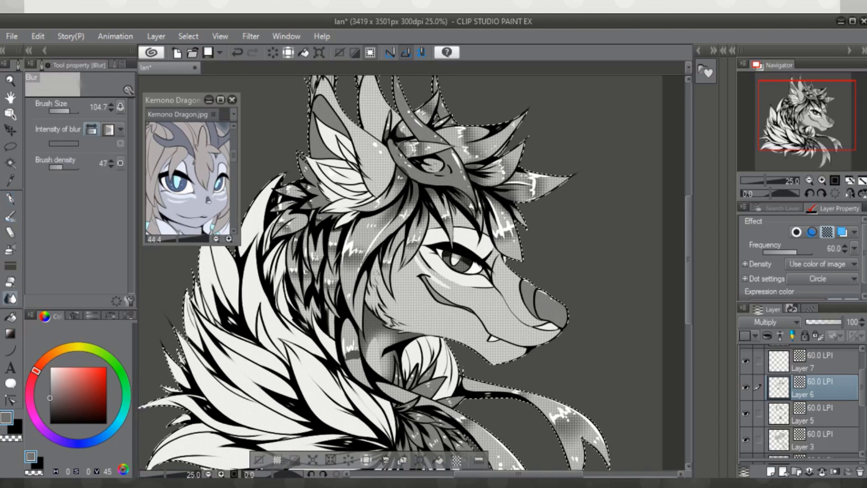
Step: Clean up the shading on Layer 6 with the hard eraser at size 29.6
left_click(11, 281)
scroll(402, 162, "up", 3)
scroll(457, 226, "down", 4)
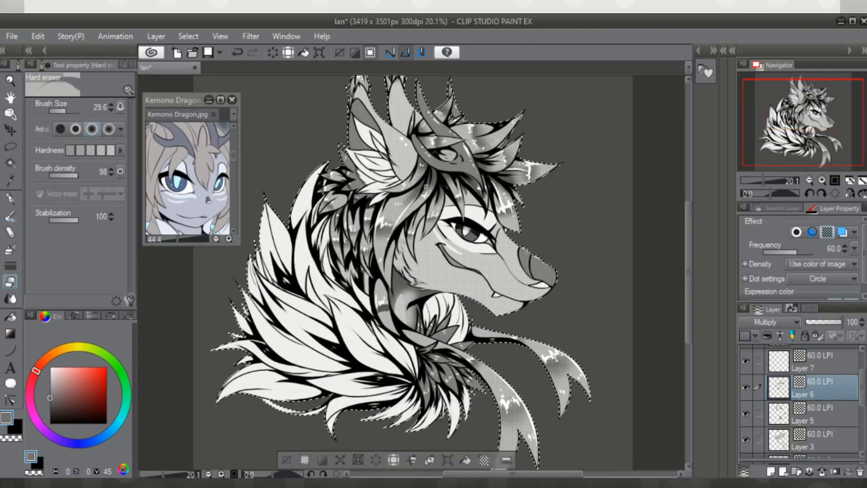
Step: Paint shadows at the base of the mane feathers on Layer 6 with the G-pen and blur them at brush size 104.7
key("p")
left_click(50, 376)
left_click_drag(423, 354, 379, 372)
left_click(50, 399)
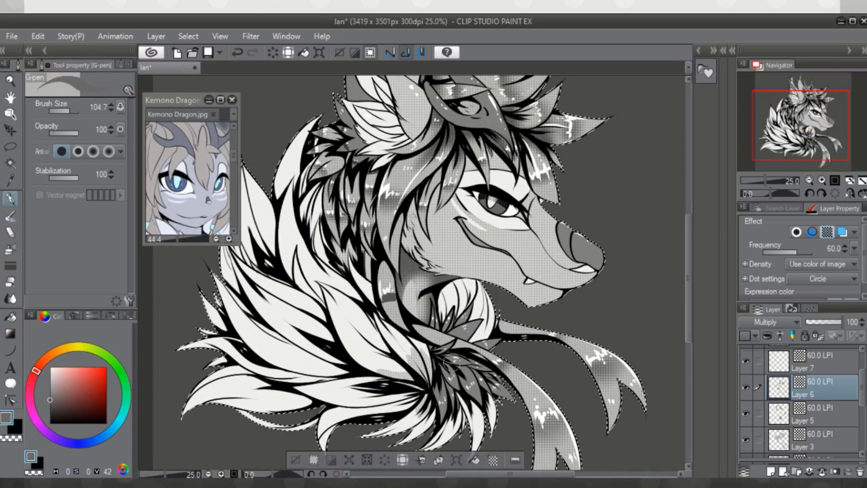
key("j")
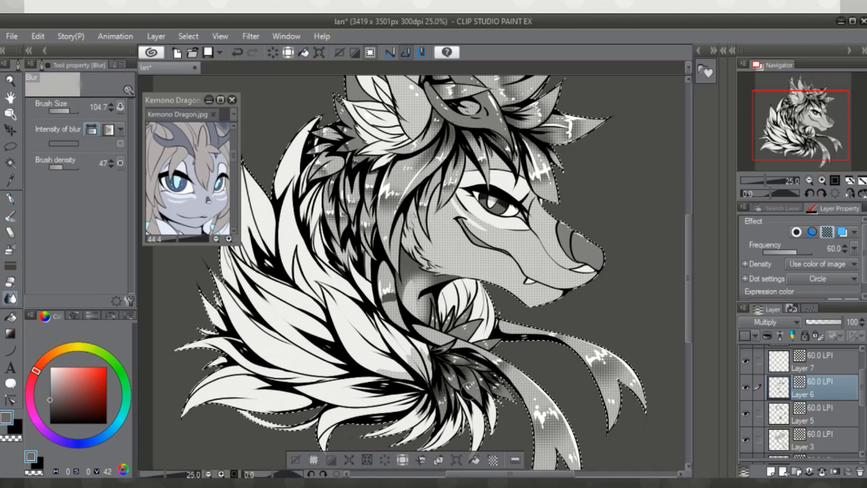
left_click_drag(404, 343, 391, 370)
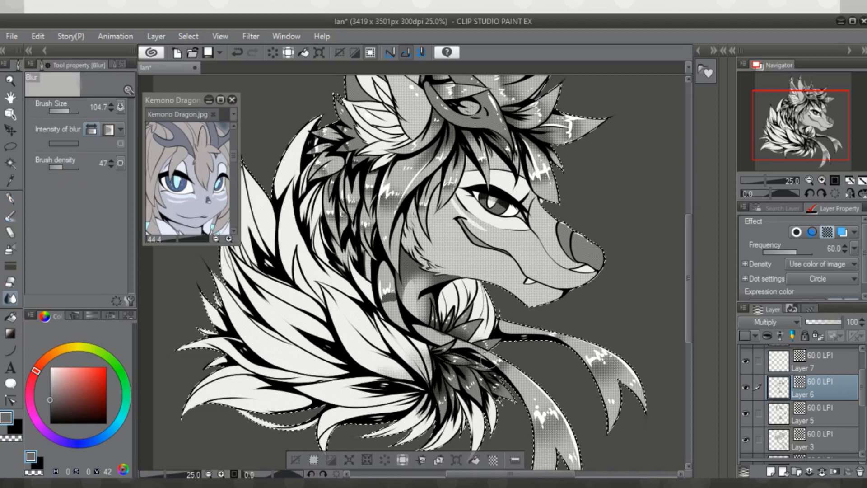
Step: Paint dark shadows around the opening in the horn on Layer 6 and blur them into the surrounding tone
scroll(506, 289, "down", 1)
key("p")
scroll(496, 173, "up", 3)
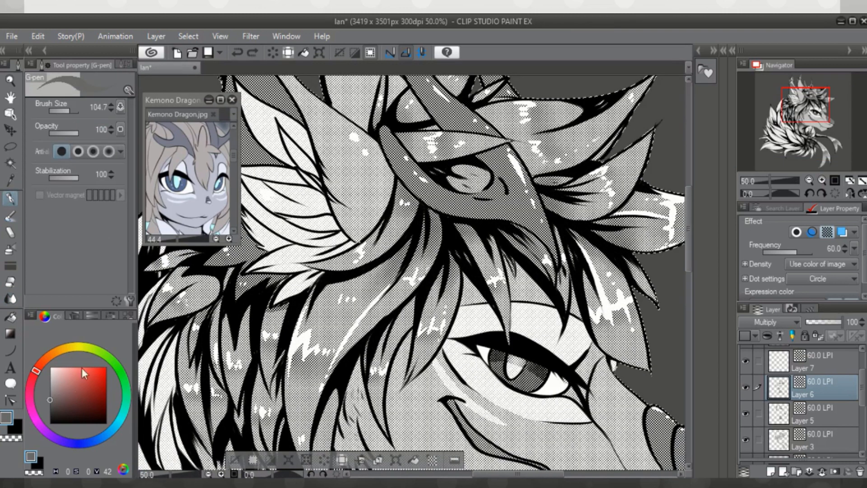
left_click(50, 413)
left_click_drag(481, 195, 511, 186)
left_click(64, 110)
left_click_drag(687, 235, 688, 207)
left_click_drag(473, 115, 473, 156)
key("j")
left_click_drag(399, 181, 447, 251)
Step: Add shadow strokes to the hair strands beneath the horn and blur them into soft gradients
left_click(66, 111)
left_click_drag(490, 285, 473, 321)
left_click(50, 397)
key("p")
mouse_move(474, 290)
left_mouse_down()
mouse_move(452, 313)
mouse_move(489, 325)
left_mouse_up()
key("j")
scroll(504, 163, "down", 4)
scroll(514, 295, "up", 3)
key("p")
left_click(49, 383)
left_click(771, 322)
left_click(754, 29)
left_click(827, 232)
left_click(241, 50)
left_click(241, 53)
Step: Paint light gray shadows on the lower mane feathers on Layer 6 with the G-pen at size 84.8
left_click(68, 111)
left_click_drag(424, 361, 387, 386)
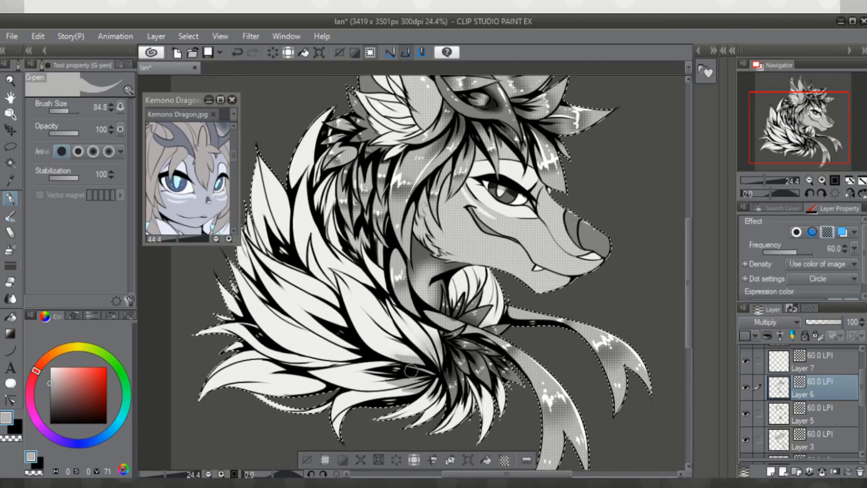
left_click(50, 379)
left_click_drag(332, 399, 260, 397)
left_click_drag(325, 389, 279, 375)
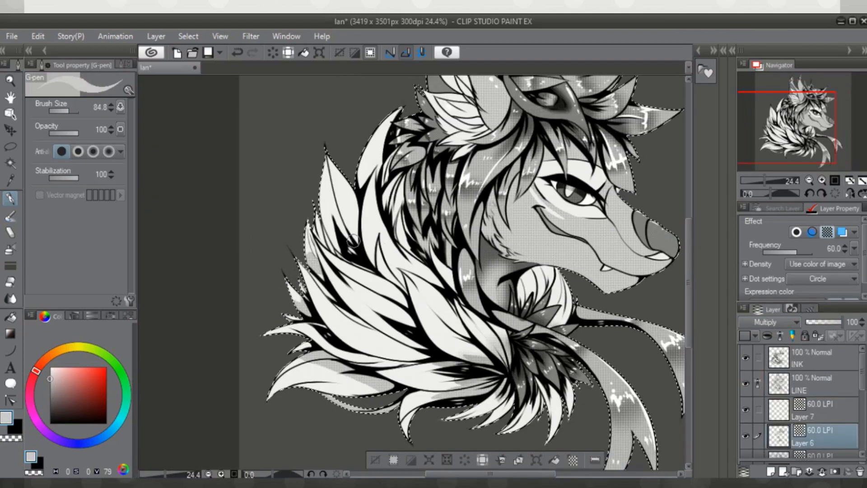
Step: Extend the light gray shadows across the upper and middle mane feathers with the G-pen at size 84.8
left_click_drag(380, 240, 403, 283)
left_click_drag(365, 219, 377, 265)
left_click_drag(381, 319, 428, 356)
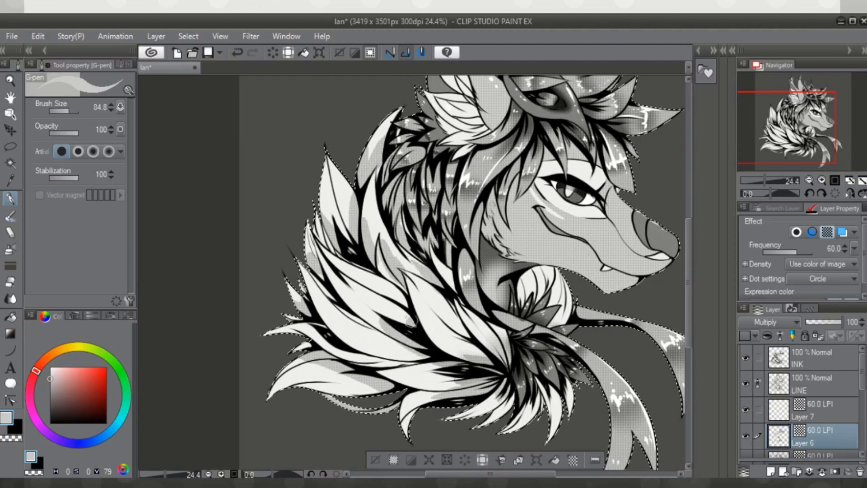
left_click_drag(370, 264, 417, 326)
left_click_drag(322, 336, 384, 364)
left_click_drag(456, 299, 442, 267)
Step: Blur the mane feather shadows into gradients with the blur brush at size 129.2
scroll(384, 295, "down", 5)
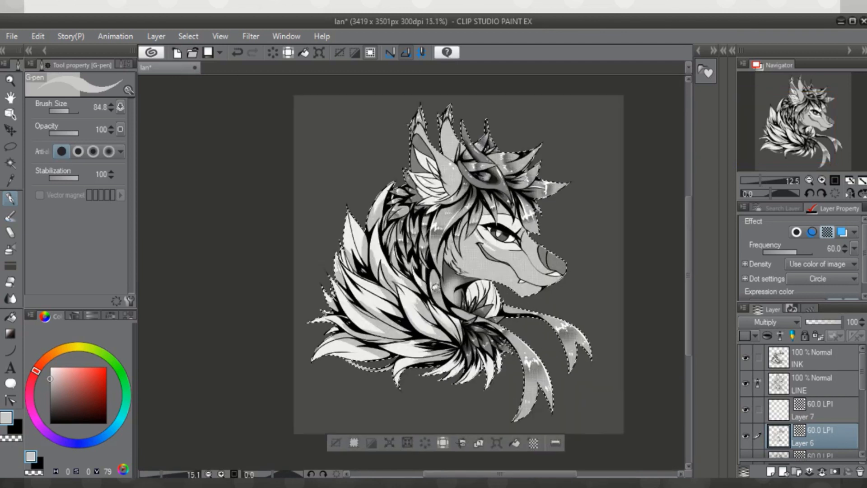
key("j")
scroll(434, 312, "up", 5)
left_click_drag(345, 272, 331, 206)
left_click_drag(347, 374, 334, 328)
left_click_drag(313, 208, 331, 133)
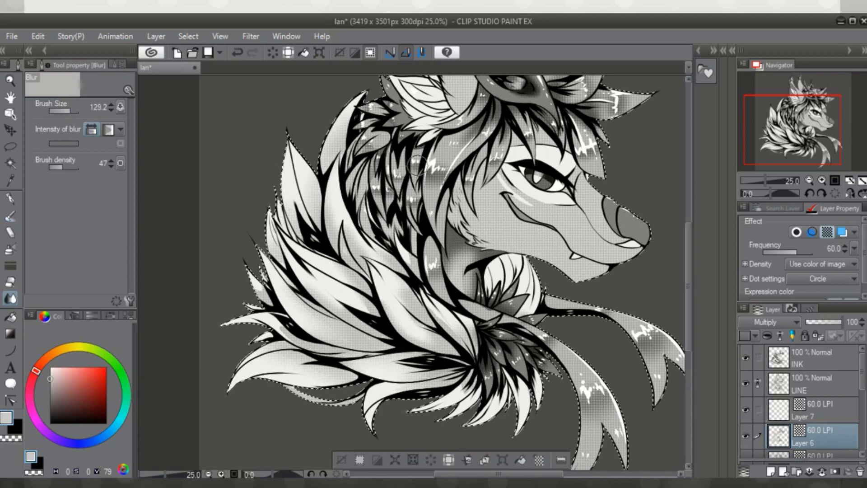
Step: Paint light gray shadows on the tufts inside the ear and blur them on Layer 6
scroll(406, 226, "up", 4)
left_click(10, 198)
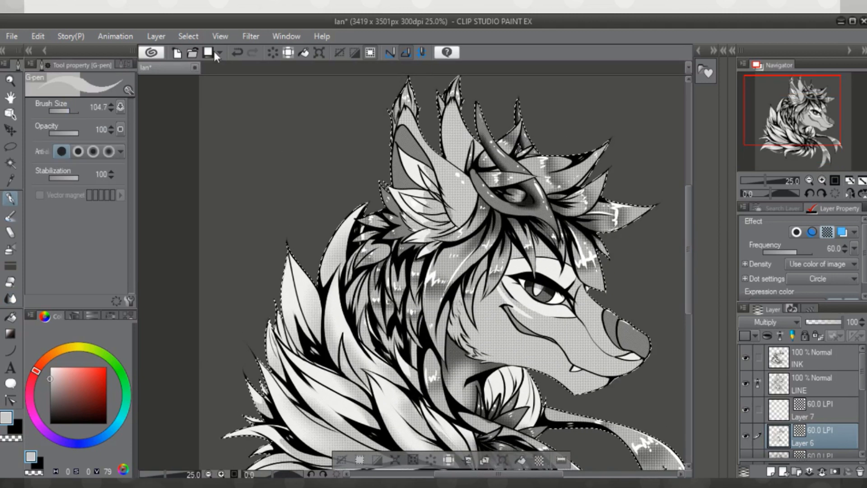
key("j")
key("g")
scroll(460, 201, "up", 2)
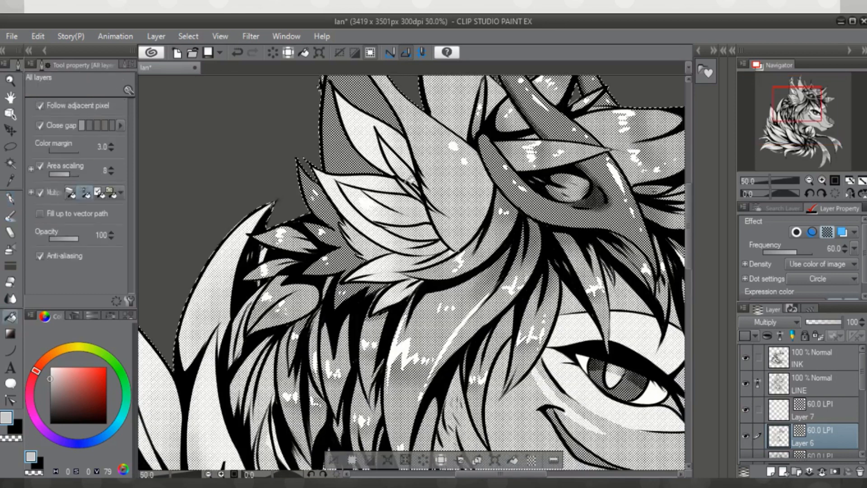
Step: Shade the light markings around the eye with the G-pen at size 36.5 and blur them at size 104.7
scroll(410, 180, "down", 4)
key("p")
scroll(452, 230, "up", 4)
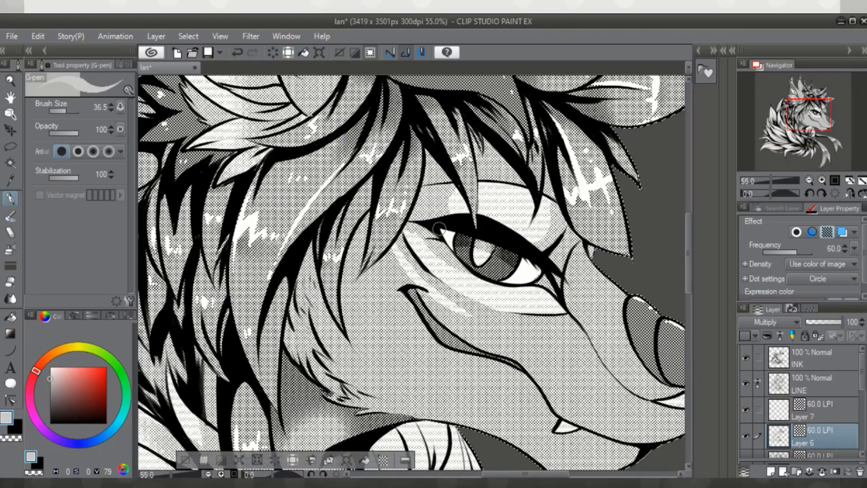
key("j")
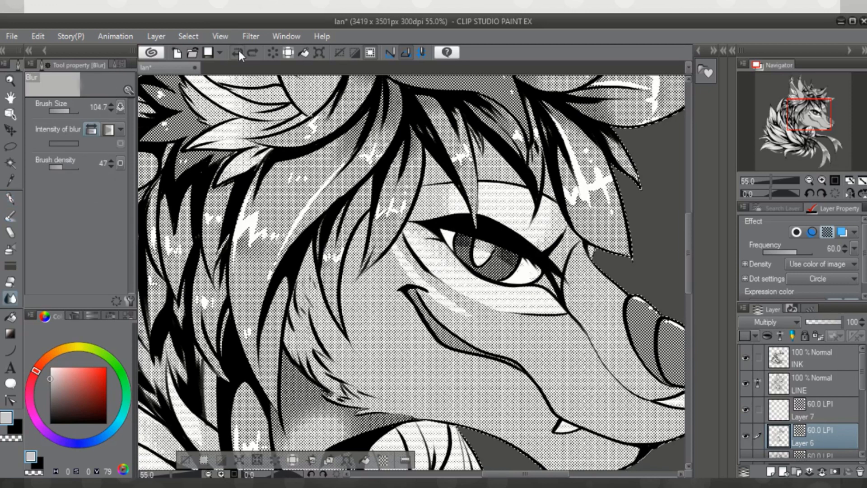
left_click(10, 281)
scroll(487, 231, "down", 6)
scroll(522, 219, "up", 3)
Step: Create Layer 8 in Multiply mode with a halftone effect and paint the fringe's gray cast shadows on the forehead
left_click(771, 471)
left_click(777, 322)
left_click(754, 54)
left_click(10, 198)
left_click(50, 391)
left_click_drag(427, 201, 456, 276)
left_click(826, 232)
left_click(66, 111)
Step: Paint fine shadow strokes along the cheek fur on Layer 8 with the G-pen at size 29.6
scroll(515, 187, "up", 5)
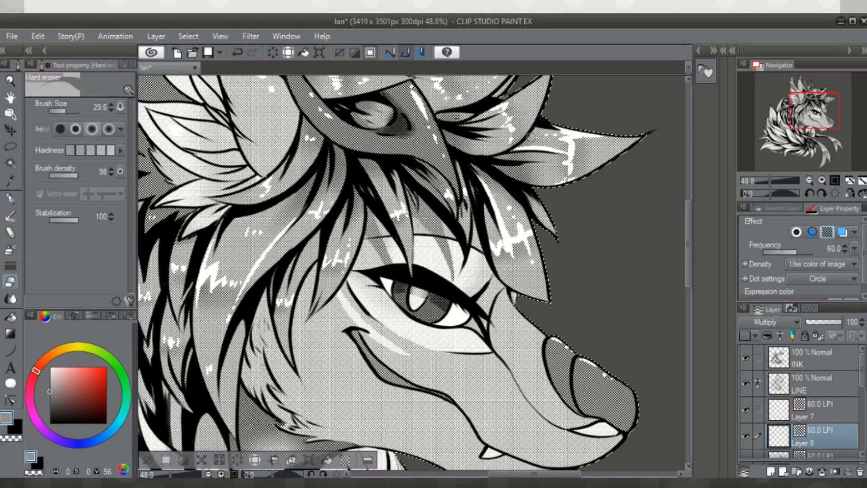
left_click_drag(269, 293, 296, 377)
left_click_drag(267, 299, 250, 336)
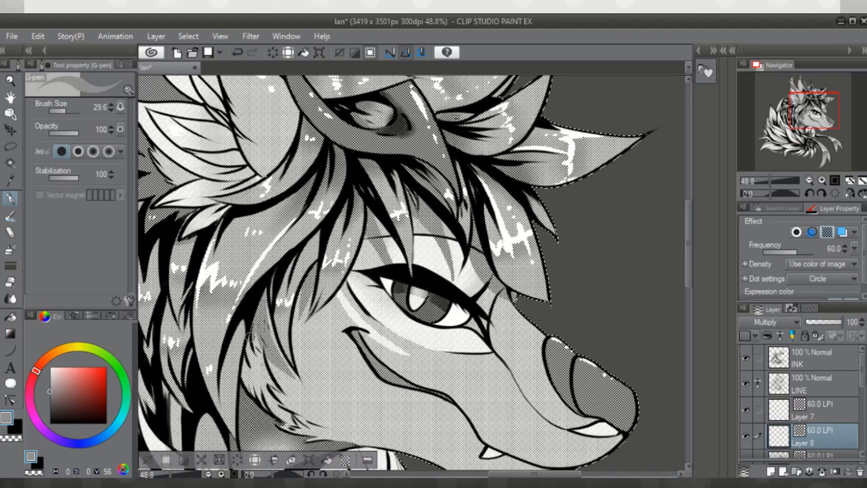
scroll(500, 186, "down", 10)
scroll(467, 275, "up", 4)
scroll(467, 275, "up", 3)
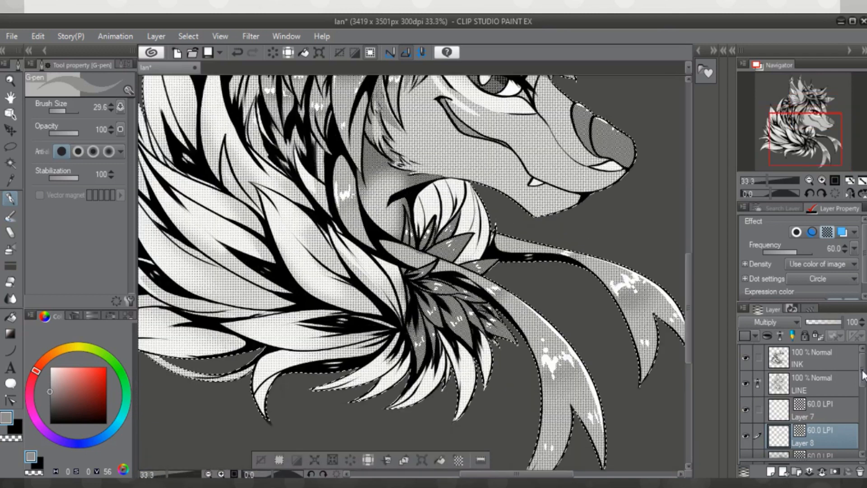
Step: Paint a shadow along the muzzle beside the nose on Layer 6 using a sampled gray, and blur it
left_click(819, 455)
left_click(11, 282)
scroll(429, 346, "down", 6)
scroll(538, 271, "down", 1)
left_click(817, 431)
left_click(817, 445)
key("p")
scroll(511, 257, "up", 6)
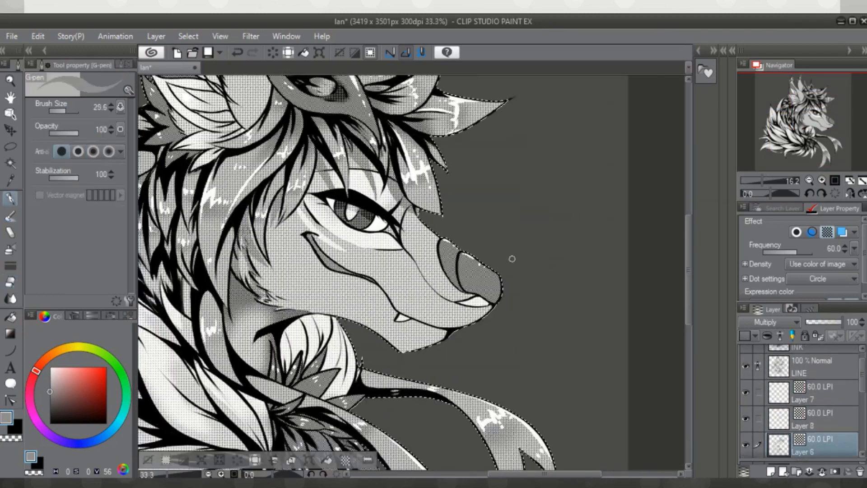
left_click(465, 280, "alt")
mouse_move(412, 260)
left_mouse_down()
mouse_move(437, 298)
mouse_move(490, 315)
mouse_move(445, 302)
mouse_move(479, 309)
left_mouse_up()
left_click(11, 298)
scroll(510, 283, "down", 2)
Step: Make Layer 8 the active layer and undo the last two changes
left_click(12, 198)
scroll(542, 246, "down", 2)
scroll(332, 124, "up", 6)
left_click(815, 420)
scroll(482, 119, "down", 3)
scroll(645, 312, "up", 2)
left_click(634, 318, "alt")
left_click(827, 232)
key("ctrl+z")
key("ctrl+z")
scroll(406, 193, "up", 2)
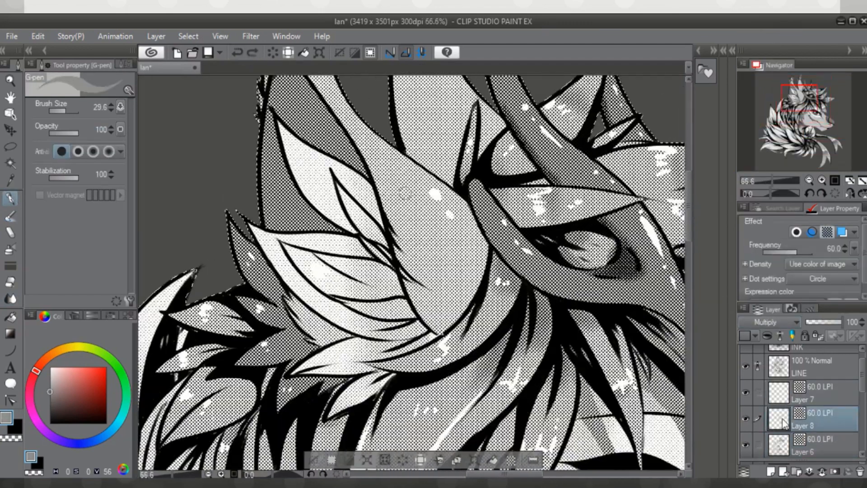
Step: Paint dark gray shadows inside the ear and on the fur tufts below it on Layer 8 at brush size 29.6
left_click(50, 405)
left_click_drag(266, 133, 340, 230)
left_click(237, 53)
left_click_drag(265, 136, 340, 231)
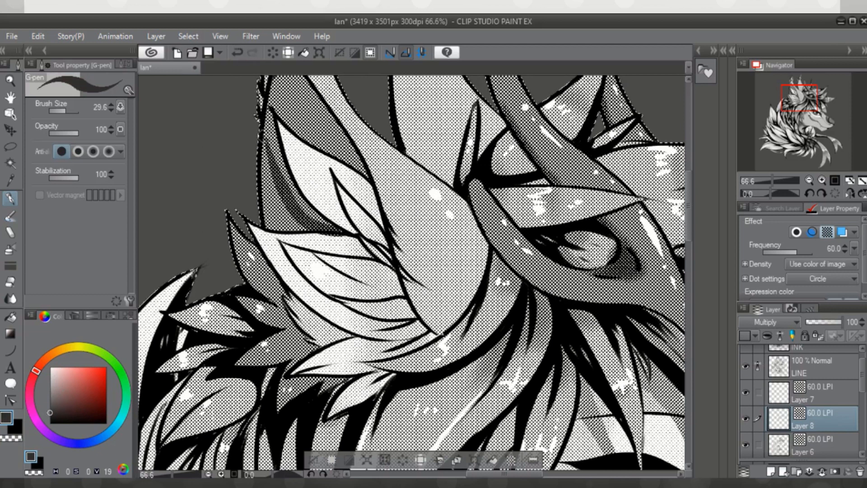
left_click_drag(274, 153, 329, 224)
left_click_drag(254, 245, 288, 298)
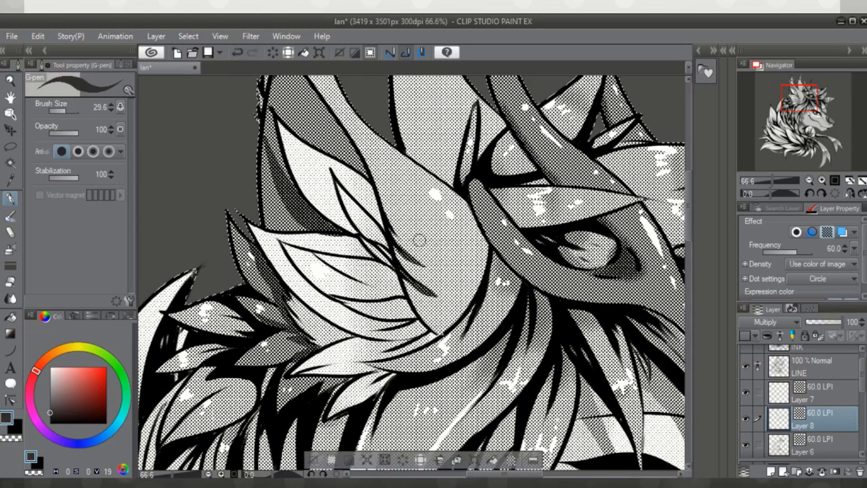
Step: Soften the ear and tuft shadows on Layer 8 with the blur brush and eraser
key("j")
key("e")
scroll(434, 203, "down", 3)
scroll(397, 141, "up", 1)
Step: Shade the cheek fur and underside of the jaw with the G-pen at size 84.8, blurring at size 159.5
key("p")
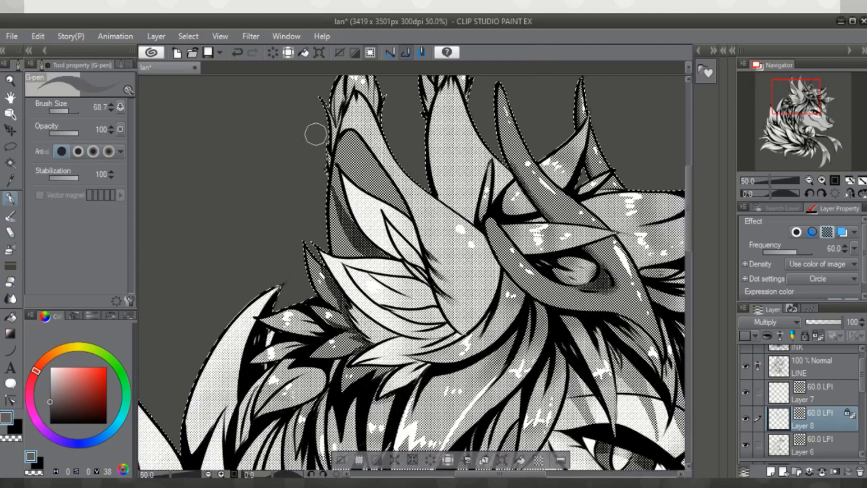
scroll(393, 151, "down", 4)
scroll(475, 278, "up", 3)
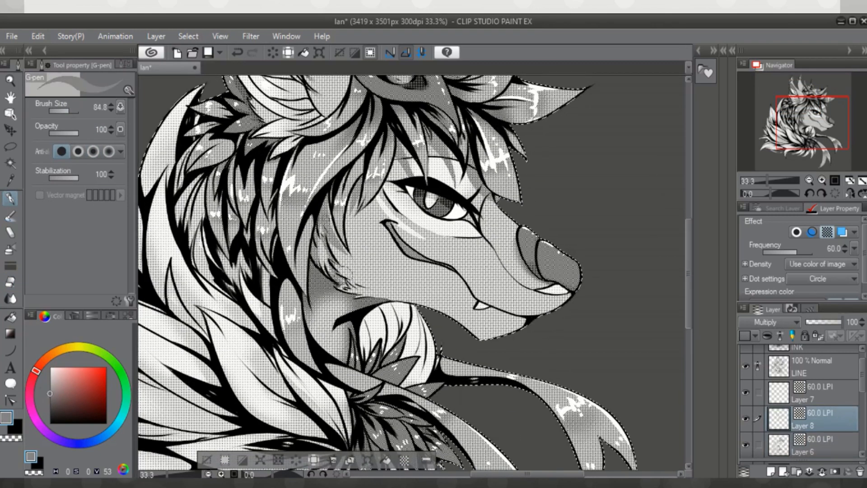
key("j")
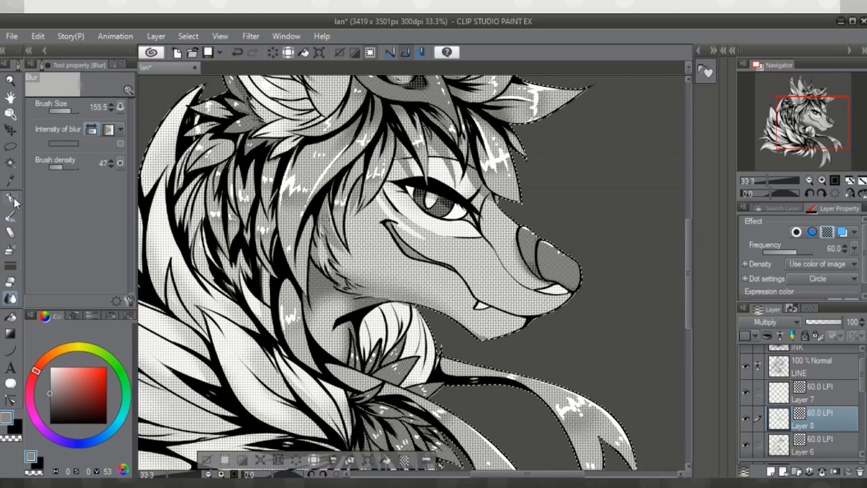
Step: Paint a shadow on the muzzle beside the nose and blur it at size 159.5, finishing on Layer 8
left_click(13, 201)
scroll(505, 209, "down", 3)
scroll(523, 208, "up", 3)
left_click(10, 299)
left_click(778, 442)
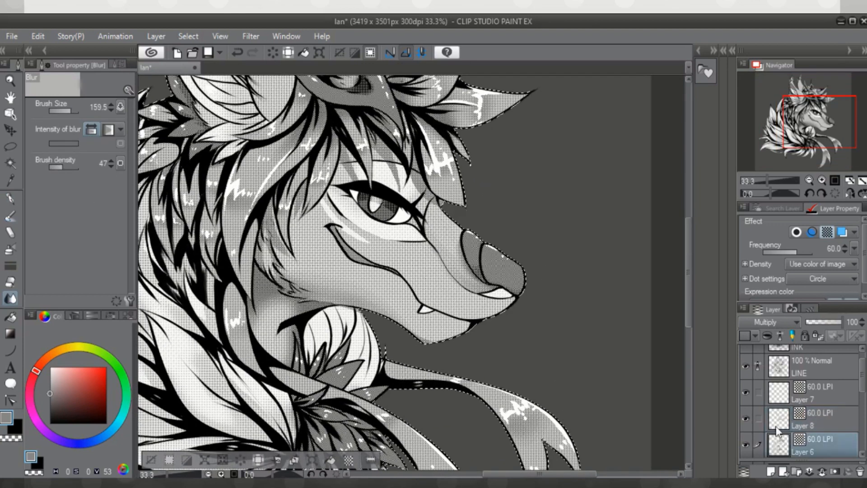
left_click(777, 425)
Step: Fade the cheek and jaw shading on Layer 8 with the soft eraser at size 197.0
scroll(519, 244, "down", 3)
scroll(496, 262, "up", 2)
key("e")
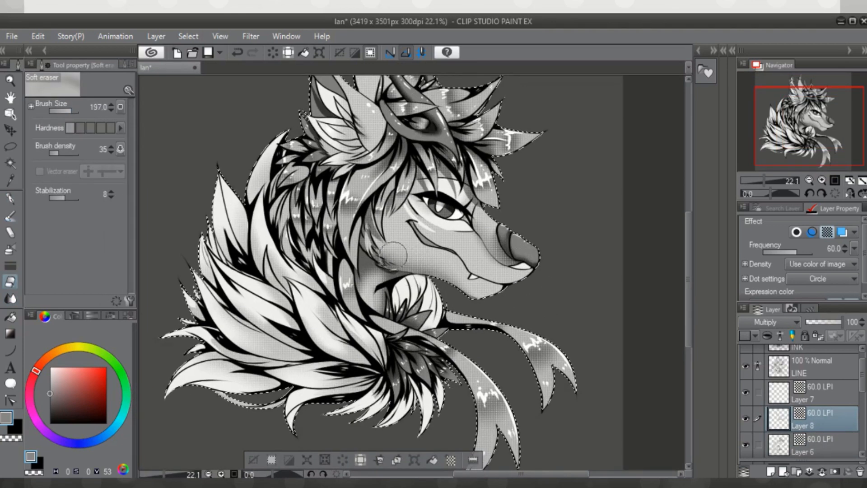
scroll(367, 380, "down", 2)
scroll(368, 381, "up", 1)
scroll(863, 377, "down", 1)
Step: Create Layer 9 in Multiply mode with a 60.0 LPI halftone and place it directly below Layer 7
left_click(813, 389)
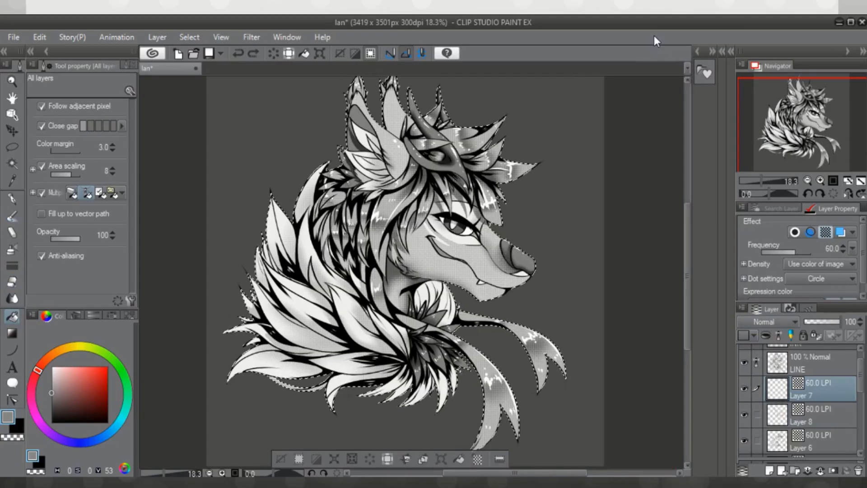
left_click(769, 471)
left_click(774, 322)
left_click(767, 51)
left_click(825, 232)
left_click(852, 248)
left_click(849, 333)
left_click_drag(812, 389, 813, 424)
Step: Fill the far ear, the far chest fluff and the rear ribbon with gray on Layer 9
left_click(395, 111)
key("g")
scroll(470, 242, "down", 2)
scroll(469, 242, "up", 3)
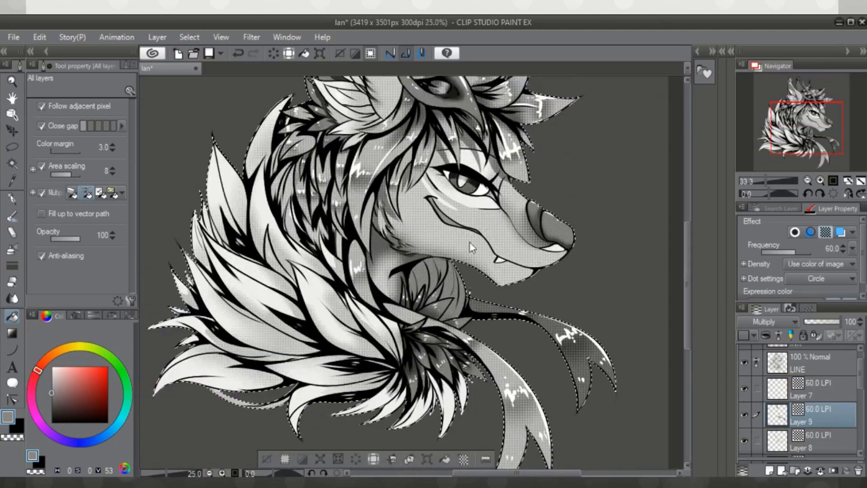
Step: Lower Layer 9's opacity to 74, fade parts of its shading with a large soft eraser, and clear the selection
left_click_drag(839, 322, 831, 322)
key("e")
left_click_drag(180, 261, 192, 316)
left_click_drag(433, 275, 479, 285)
scroll(435, 242, "down", 4)
scroll(429, 212, "up", 4)
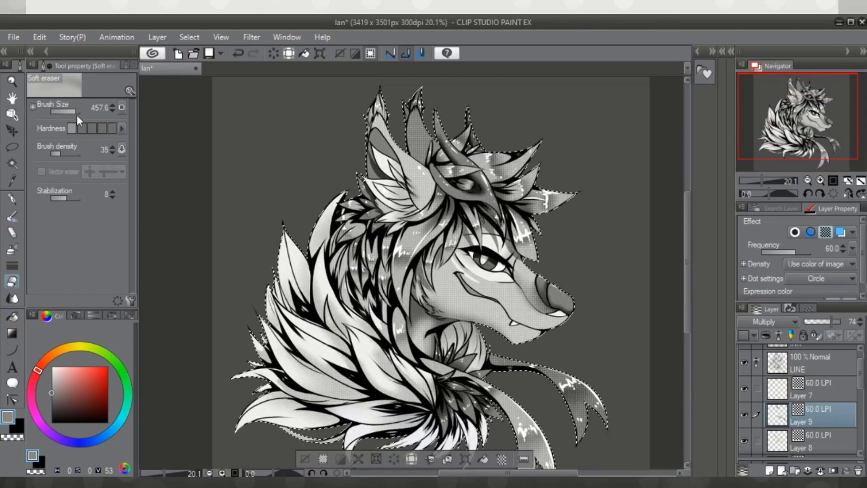
key("ctrl+d")
scroll(494, 291, "down", 1)
scroll(487, 326, "down", 2)
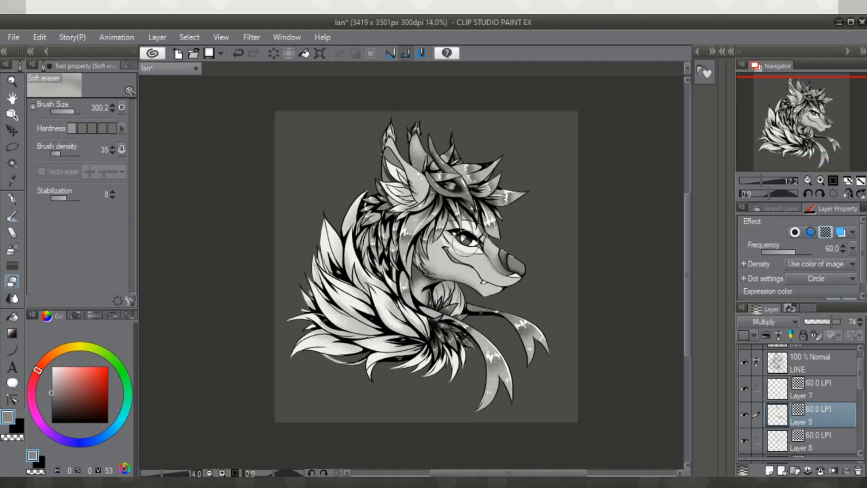
Step: Add Layer 10 at the bottom of the layer stack and fill it with dark gray as the background
scroll(462, 249, "up", 2)
scroll(806, 406, "down", 10)
left_click(806, 444)
left_click(741, 308)
left_click(634, 35)
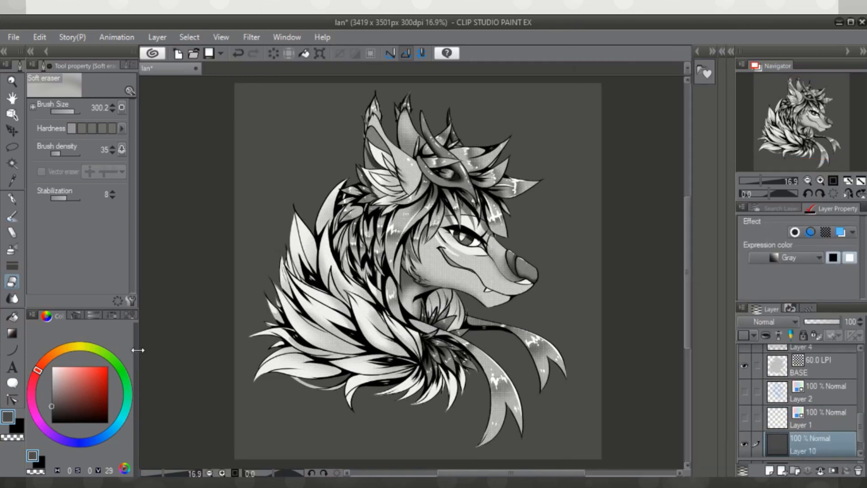
Step: Give the background layer a 5.0 LPI line halftone pattern and lower its opacity to 17
left_click(825, 232)
scroll(494, 260, "up", 2)
left_click_drag(791, 252, 751, 244)
scroll(488, 278, "down", 2)
left_click_drag(831, 322, 811, 327)
scroll(413, 267, "up", 4)
scroll(413, 267, "down", 5)
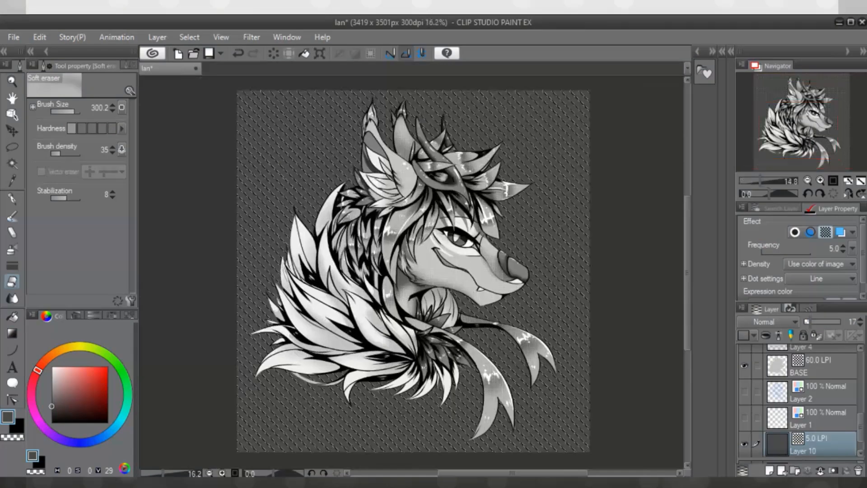
Step: Give the BASE layer a white border effect with an edge thickness of 32.0
scroll(809, 402, "up", 2)
left_click(811, 416)
left_click(795, 232)
scroll(391, 312, "up", 4)
left_click(844, 259)
scroll(428, 307, "down", 5)
scroll(452, 294, "up", 1)
left_click(844, 259)
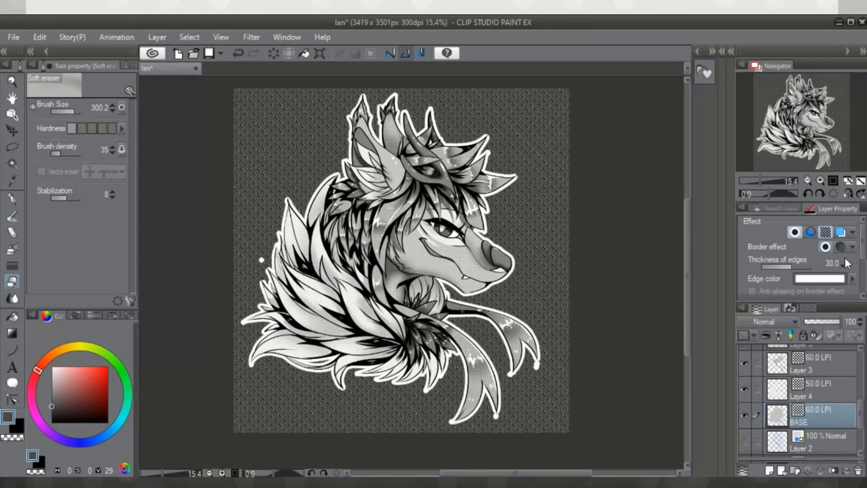
left_click(844, 260)
Step: Clean up stray bordered specks around the character on the BASE layer with the hard eraser
scroll(564, 332, "up", 7)
left_click(128, 65)
left_click(74, 84)
left_click(43, 66)
scroll(482, 399, "down", 2)
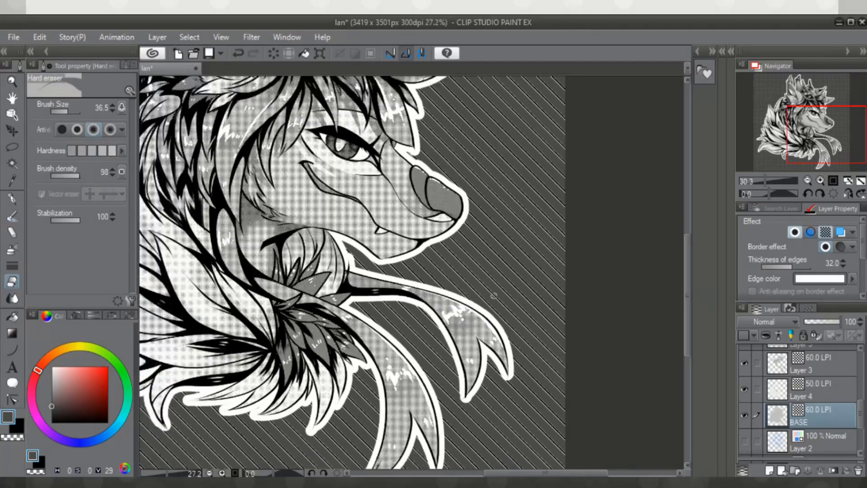
scroll(316, 280, "down", 5)
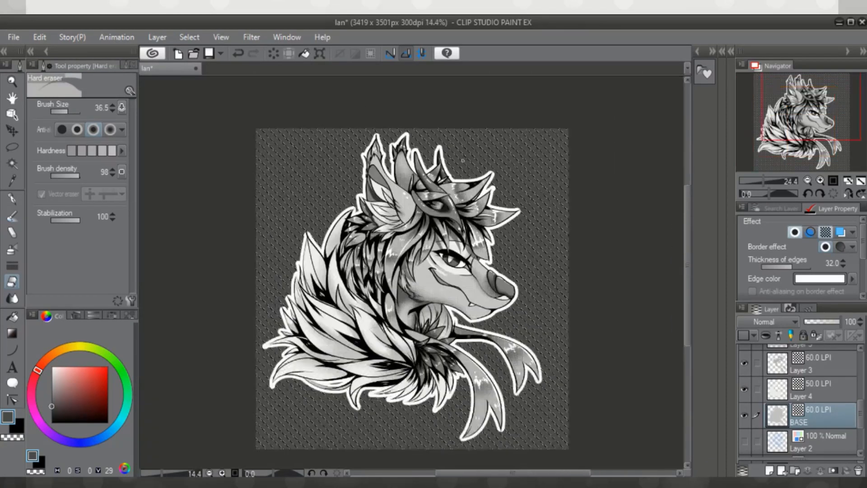
scroll(541, 396, "up", 1)
scroll(808, 406, "down", 3)
Step: Raise Layer 10's opacity and hide the layer
left_click(810, 418)
left_click_drag(815, 321, 853, 322)
scroll(448, 321, "up", 2)
left_click(744, 418)
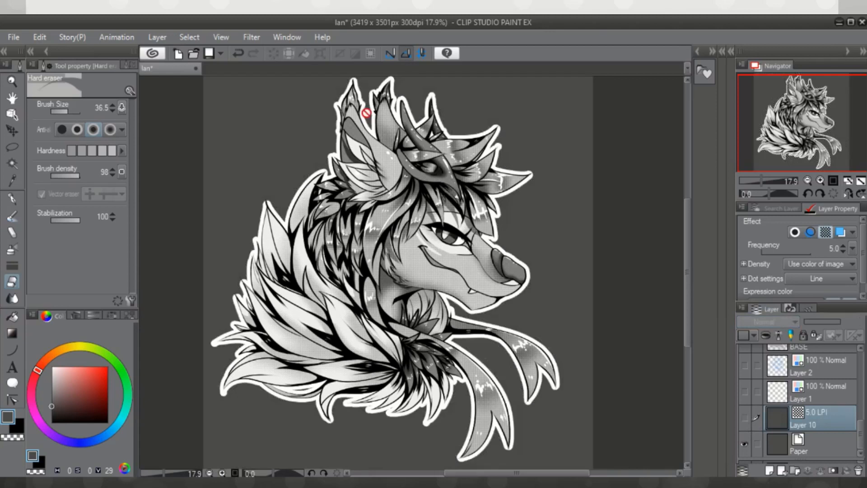
Step: Add a line-tone fill layer above Layer 10 with a frequency of 5.0 and a density of 40
left_click(157, 37)
mouse_move(317, 68)
left_click(378, 130)
type("5")
key("Return")
key("ctrl+0")
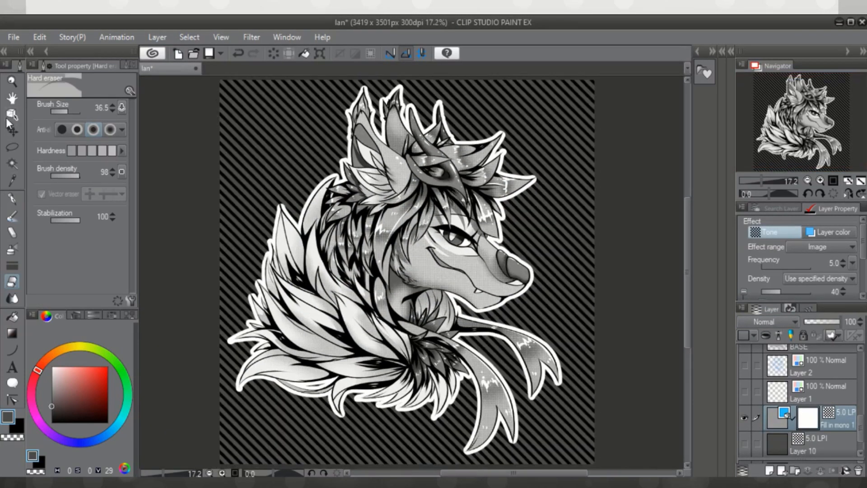
Step: Turn the background tone fill into a linear gradient angled across the canvas, darkest toward the upper left
left_click(12, 114)
left_click(95, 147)
scroll(276, 262, "down", 1)
left_click_drag(391, 439, 214, 137)
left_click_drag(397, 105, 468, 365)
left_click_drag(291, 399, 208, 258)
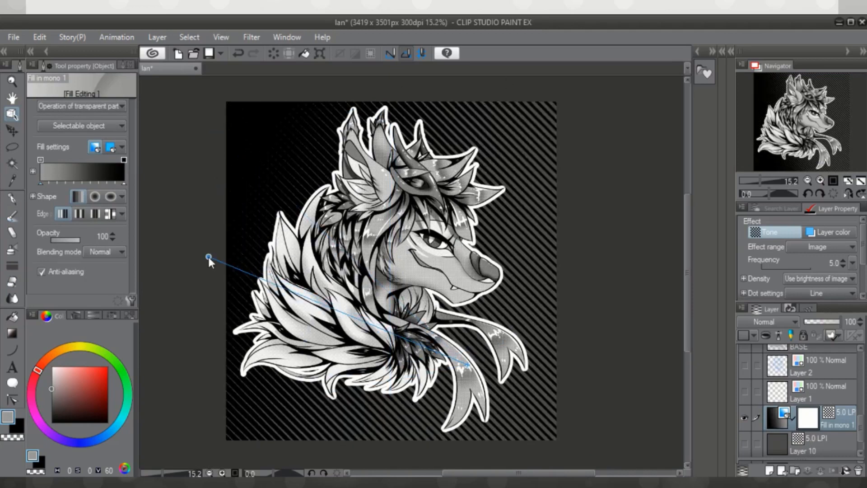
Step: Add Layer 11 above the tone fill and draw a near-white foreground-to-transparent gradient inward from the canvas's right edge
scroll(208, 258, "up", 2)
left_click(12, 131)
left_click(741, 308)
left_click(632, 39)
scroll(509, 236, "down", 1)
left_click(12, 333)
left_click(52, 370)
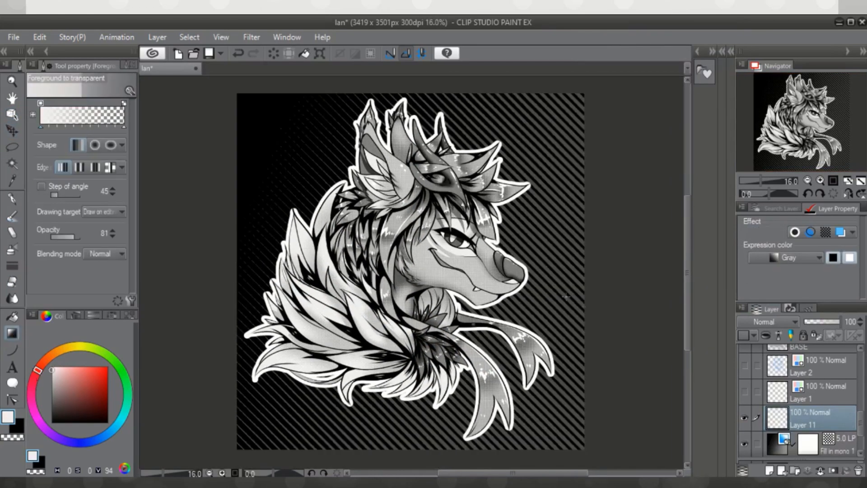
left_click_drag(607, 373, 449, 267)
left_click(238, 53)
left_click_drag(622, 271, 435, 271)
Step: Change Layer 11's blending mode, comparing a few options for the gradient
left_click(786, 323)
left_click(767, 155)
left_click(785, 323)
left_click(767, 124)
left_click(783, 322)
left_click(768, 158)
scroll(348, 251, "up", 1)
left_click_drag(860, 417, 860, 361)
scroll(467, 238, "up", 3)
left_click(817, 402)
left_click(746, 401)
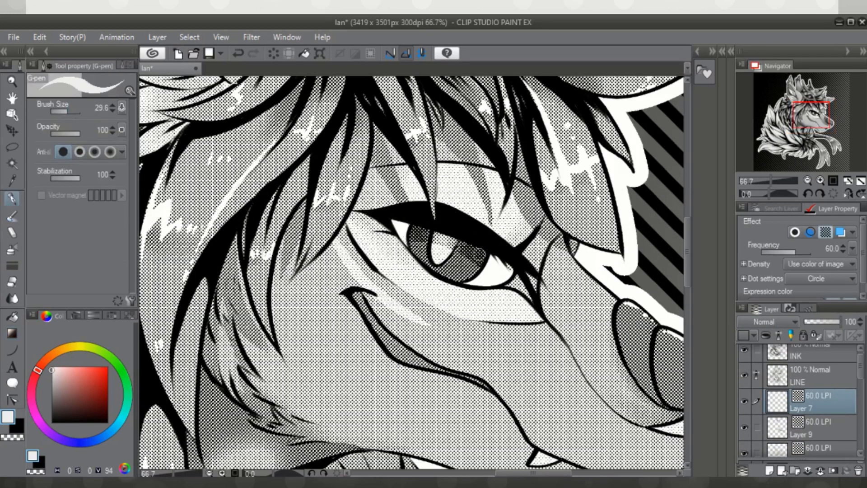
left_click_drag(483, 250, 466, 260)
left_click(238, 54)
Step: Shade the inner corner of the eye white with light gray on Layer 6 and soften it with the blur tool
left_click_drag(861, 371, 863, 384)
left_click(818, 430)
left_click(745, 430)
left_click(744, 431)
left_click(51, 390)
left_click_drag(492, 259, 509, 270)
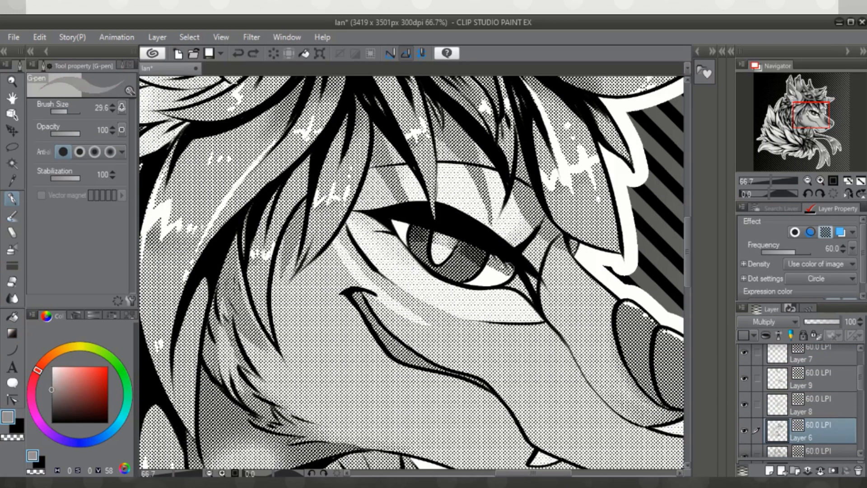
key("ctrl+z")
left_click(52, 380)
left_click(817, 404)
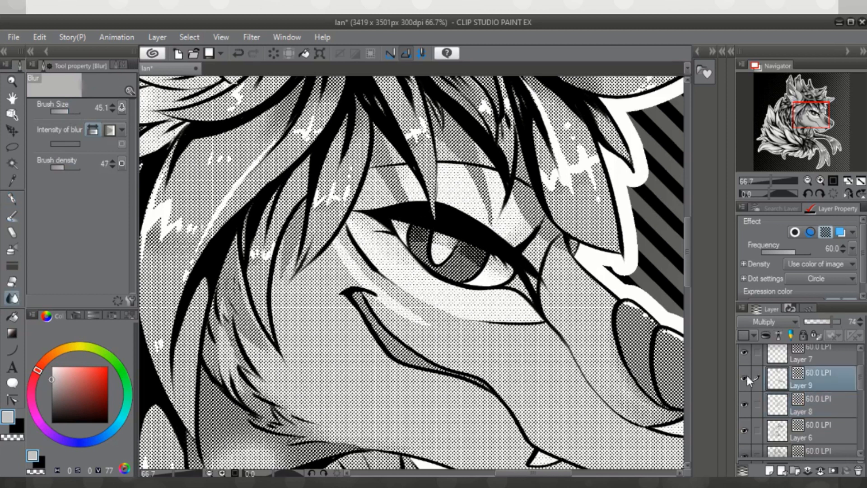
scroll(795, 397, "down", 1)
left_click(817, 429)
Step: Add Layer 12 above INK, draw white highlights on the iris and upper eyelid with a 15.7 G-pen, and toggle its tone effect
left_click_drag(862, 391, 863, 382)
left_click(818, 359)
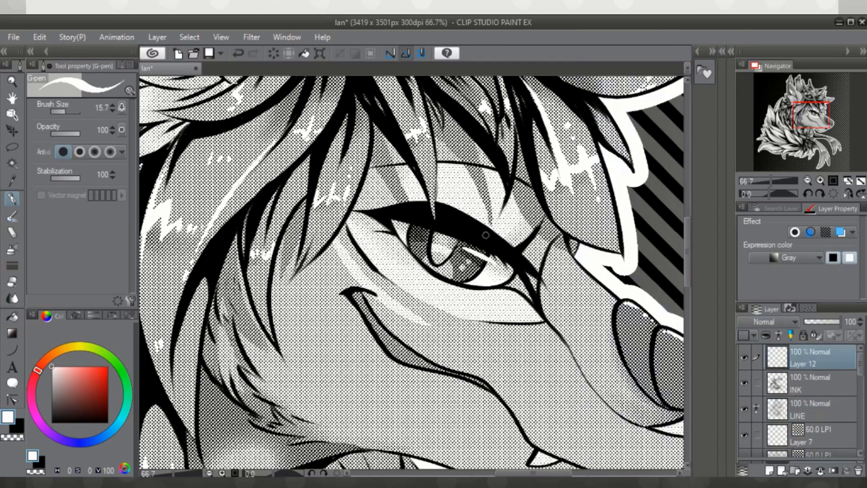
scroll(506, 191, "down", 3)
scroll(506, 194, "up", 3)
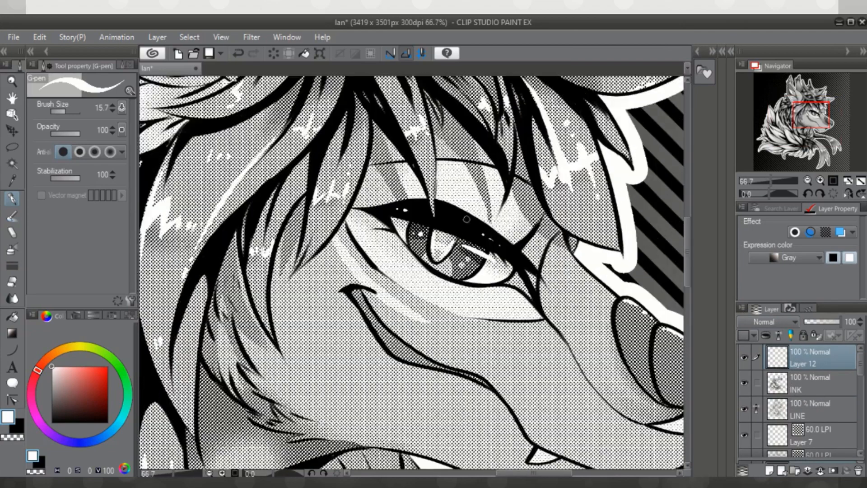
scroll(467, 219, "down", 5)
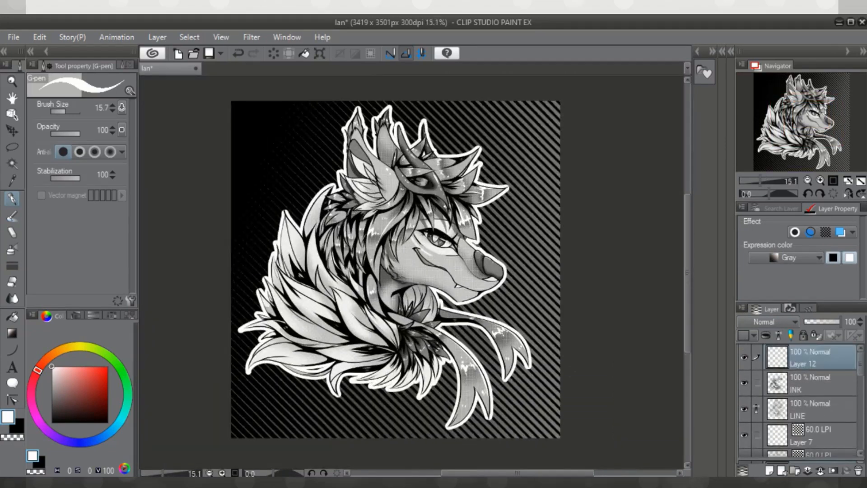
scroll(401, 312, "up", 3)
left_click(825, 232)
Step: Touch up the light gray shading on Layer 6 with the pen and the blur tool at size 68.7
scroll(833, 388, "down", 2)
left_click(833, 390)
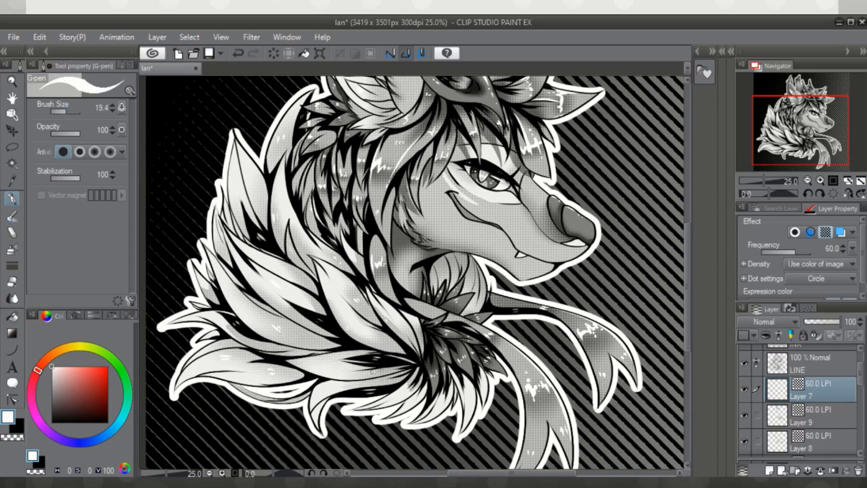
key("j")
left_click(810, 415)
left_click_drag(861, 378, 863, 389)
left_click(813, 421)
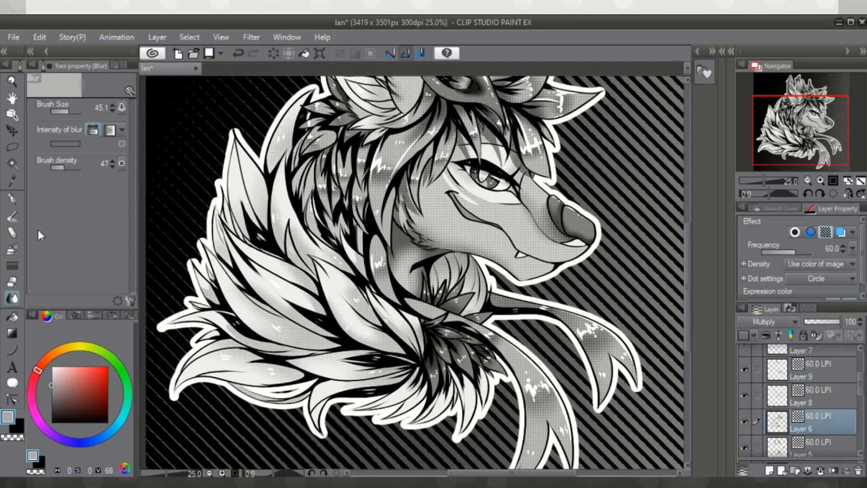
key("p")
key("j")
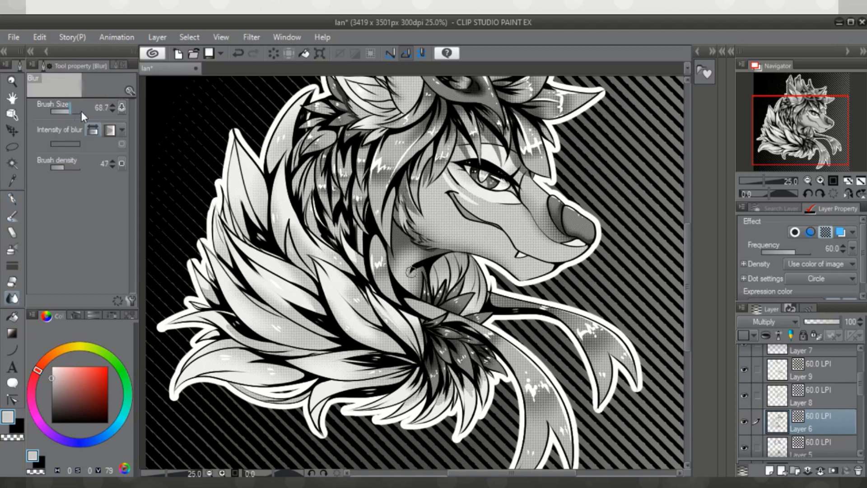
left_click(16, 199)
left_click_drag(218, 325, 203, 336)
left_click(15, 299)
left_click(241, 52)
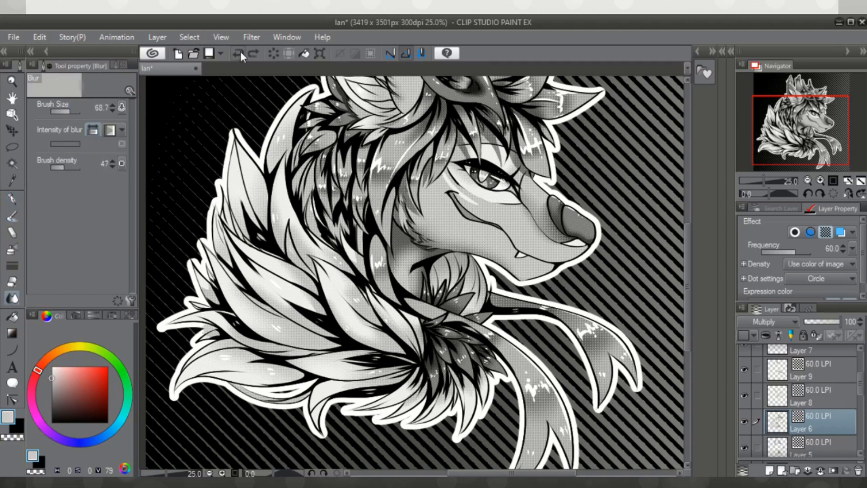
Step: Add a new raster layer above Layer 12 and switch to the pen tool
key("ctrl+0")
scroll(792, 355, "up", 3)
left_click(792, 355)
left_click(742, 308)
left_click(652, 38)
key("p")
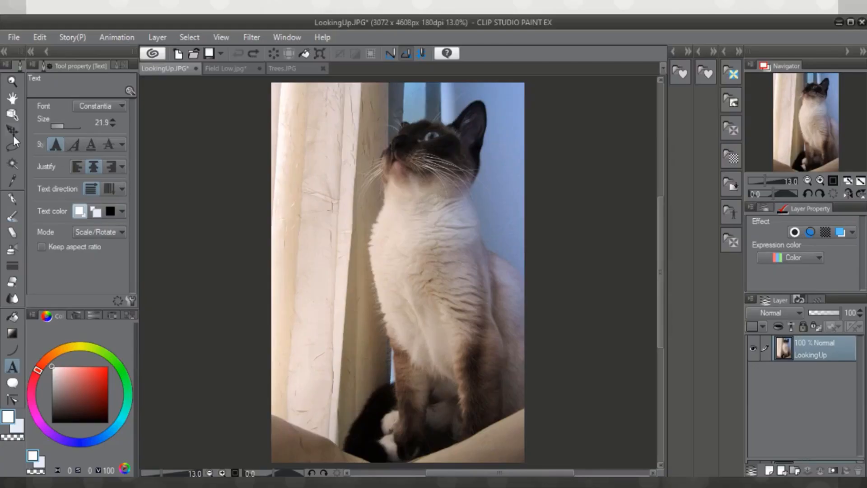
Step: Try the Binarization tonal correction on the LookingUp cat photo with thresholds such as 131 and 174
left_click(12, 133)
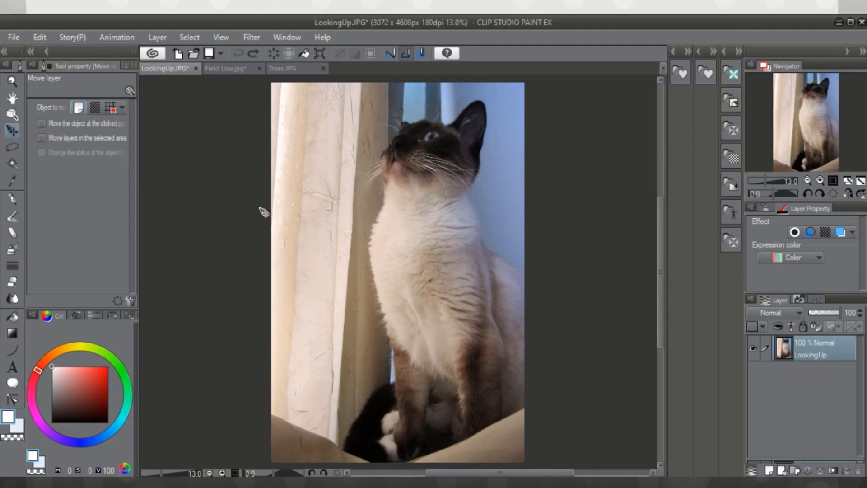
left_click(39, 37)
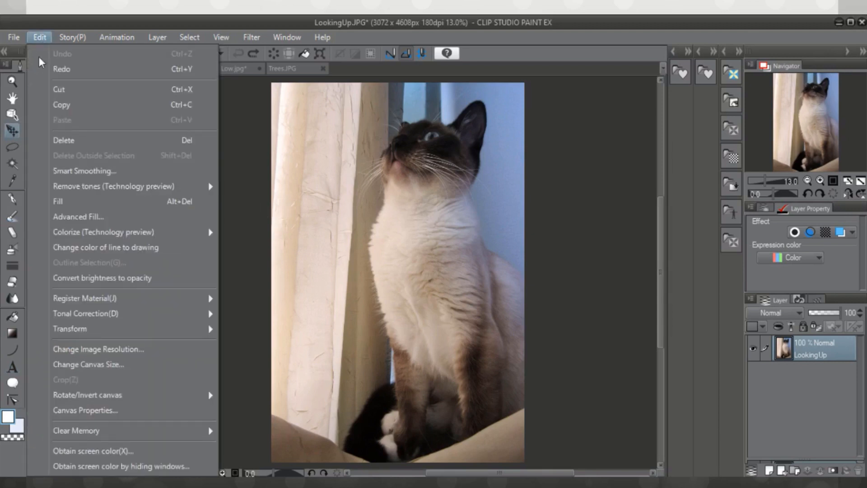
mouse_move(126, 321)
left_click(296, 424)
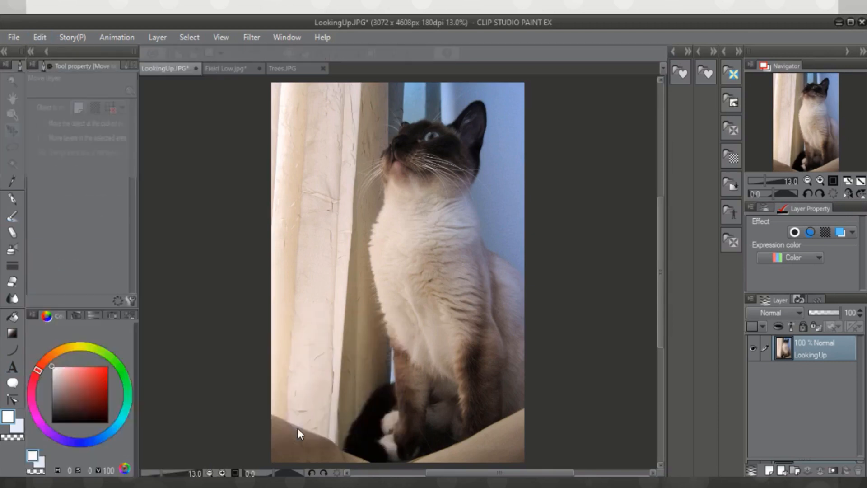
left_click(627, 134)
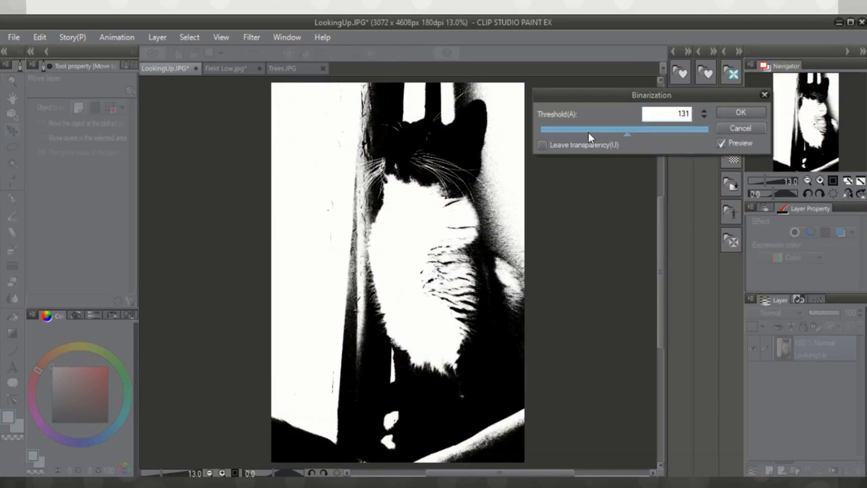
left_click(654, 130)
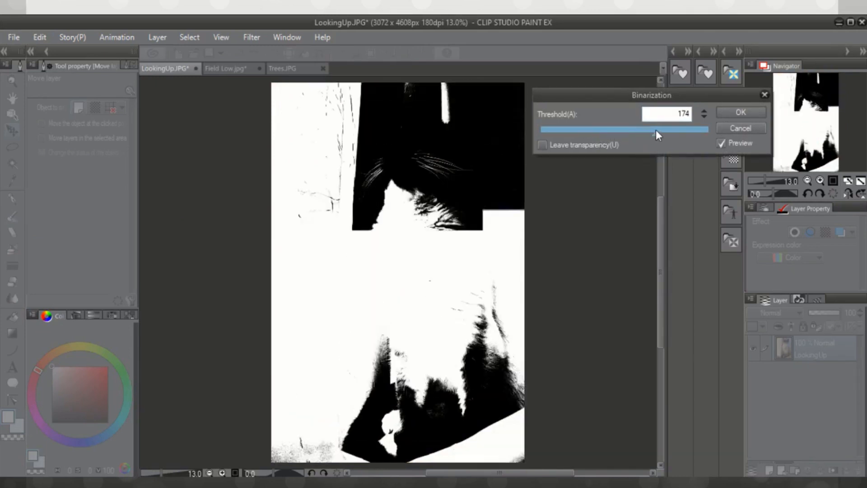
left_click(735, 130)
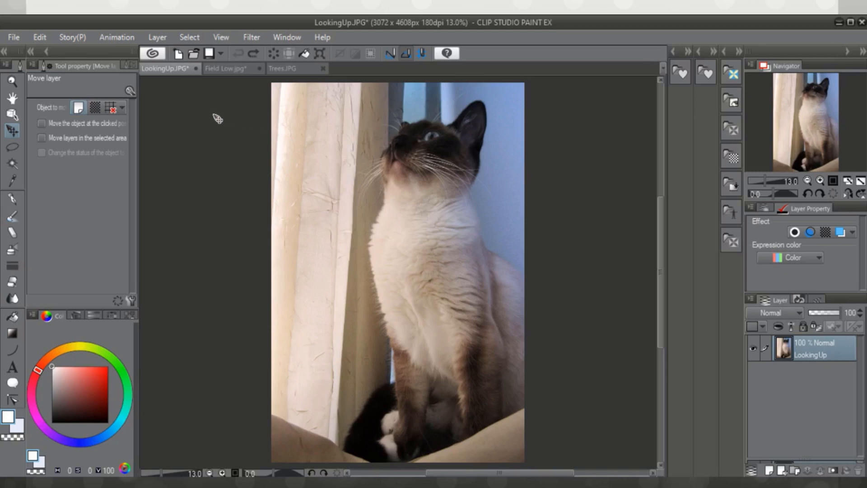
Step: Try the Binarization tonal correction on the Field Low photo with thresholds of 155 and 101
left_click(234, 68)
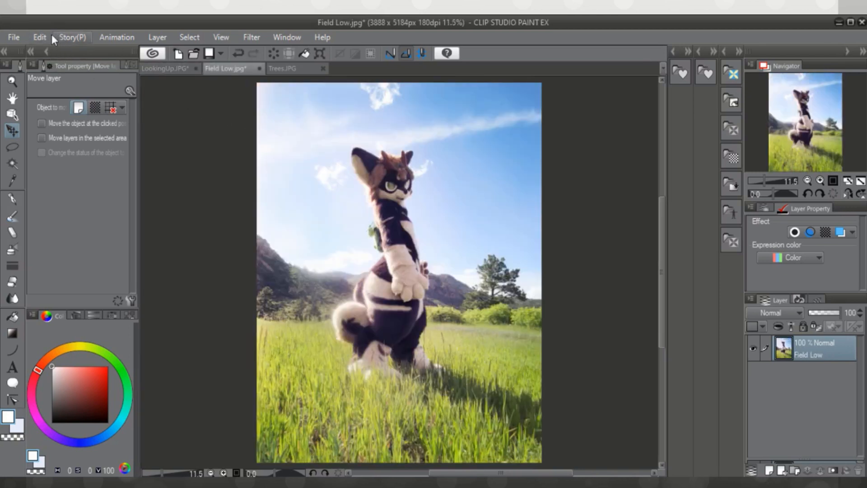
left_click(40, 37)
mouse_move(136, 313)
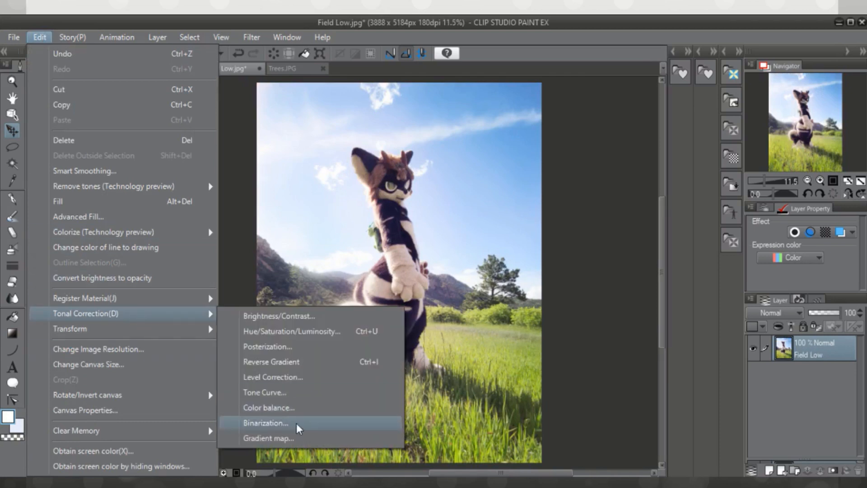
left_click(296, 422)
left_click(642, 131)
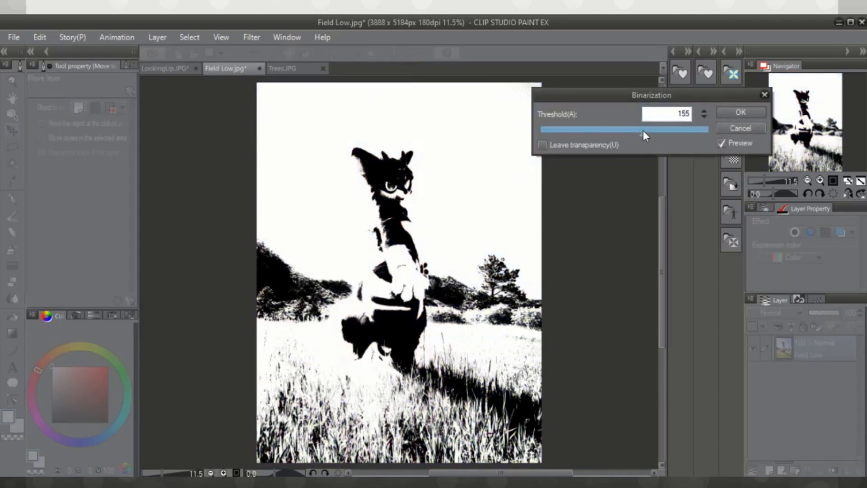
left_click(608, 133)
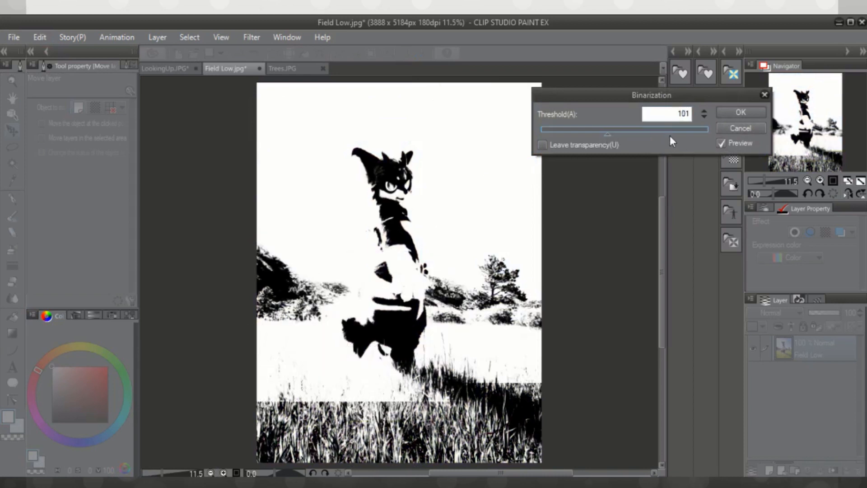
left_click(742, 128)
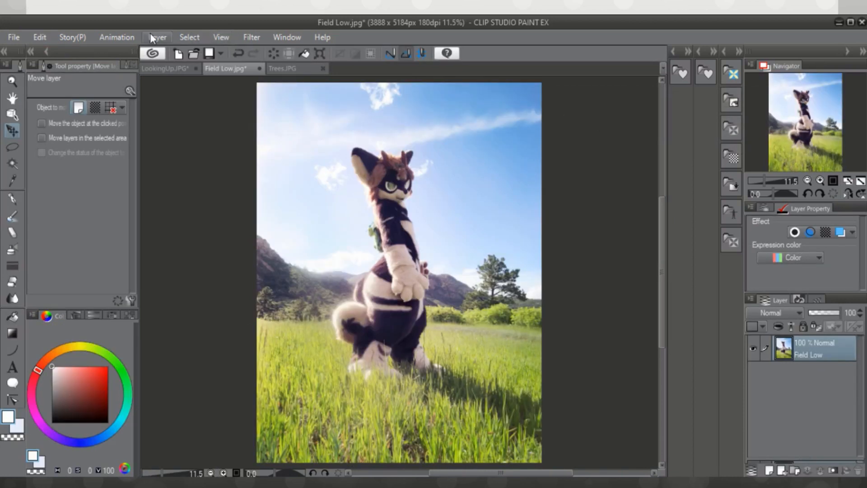
Step: Add a Binarization correction layer with an adjusted threshold above the Field Low photo and toggle its visibility to compare
left_click(150, 36)
mouse_move(227, 85)
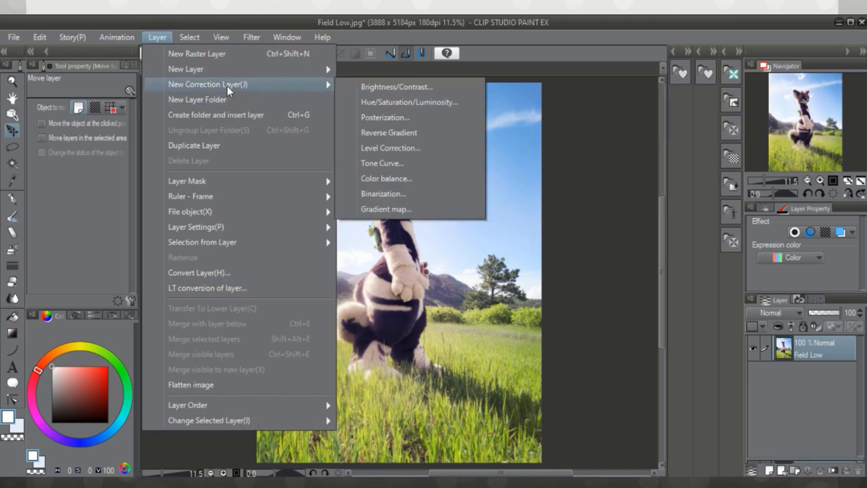
left_click(442, 194)
left_click_drag(650, 128, 642, 128)
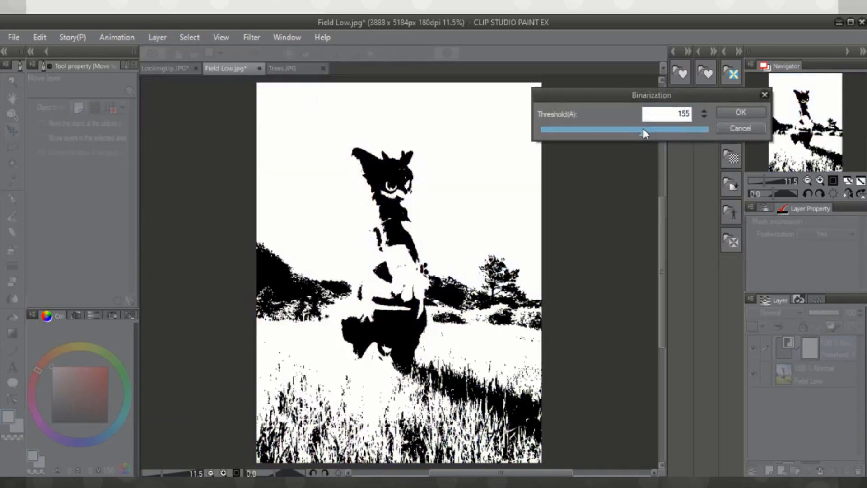
left_click(740, 112)
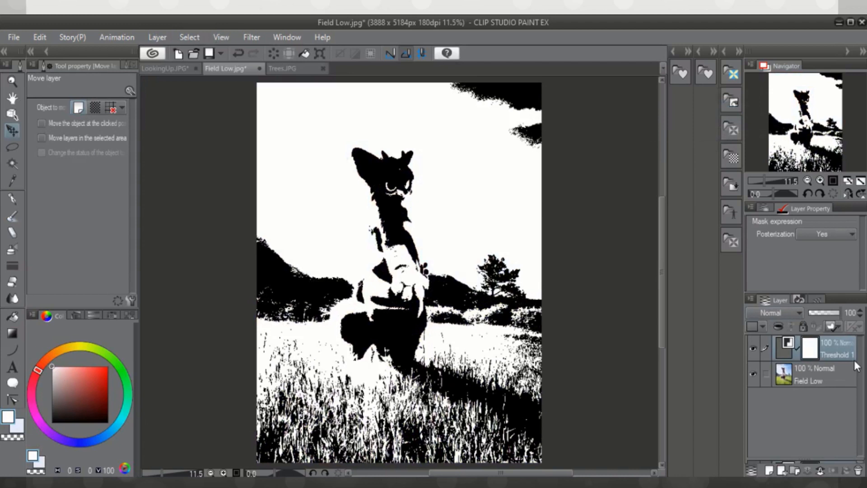
left_click(749, 350)
left_click(749, 348)
left_click(749, 348)
left_click(749, 349)
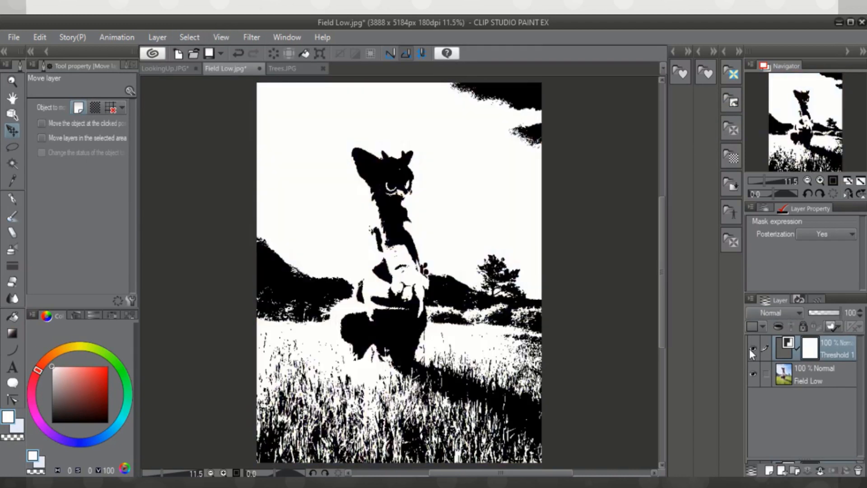
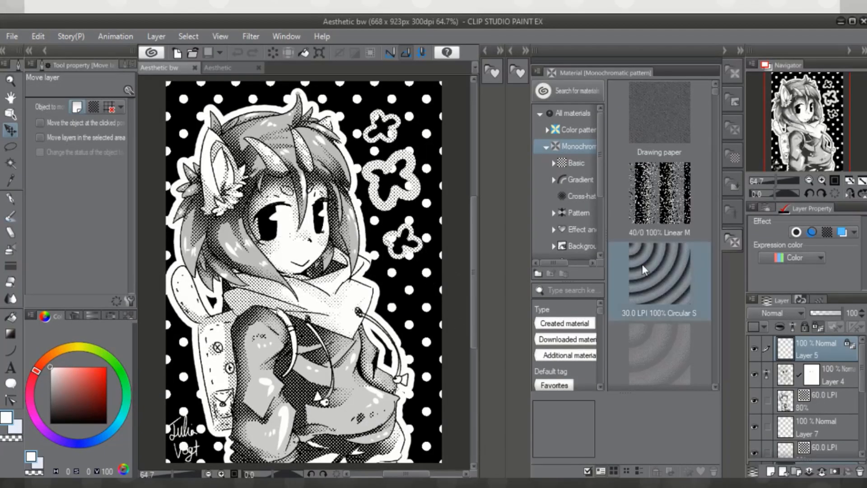
Step: Browse the monochromatic pattern materials for tones, line patterns and background images
left_click_drag(714, 93, 711, 120)
left_click_drag(714, 168, 712, 185)
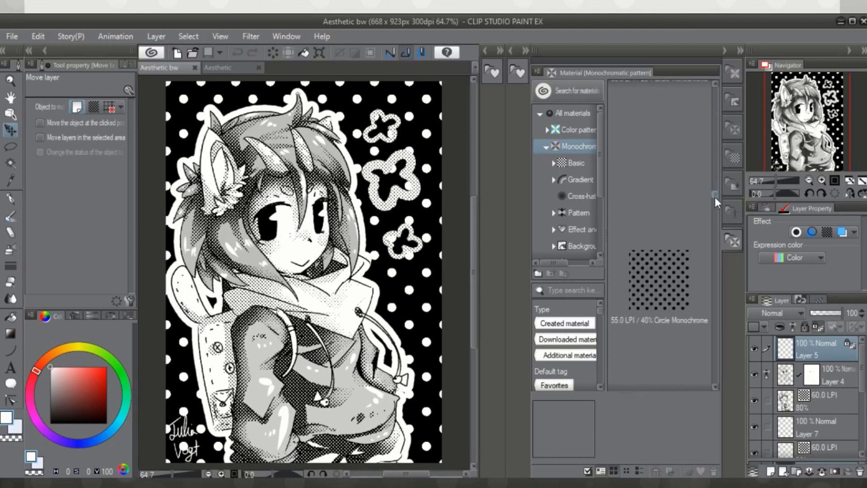
left_click_drag(714, 199, 715, 206)
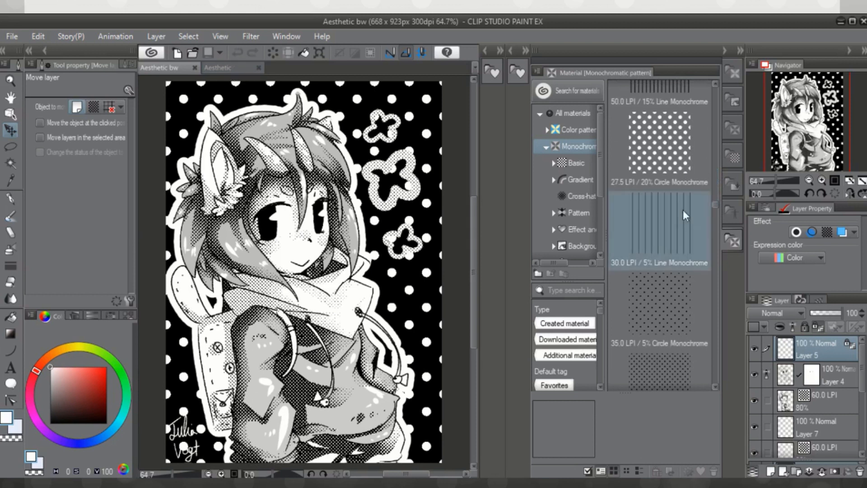
left_click_drag(714, 206, 712, 221)
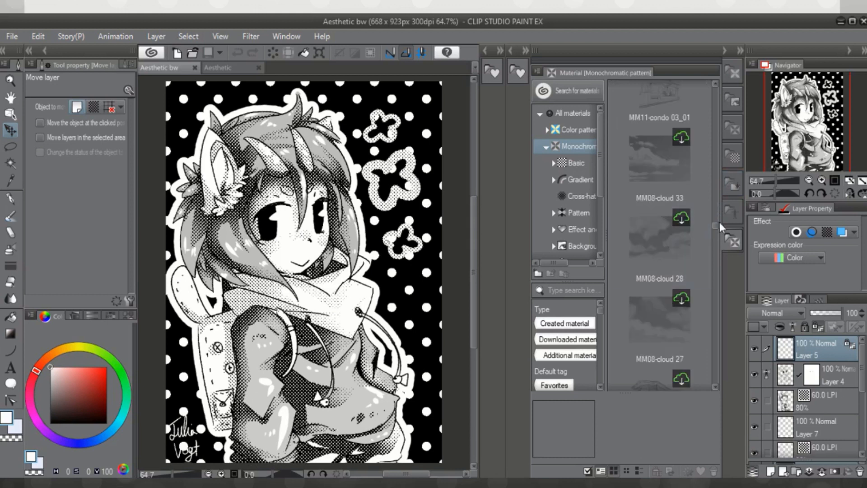
left_click_drag(714, 227, 719, 107)
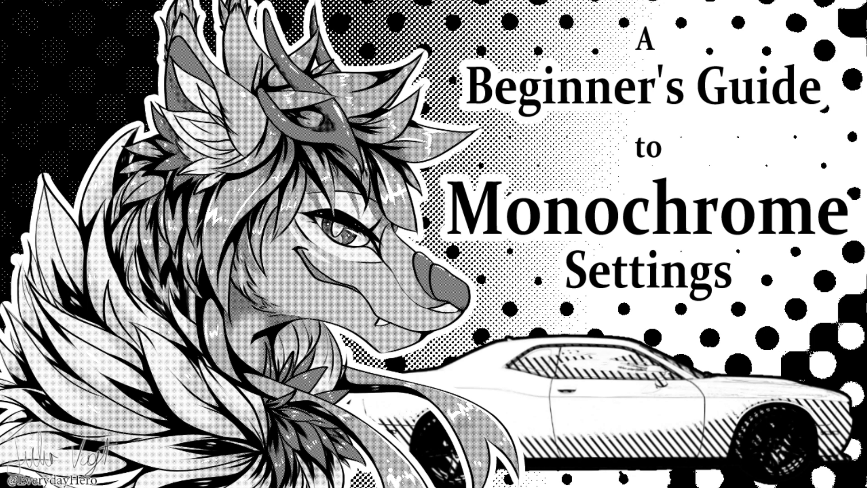